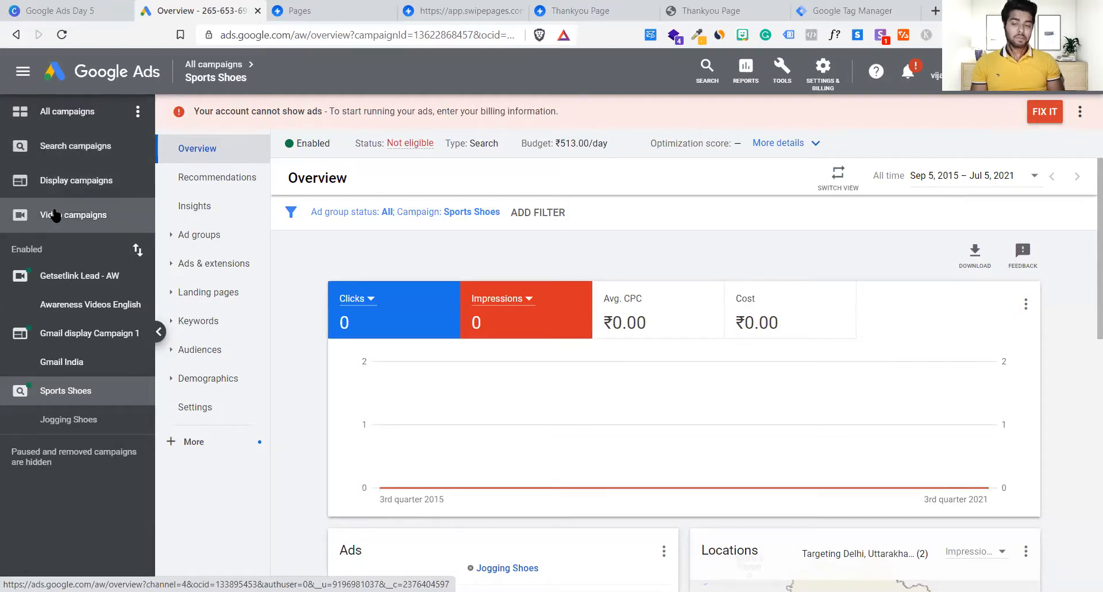
# Step: Show the All campaigns overview listing the Sports Shoes campaign
pyautogui.click(93, 116)
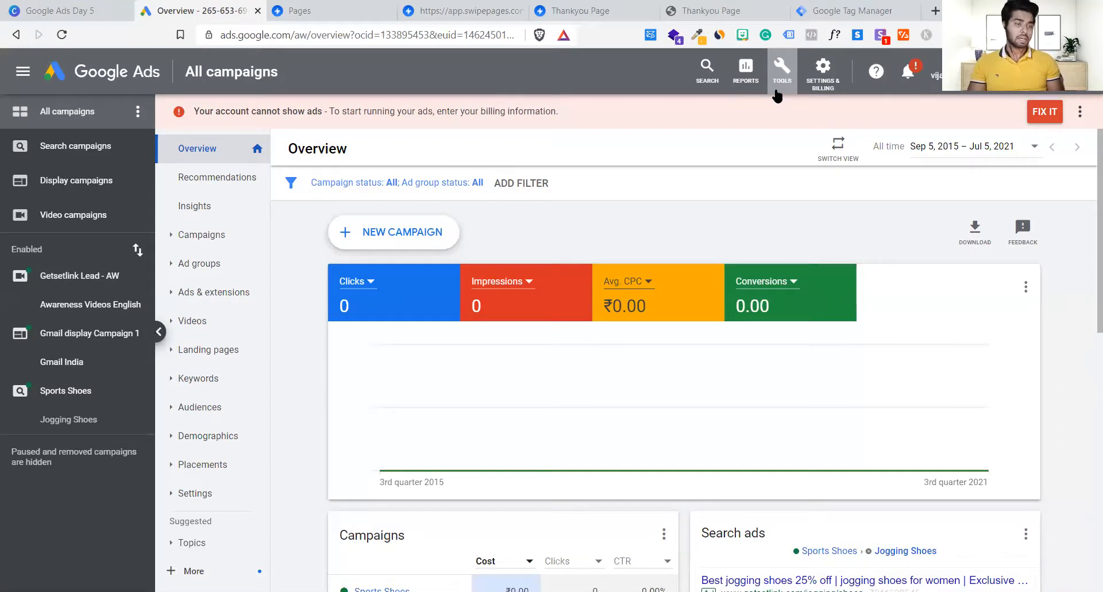
# Step: Open Conversions under Tools to list the Purchase 299 conversion action
pyautogui.click(781, 72)
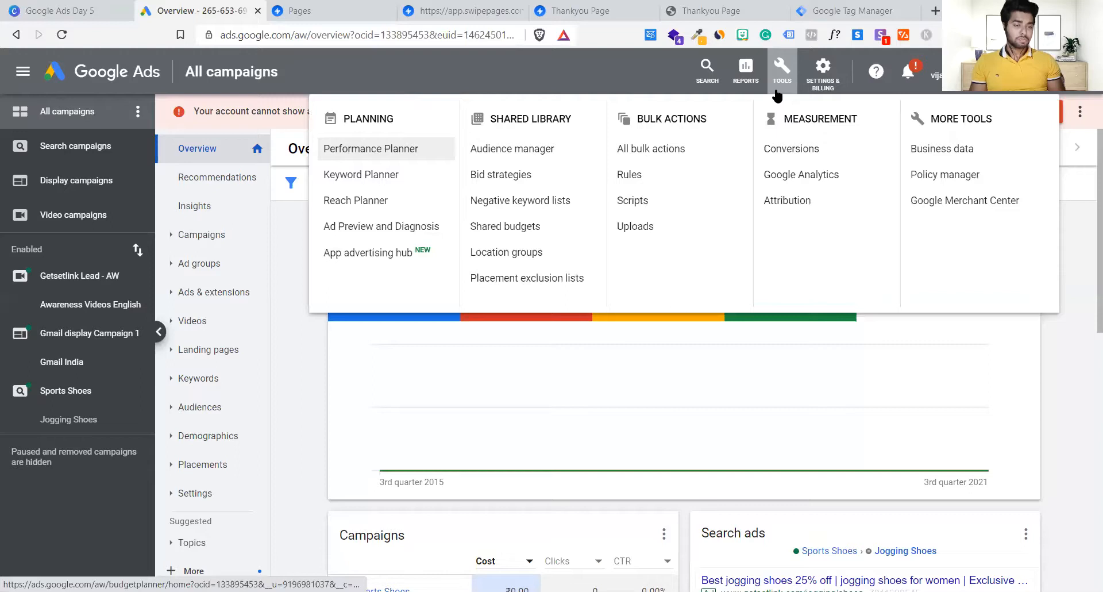
pyautogui.moveTo(859, 119); pyautogui.dragTo(768, 123)
pyautogui.click(767, 123)
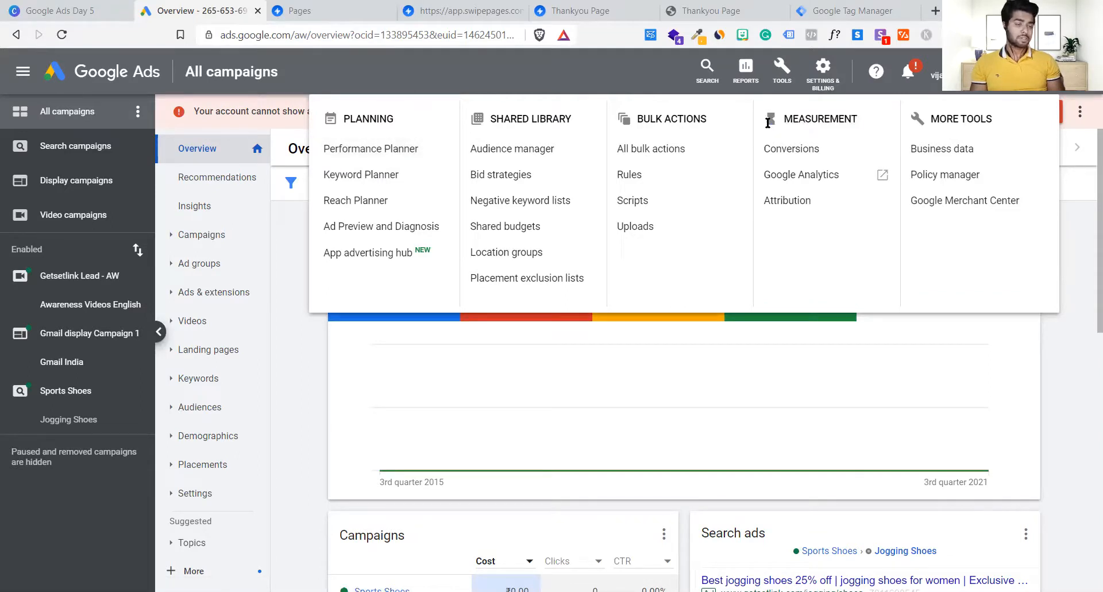
pyautogui.click(791, 150)
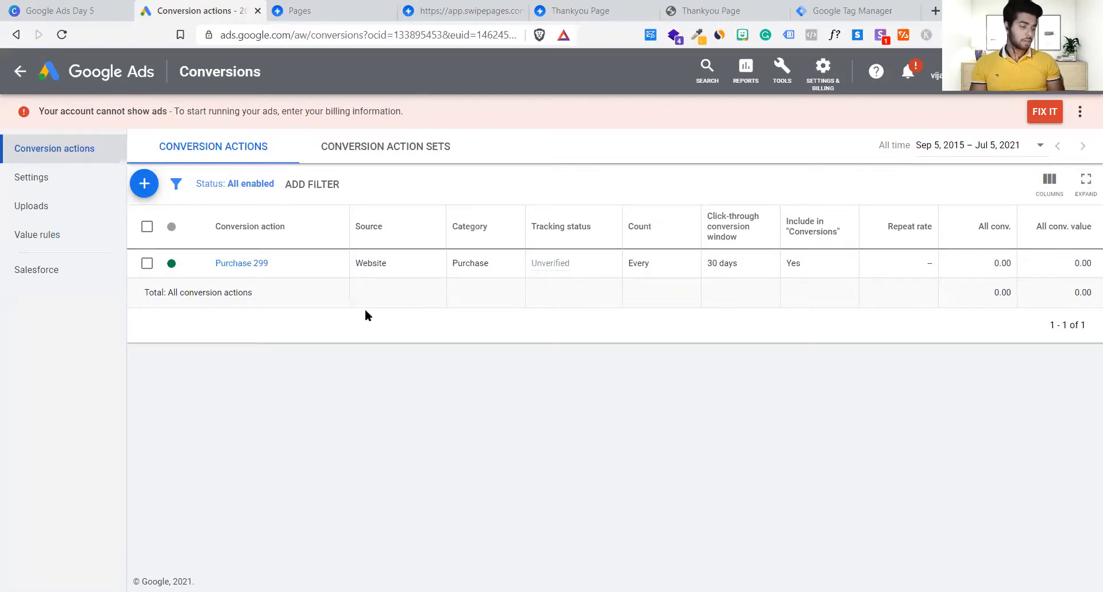
# Step: Start a new conversion action of the Website conversions type
pyautogui.click(142, 194)
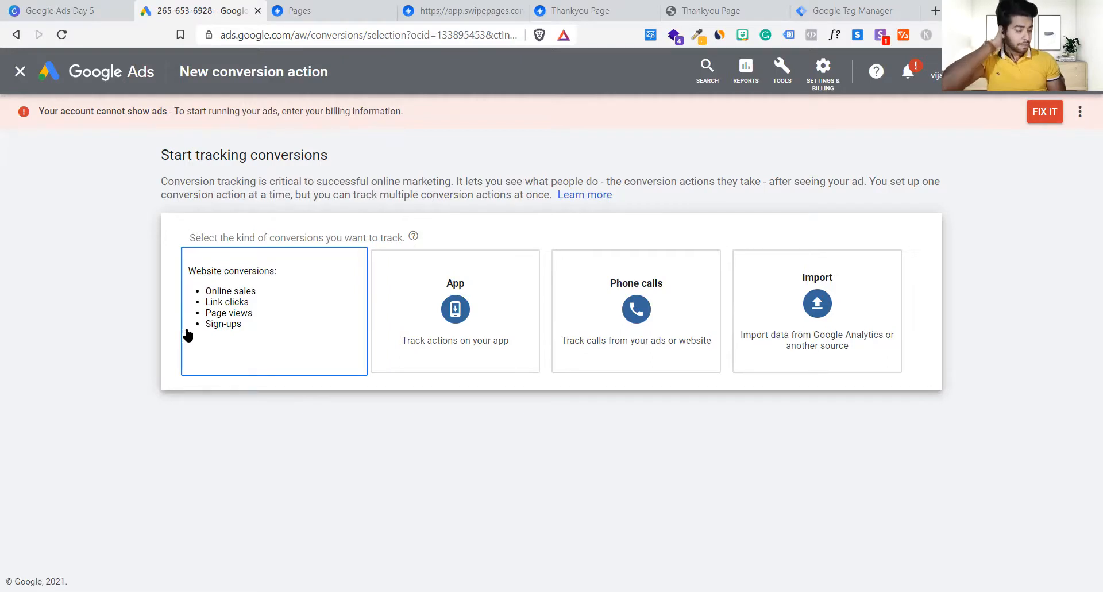
pyautogui.click(234, 347)
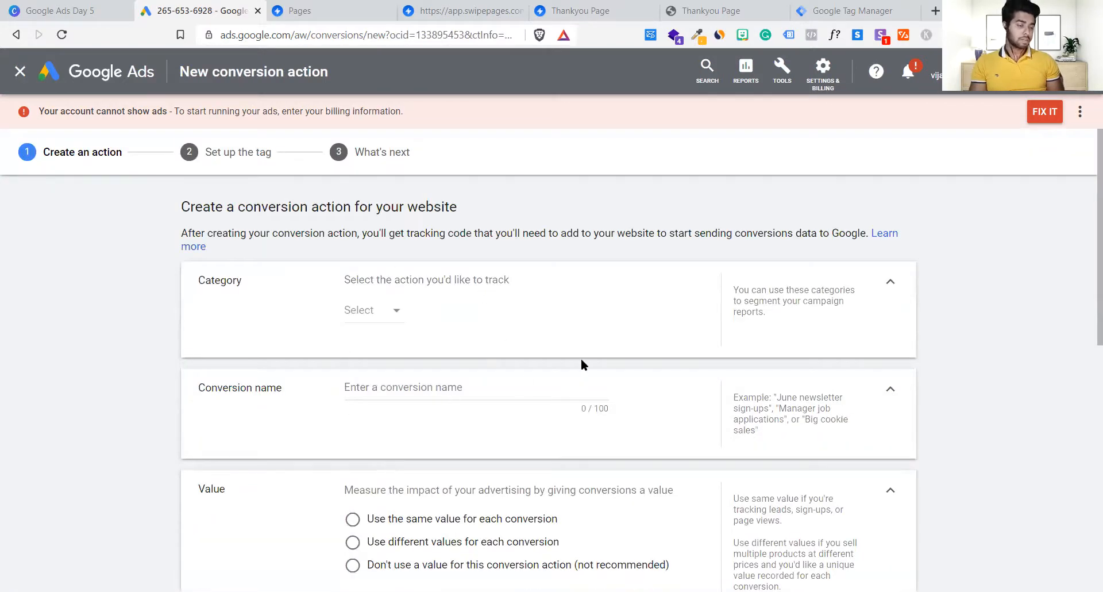
# Step: Set the conversion category to Submit lead form
pyautogui.scroll(-5, 581, 363)
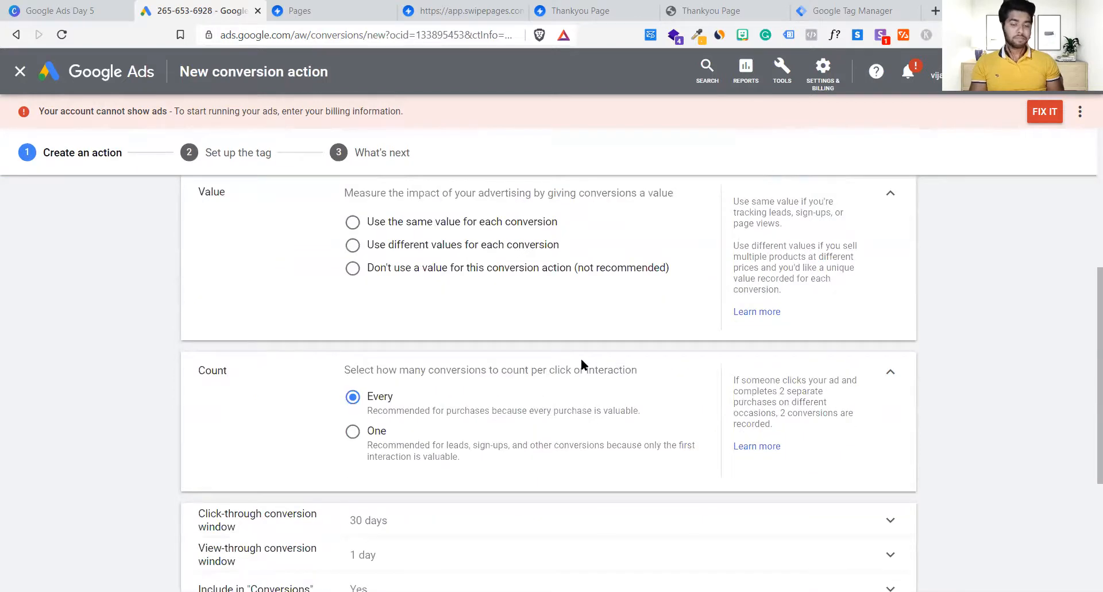
pyautogui.scroll(5, 581, 364)
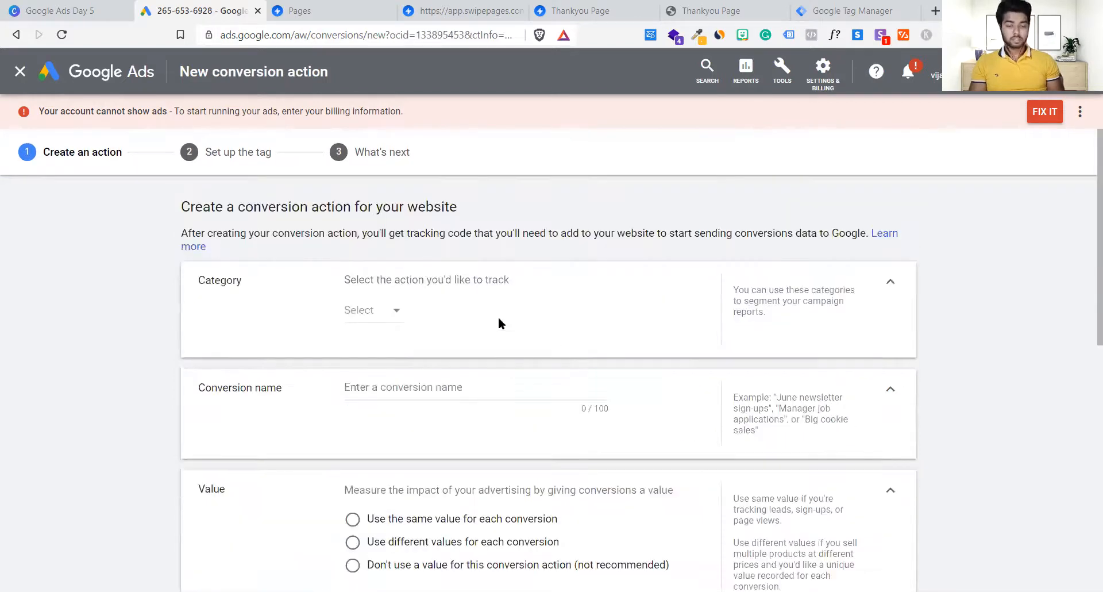
pyautogui.click(373, 313)
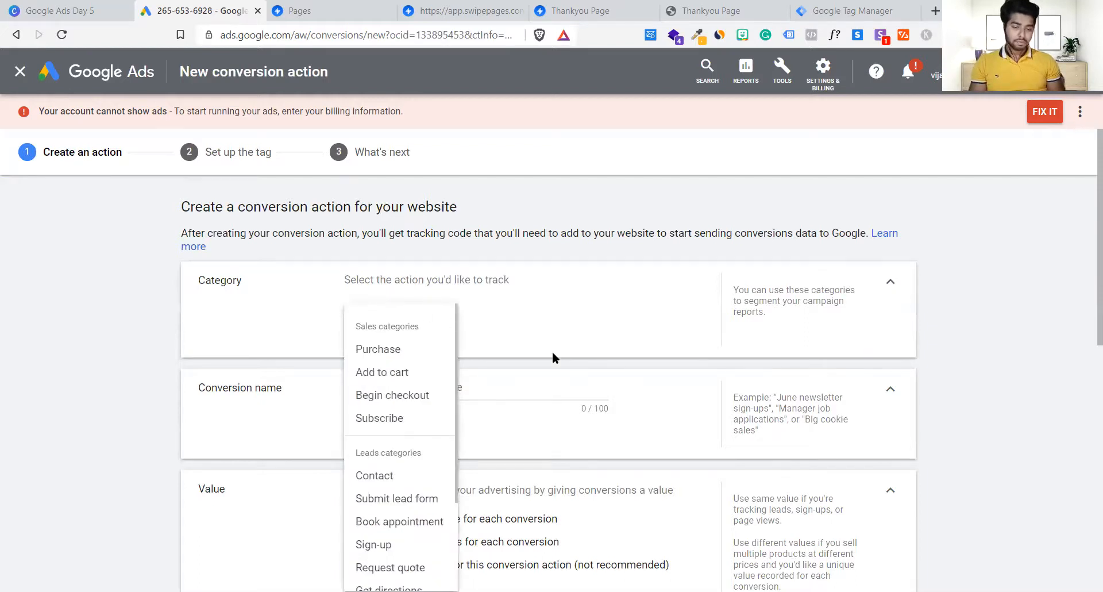
pyautogui.scroll(-1, 552, 350)
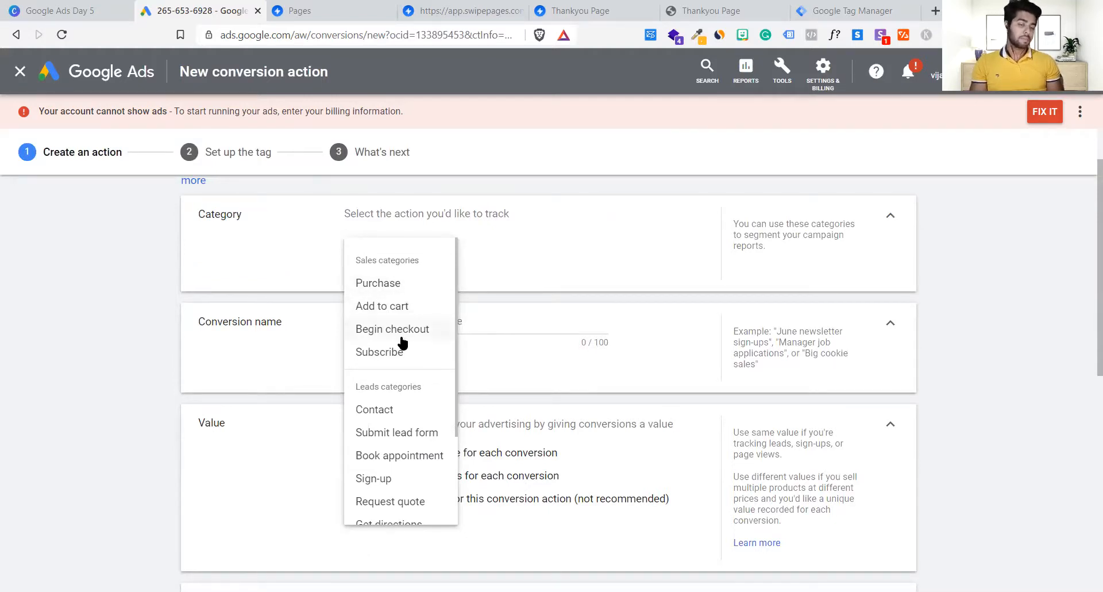
pyautogui.scroll(-2, 411, 351)
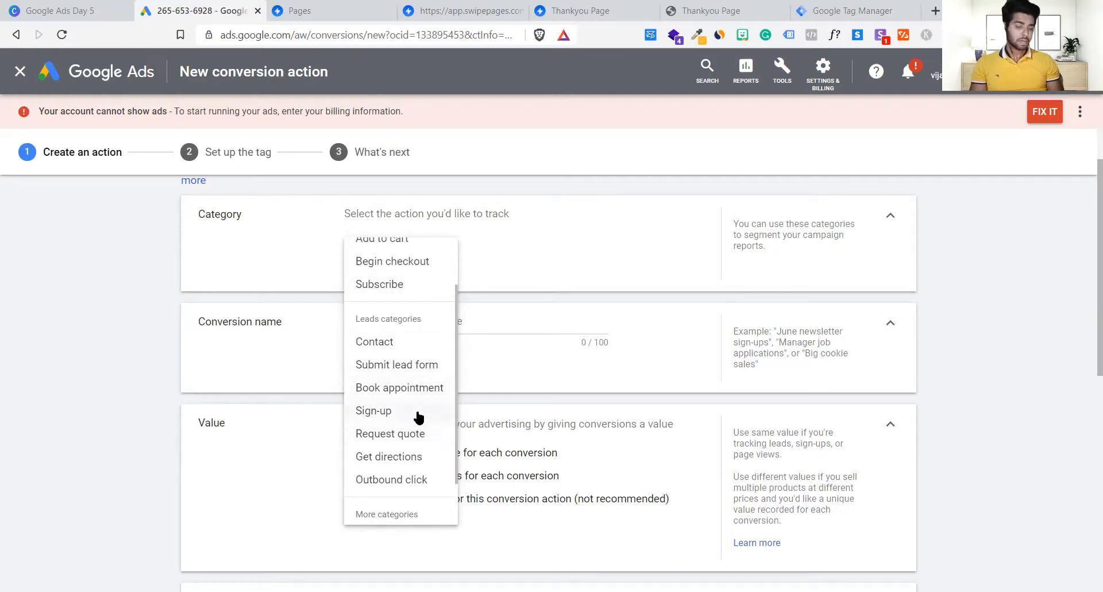
pyautogui.click(390, 371)
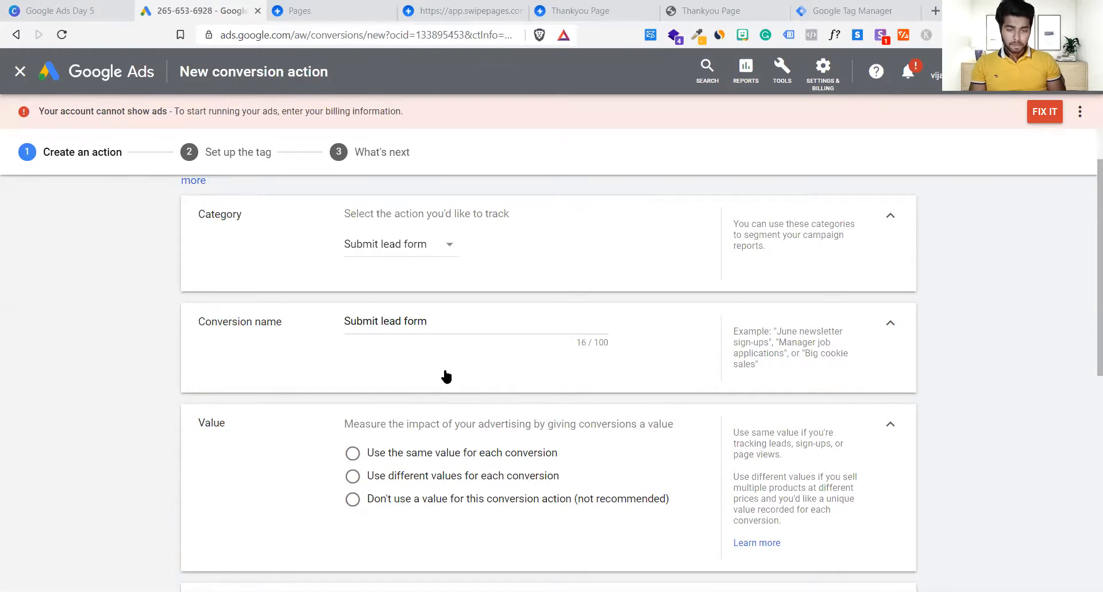
# Step: Rename the conversion to 'Submit lead form Delhi'
pyautogui.scroll(-1, 446, 374)
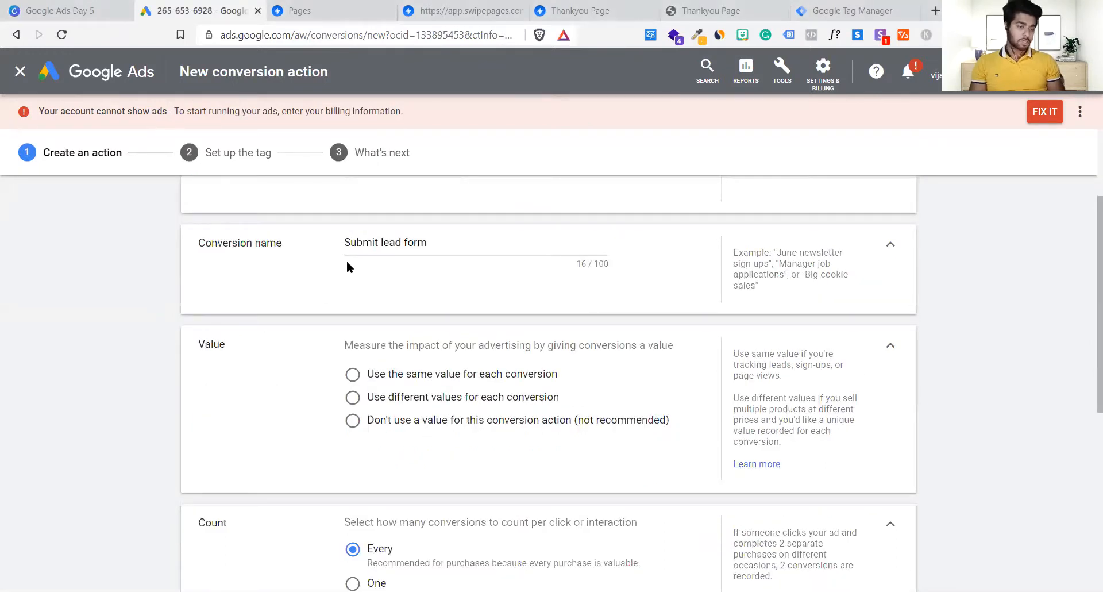
pyautogui.click(435, 237)
pyautogui.doubleClick(435, 237)
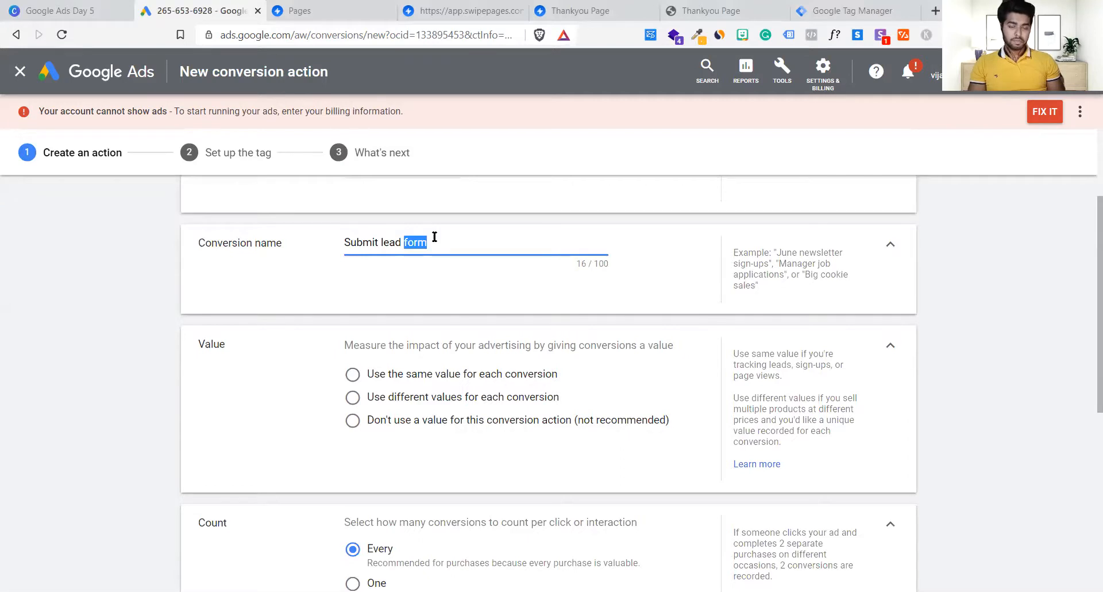
pyautogui.click(435, 237)
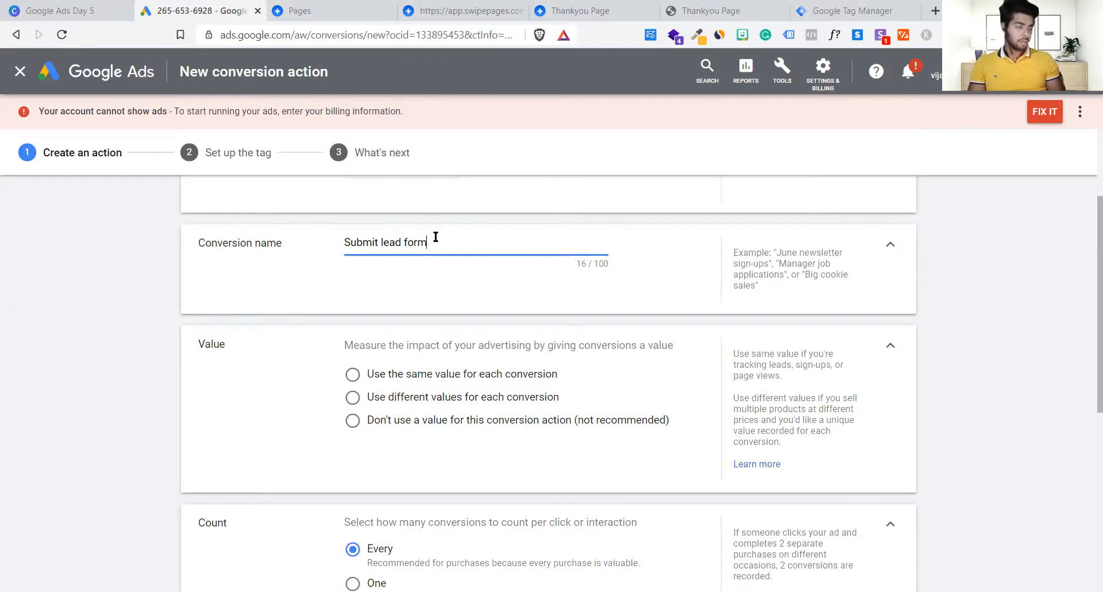
pyautogui.scroll(2, 433, 236)
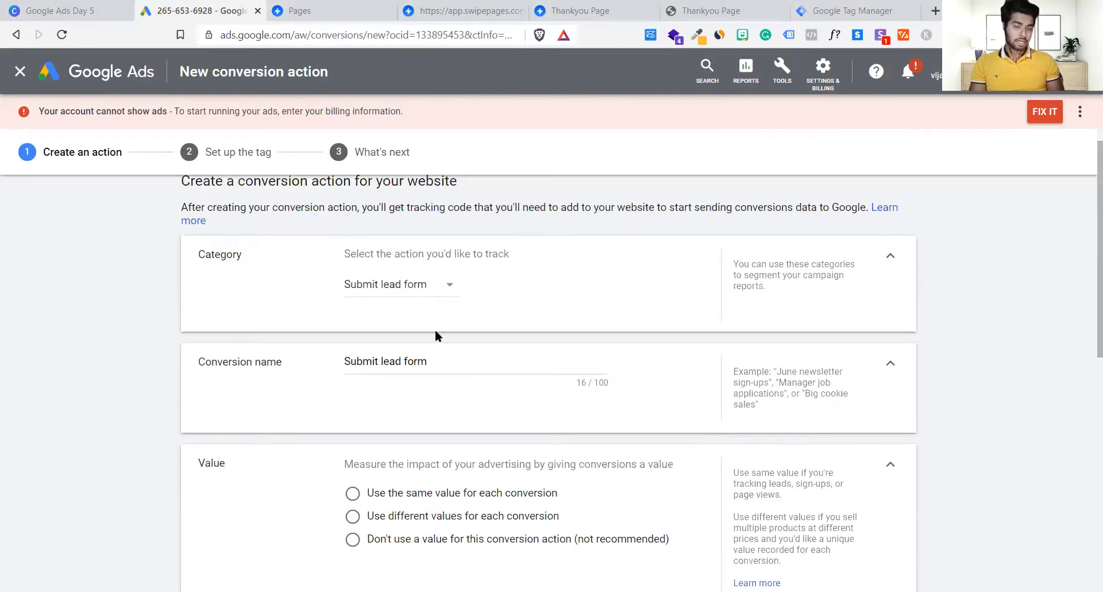
pyautogui.moveTo(444, 360); pyautogui.dragTo(262, 364)
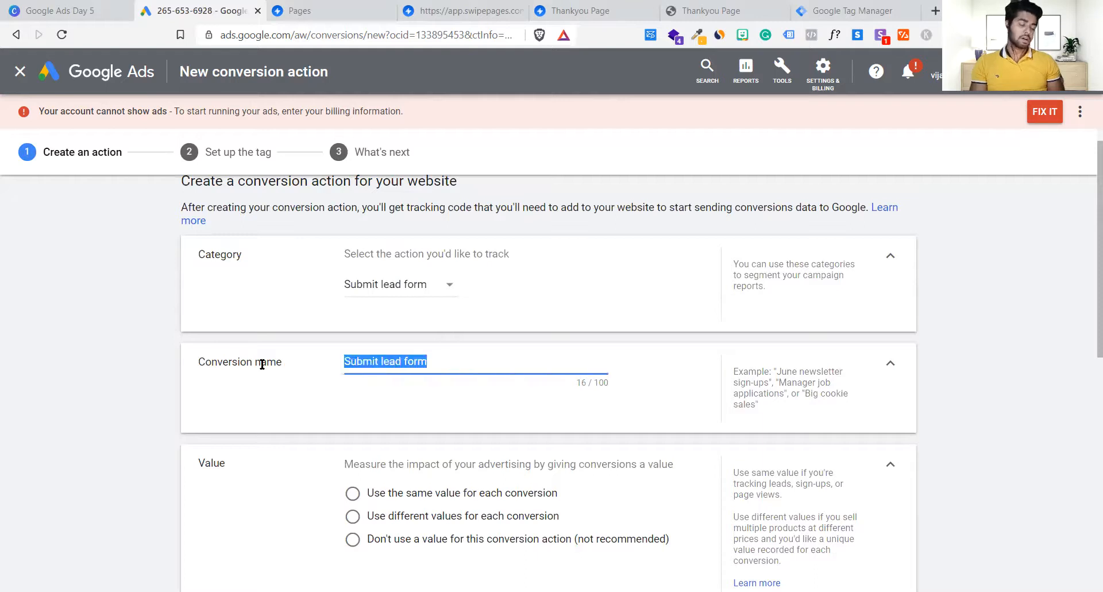
pyautogui.click(475, 362)
pyautogui.write('Delhi')
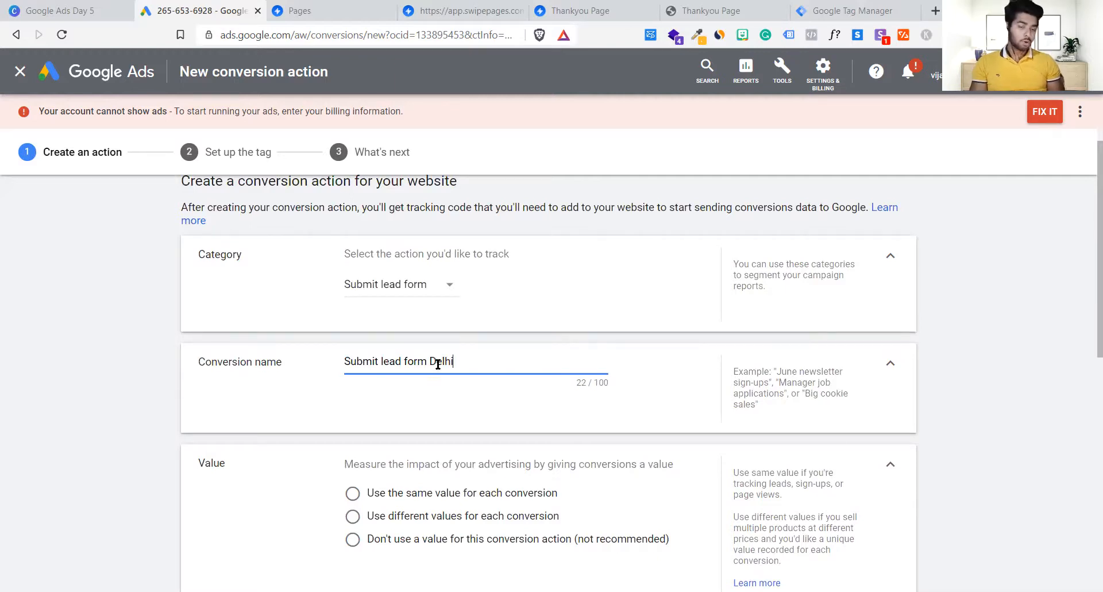
pyautogui.click(439, 408)
# Step: After trying a fixed value of 50, choose 'Don't use a value for this conversion action'
pyautogui.scroll(-4, 439, 405)
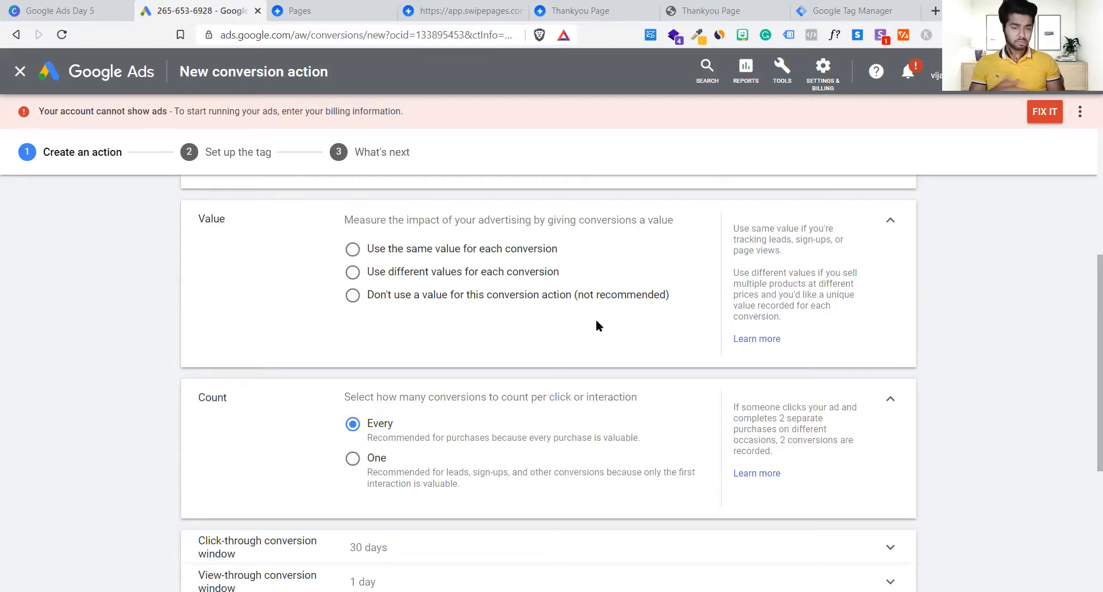
pyautogui.click(353, 249)
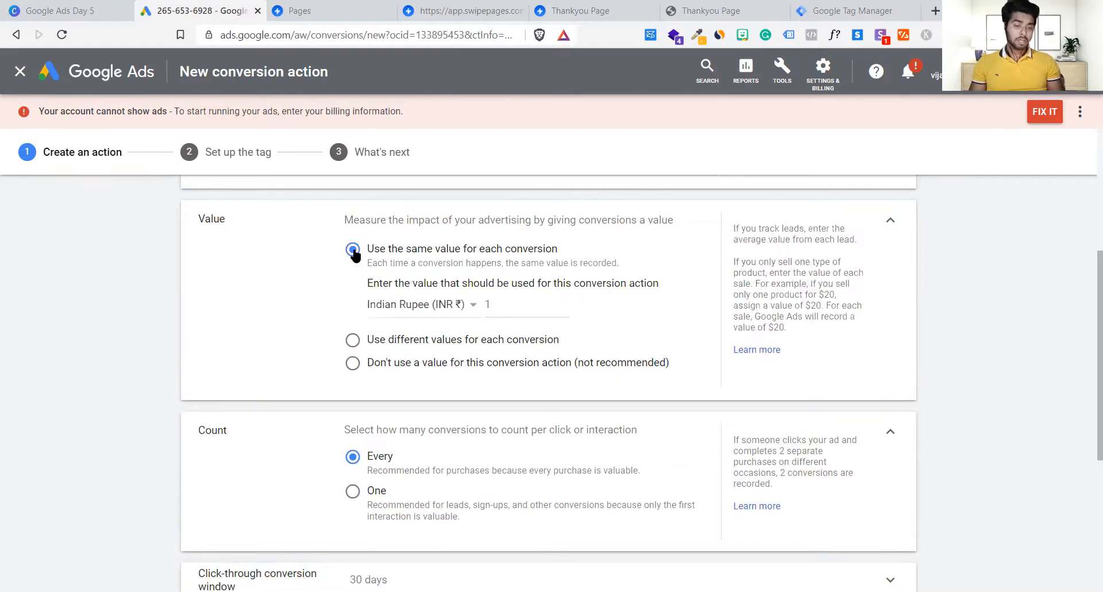
pyautogui.click(501, 303)
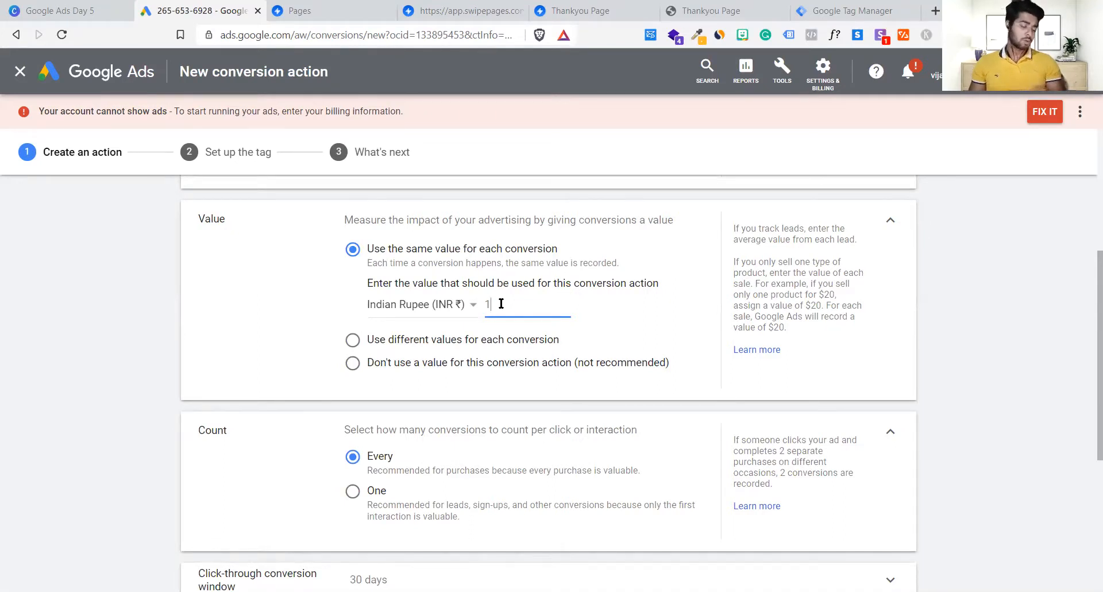
pyautogui.write('50')
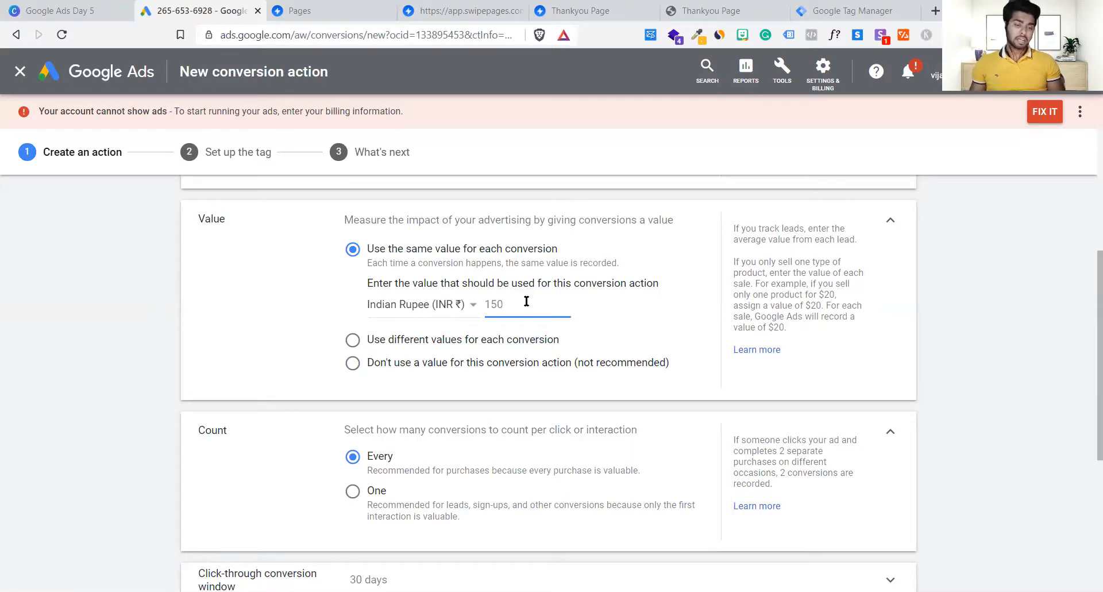
pyautogui.click(353, 341)
pyautogui.click(353, 374)
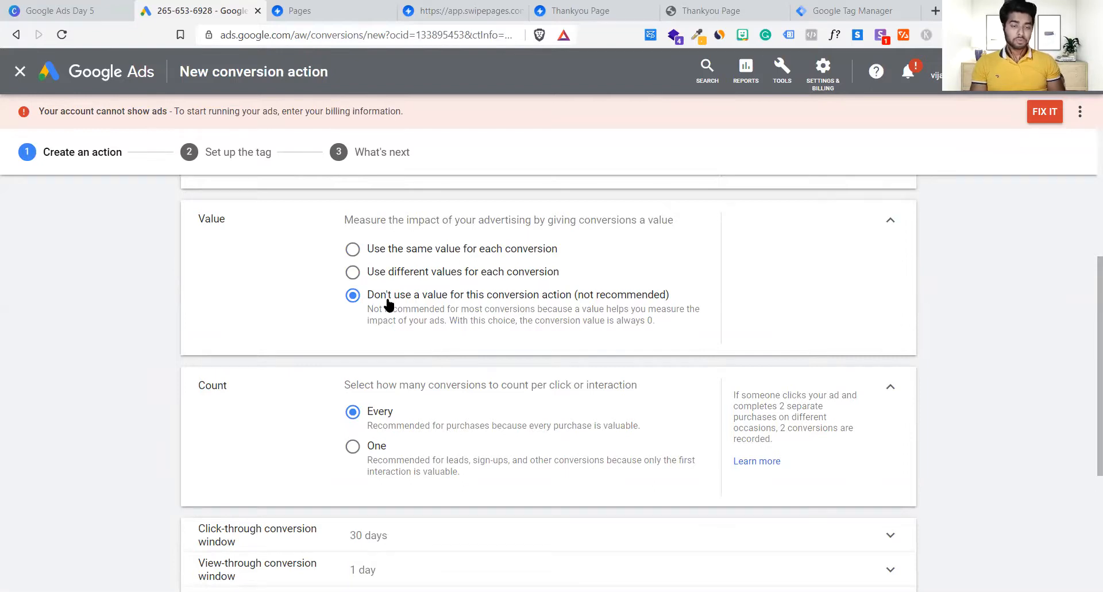
pyautogui.scroll(-3, 409, 329)
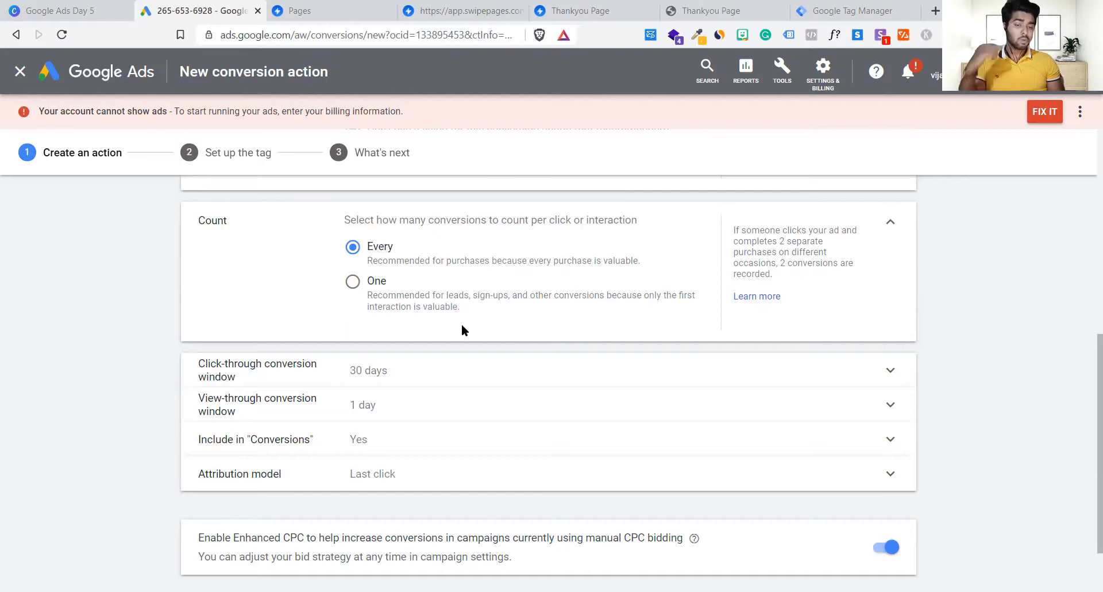
# Step: Leave the Count option on One, counting a single conversion per click
pyautogui.click(374, 282)
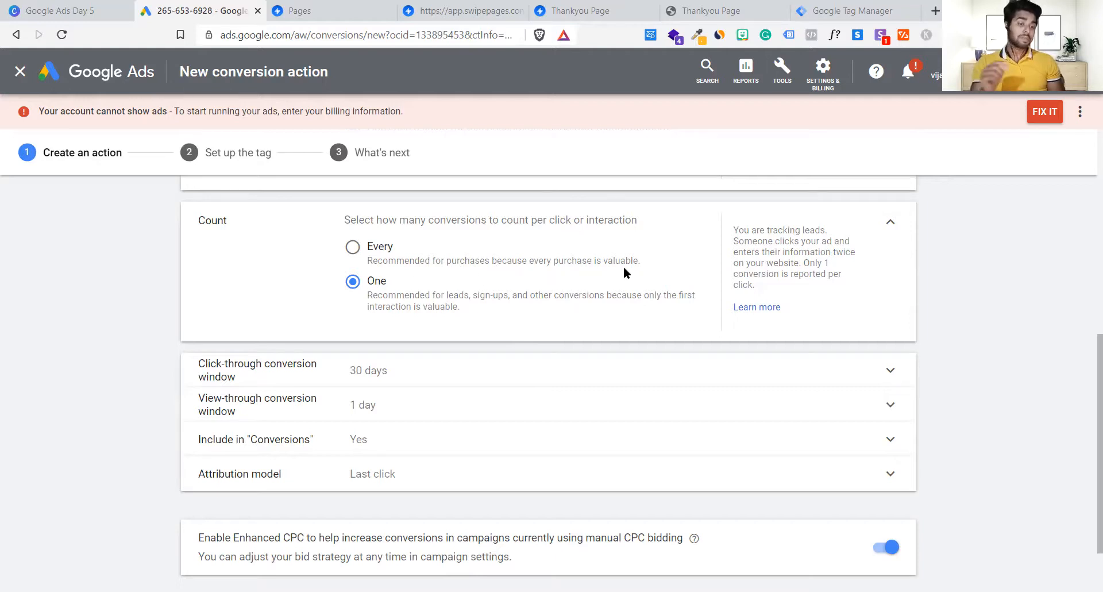
pyautogui.click(373, 246)
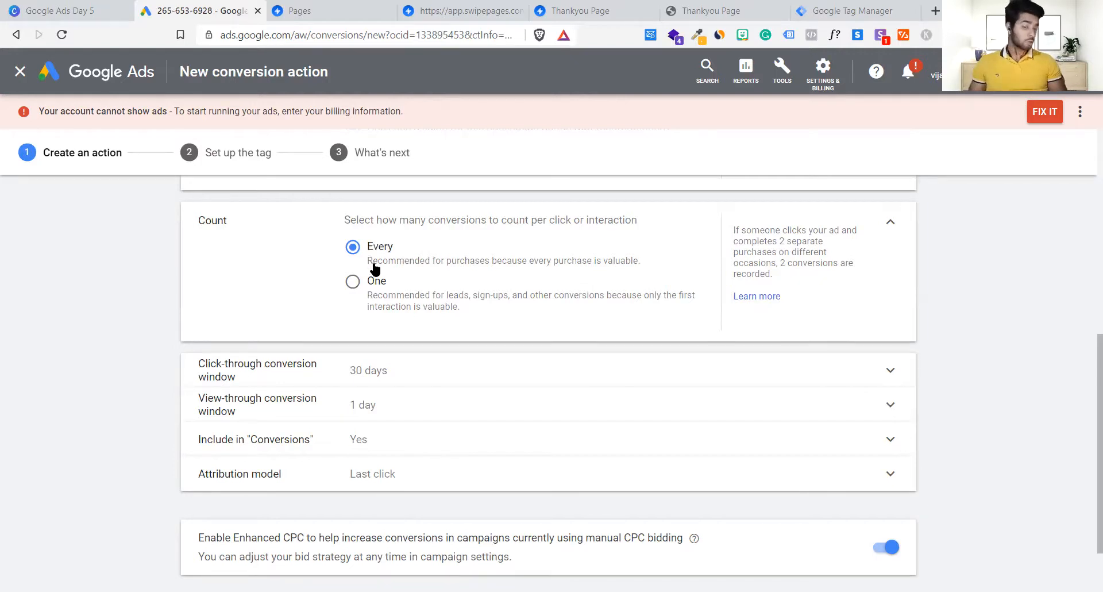
pyautogui.click(351, 283)
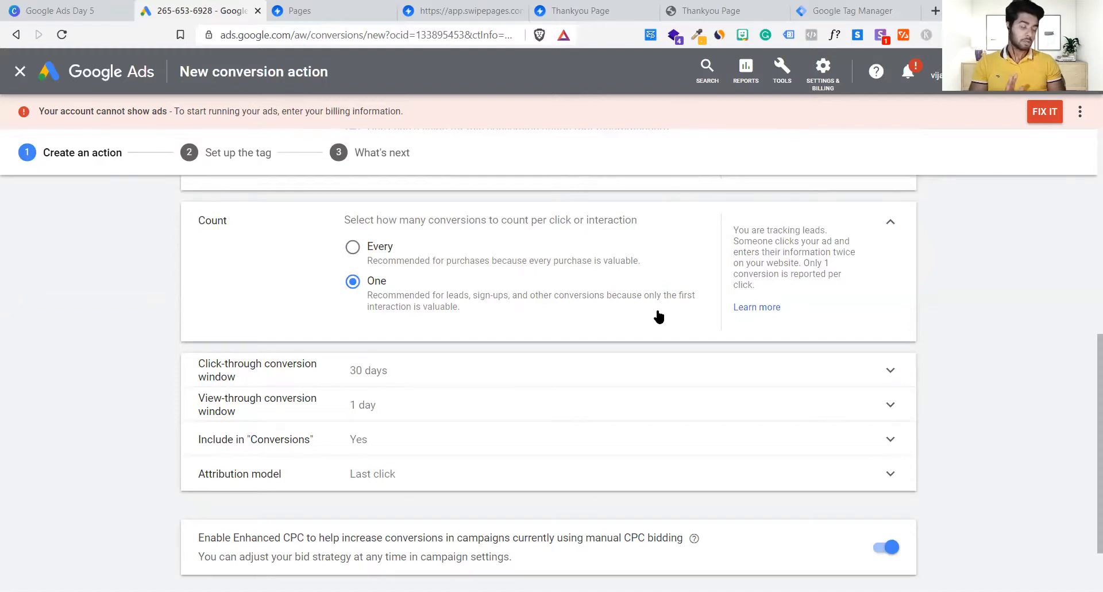
pyautogui.scroll(-1, 660, 308)
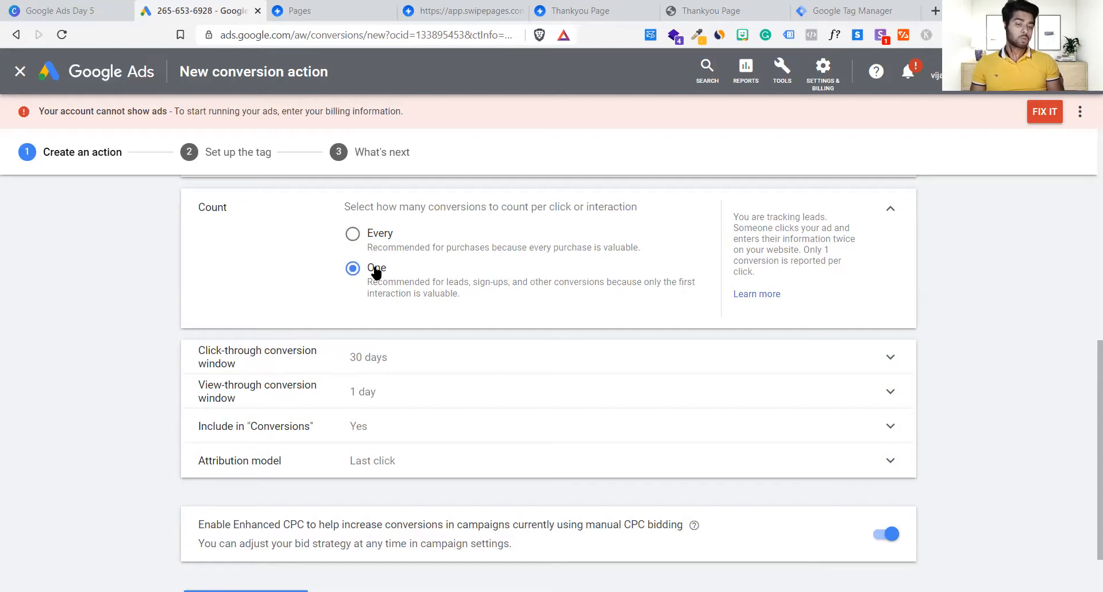
# Step: Switch the Count option back to Every, recording each conversion per interaction
pyautogui.click(354, 239)
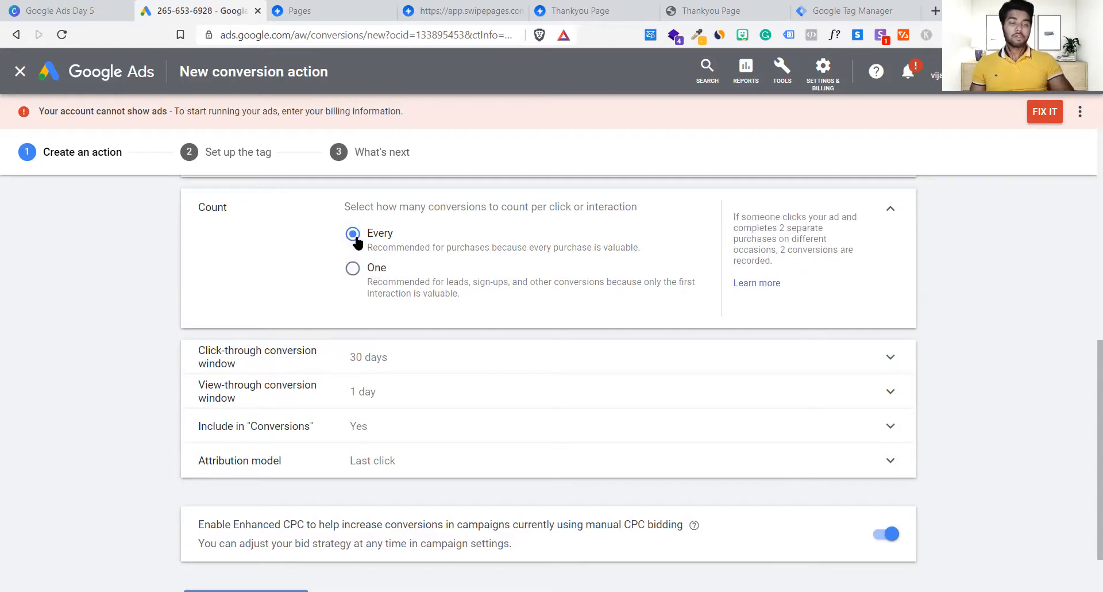
pyautogui.click(353, 275)
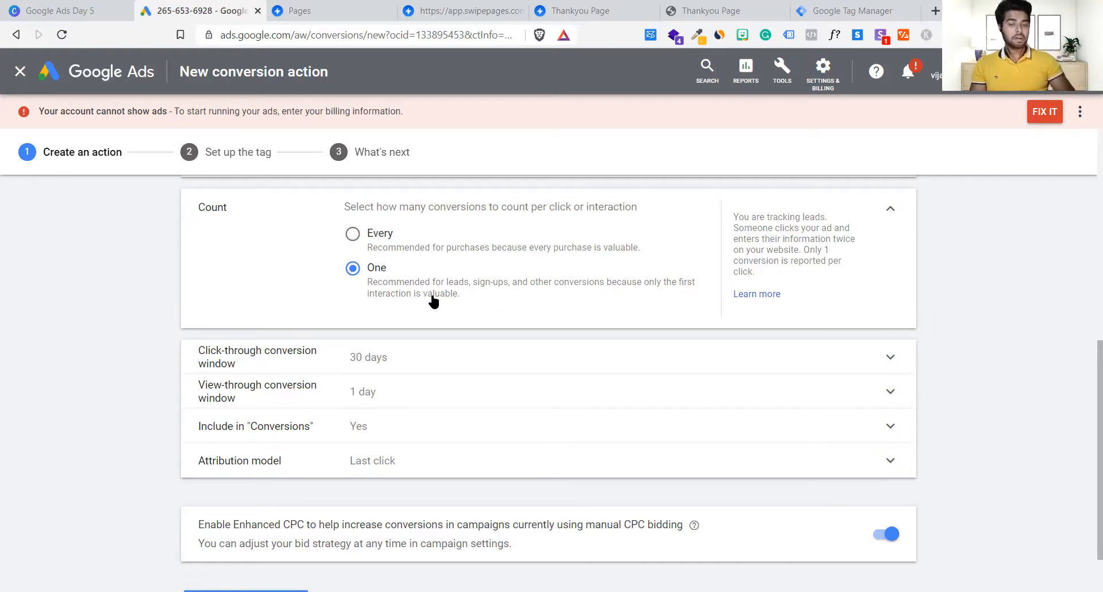
pyautogui.click(352, 234)
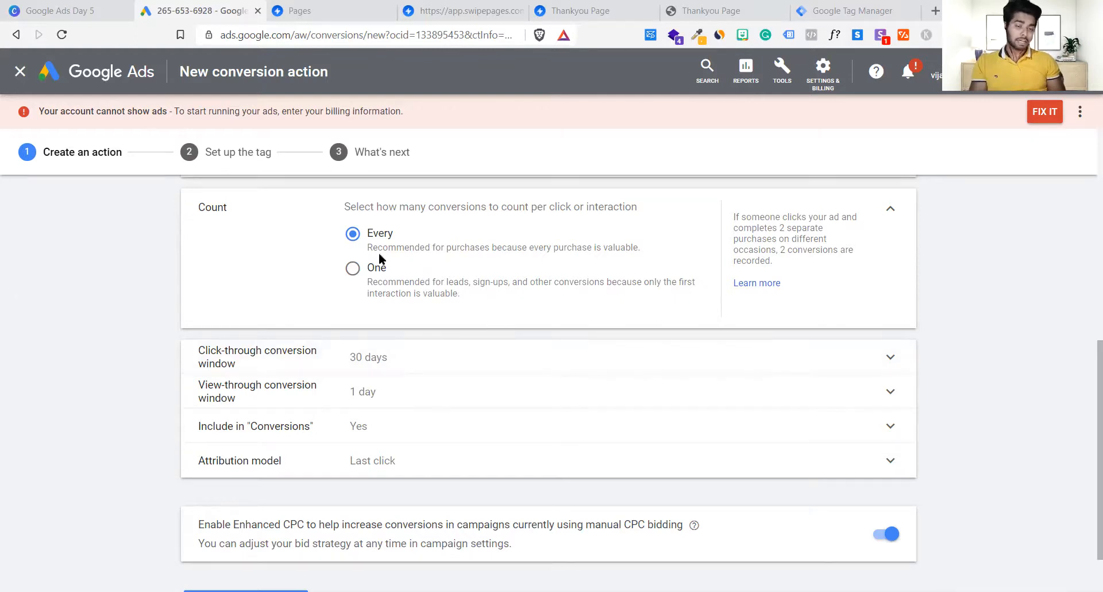
pyautogui.click(353, 270)
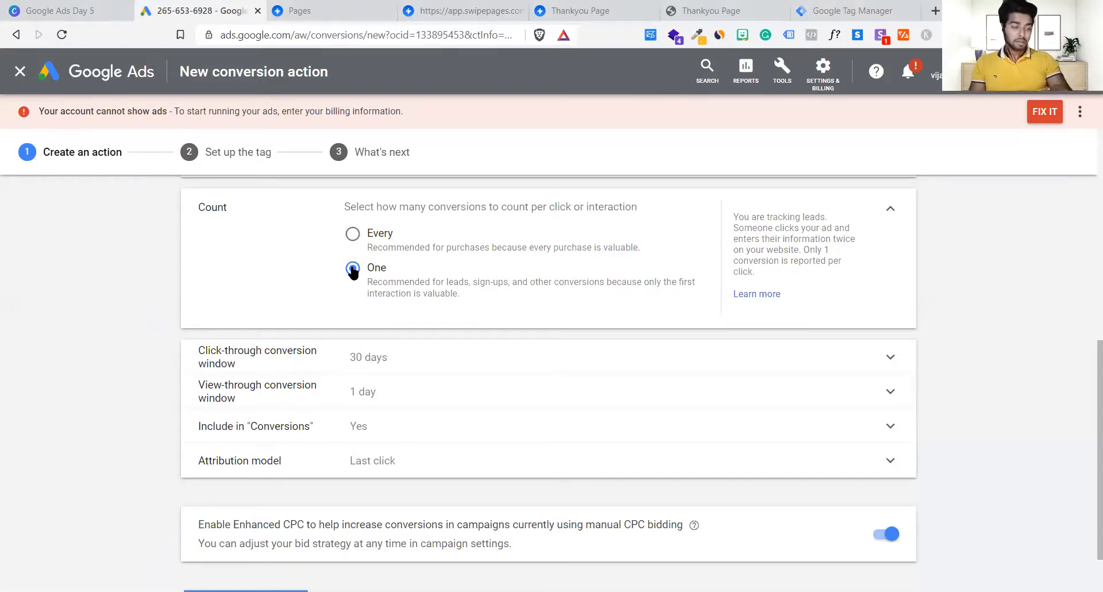
pyautogui.click(353, 235)
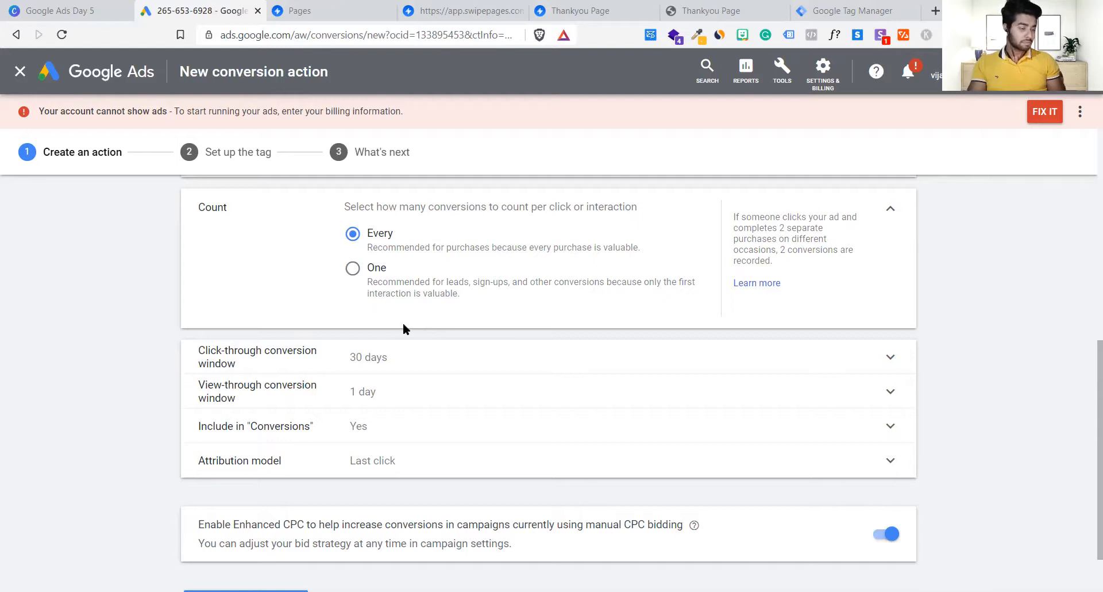
# Step: Compare the Every and One explanations and leave Count set to One
pyautogui.scroll(-1, 403, 323)
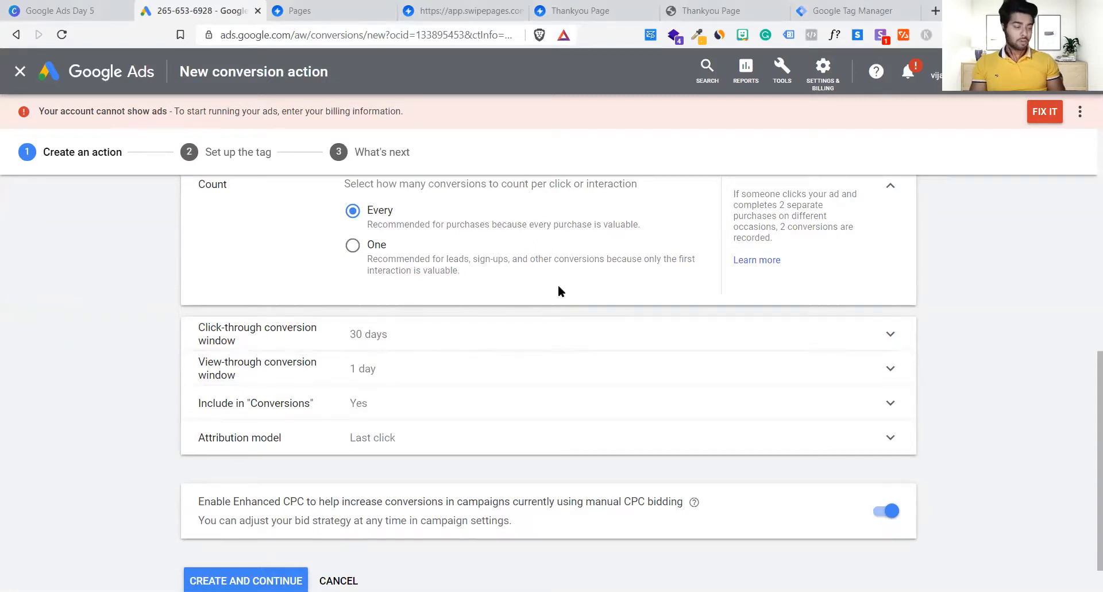
pyautogui.scroll(1, 560, 290)
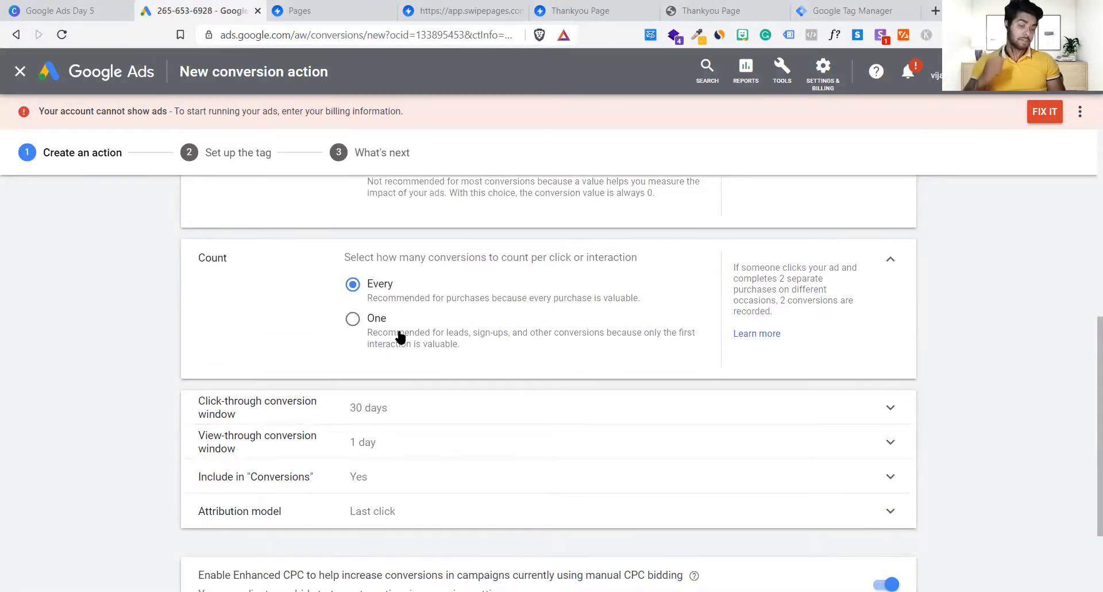
pyautogui.moveTo(377, 298); pyautogui.dragTo(637, 298)
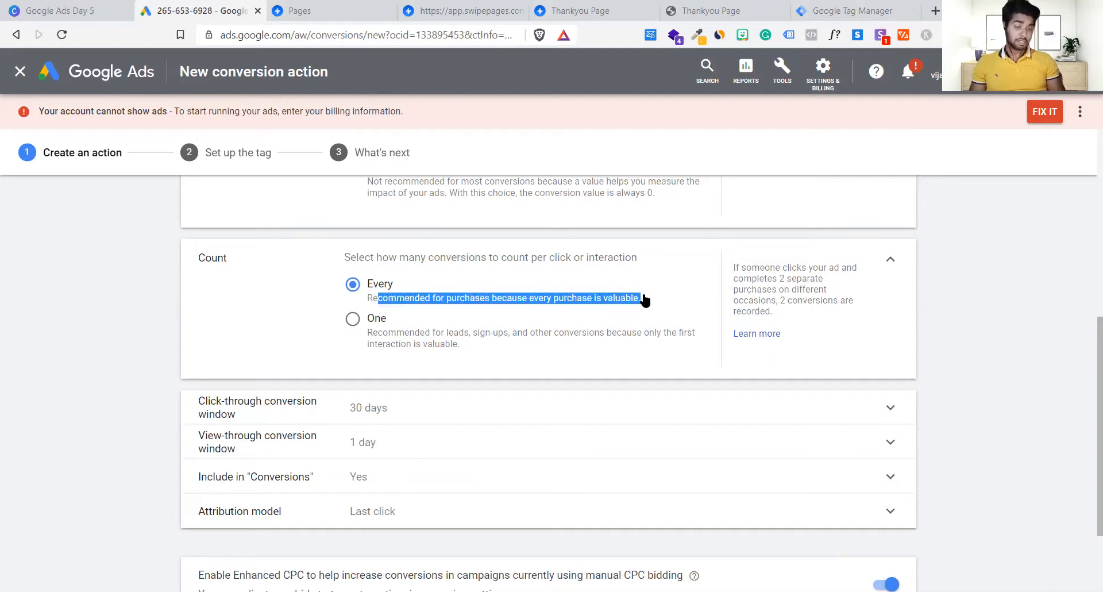
pyautogui.click(638, 300)
pyautogui.moveTo(369, 336); pyautogui.dragTo(398, 344)
pyautogui.click(464, 348)
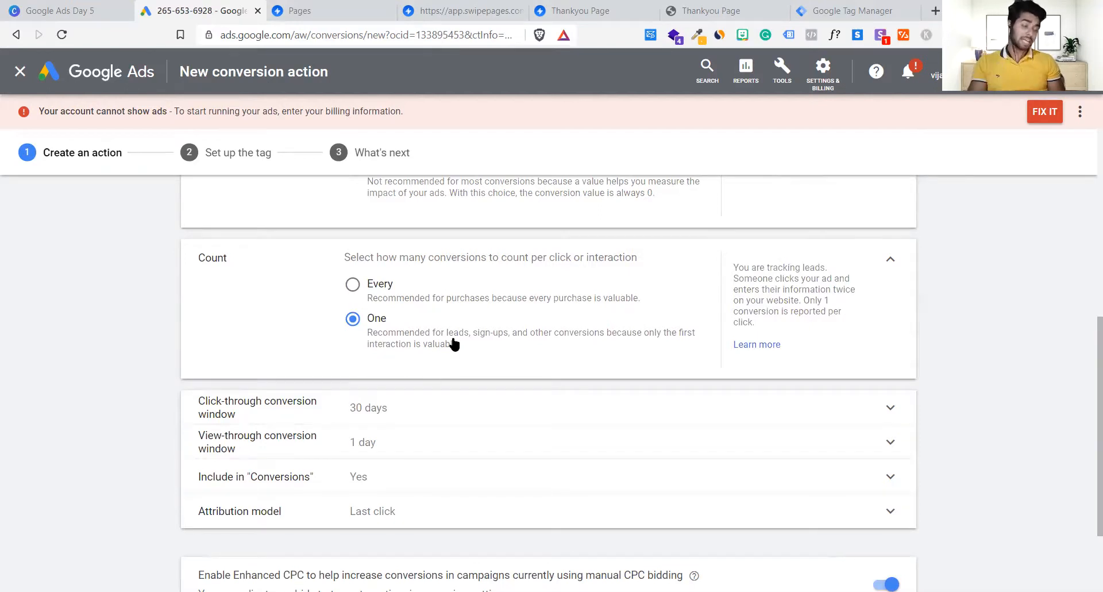
pyautogui.click(353, 285)
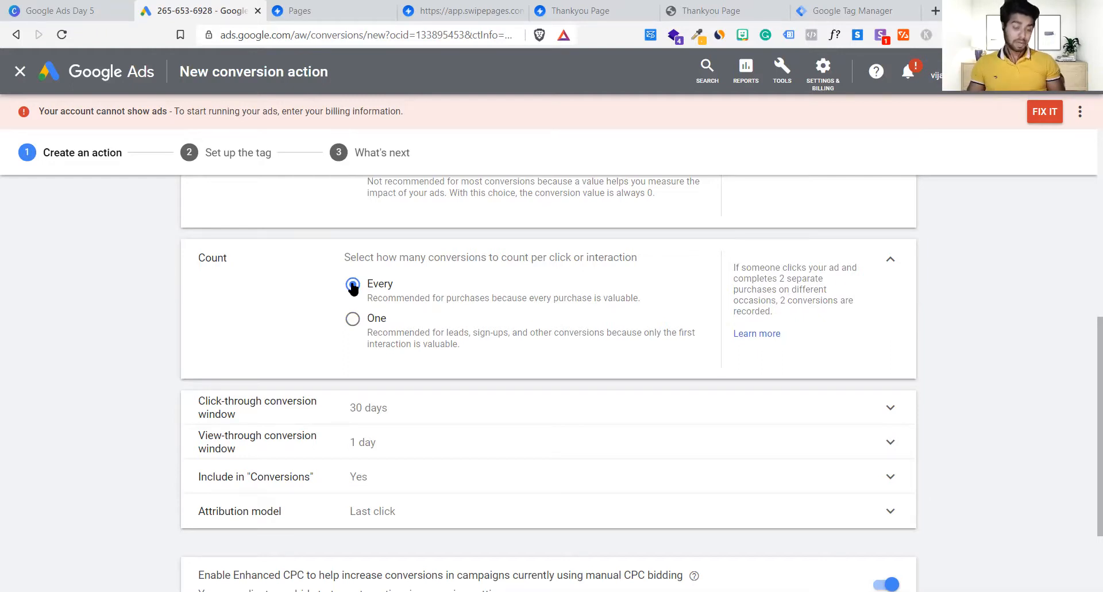
pyautogui.click(352, 318)
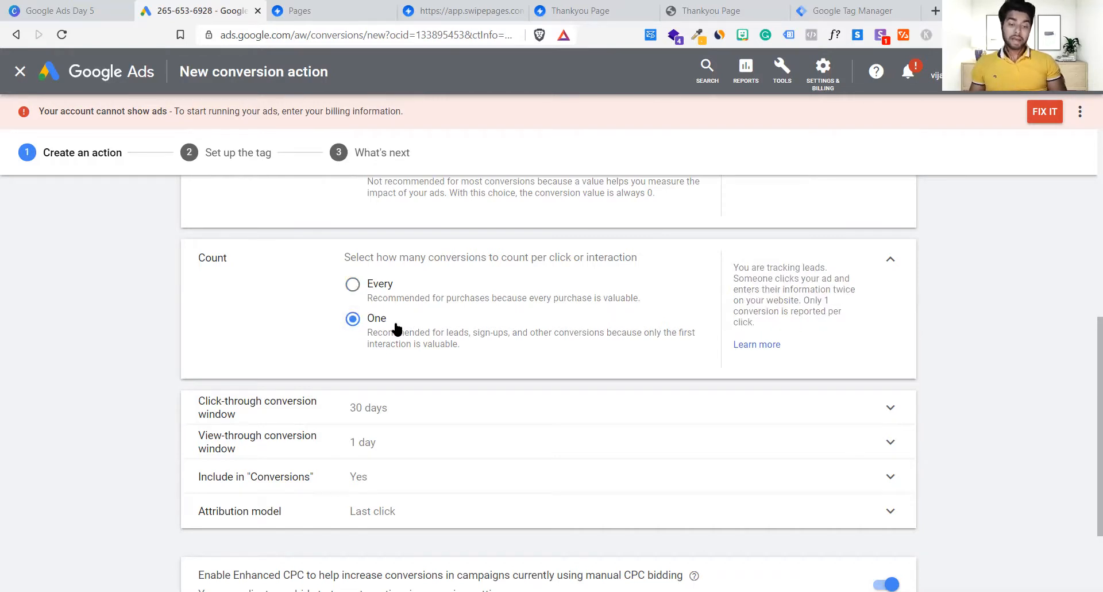
pyautogui.scroll(-2, 395, 327)
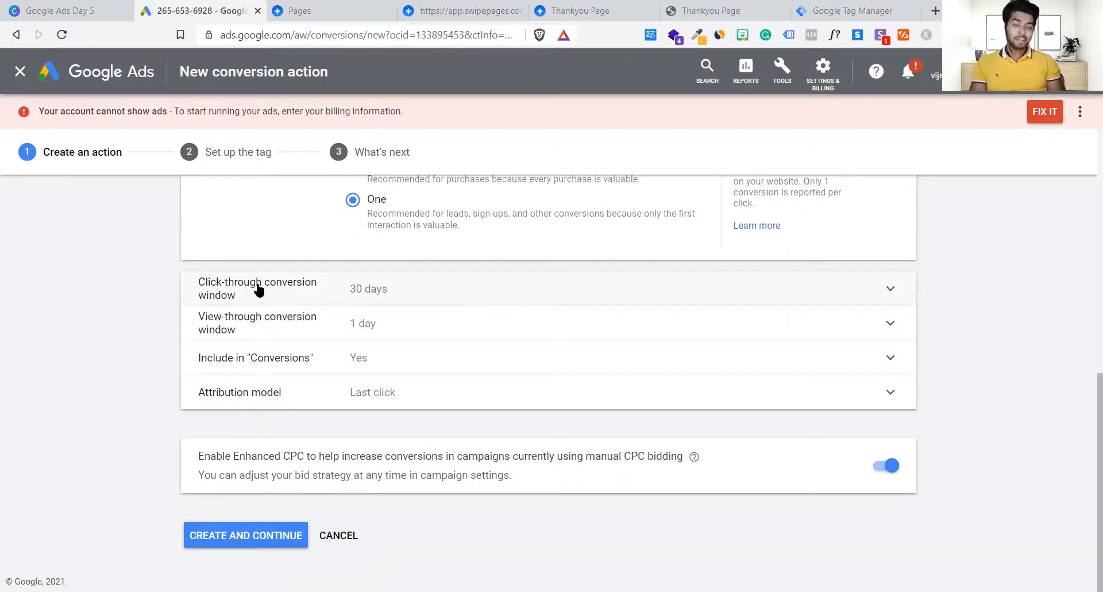
# Step: Expand the click-through conversion window setting and choose 2 weeks
pyautogui.click(424, 288)
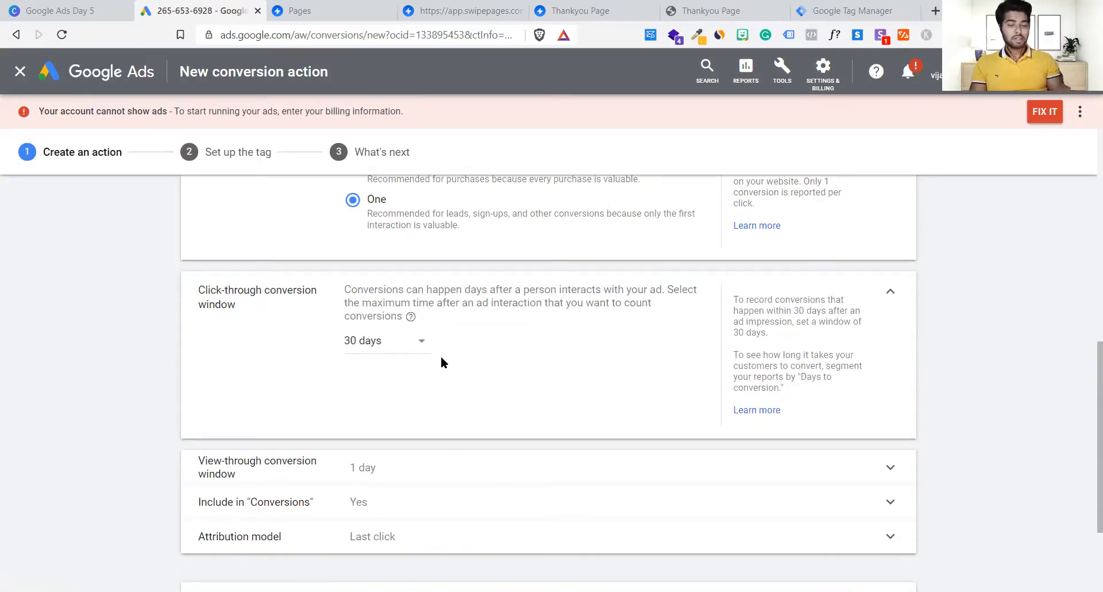
pyautogui.moveTo(488, 294); pyautogui.dragTo(655, 303)
pyautogui.click(653, 304)
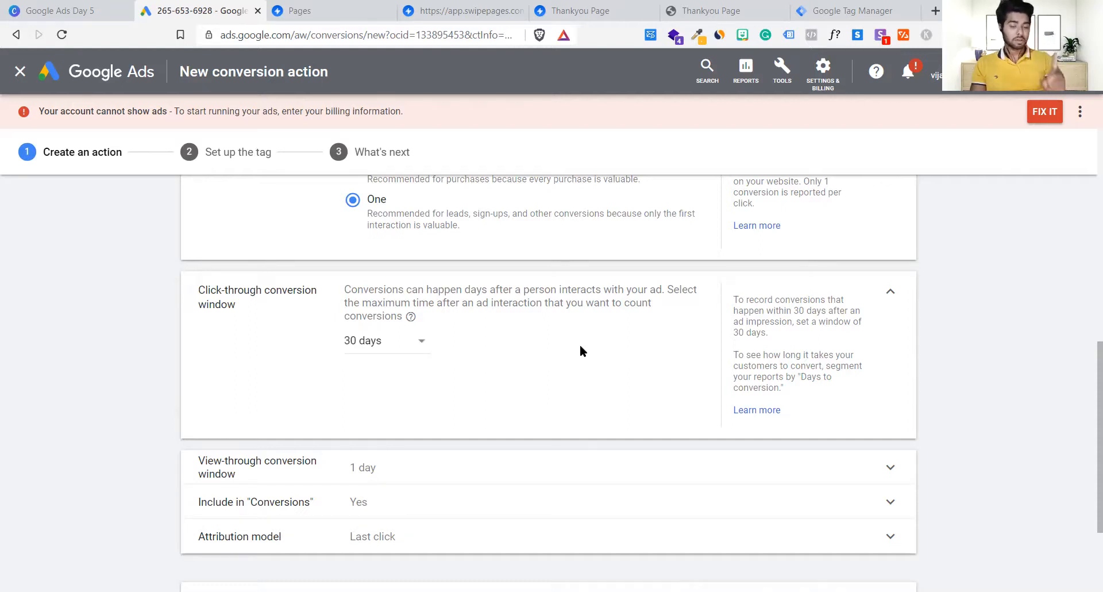
pyautogui.click(386, 350)
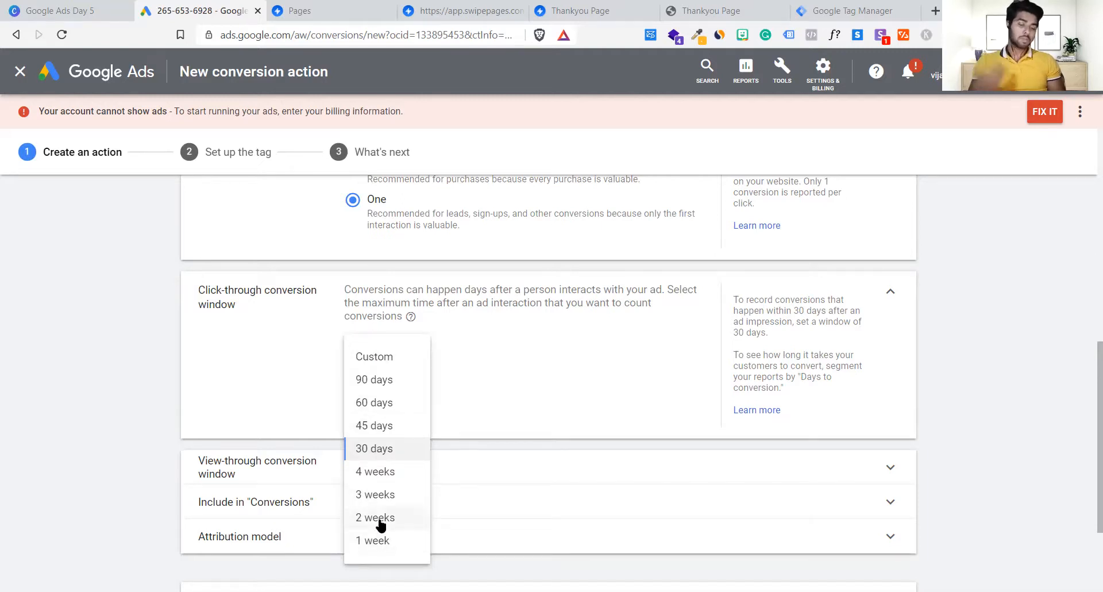
pyautogui.click(379, 517)
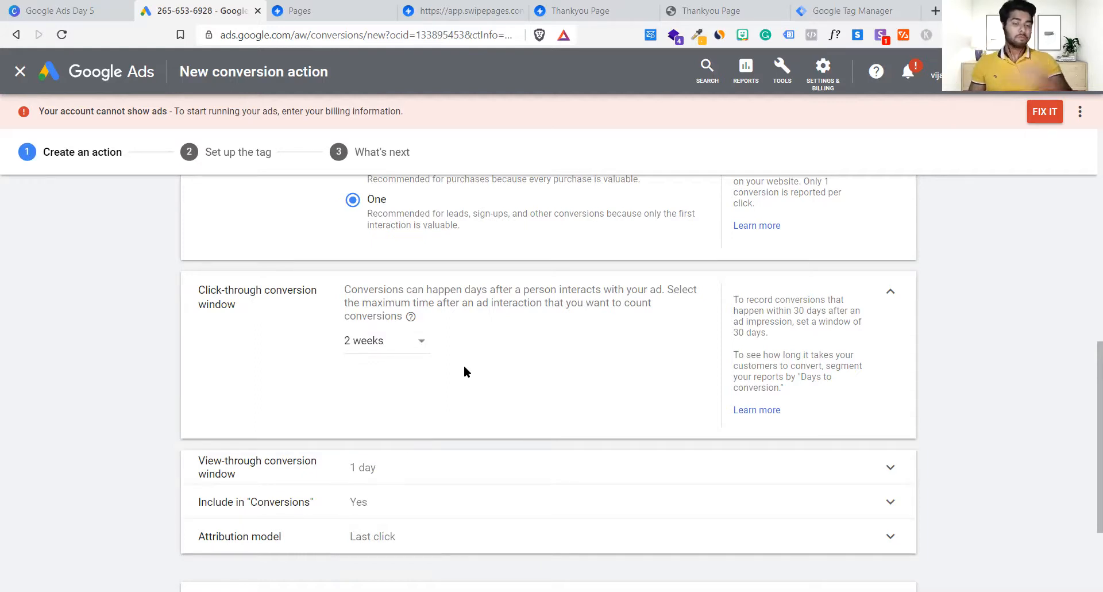
# Step: Select 30 days for the click-through window, keeping view-through at 1 day
pyautogui.click(392, 348)
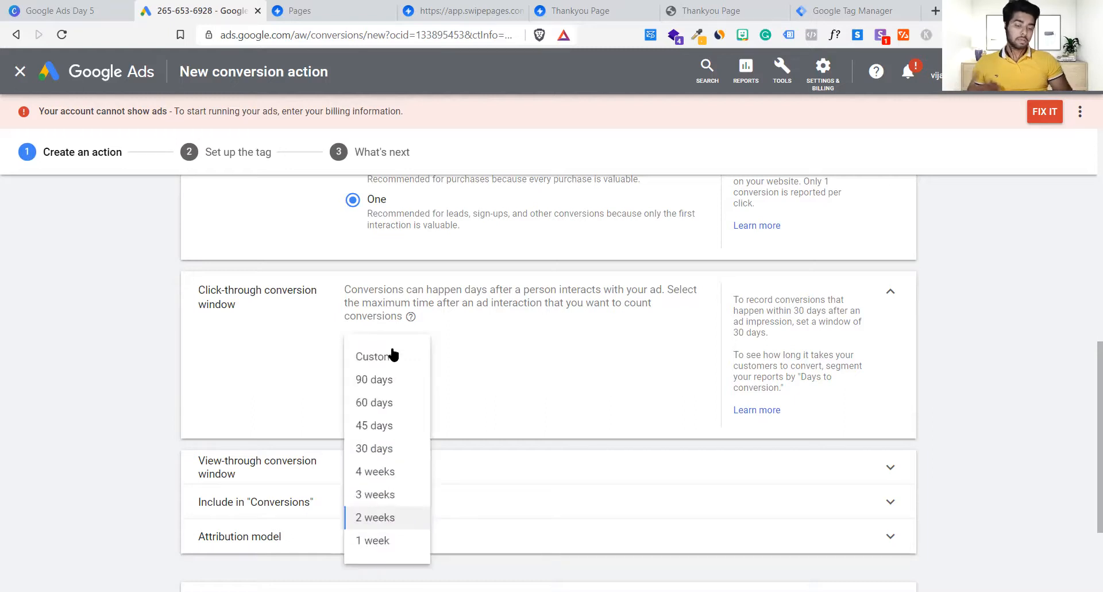
pyautogui.click(385, 446)
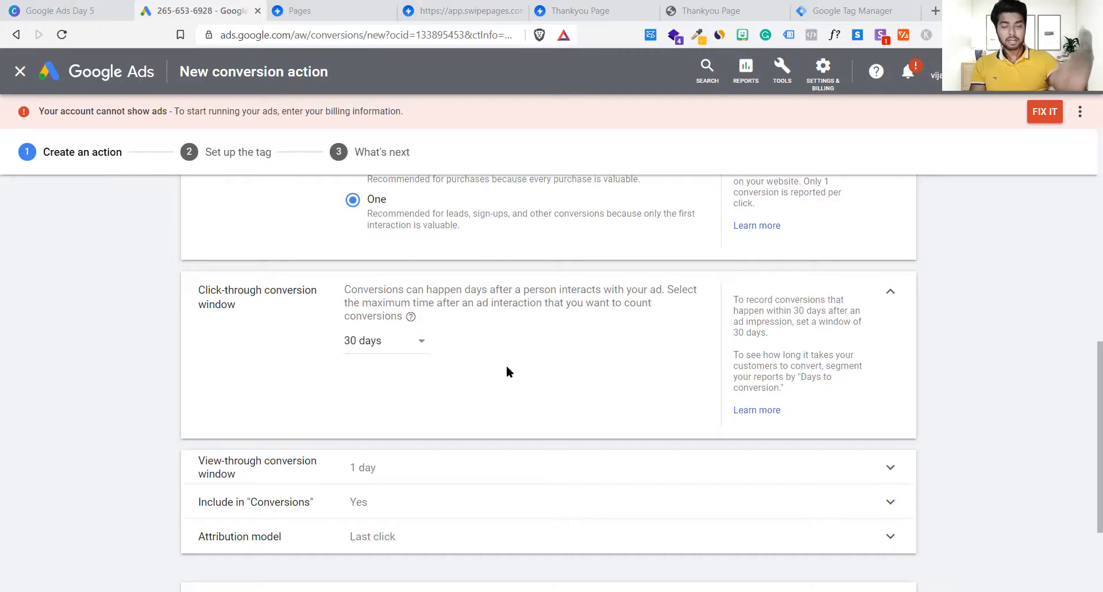
pyautogui.click(388, 354)
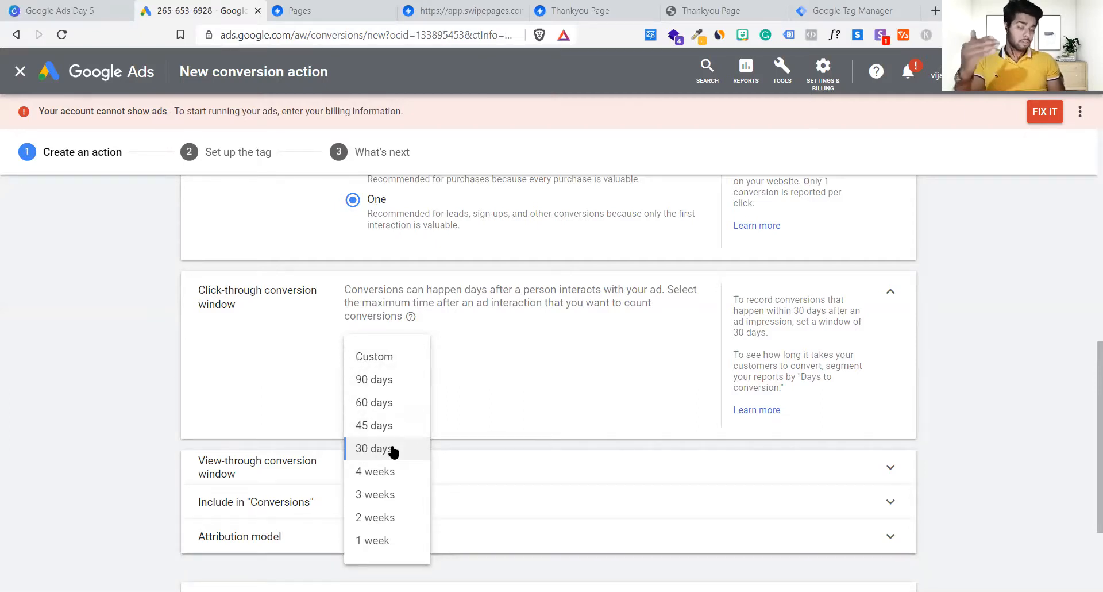
pyautogui.click(523, 435)
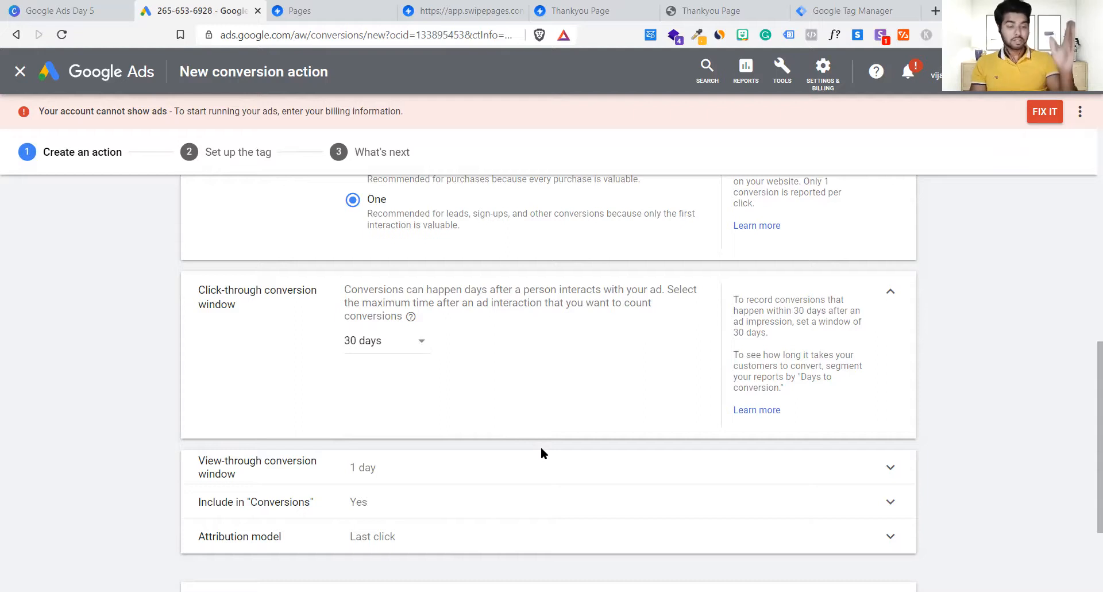
pyautogui.click(415, 346)
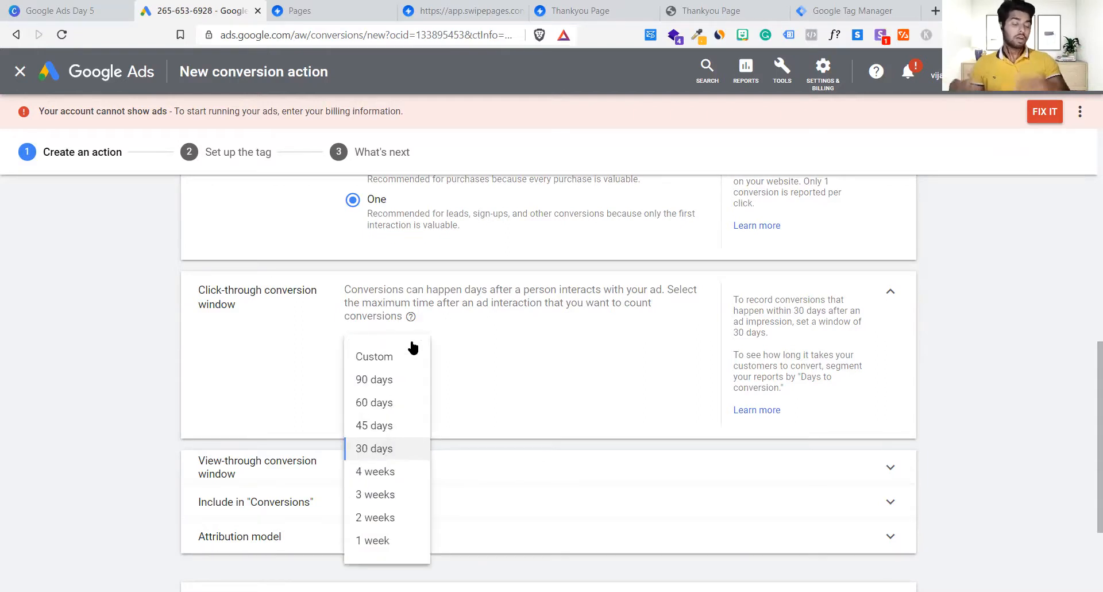
pyautogui.click(484, 396)
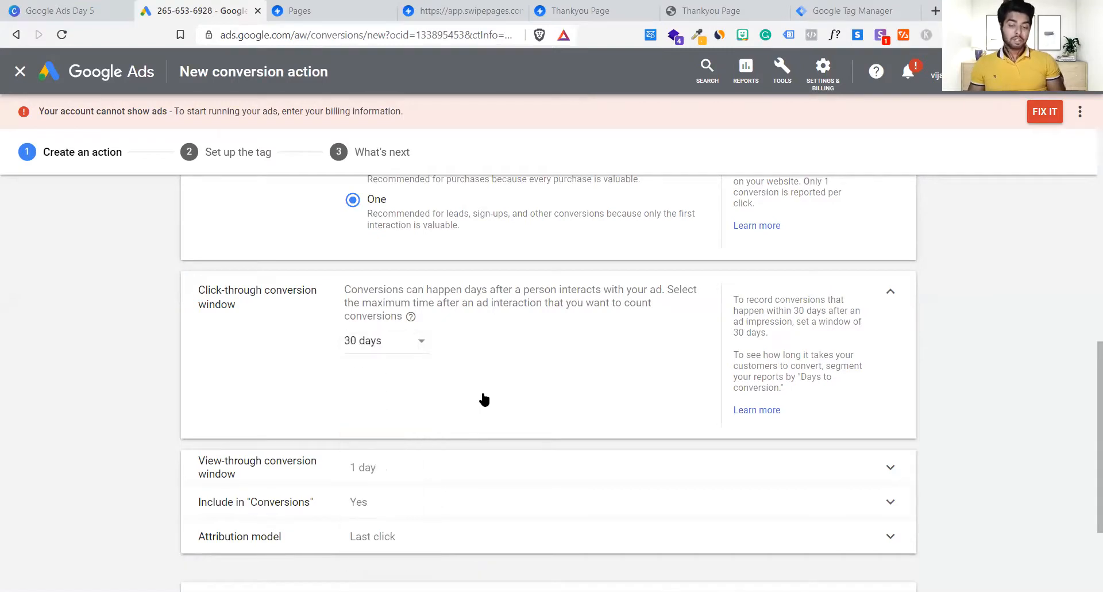
pyautogui.scroll(-3, 484, 397)
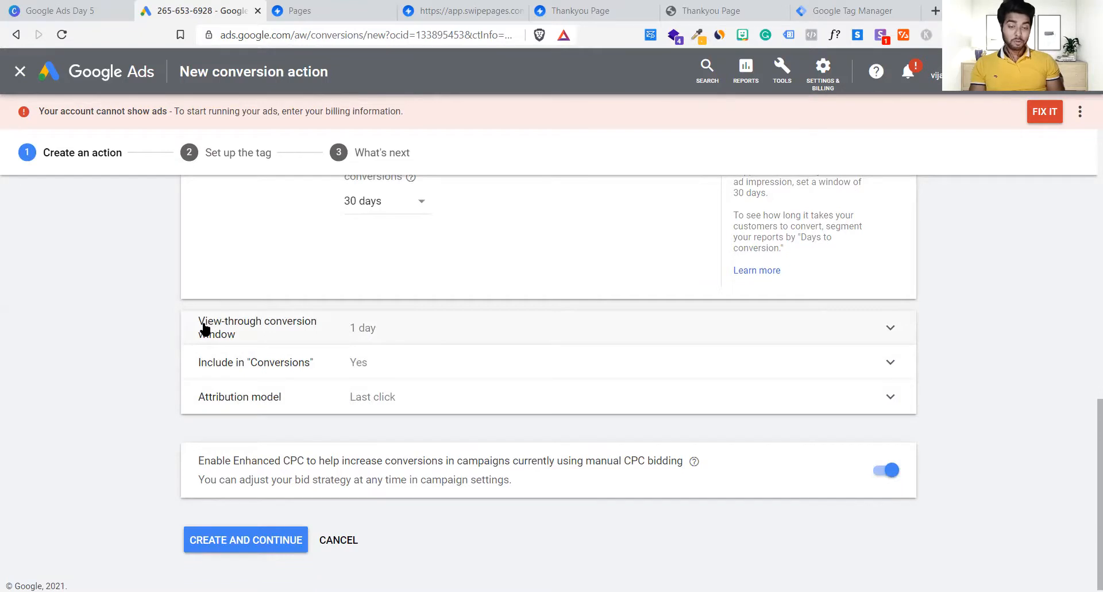
# Step: Expand the view-through conversion window setting and keep its duration at 1 day
pyautogui.click(389, 338)
pyautogui.scroll(3, 518, 408)
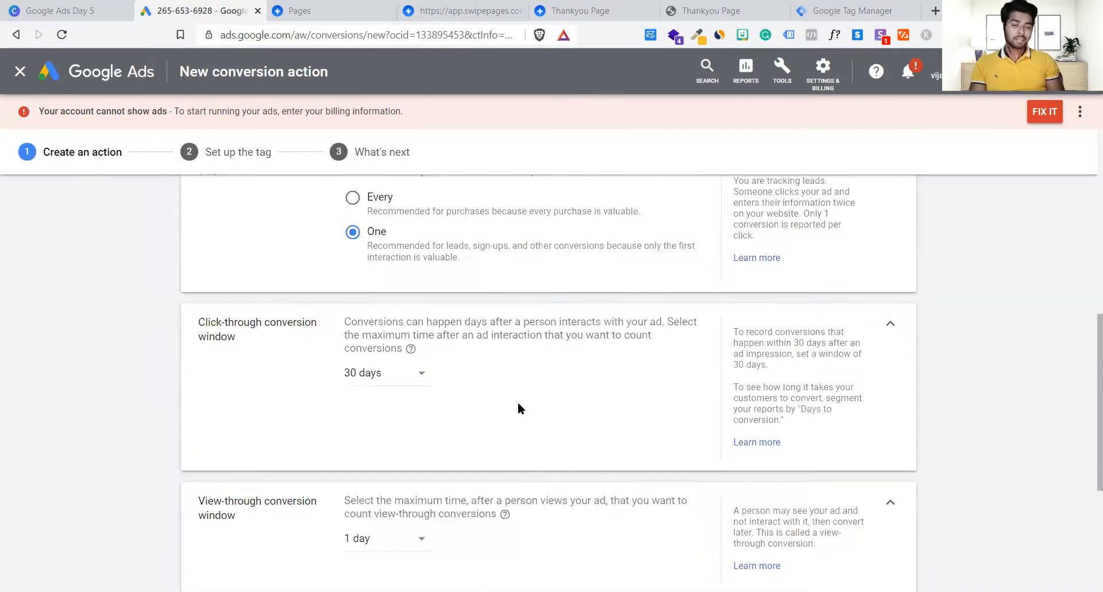
pyautogui.scroll(-1, 243, 348)
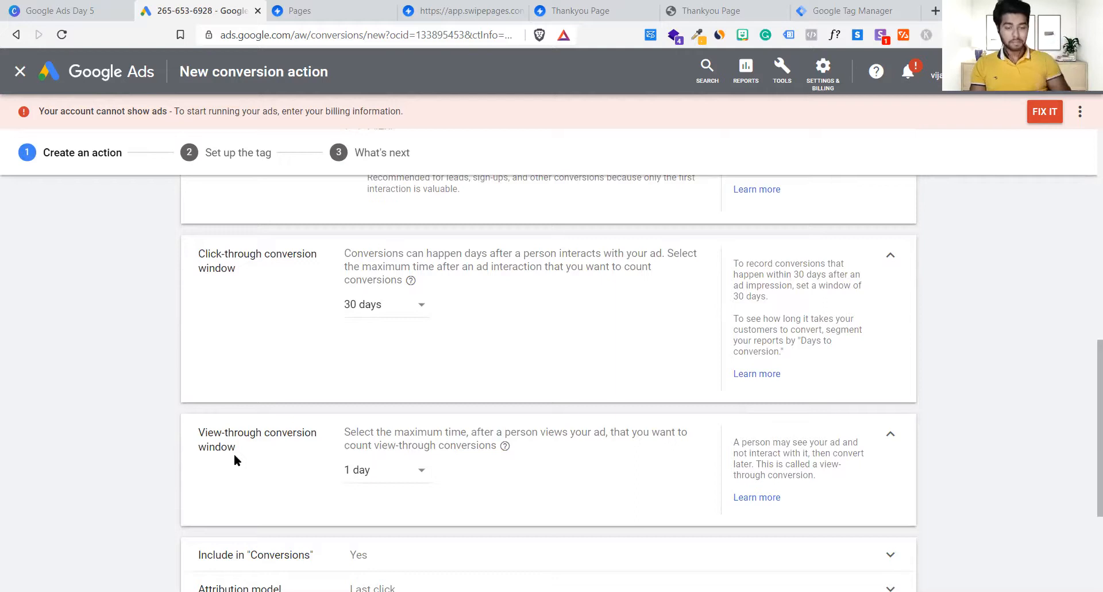
pyautogui.scroll(-2, 235, 460)
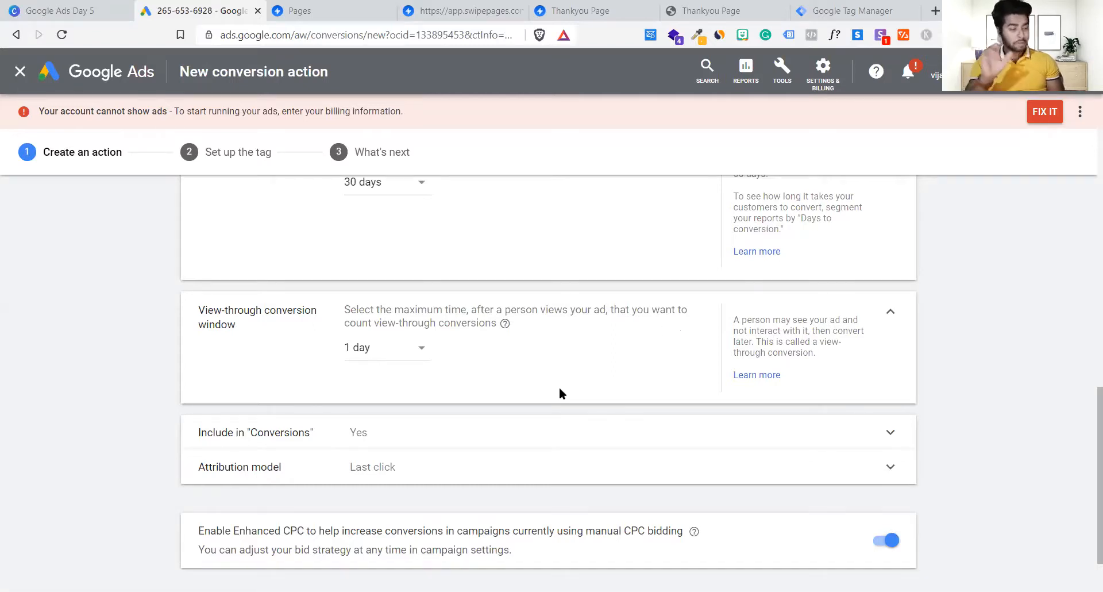
pyautogui.click(369, 351)
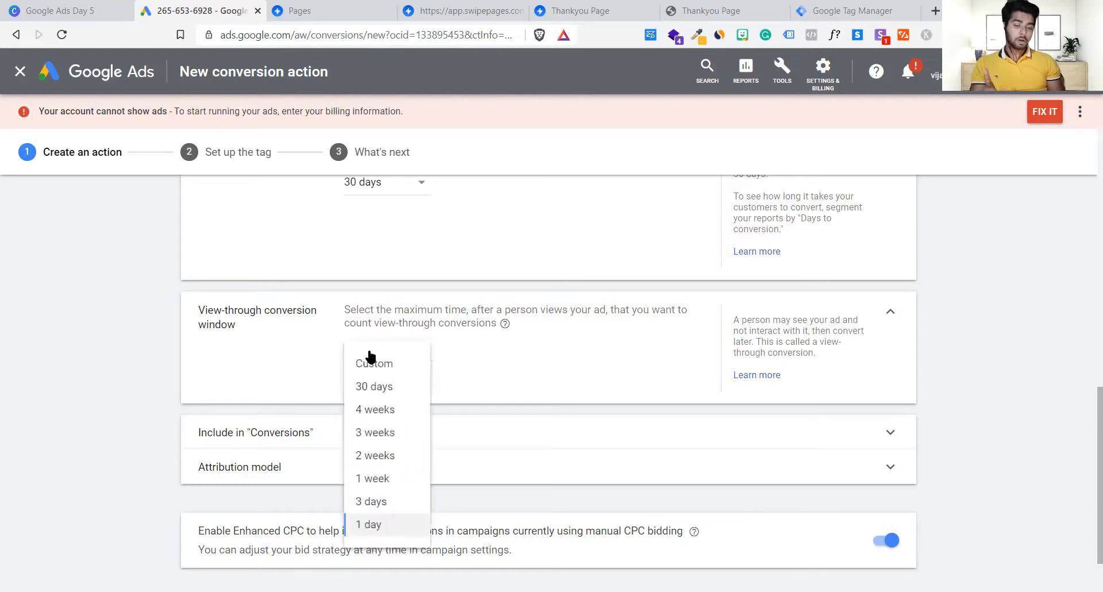
pyautogui.click(512, 364)
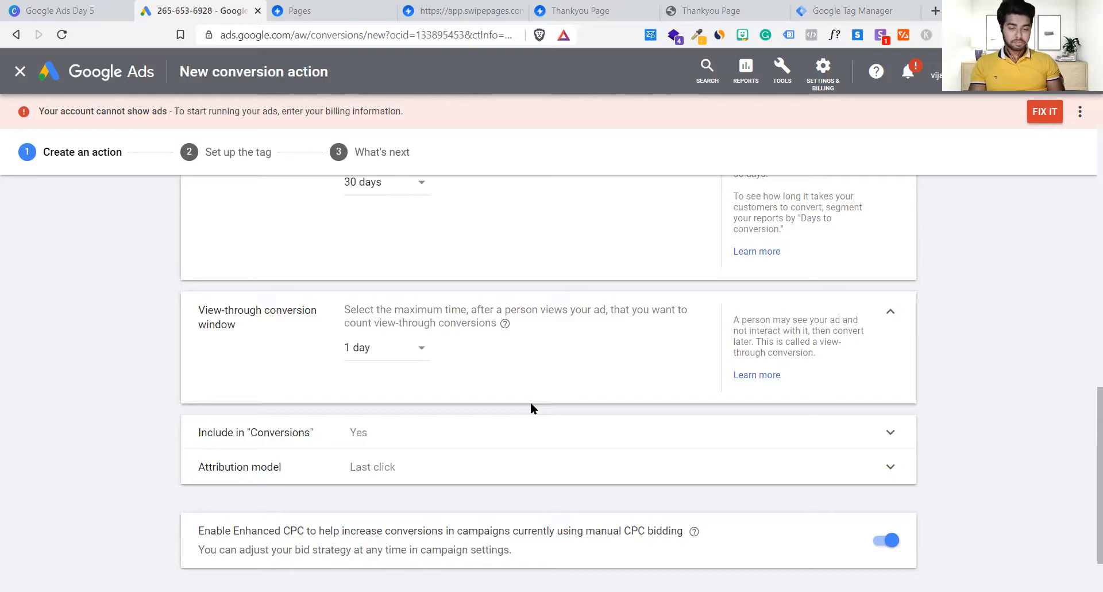
pyautogui.scroll(-1, 532, 406)
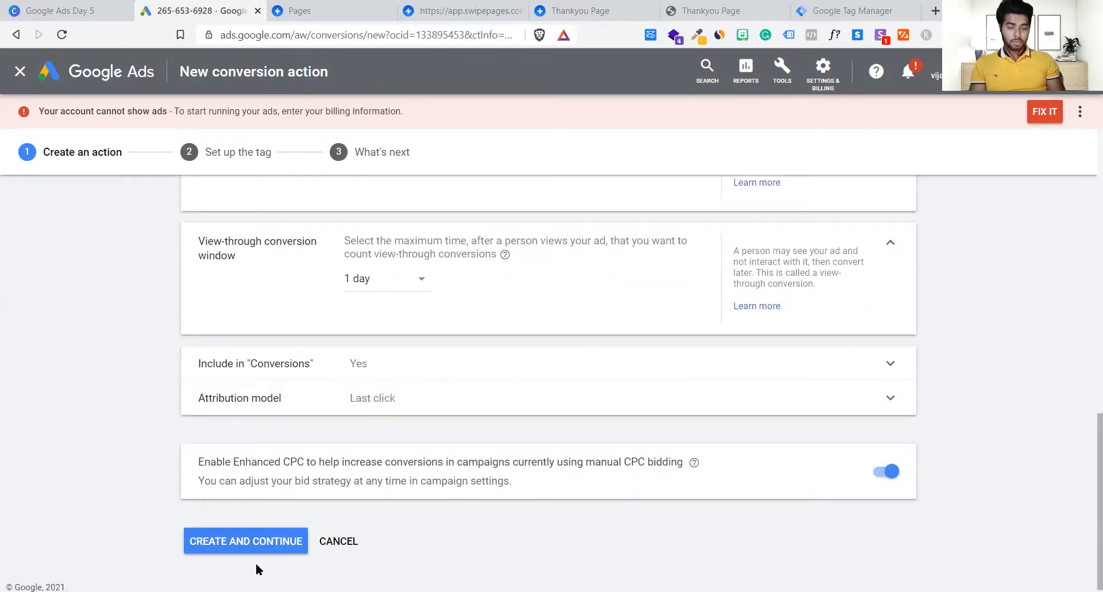
pyautogui.scroll(-1, 509, 372)
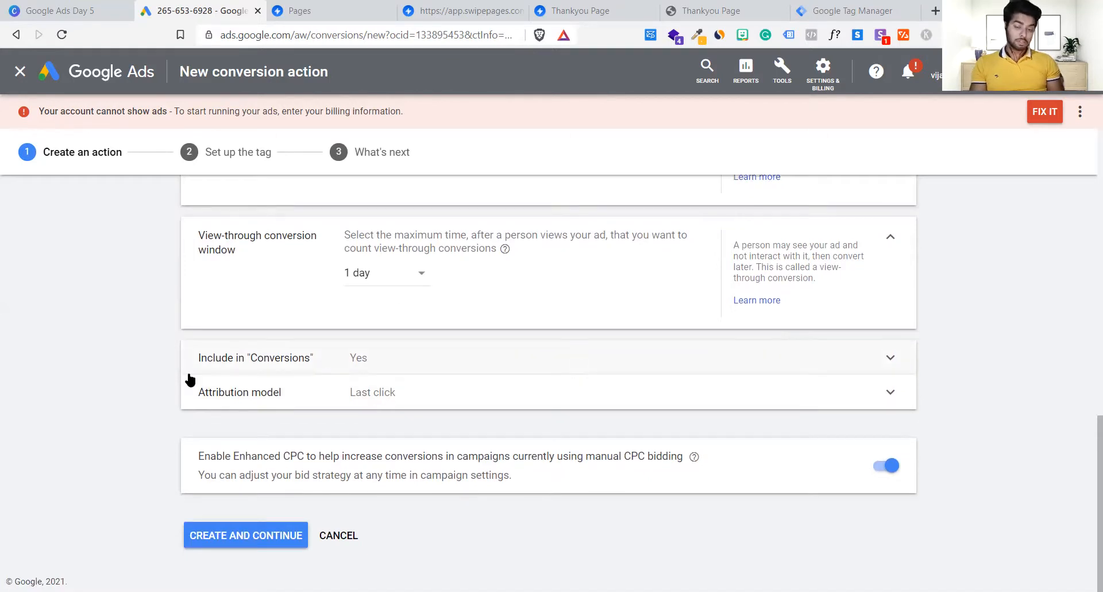
# Step: Set Include in "Conversions" to Yes and collapse that setting
pyautogui.click(411, 367)
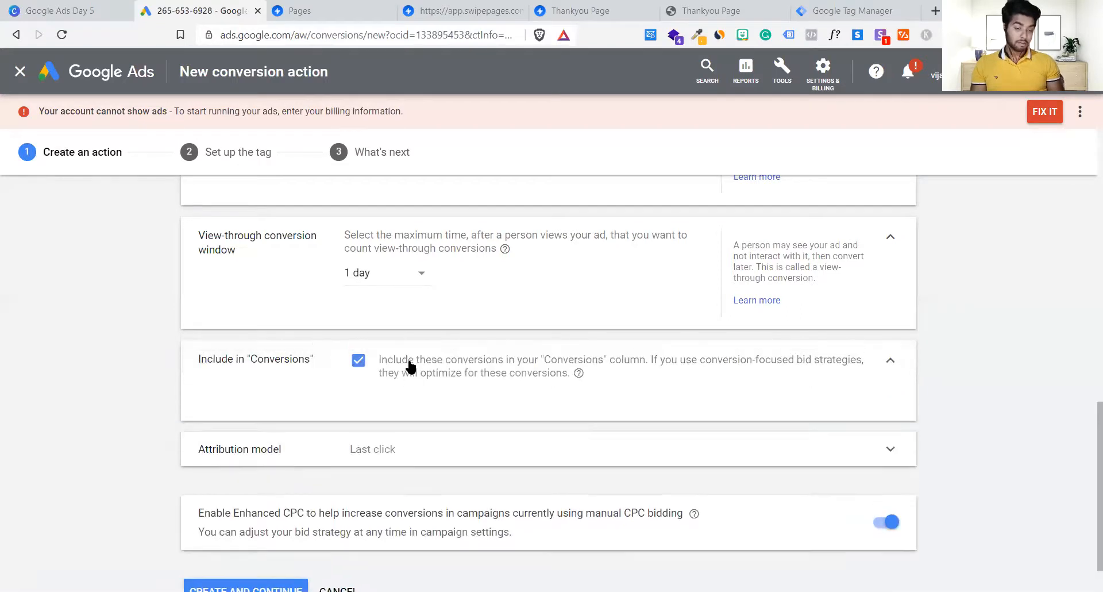
pyautogui.click(360, 362)
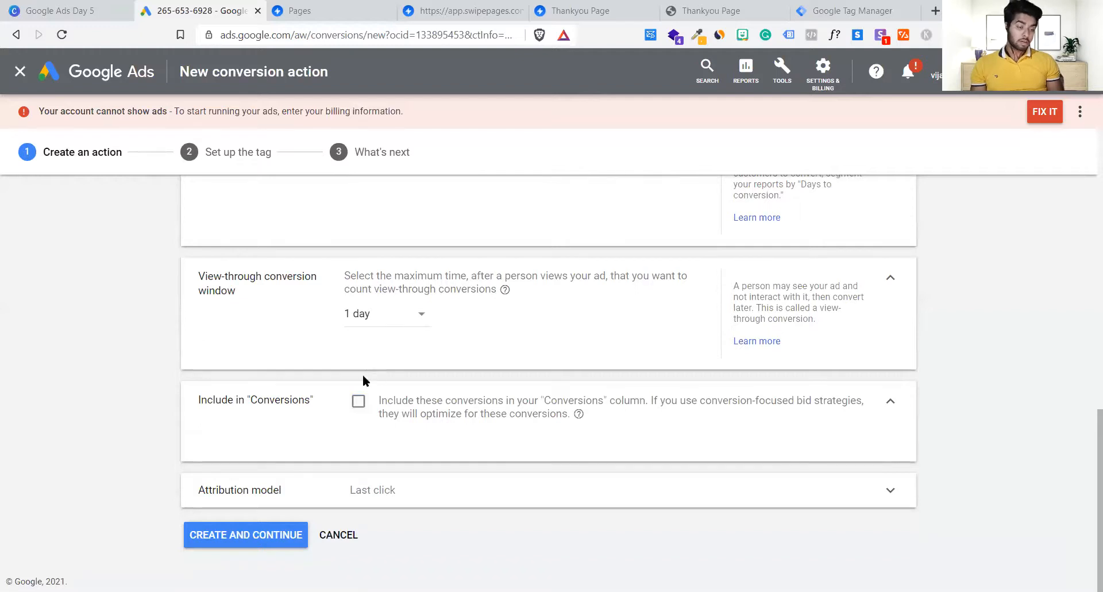
pyautogui.click(358, 402)
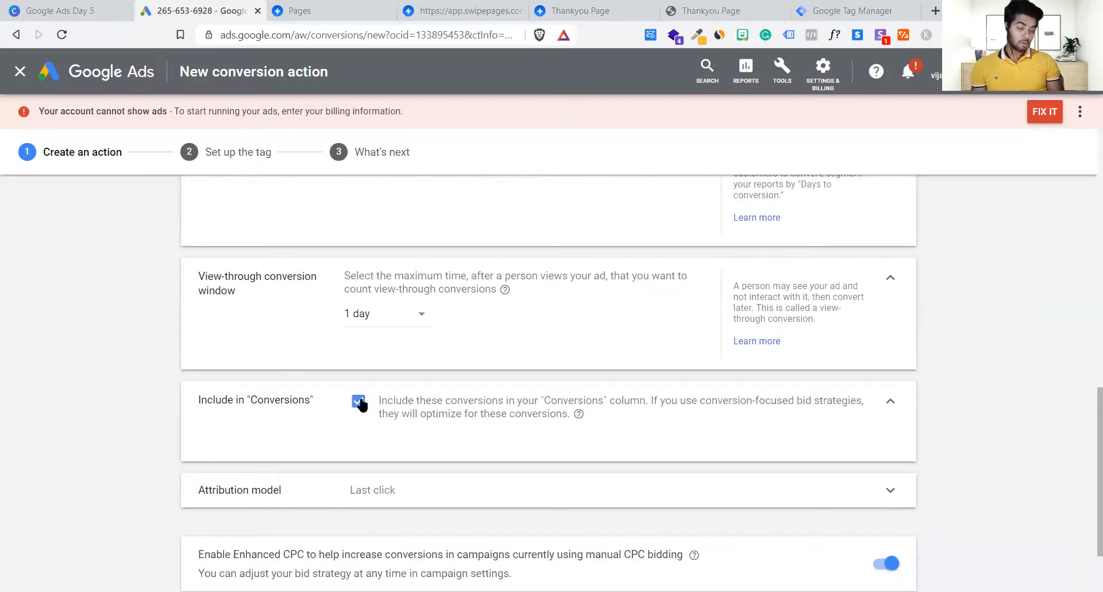
pyautogui.click(891, 402)
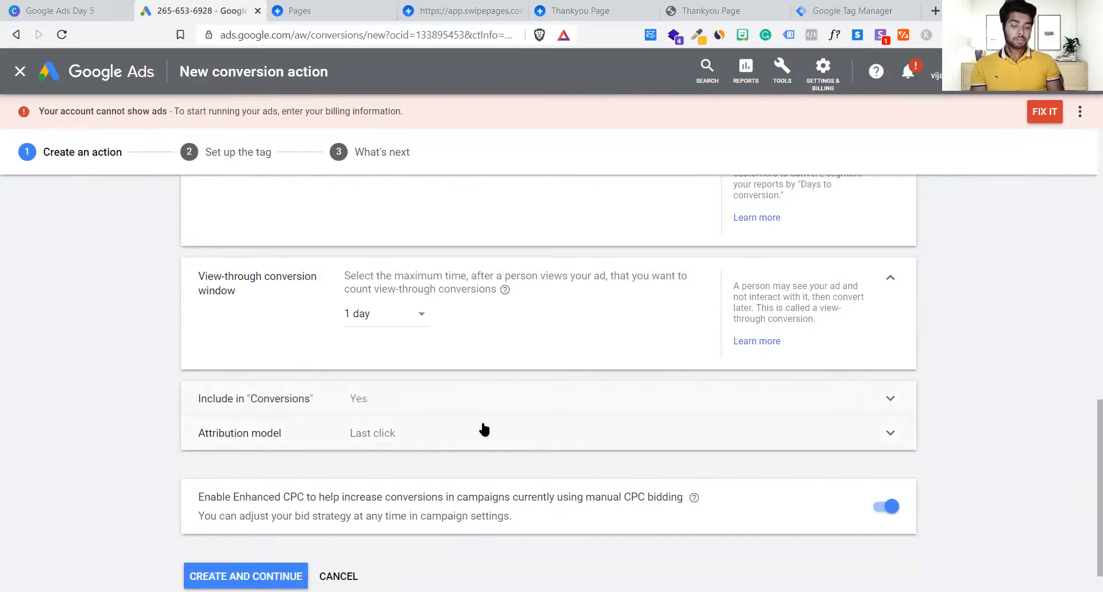
pyautogui.scroll(-1, 439, 482)
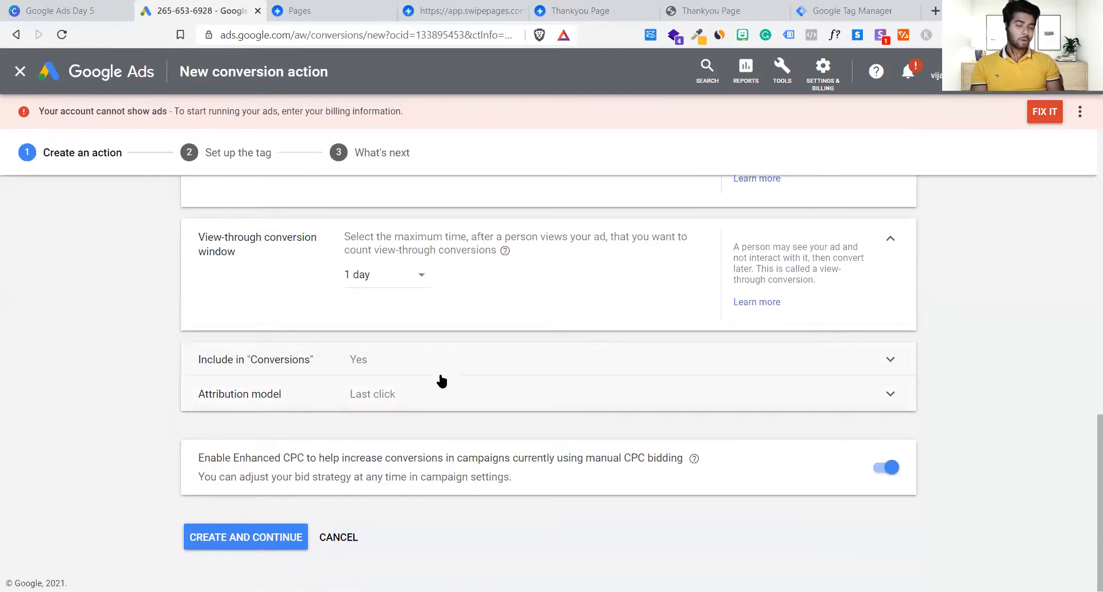
# Step: Expand the Attribution model section and show the model list, with Last click currently selected
pyautogui.click(316, 393)
pyautogui.scroll(-2, 316, 392)
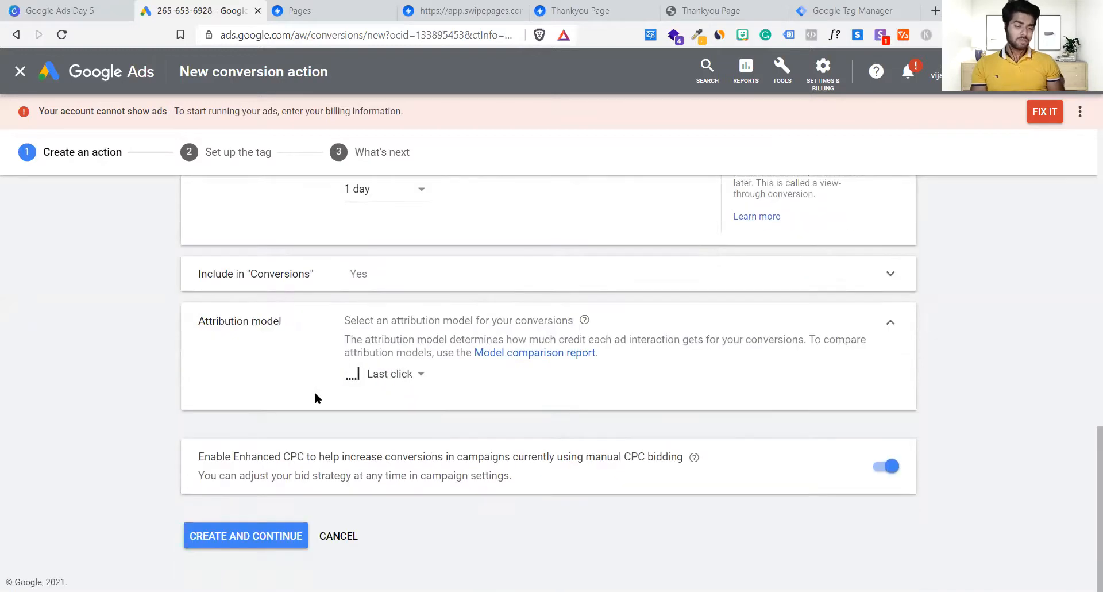
pyautogui.click(386, 377)
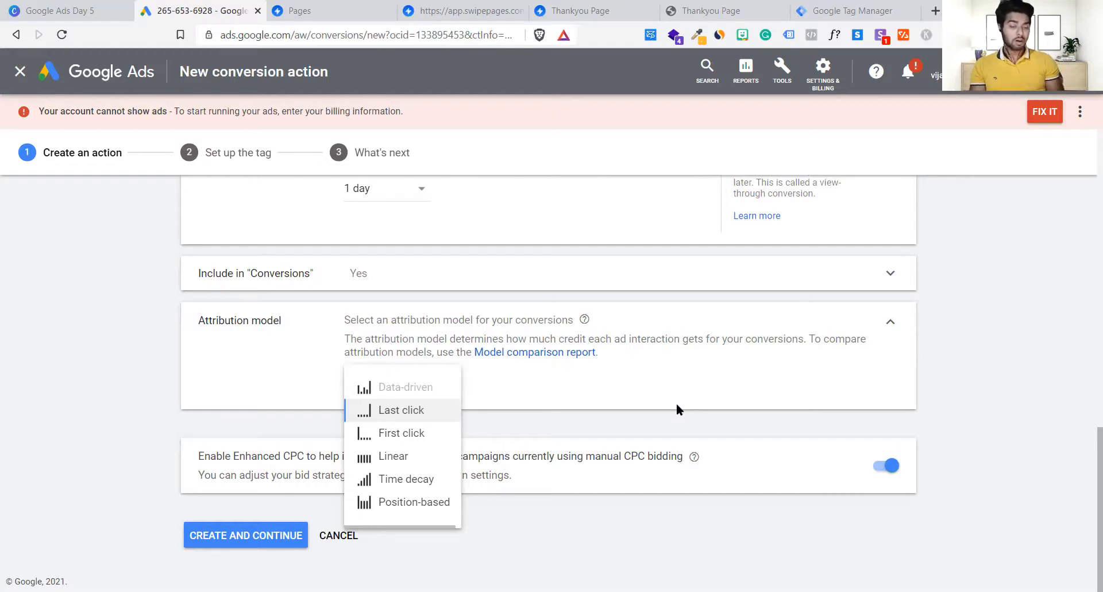
pyautogui.moveTo(405, 408)
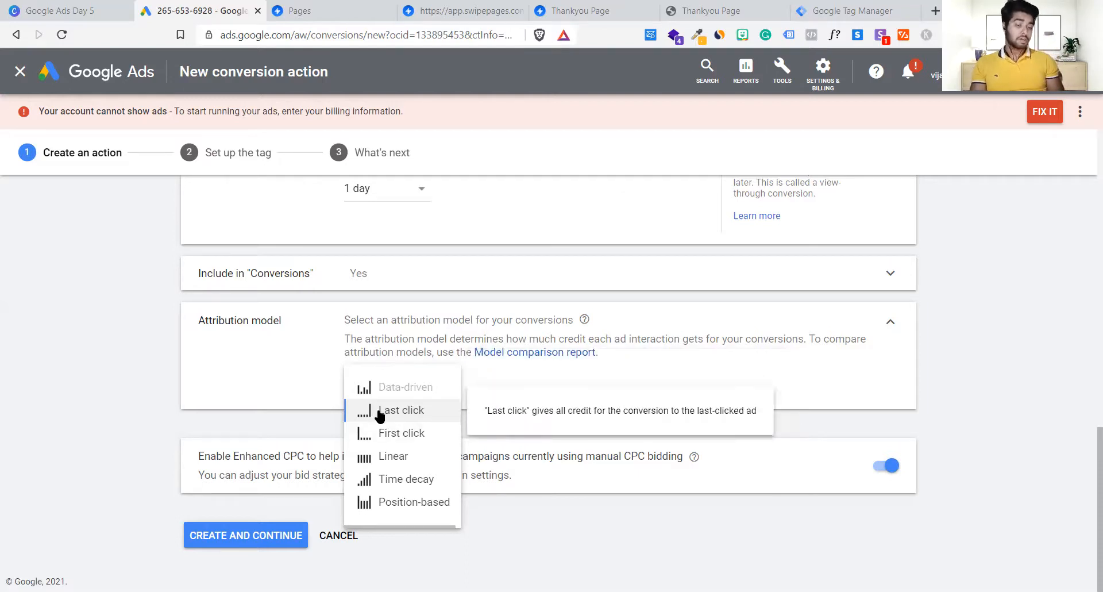
# Step: Switch the attribution model to First click, then reopen the model list to compare options
pyautogui.moveTo(539, 411); pyautogui.dragTo(755, 409)
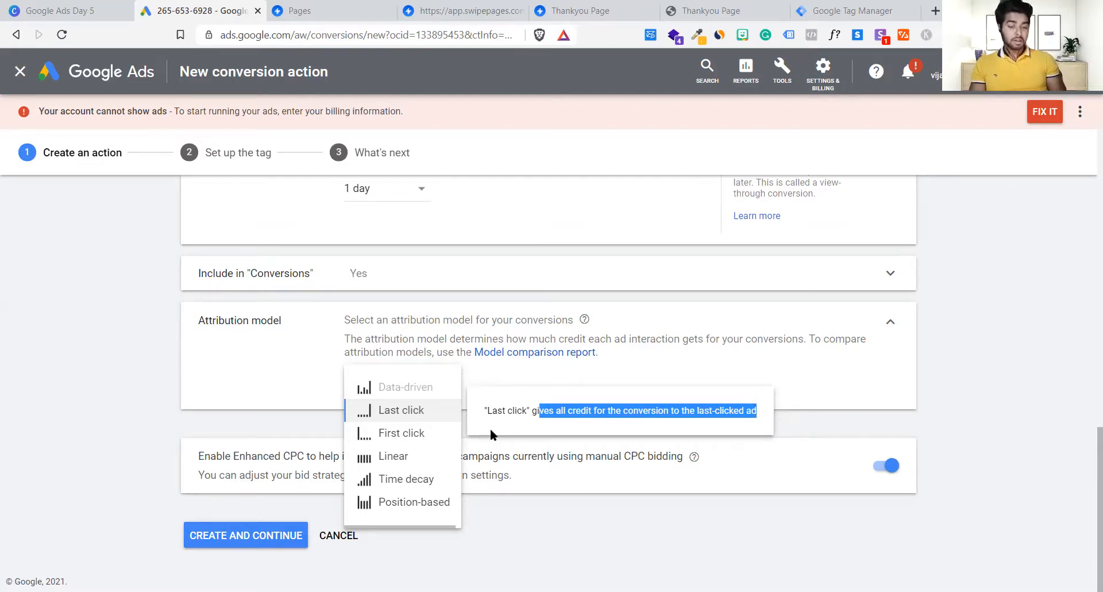
pyautogui.click(387, 433)
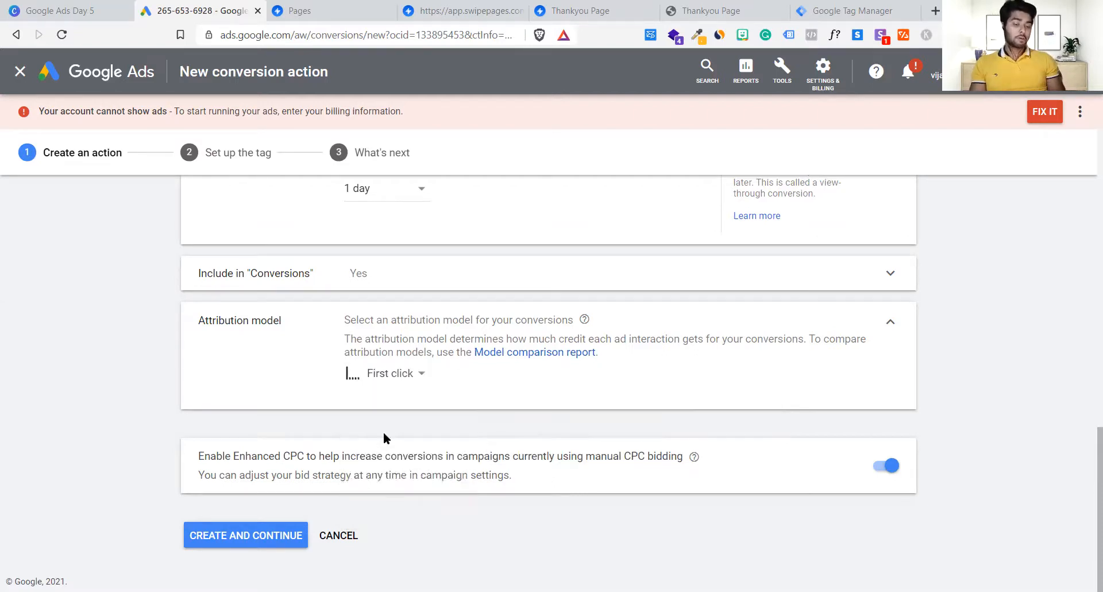
pyautogui.click(387, 375)
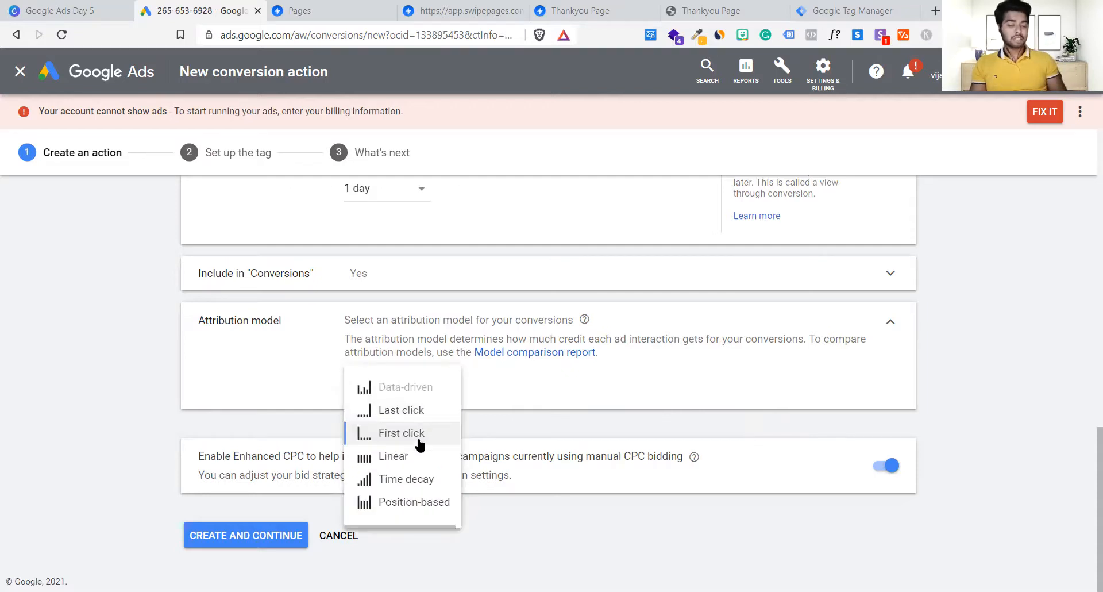
pyautogui.moveTo(421, 444)
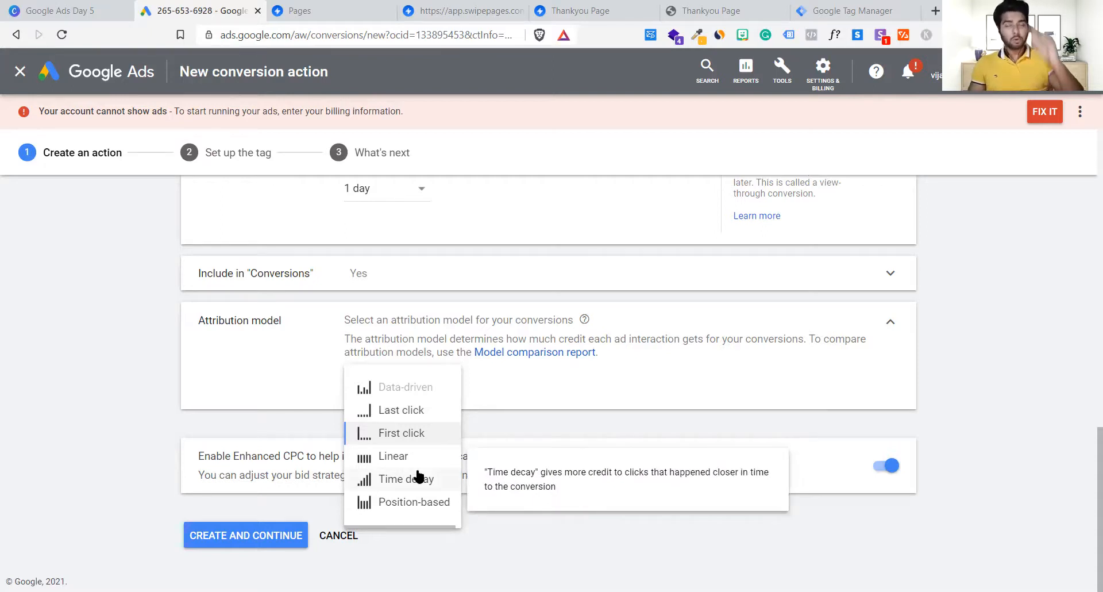
# Step: Return the attribution model to Last click and recheck the model list without changing it
pyautogui.click(501, 420)
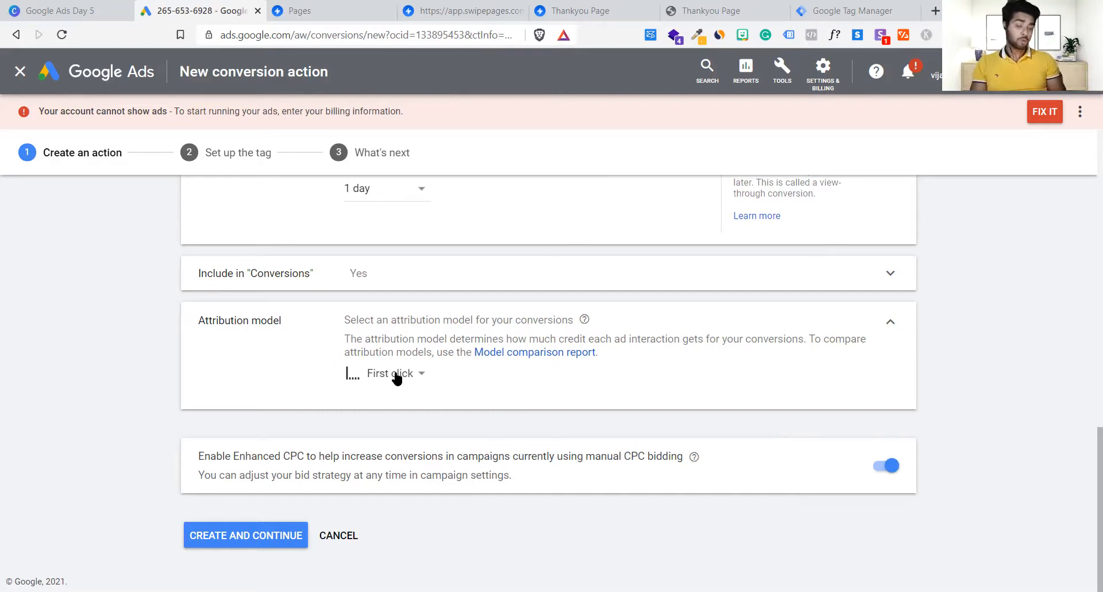
pyautogui.moveTo(395, 375)
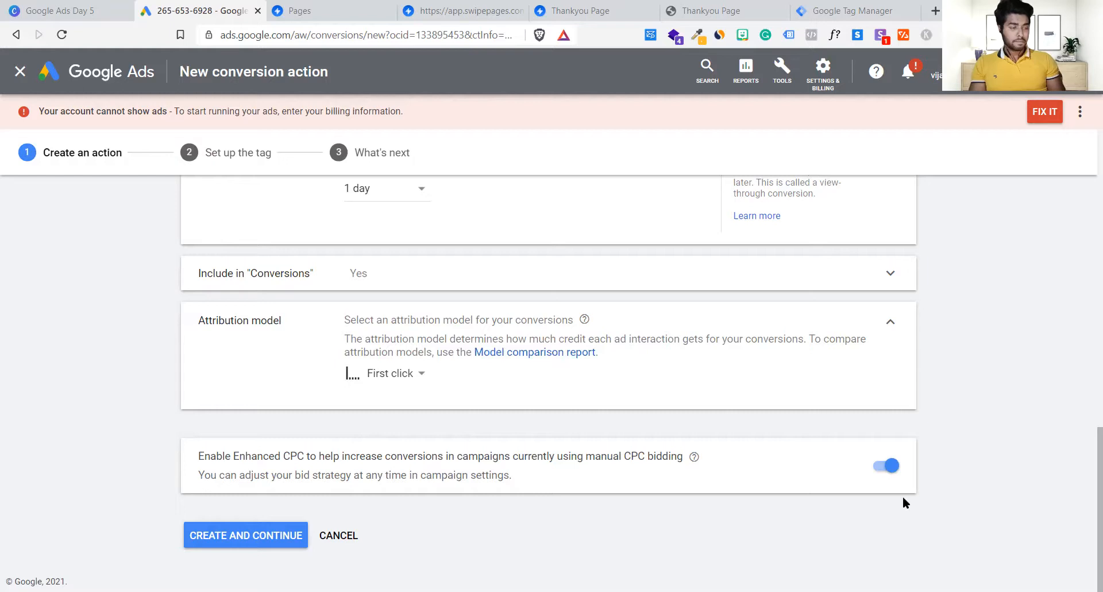
pyautogui.click(388, 374)
pyautogui.click(390, 410)
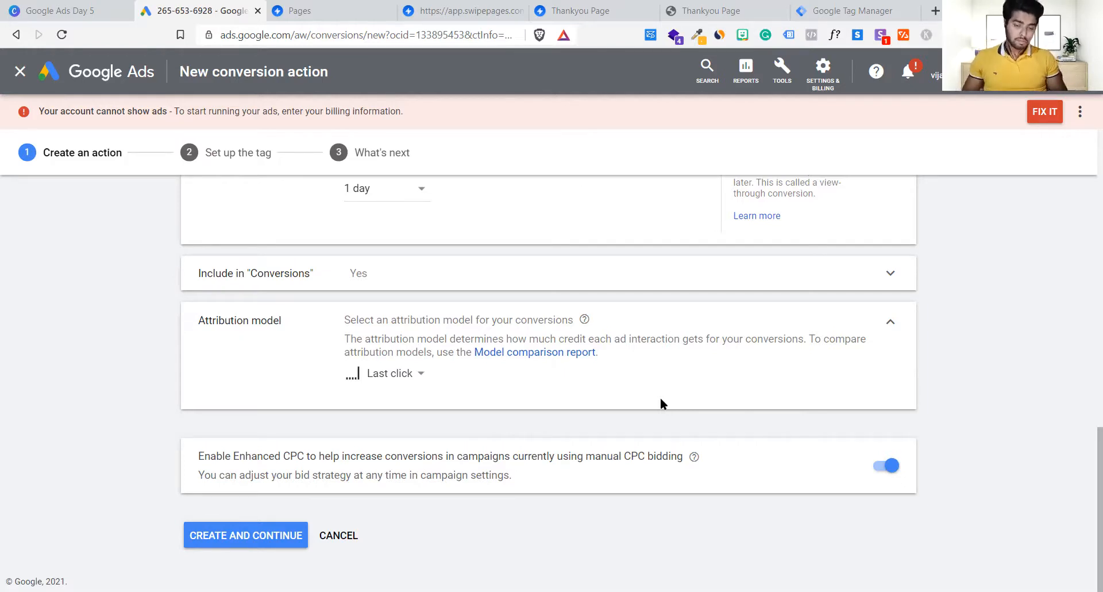
pyautogui.click(401, 377)
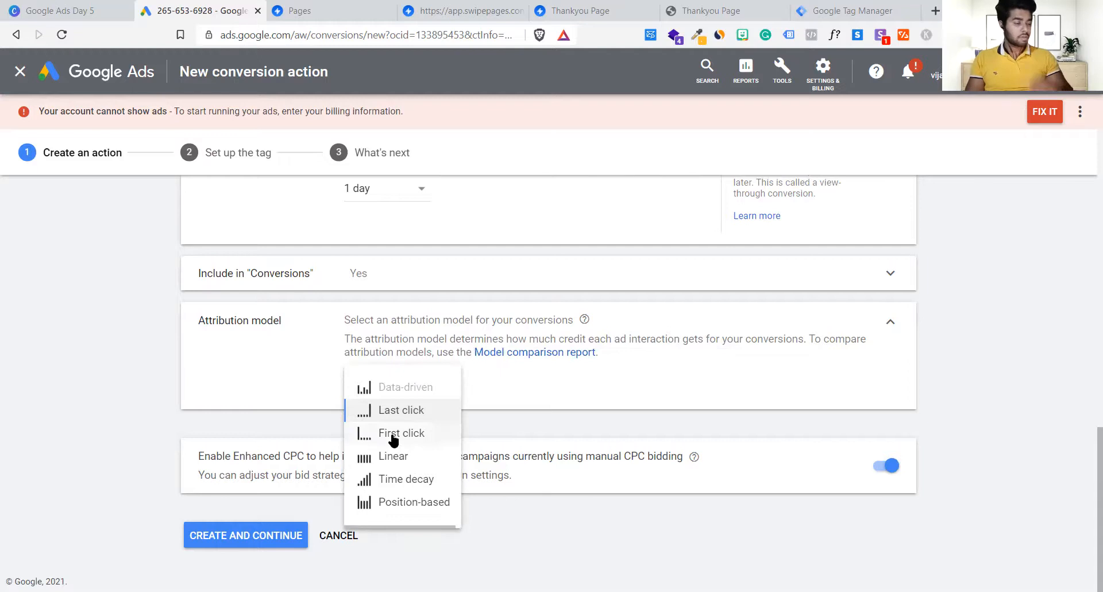
pyautogui.moveTo(393, 440)
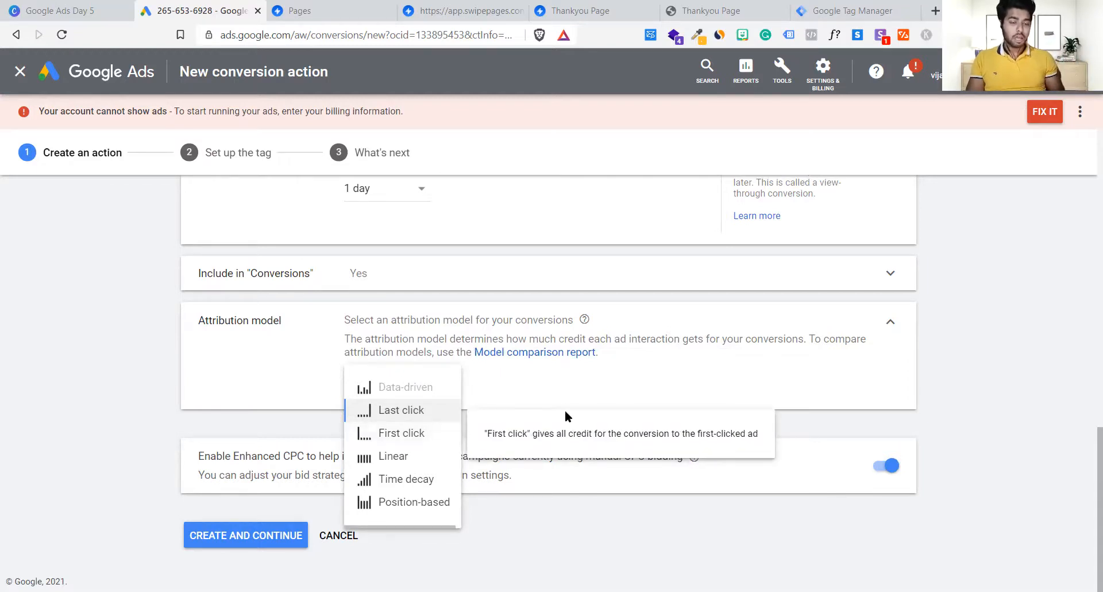
pyautogui.click(596, 391)
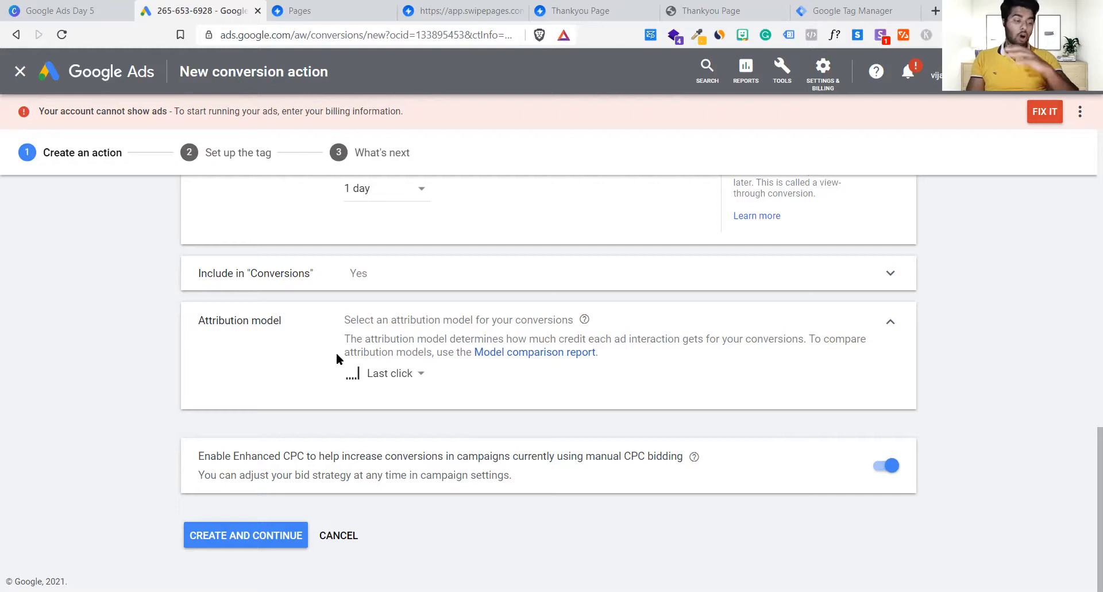
pyautogui.click(374, 374)
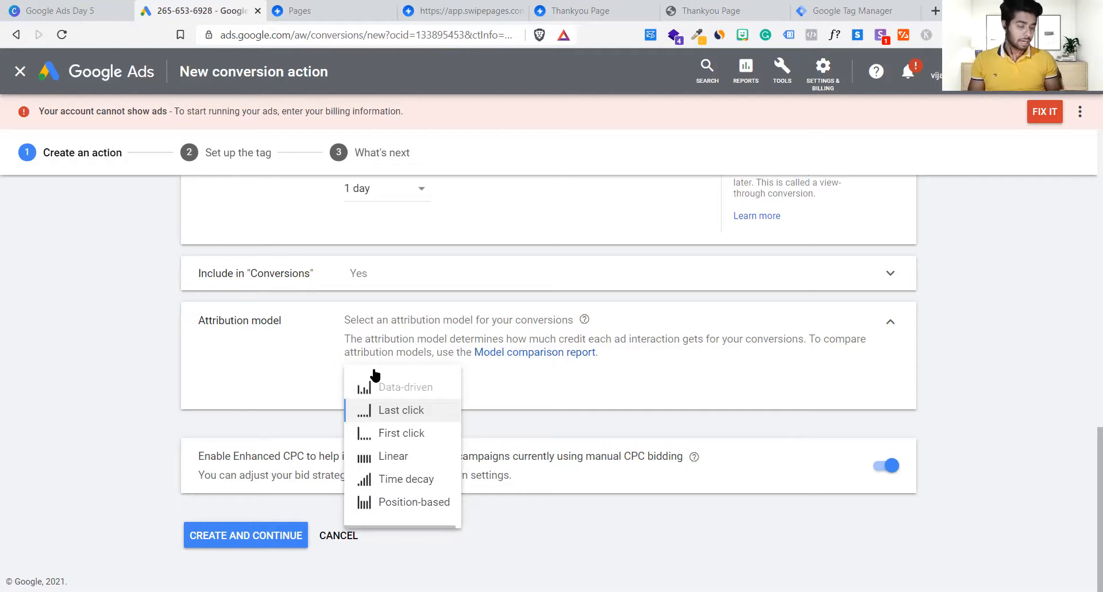
pyautogui.moveTo(383, 388)
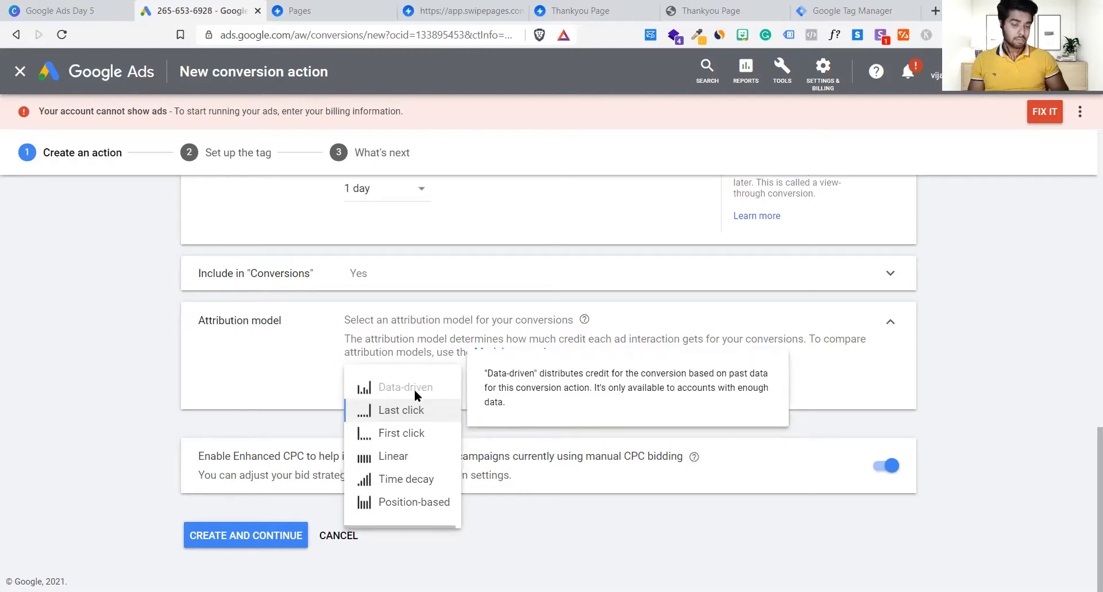
pyautogui.moveTo(396, 435)
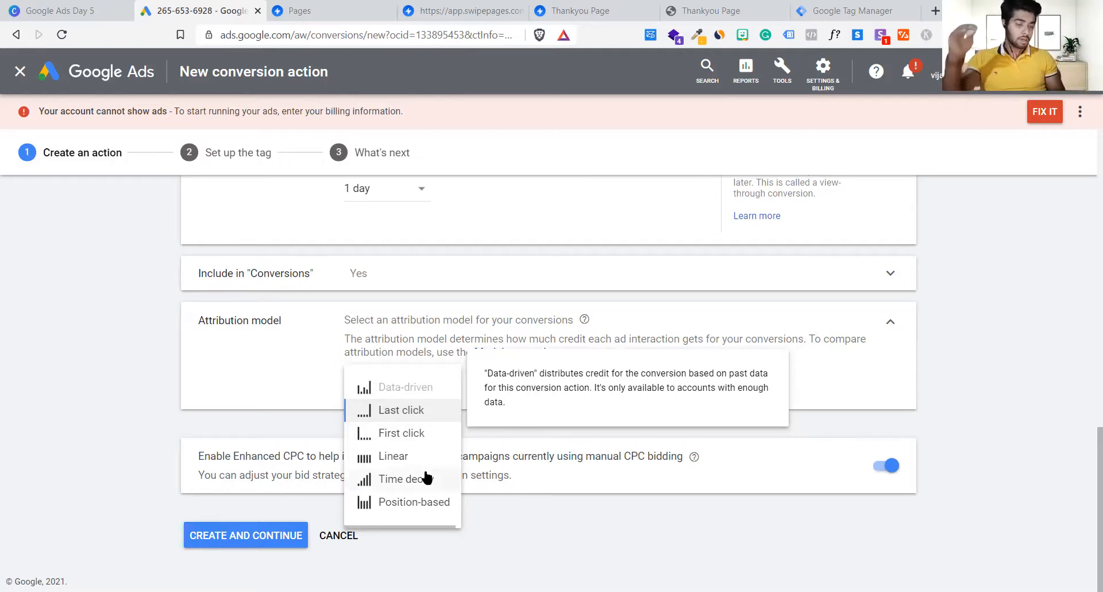
pyautogui.moveTo(437, 443)
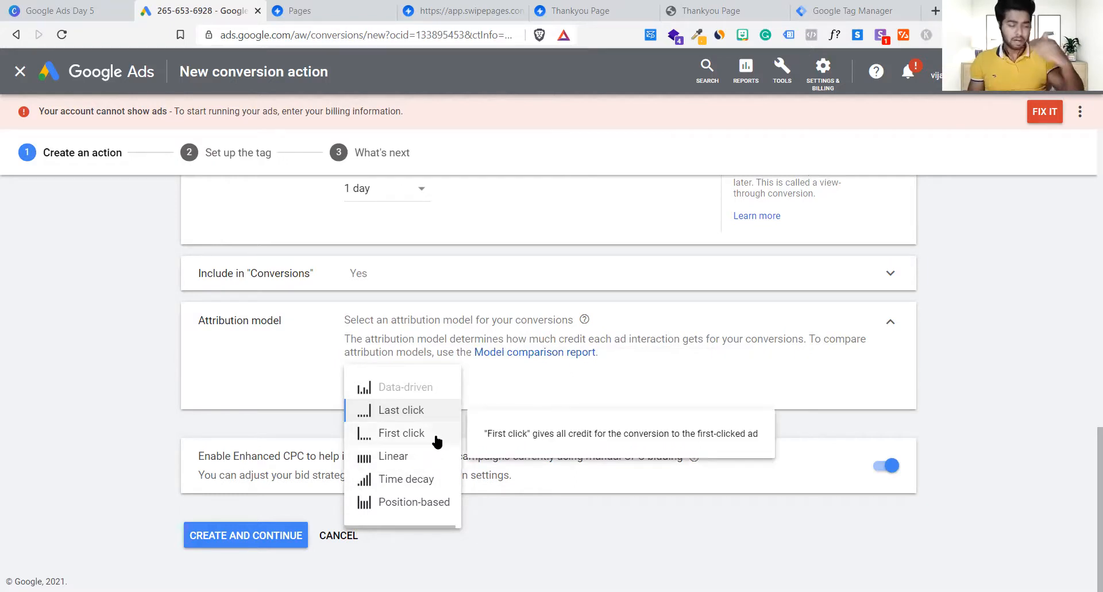
pyautogui.moveTo(426, 418)
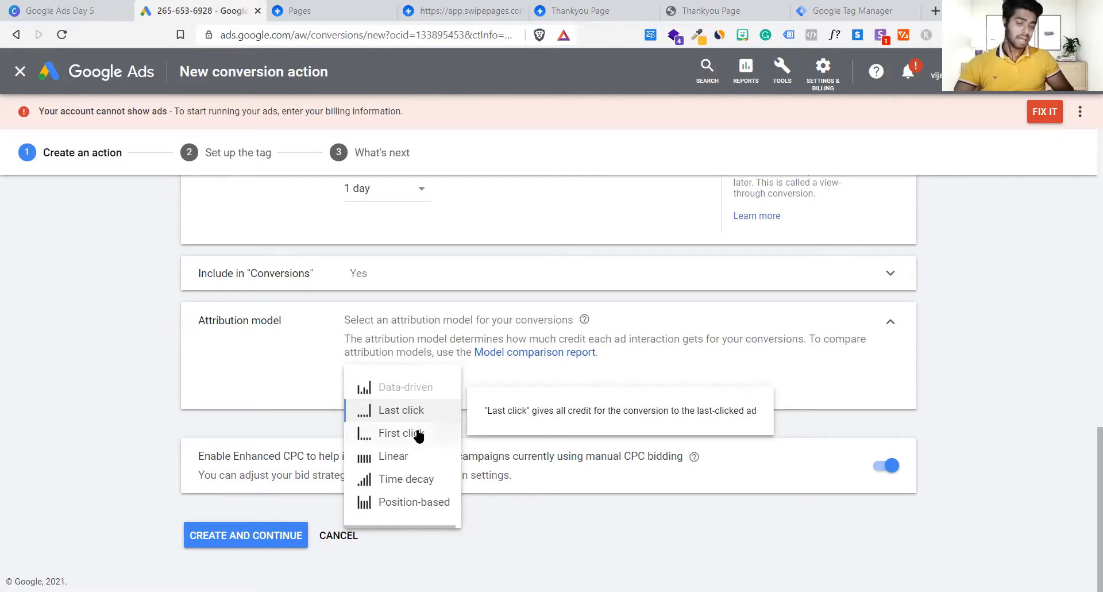
pyautogui.click(407, 436)
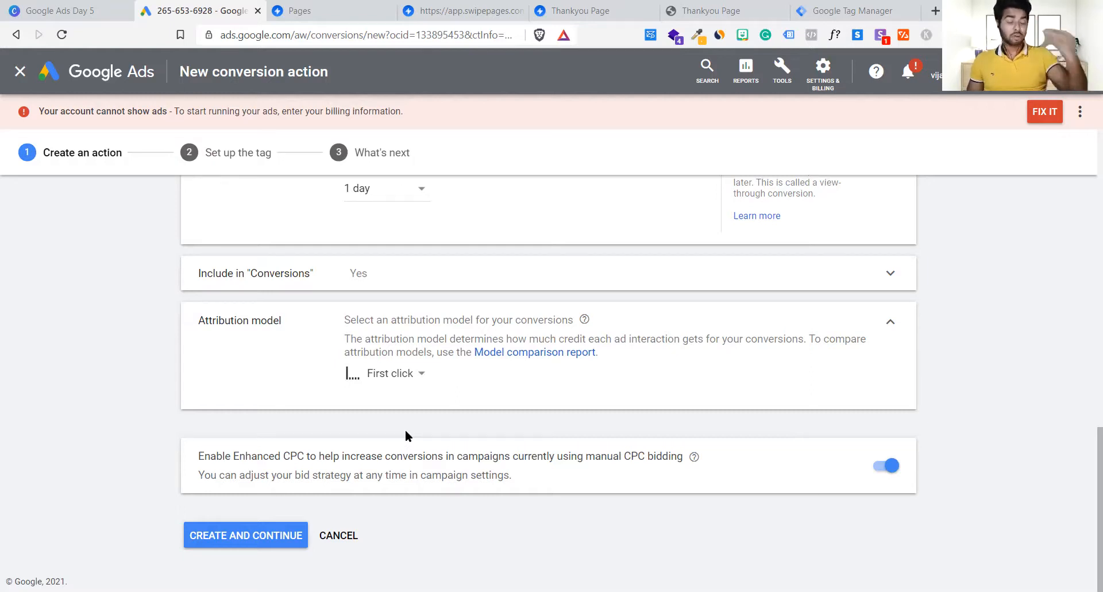
pyautogui.click(401, 375)
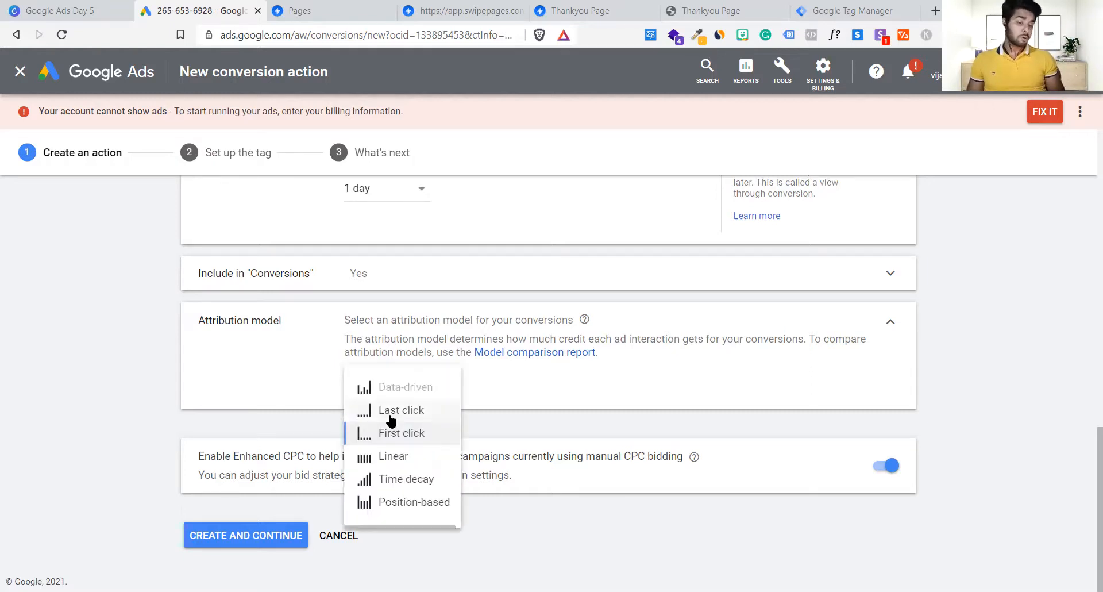
pyautogui.moveTo(391, 422)
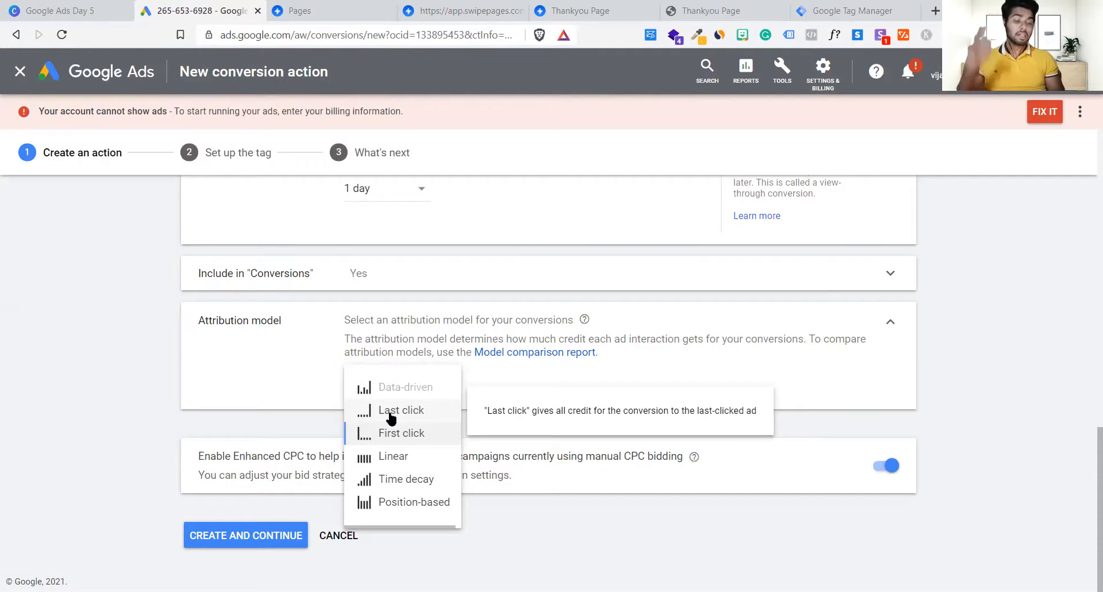
pyautogui.click(390, 412)
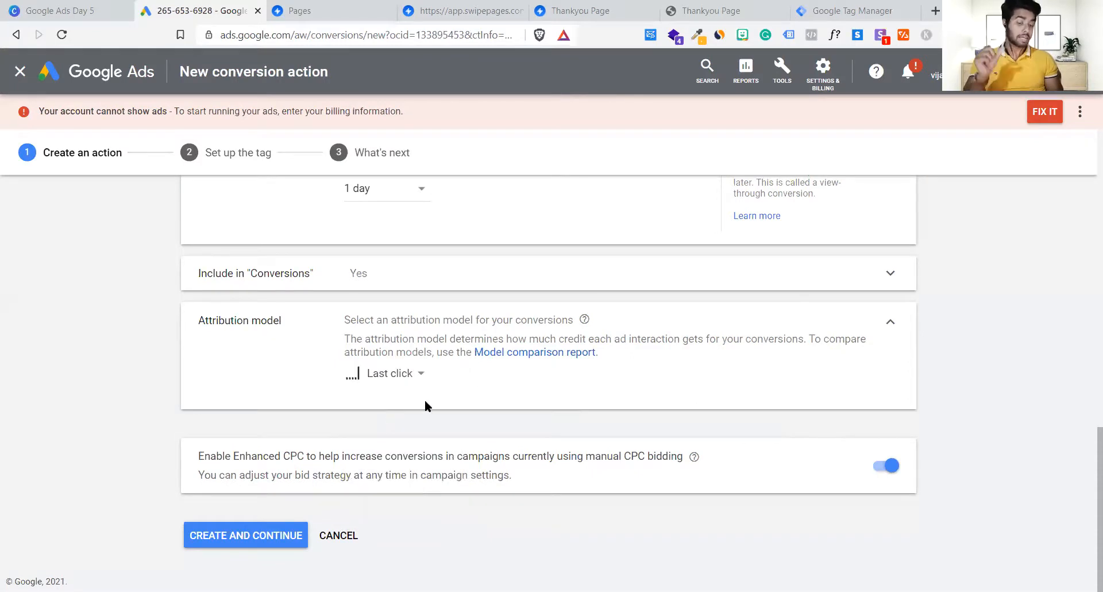
pyautogui.click(398, 373)
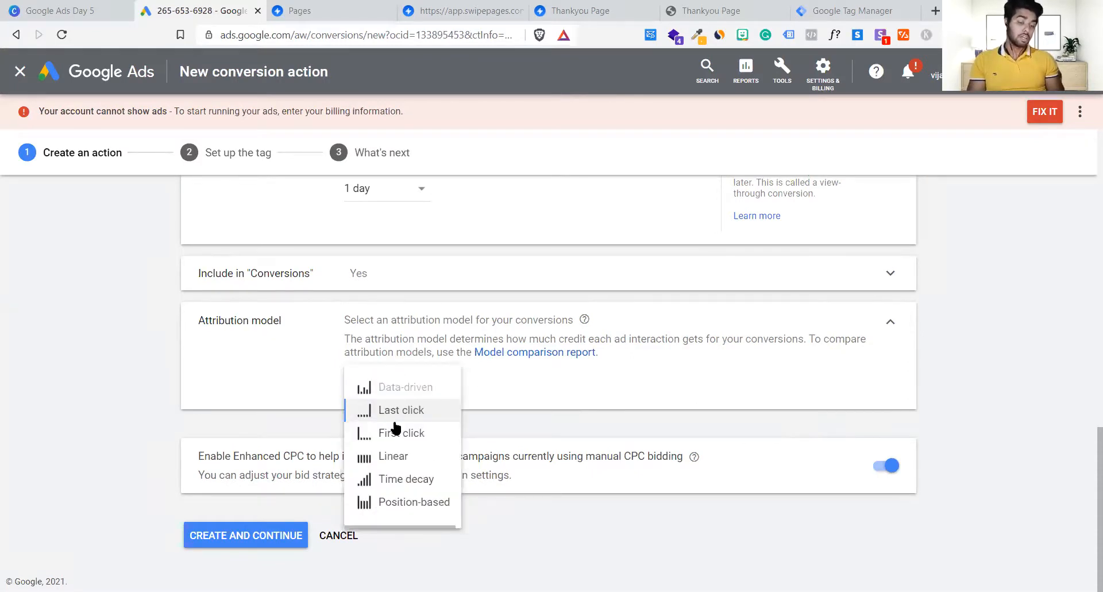
pyautogui.moveTo(404, 439)
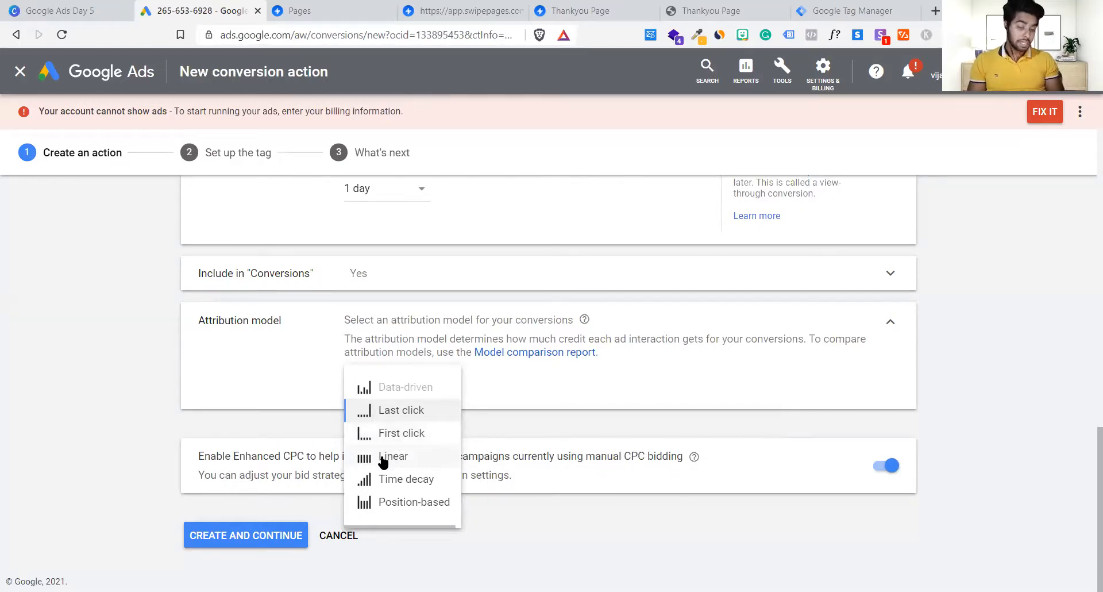
pyautogui.moveTo(383, 462)
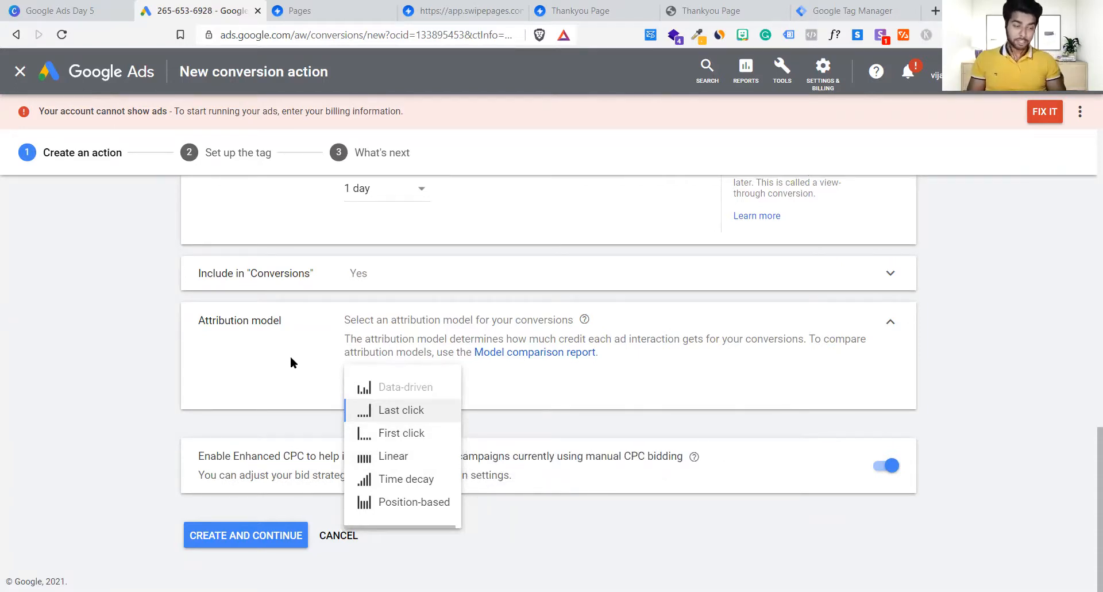
pyautogui.click(384, 409)
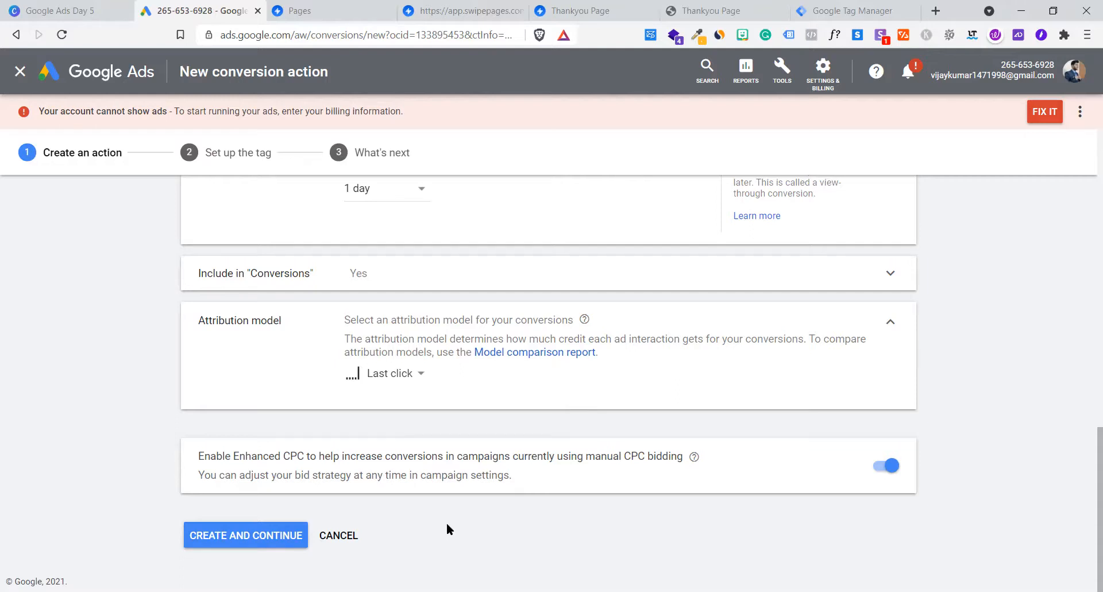
# Step: Leave Enhanced CPC on and create the Submit lead form Delhi conversion action
pyautogui.moveTo(221, 457); pyautogui.dragTo(724, 454)
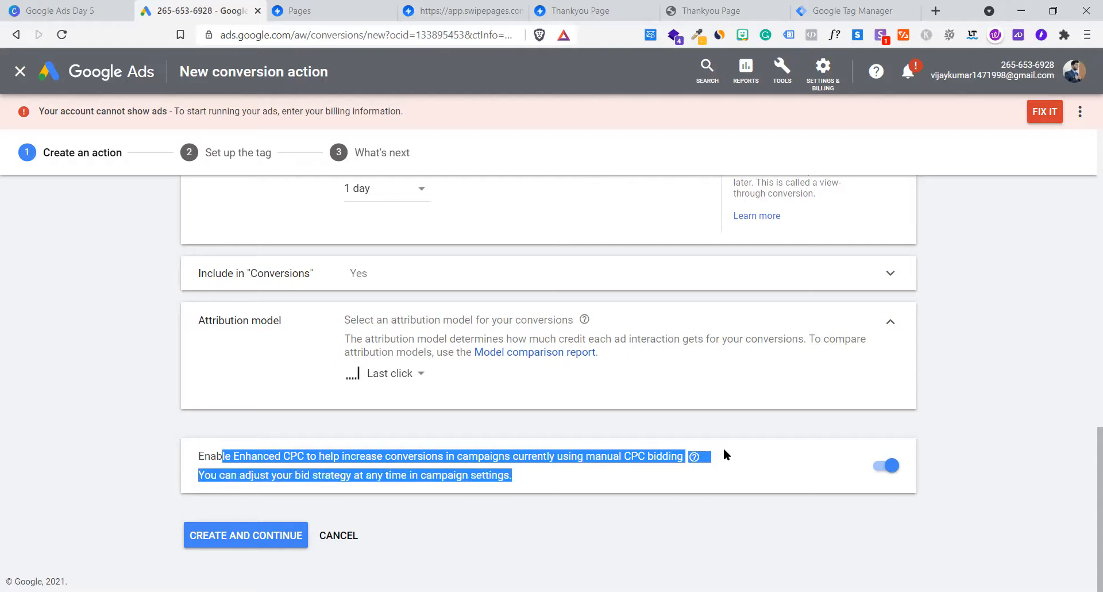
pyautogui.click(646, 507)
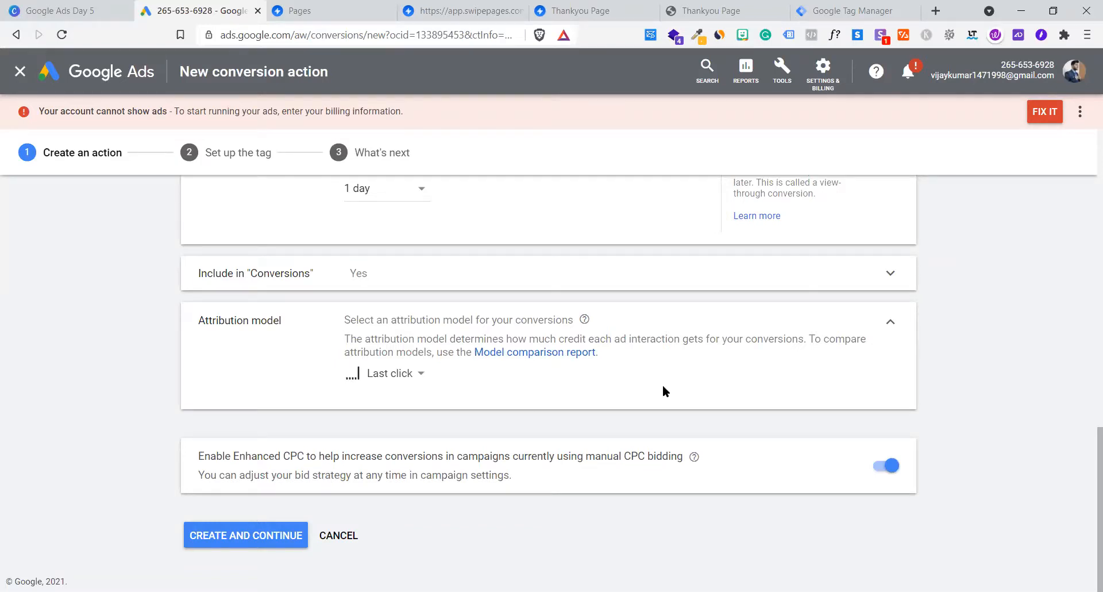
pyautogui.click(886, 475)
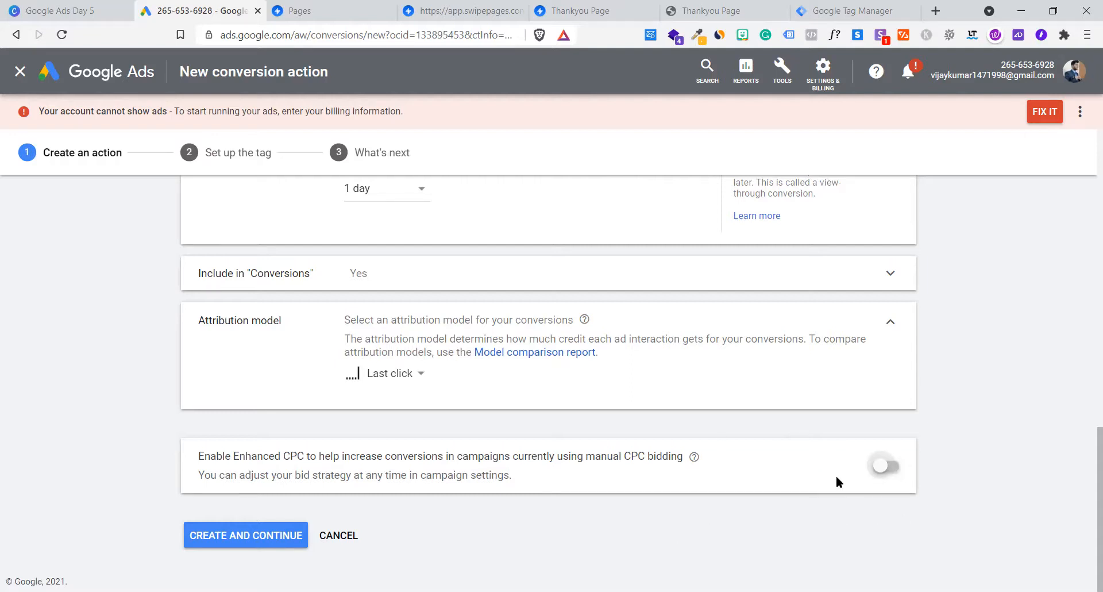
pyautogui.click(886, 467)
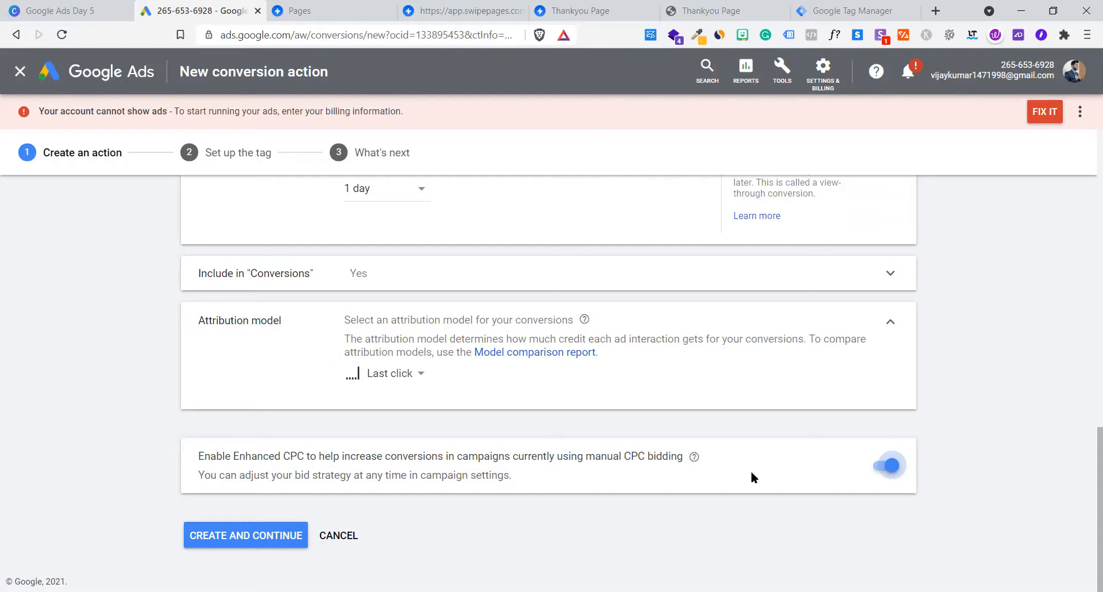
pyautogui.click(892, 468)
pyautogui.click(894, 472)
pyautogui.click(893, 470)
pyautogui.click(892, 470)
pyautogui.click(893, 470)
pyautogui.click(894, 470)
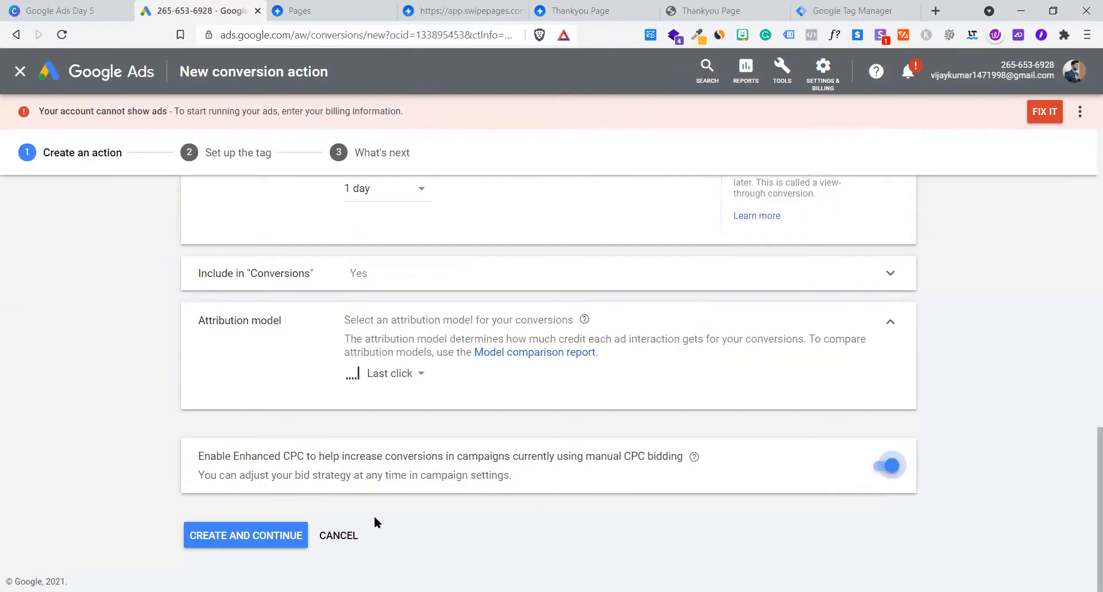
pyautogui.click(295, 535)
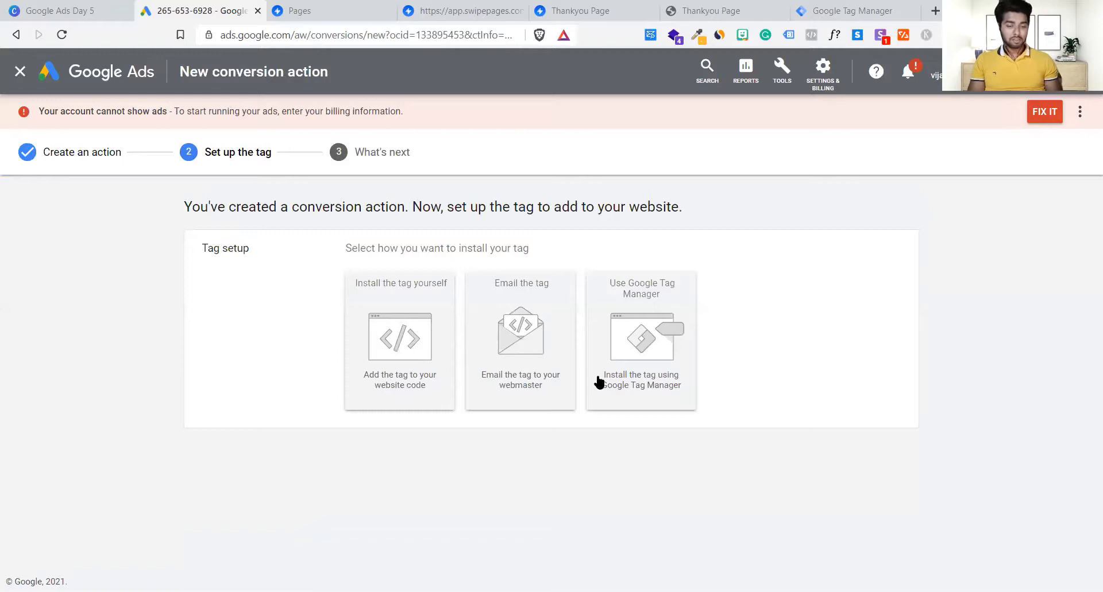
# Step: Choose Google Tag Manager installation, note the Conversion ID and label, then go to the Lead gen folder
pyautogui.click(658, 379)
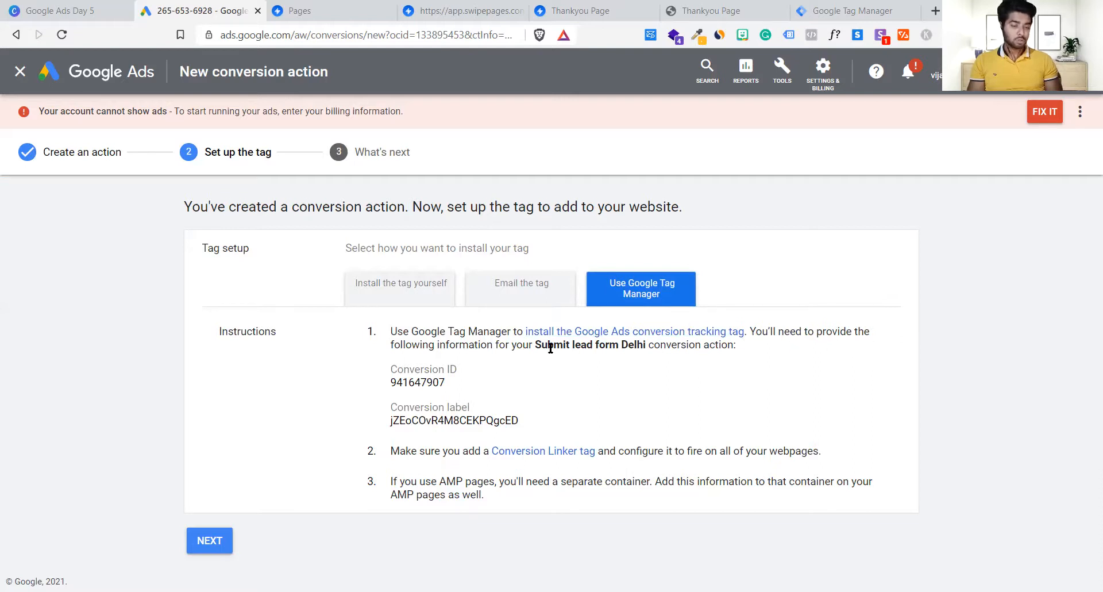
pyautogui.moveTo(379, 375); pyautogui.dragTo(465, 374)
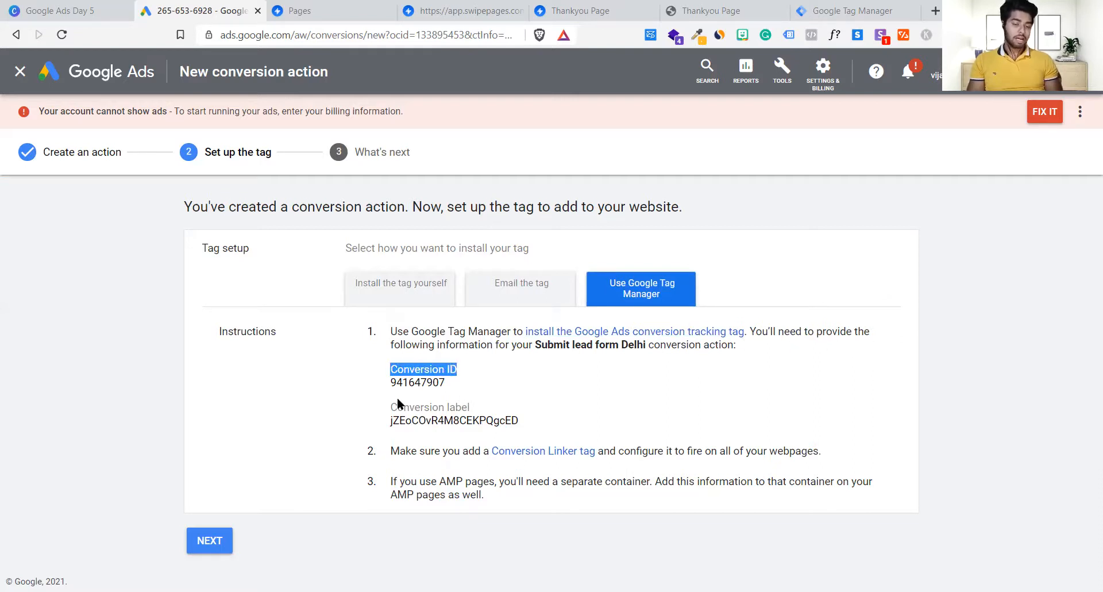
pyautogui.moveTo(385, 401); pyautogui.dragTo(485, 405)
pyautogui.click(500, 415)
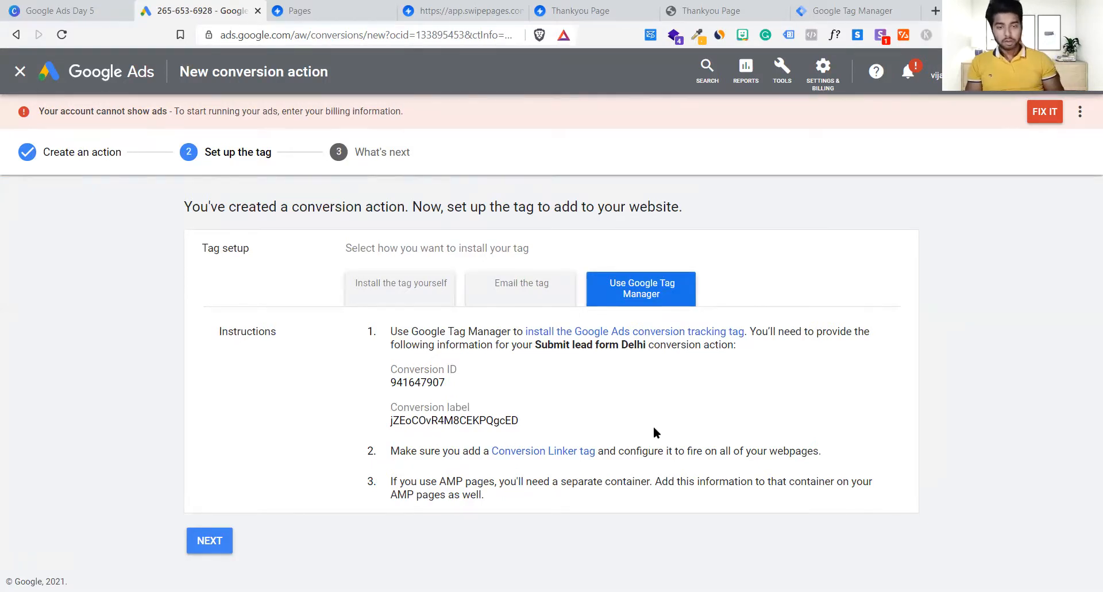
pyautogui.click(354, 11)
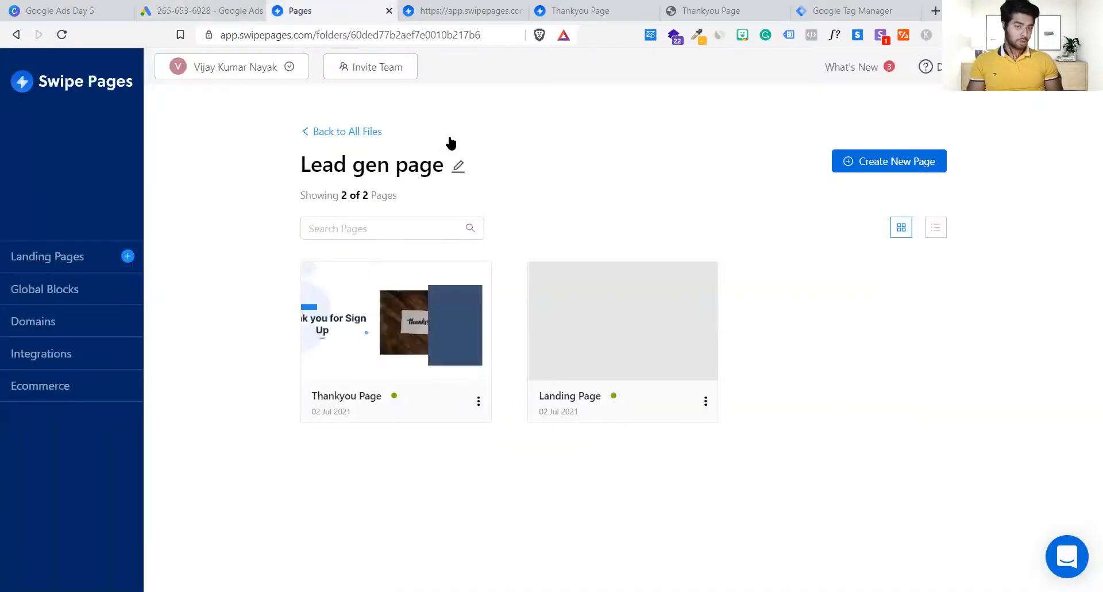
# Step: Review the Landing Page in the Swipe Pages builder and open its preview in a new tab
pyautogui.click(405, 6)
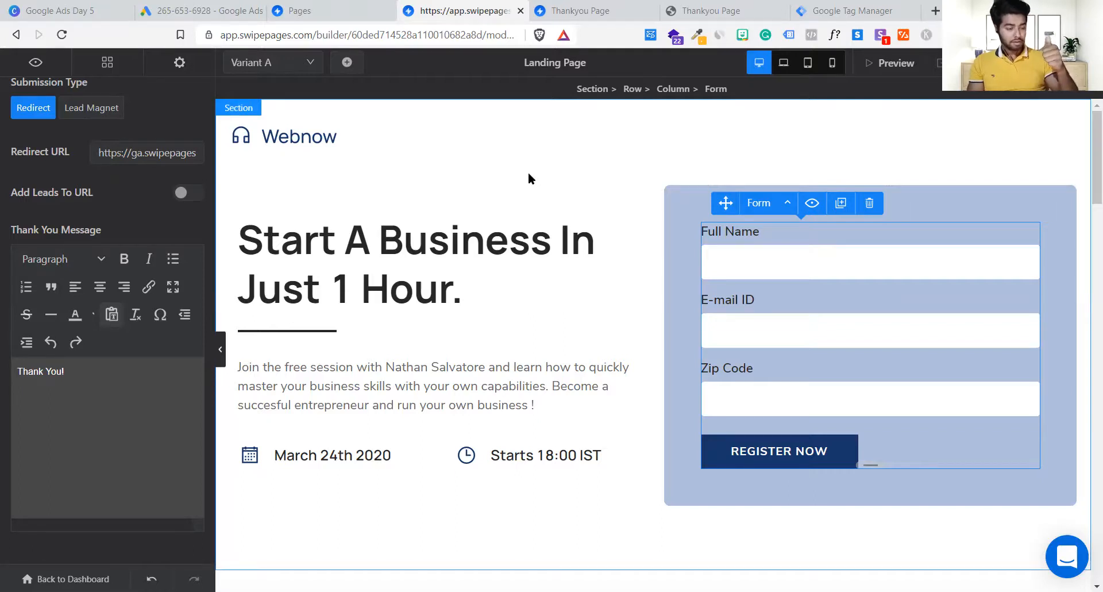
pyautogui.scroll(-9, 543, 398)
pyautogui.scroll(6, 543, 398)
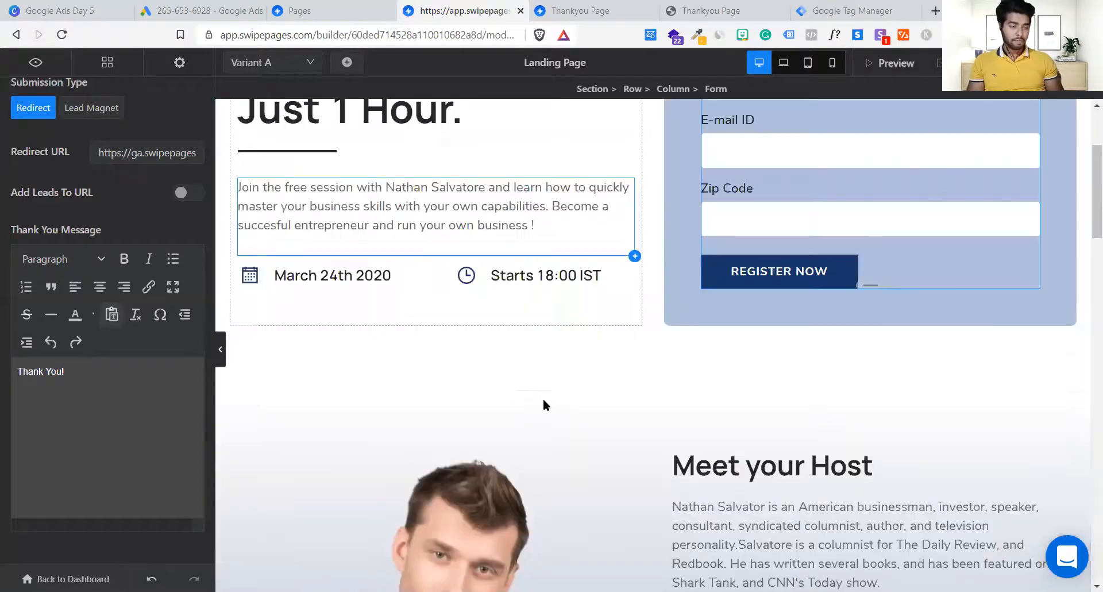
pyautogui.scroll(3, 543, 398)
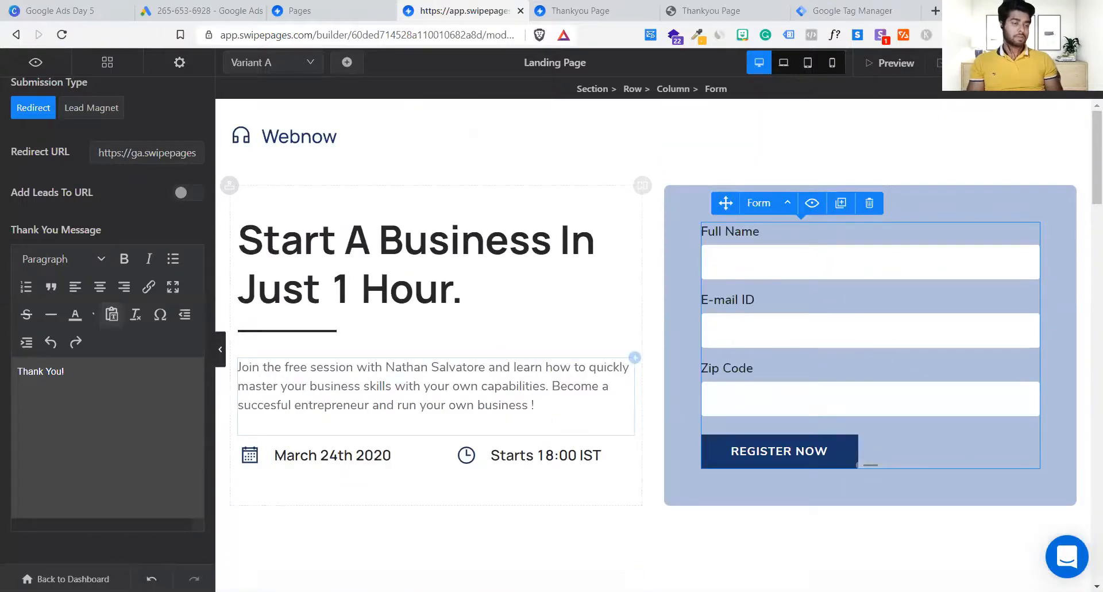
pyautogui.click(890, 63)
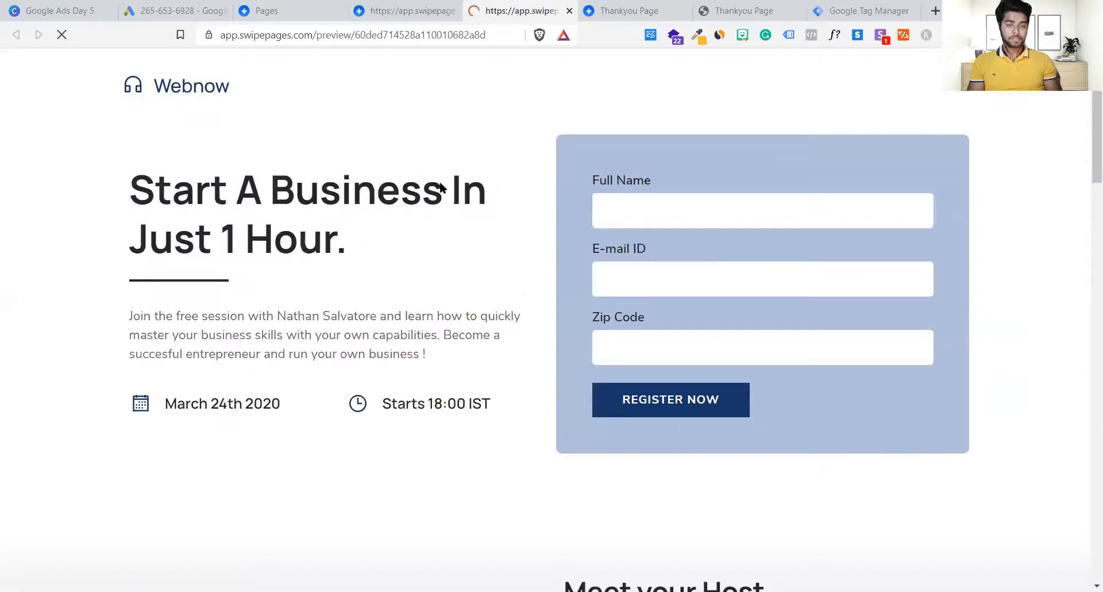
# Step: Submit a test lead with a full name, e-mail address and zip code through the landing form
pyautogui.scroll(-8, 447, 304)
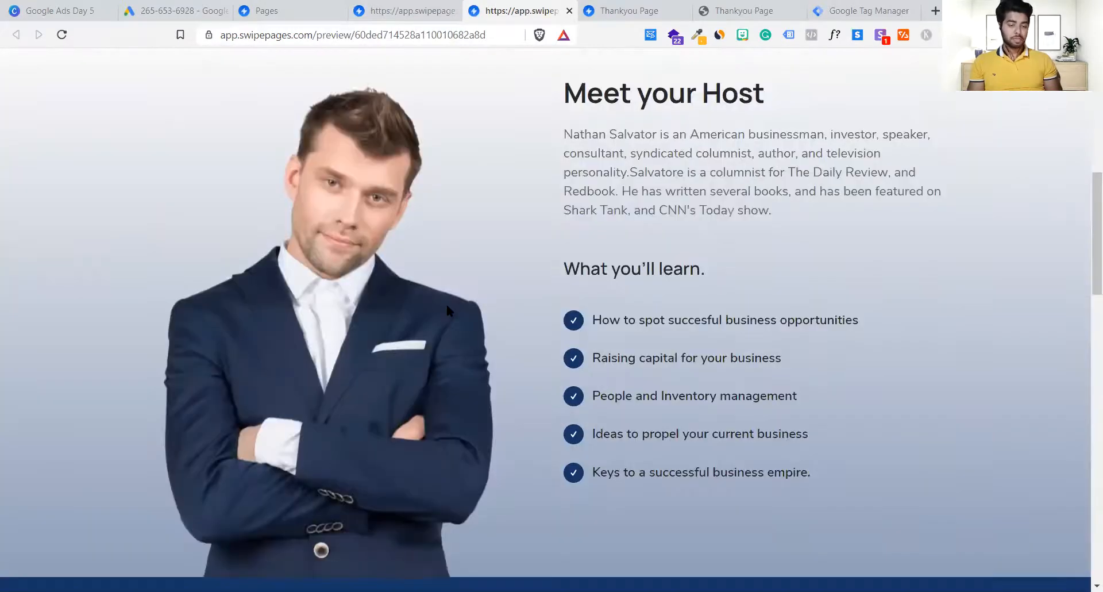
pyautogui.scroll(-15, 447, 306)
pyautogui.scroll(20, 446, 310)
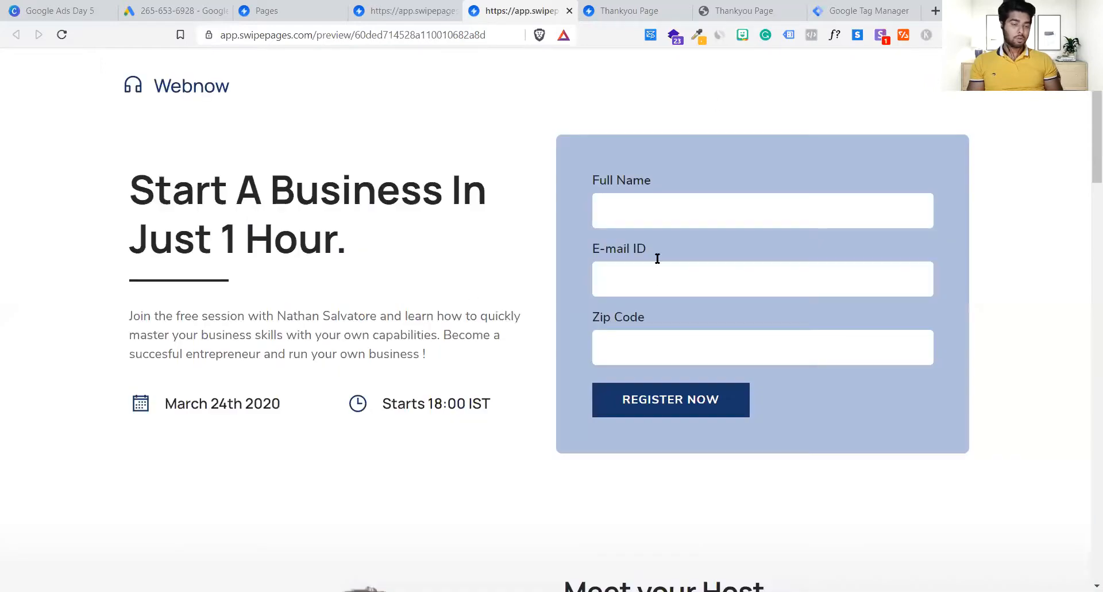
pyautogui.click(664, 213)
pyautogui.write('vijay')
pyautogui.press('Tab')
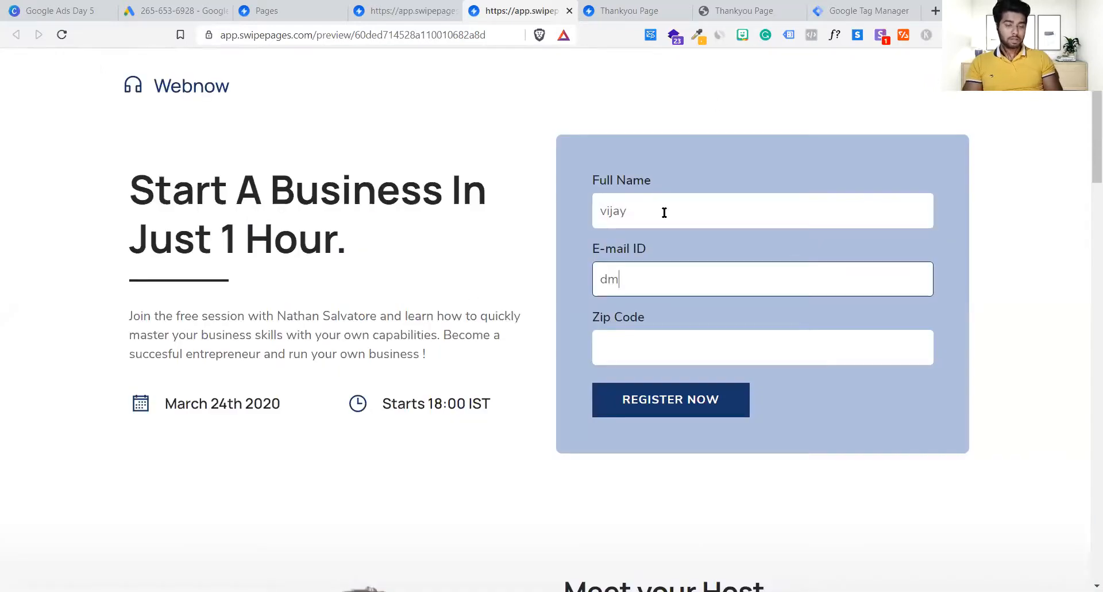
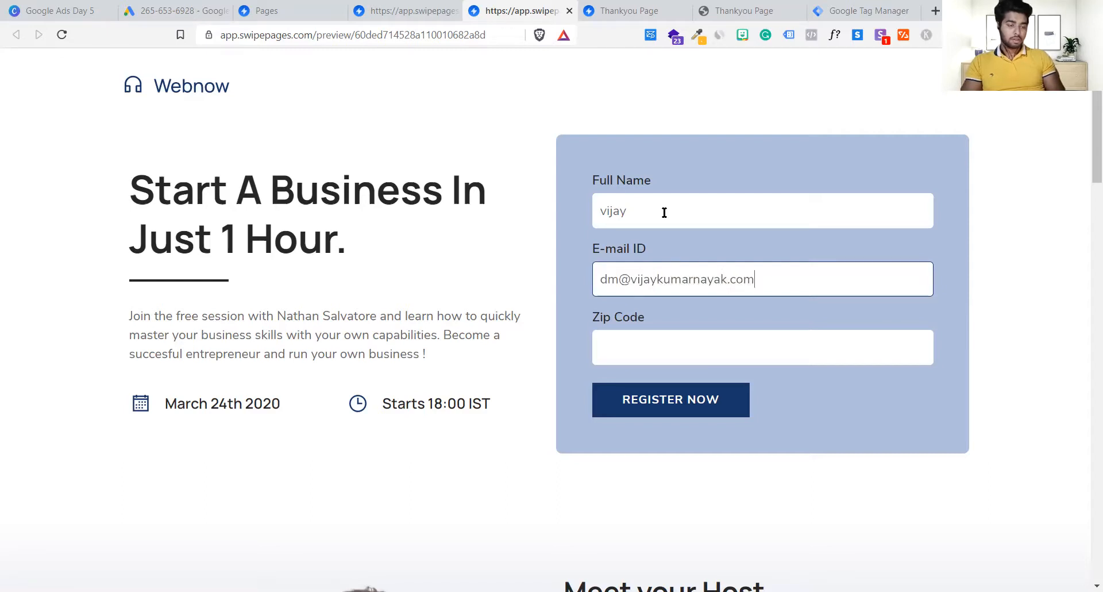
pyautogui.press('Tab')
pyautogui.write('201301')
pyautogui.press('Return')
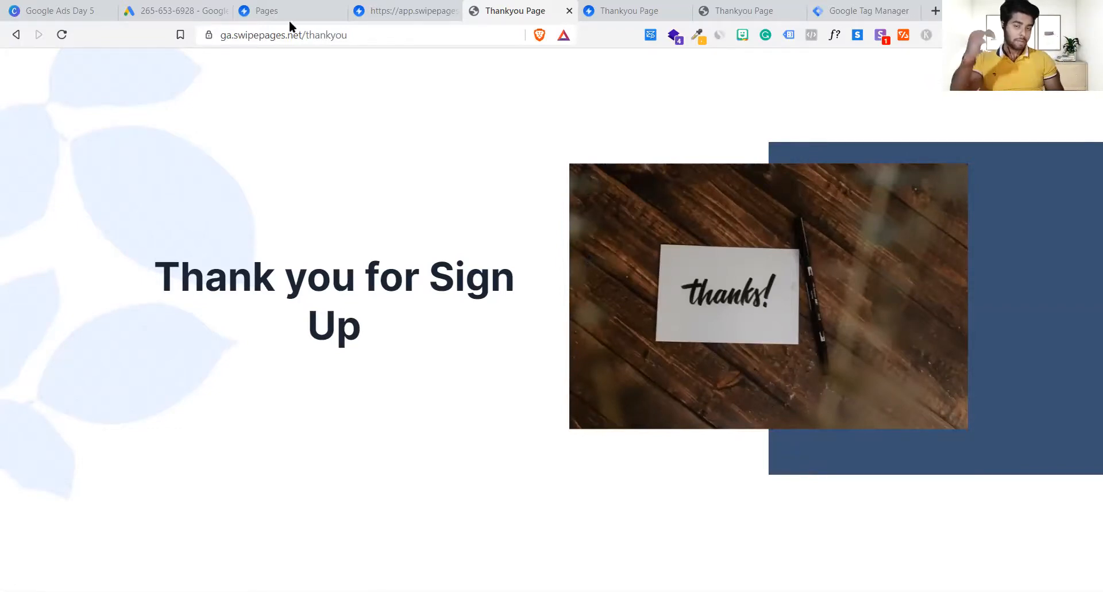
# Step: Check the Thank you page, then go back to the landing page form
pyautogui.click(12, 36)
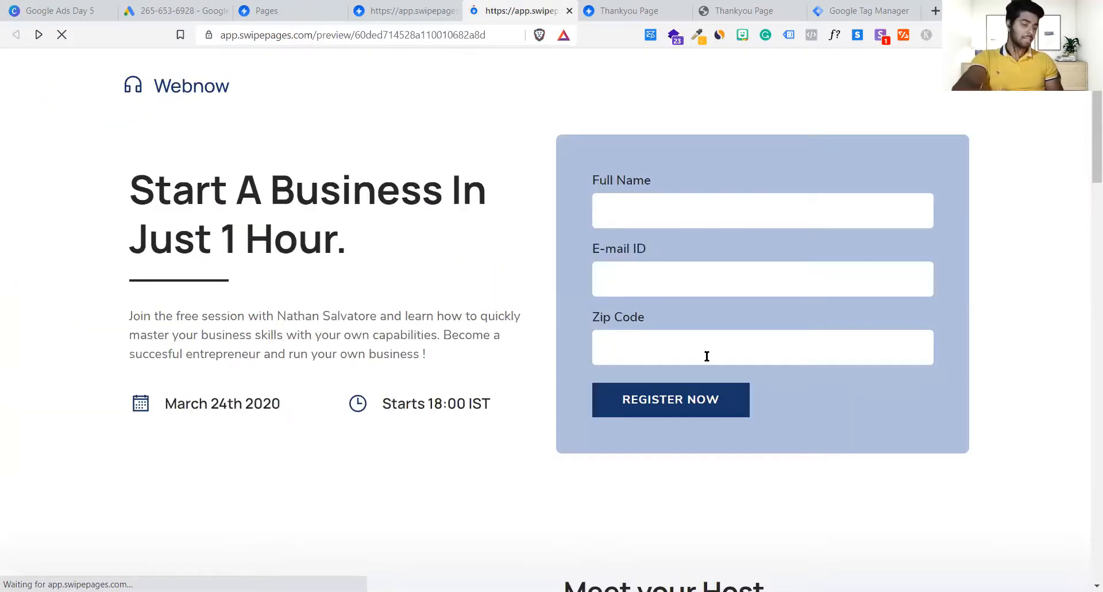
pyautogui.click(38, 35)
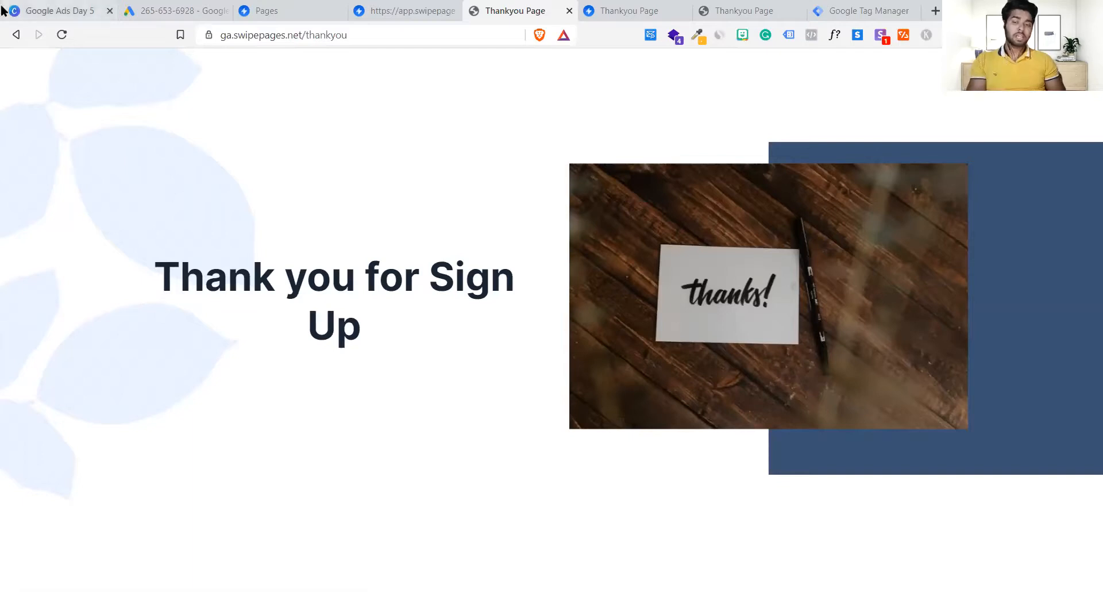
pyautogui.click(18, 36)
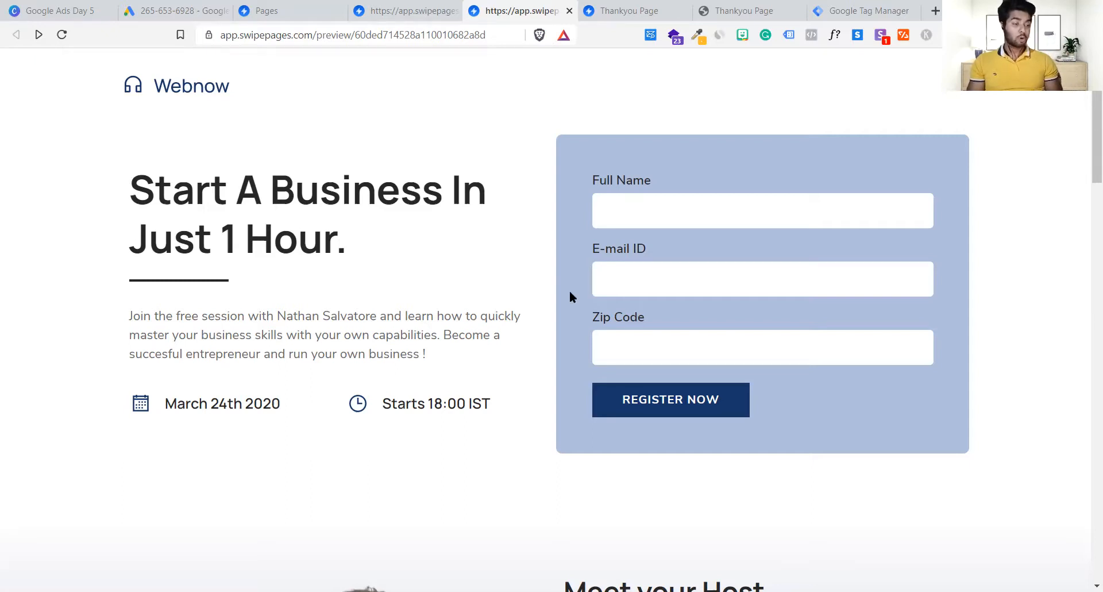
# Step: Enable Tag Assistant Legacy on the landing preview, reload, and confirm it finds no tags
pyautogui.click(791, 34)
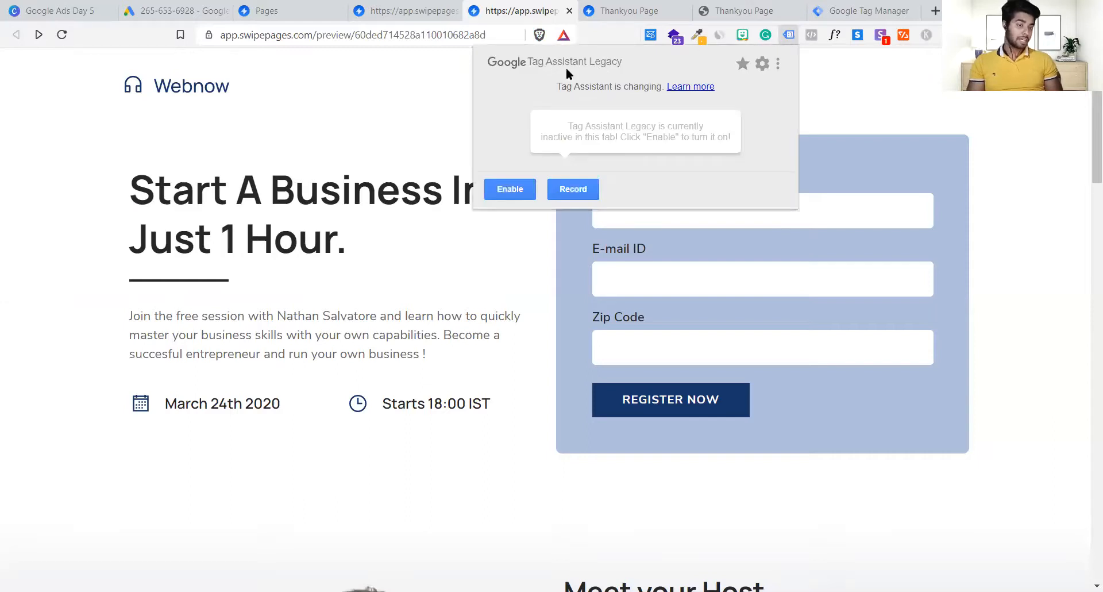
pyautogui.click(524, 184)
pyautogui.hotkey('ctrl', 'r')
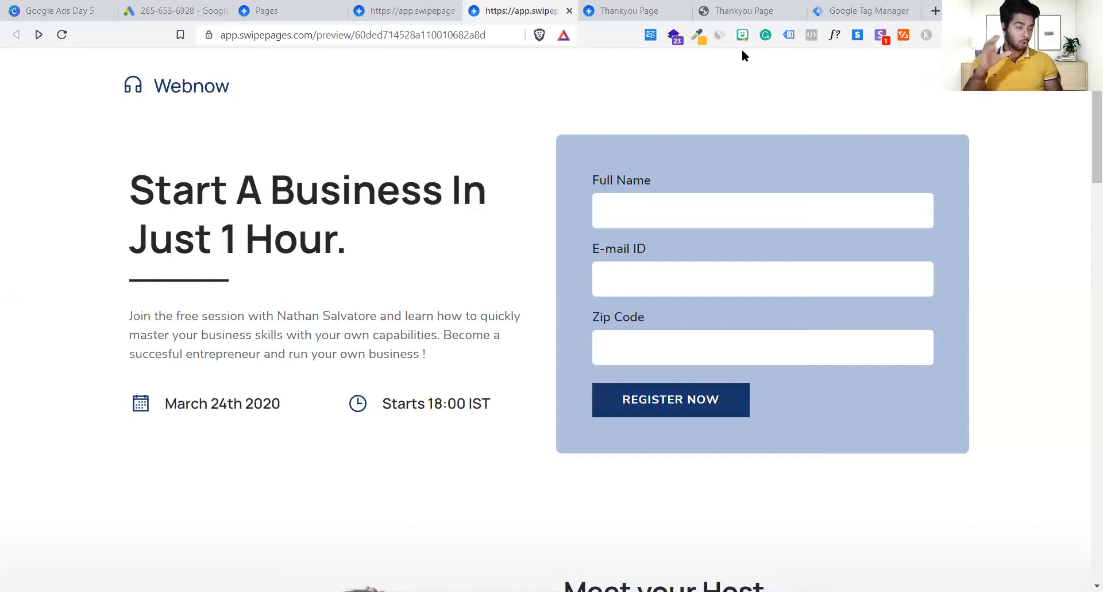
pyautogui.click(790, 35)
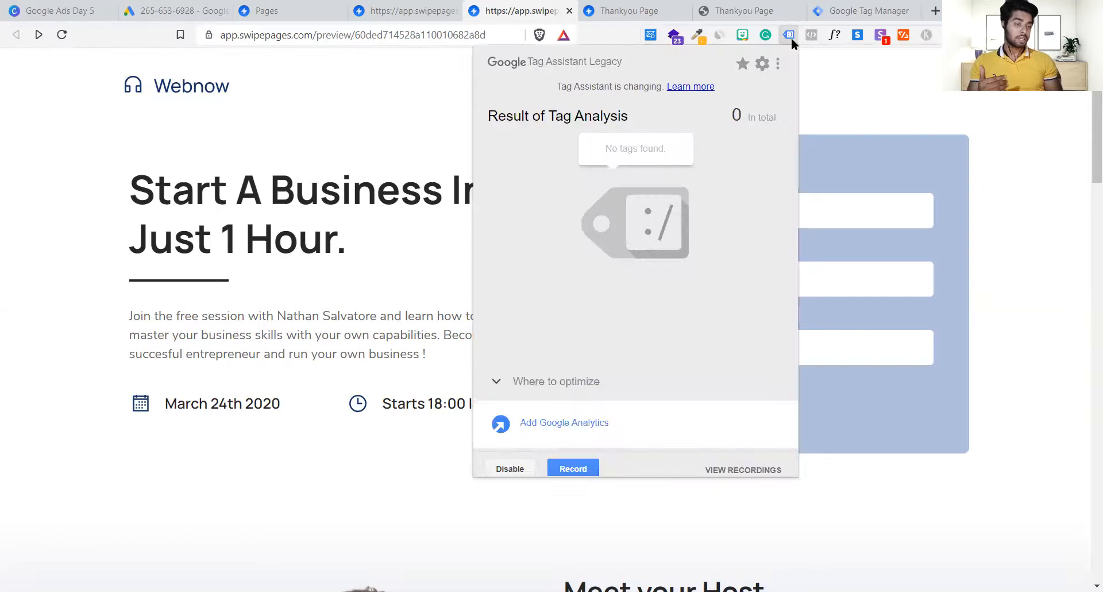
pyautogui.moveTo(600, 153); pyautogui.dragTo(716, 281)
pyautogui.click(716, 281)
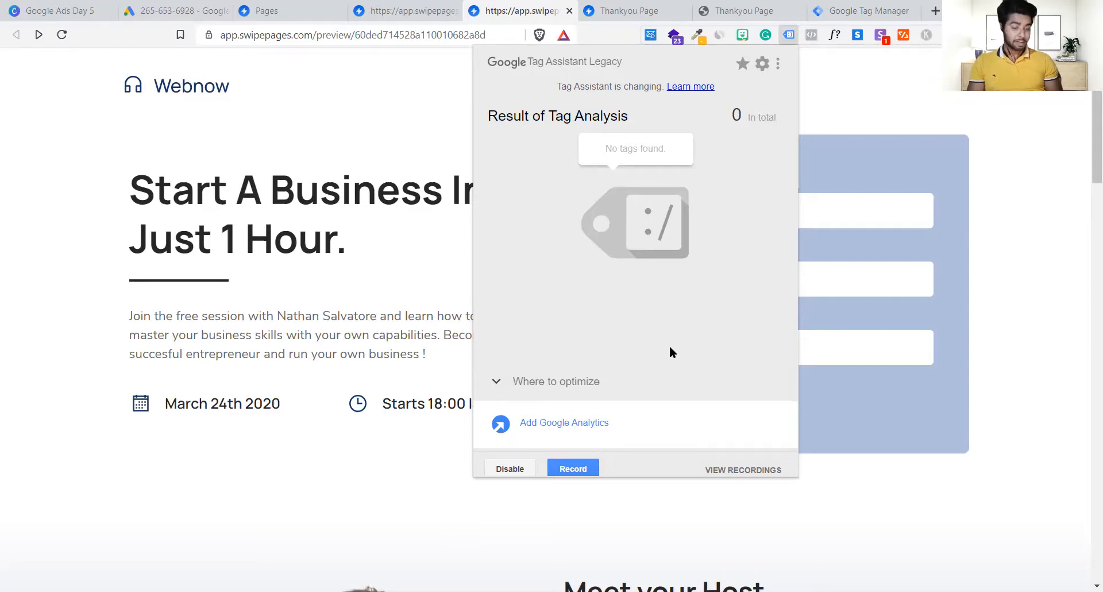
pyautogui.click(788, 30)
# Step: Move through the open tabs and bring up Google Tag Manager
pyautogui.click(442, 9)
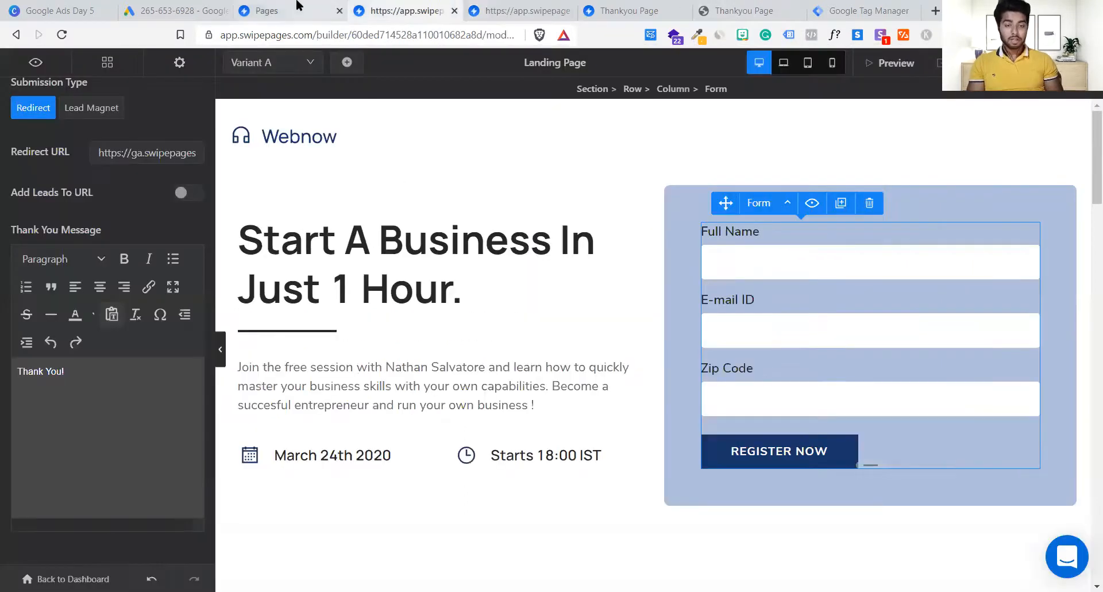
pyautogui.click(253, 7)
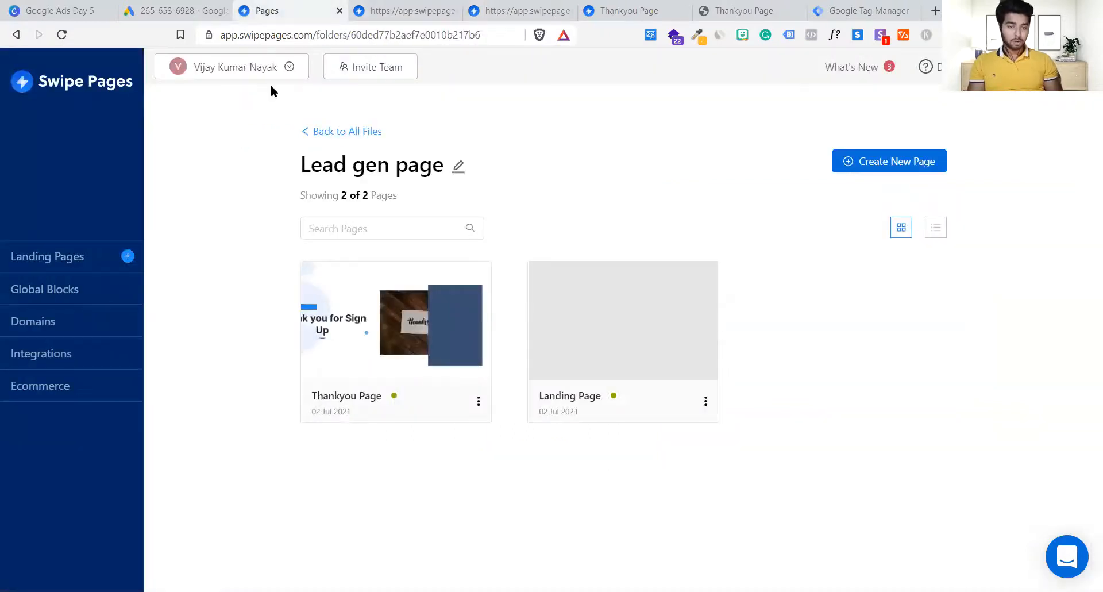
pyautogui.click(185, 8)
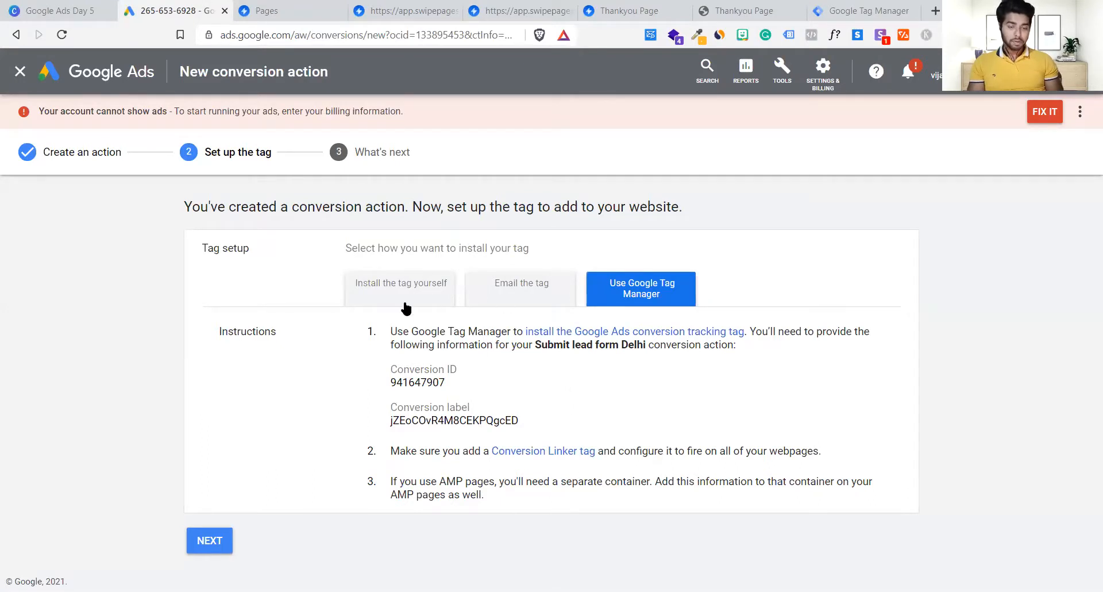
pyautogui.click(304, 6)
pyautogui.click(401, 7)
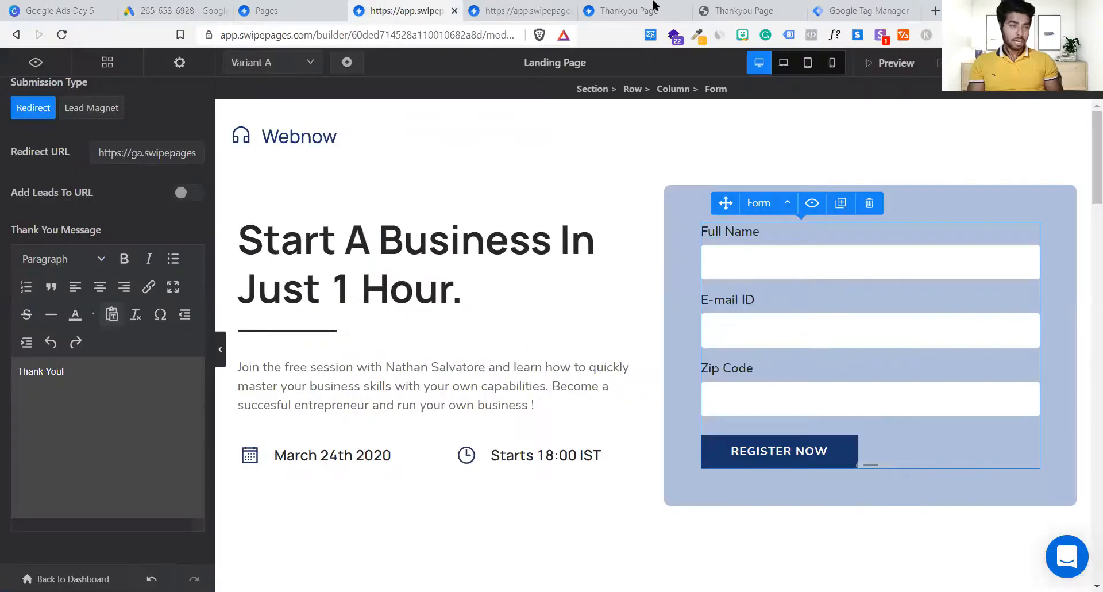
pyautogui.click(894, 6)
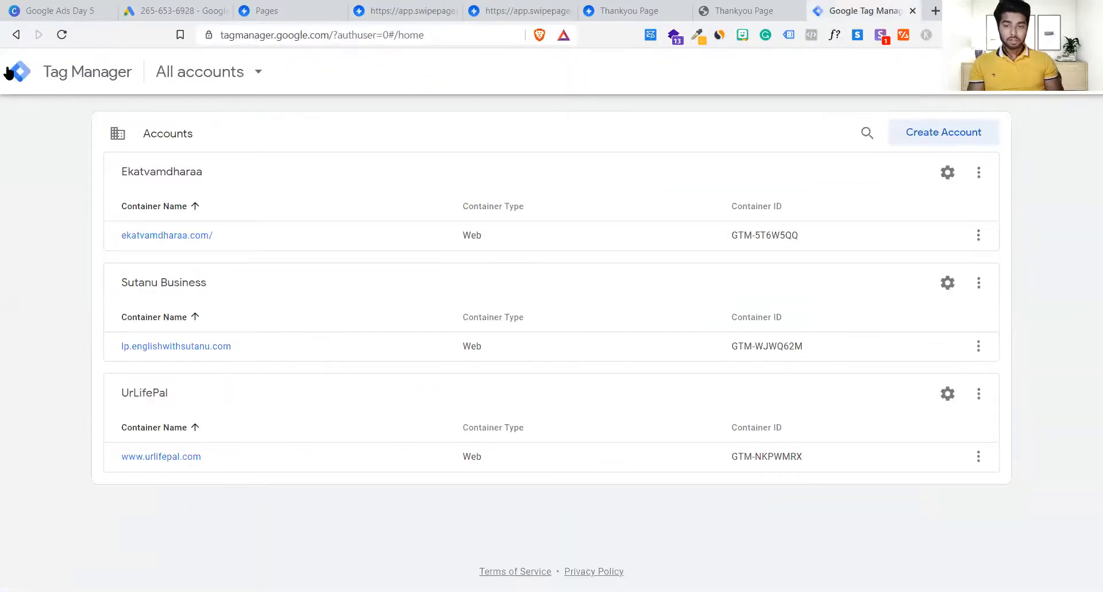
# Step: Search Google for tagmanager and sign in to Tag Manager in a fresh tab, closing the old one
pyautogui.click(382, 42)
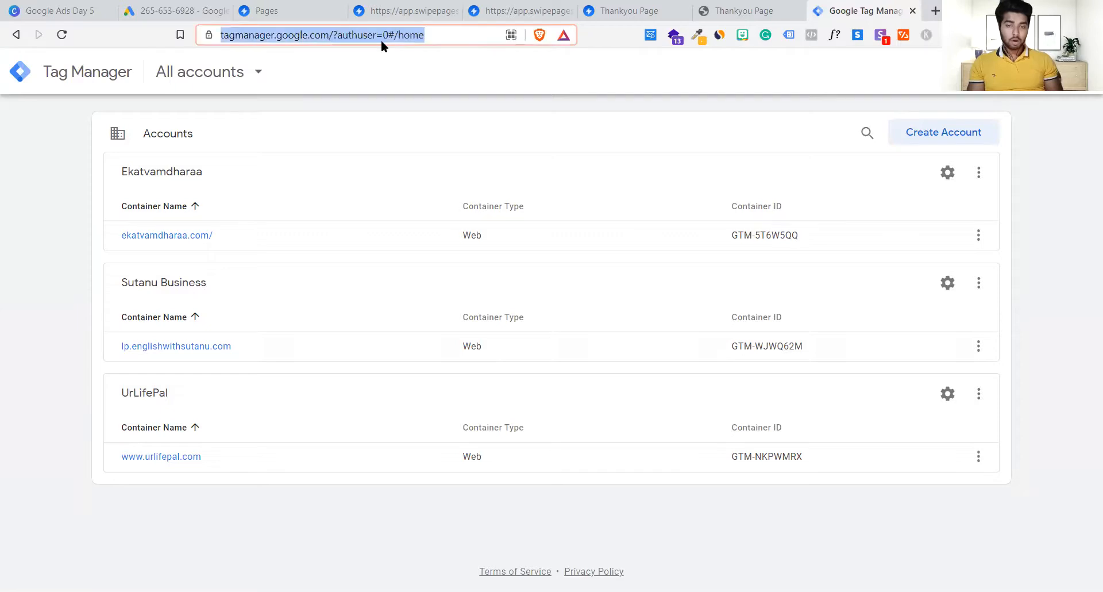
pyautogui.write('tagmanager')
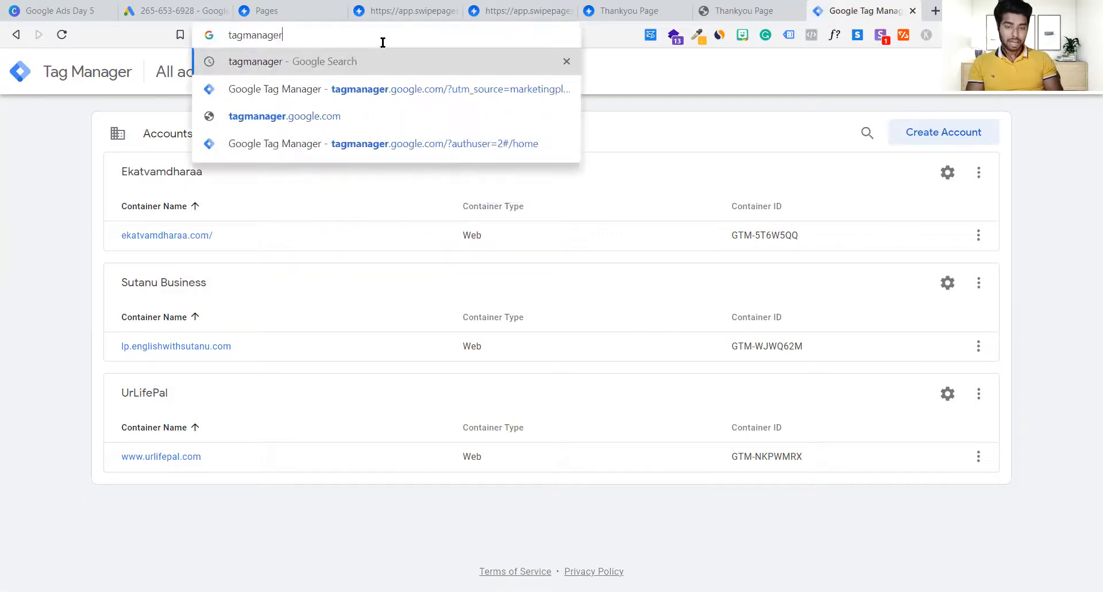
pyautogui.press('Return')
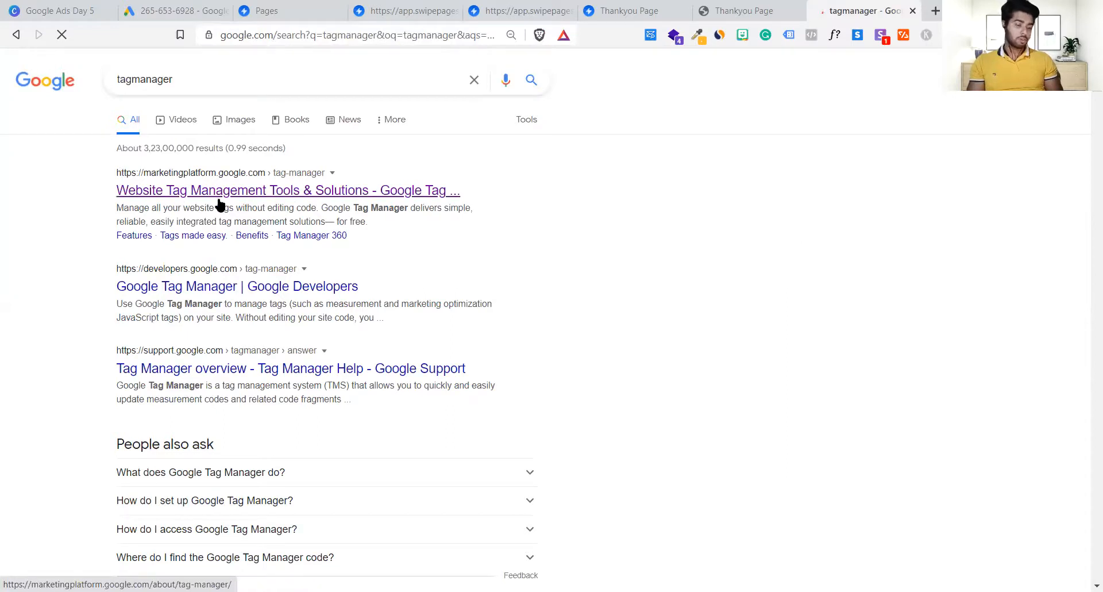
pyautogui.click(172, 201)
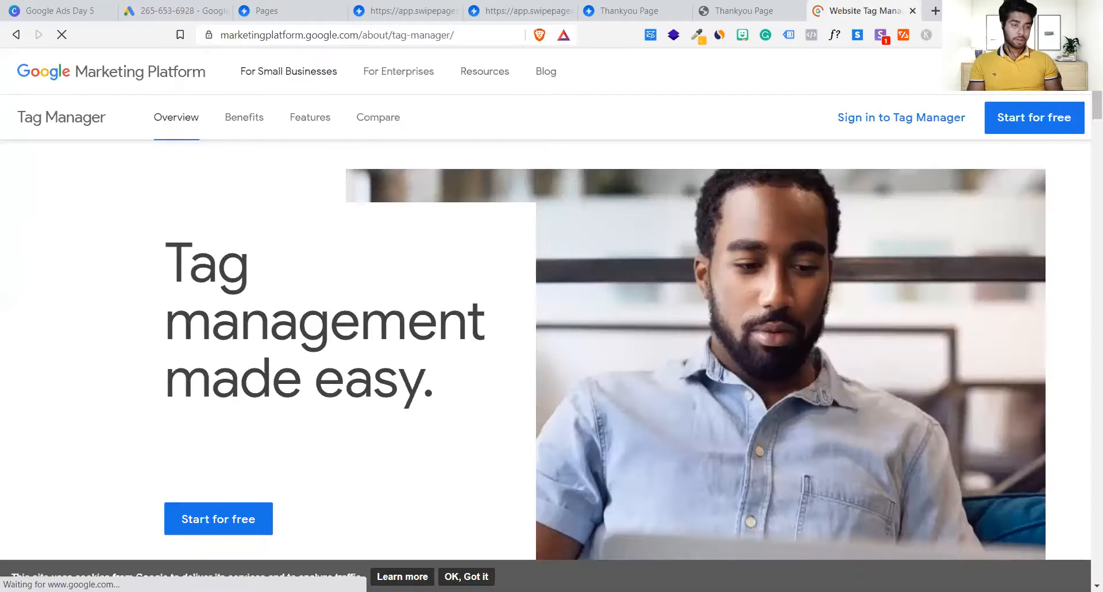
pyautogui.click(905, 123)
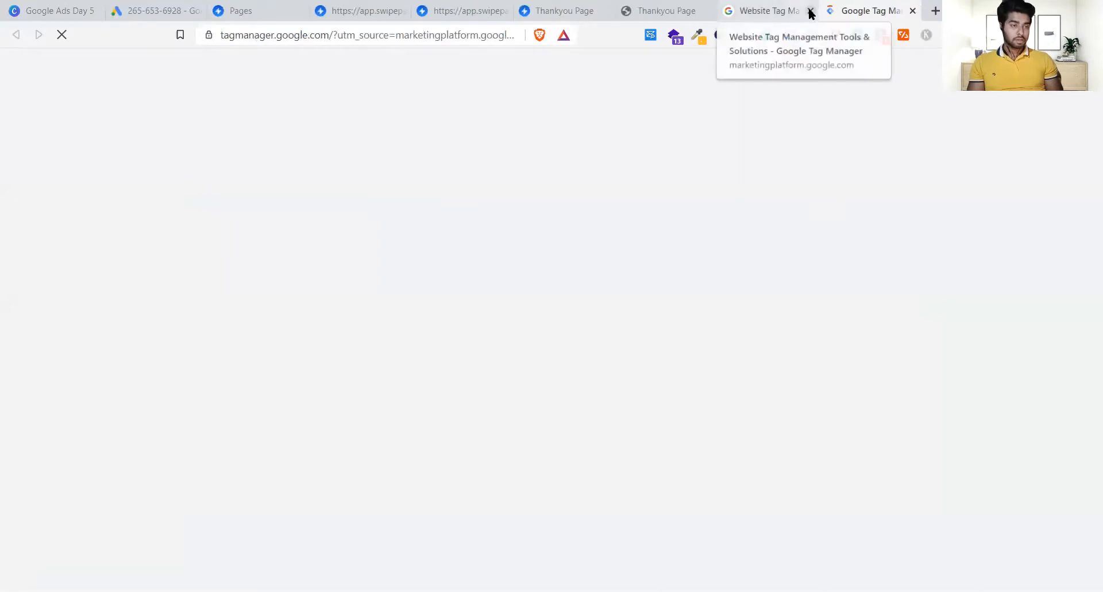
pyautogui.click(810, 10)
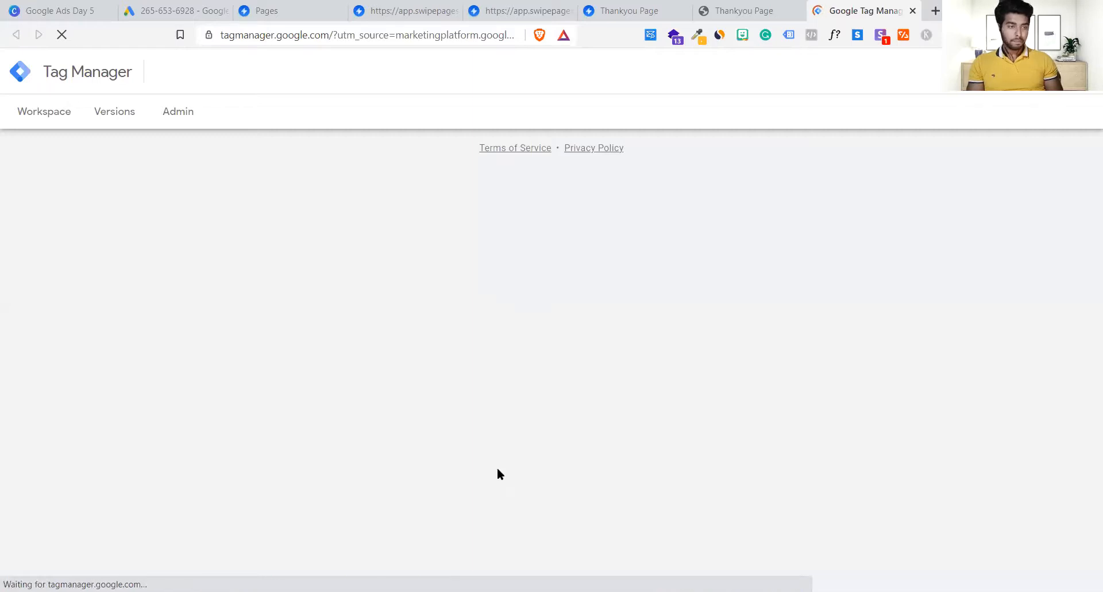
# Step: Bring up the Add a New Account form in Tag Manager
pyautogui.click(1078, 72)
pyautogui.click(740, 154)
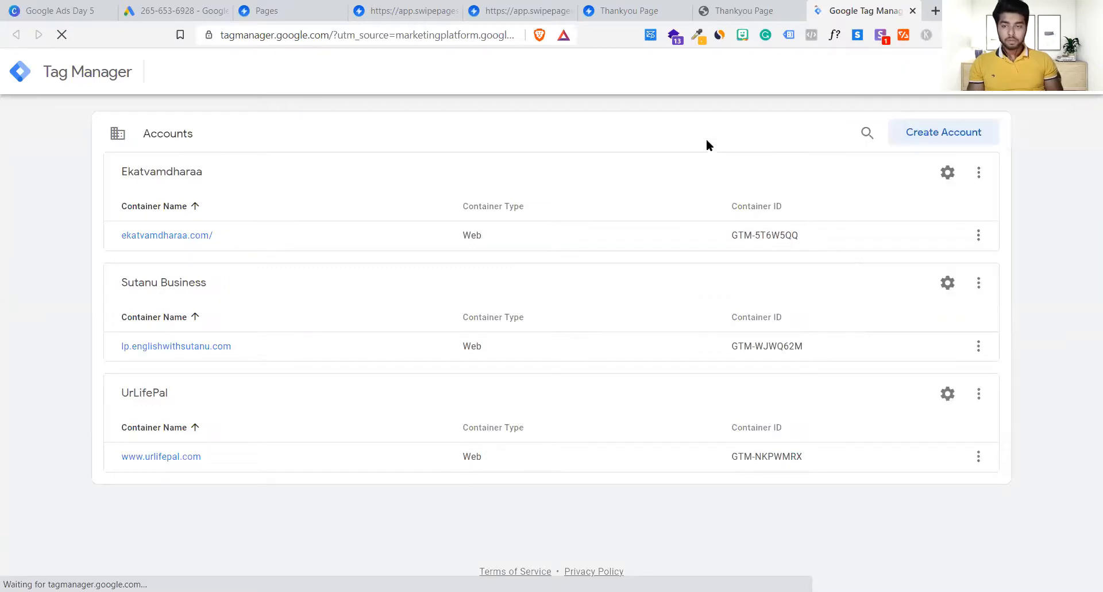
pyautogui.click(909, 135)
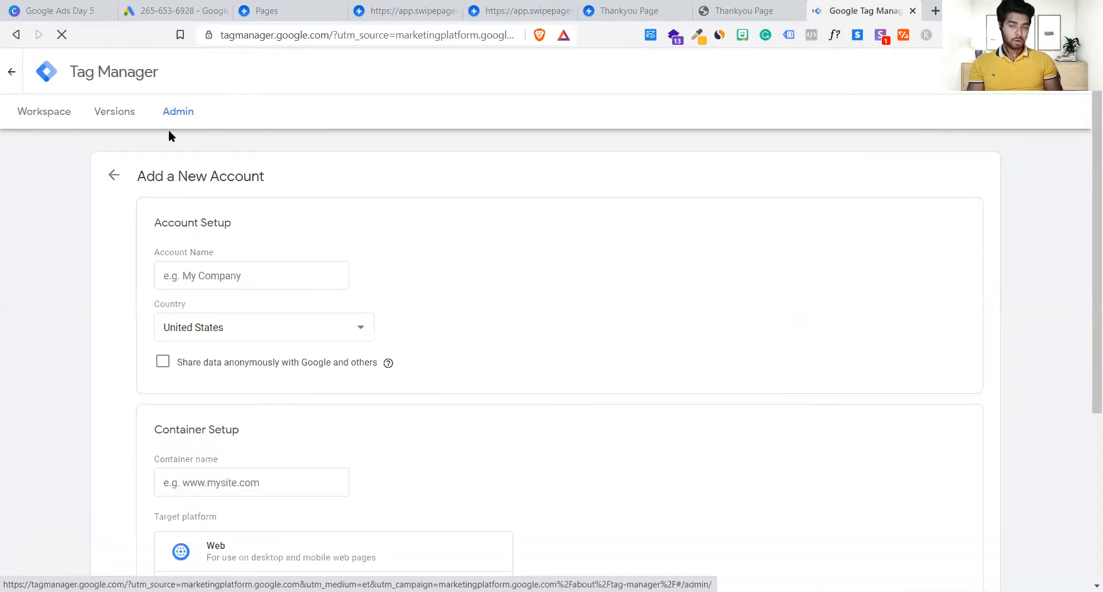
# Step: Enter 'Lead Form' as the new account name
pyautogui.scroll(-3, 326, 304)
pyautogui.scroll(-4, 325, 307)
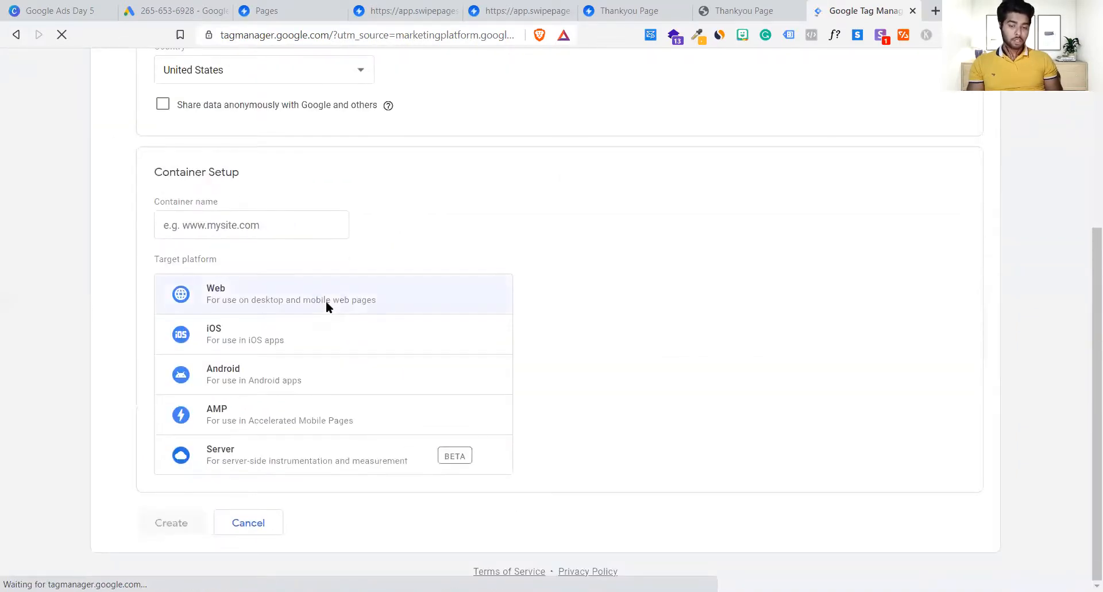
pyautogui.scroll(5, 328, 307)
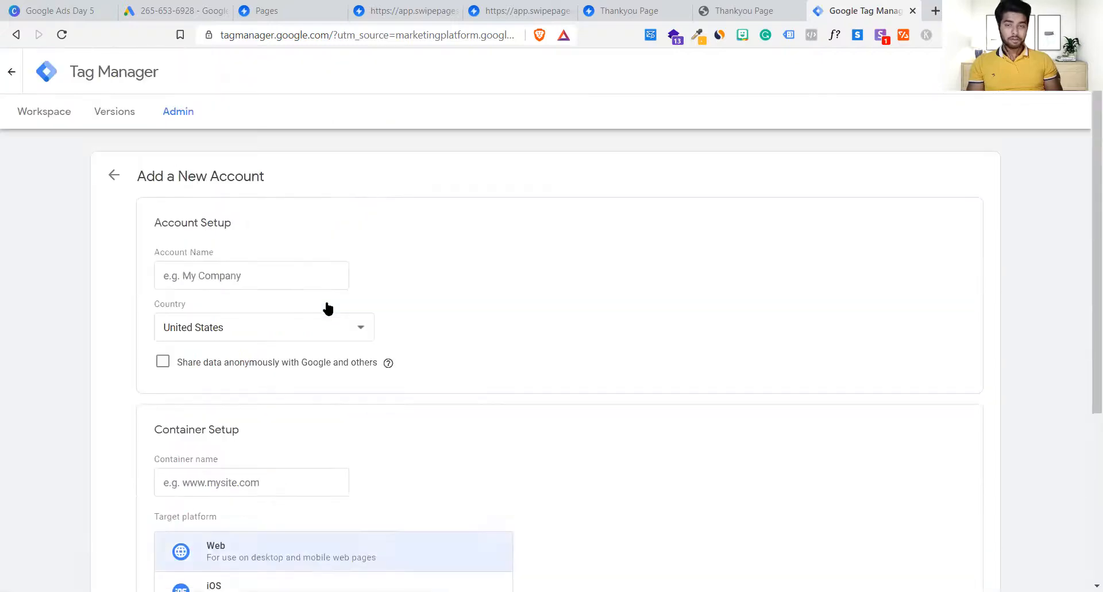
pyautogui.click(218, 279)
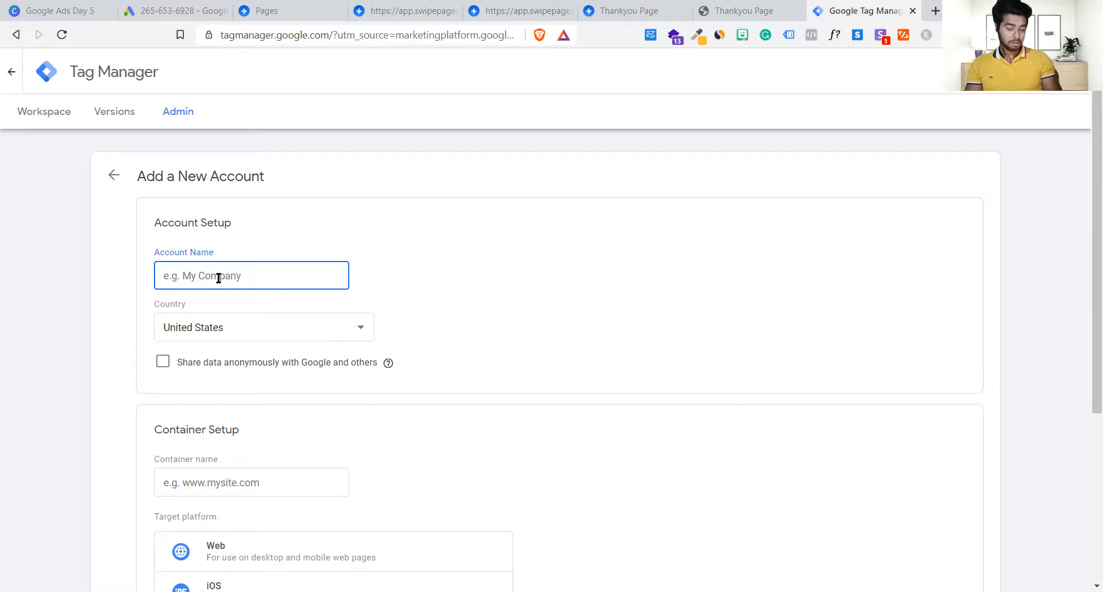
pyautogui.write('Lead Form')
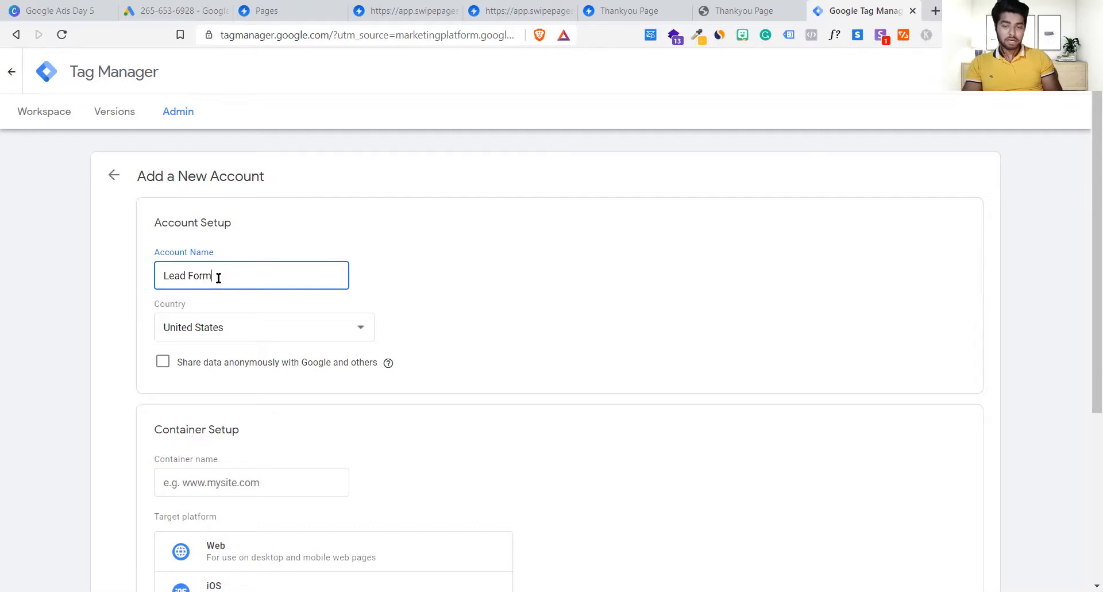
pyautogui.click(447, 299)
# Step: Set the account country to India and select the empty Container name field
pyautogui.scroll(-3, 447, 299)
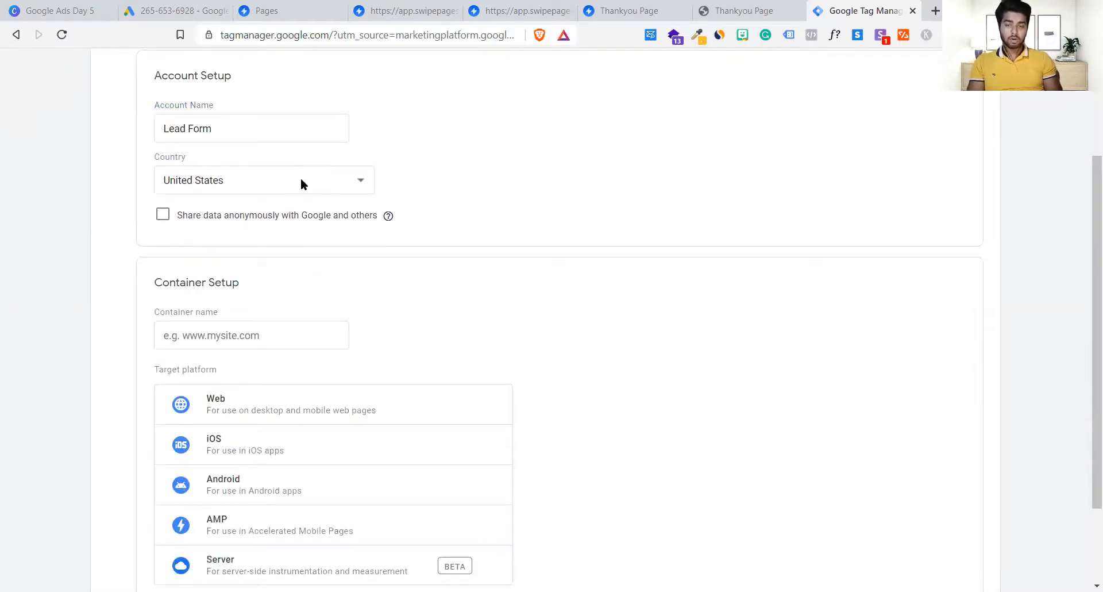
pyautogui.click(281, 180)
pyautogui.write('india')
pyautogui.press('Return')
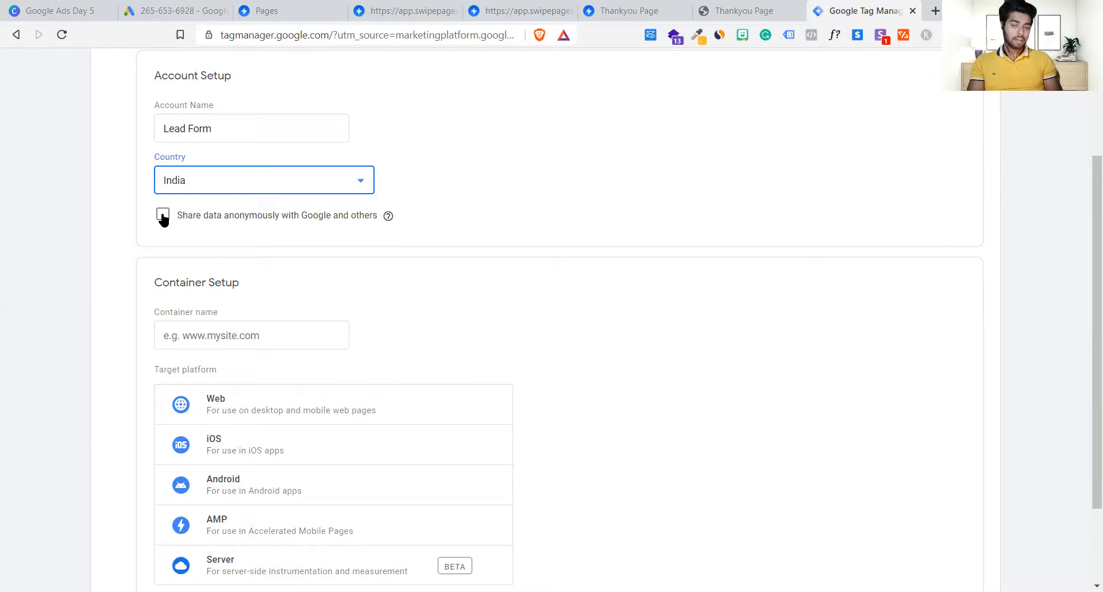
pyautogui.scroll(-2, 264, 284)
pyautogui.click(259, 222)
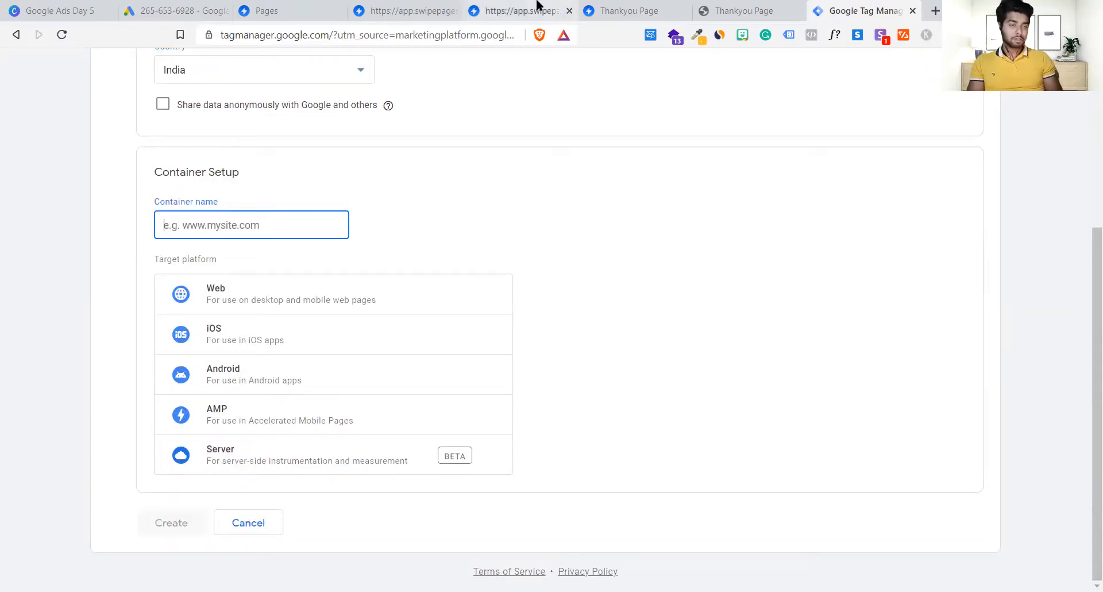
pyautogui.click(539, 7)
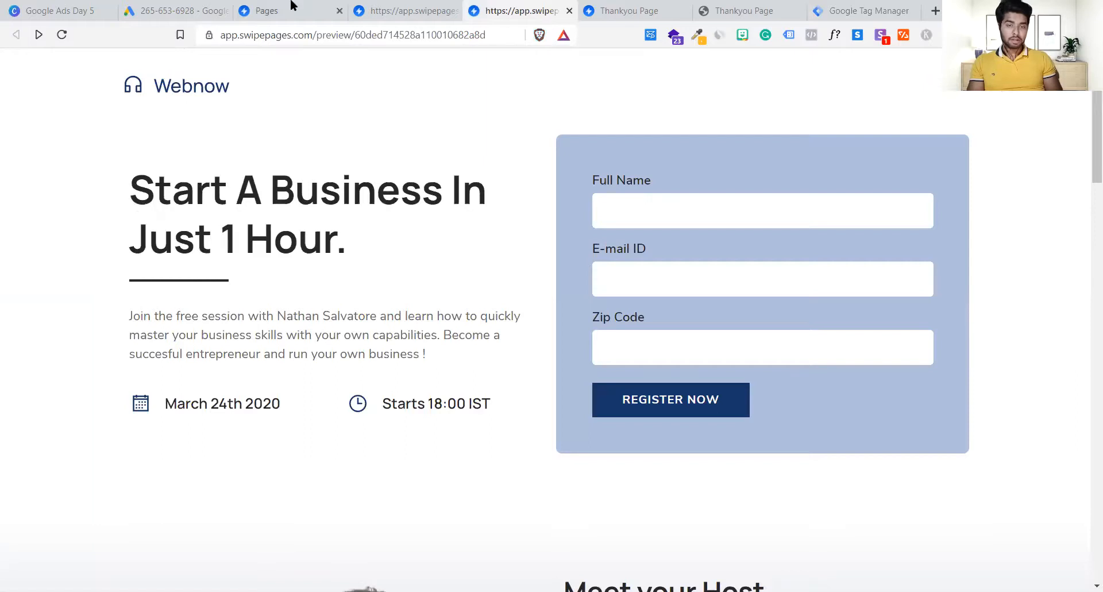
# Step: Open the live landing page ga.swipepages.net/Lp in its own tab and copy its address
pyautogui.click(391, 4)
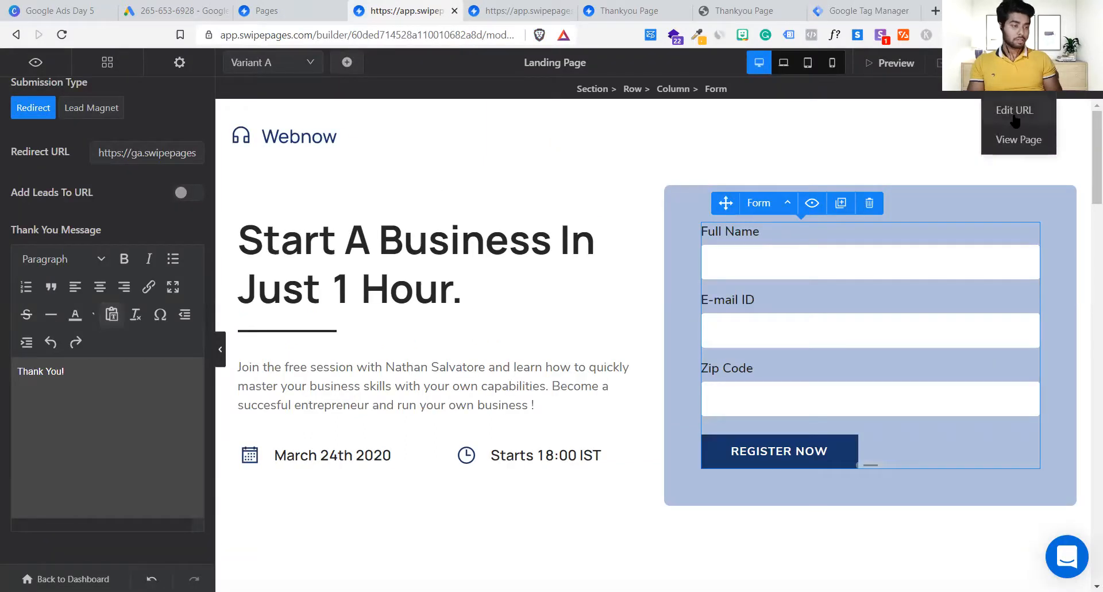
pyautogui.click(1018, 148)
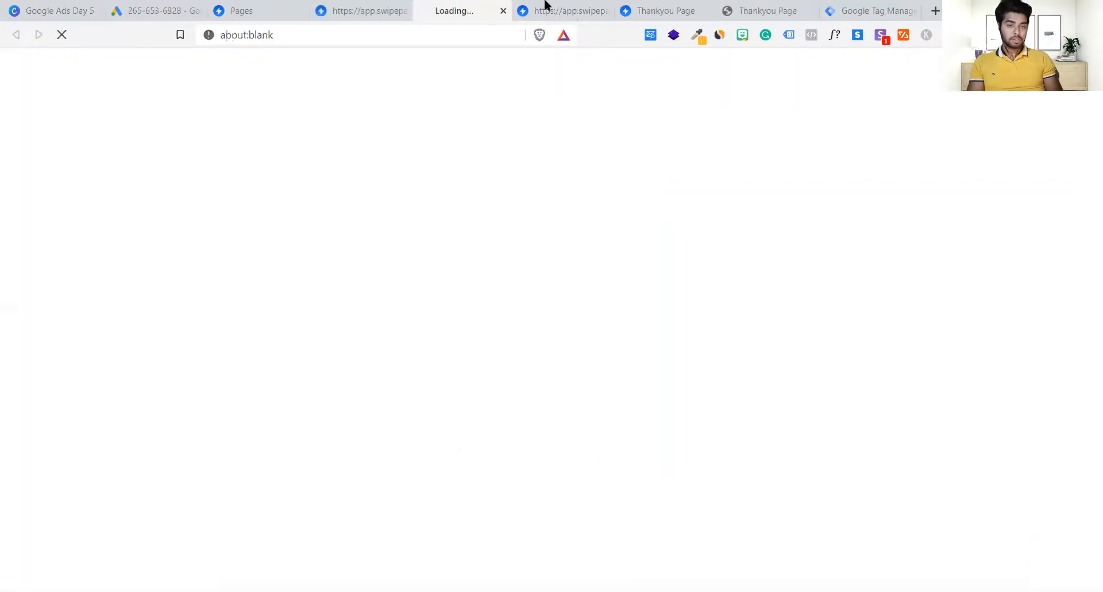
pyautogui.click(608, 10)
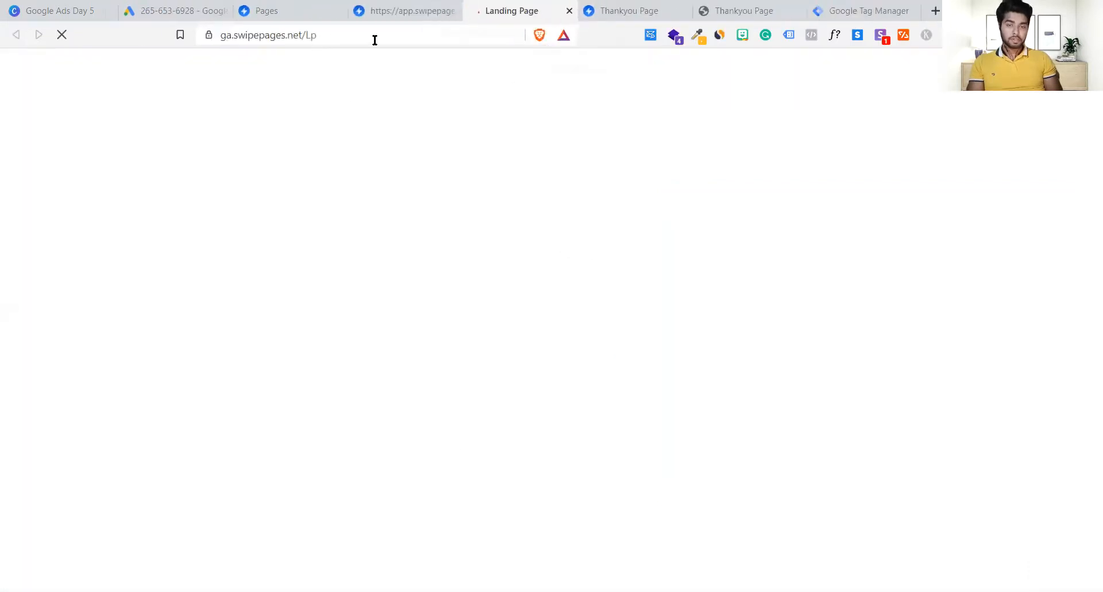
pyautogui.click(375, 39)
pyautogui.click(352, 40)
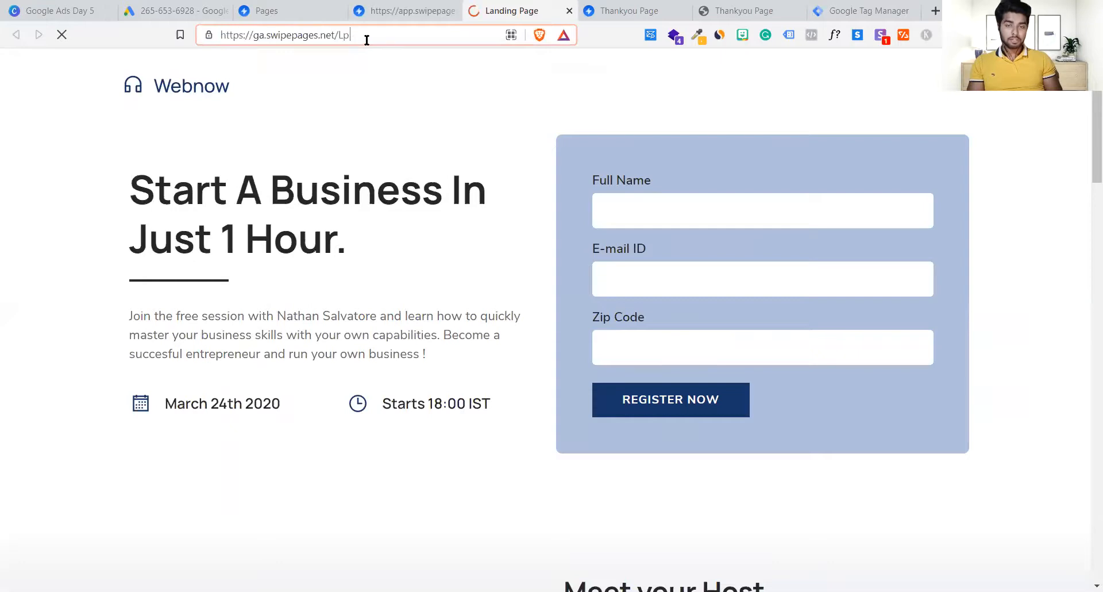
pyautogui.hotkey('ctrl', 'a')
pyautogui.hotkey('ctrl', 'c')
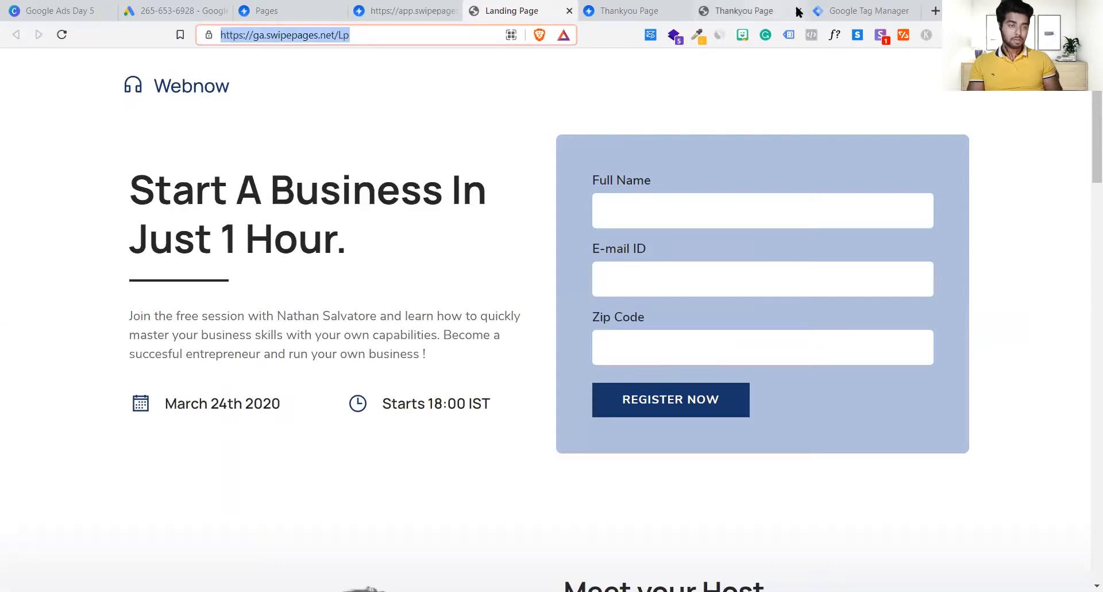
pyautogui.click(833, 10)
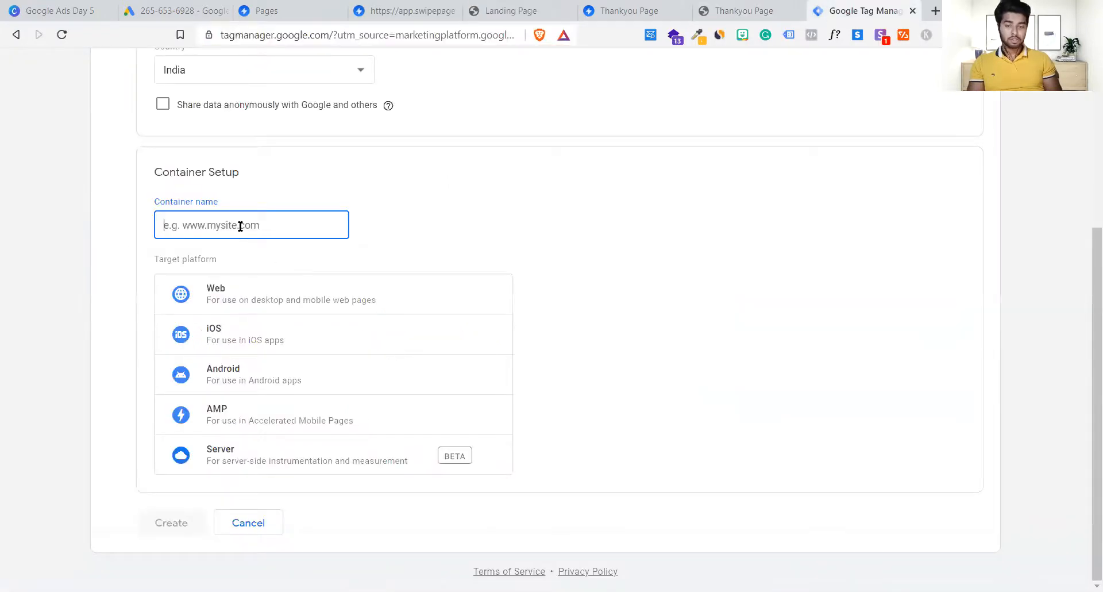
# Step: Paste the URL, trim it to 'ga.swipepages.net' as the container name, choose Web, and submit
pyautogui.hotkey('ctrl', 'v')
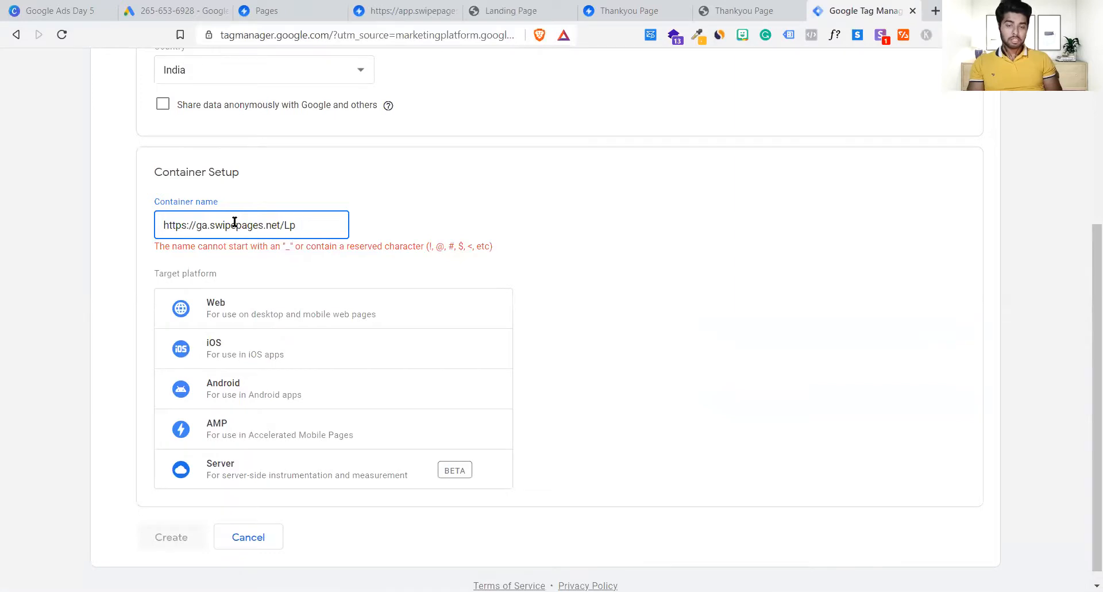
pyautogui.moveTo(195, 226); pyautogui.dragTo(45, 234)
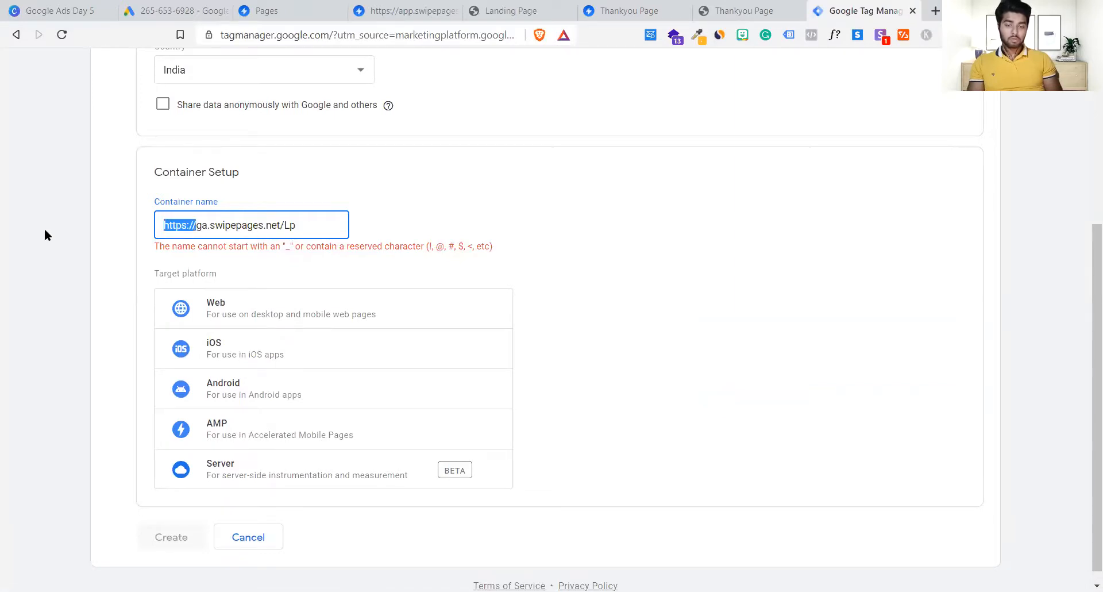
pyautogui.press('BackSpace')
pyautogui.click(380, 233)
pyautogui.click(300, 230)
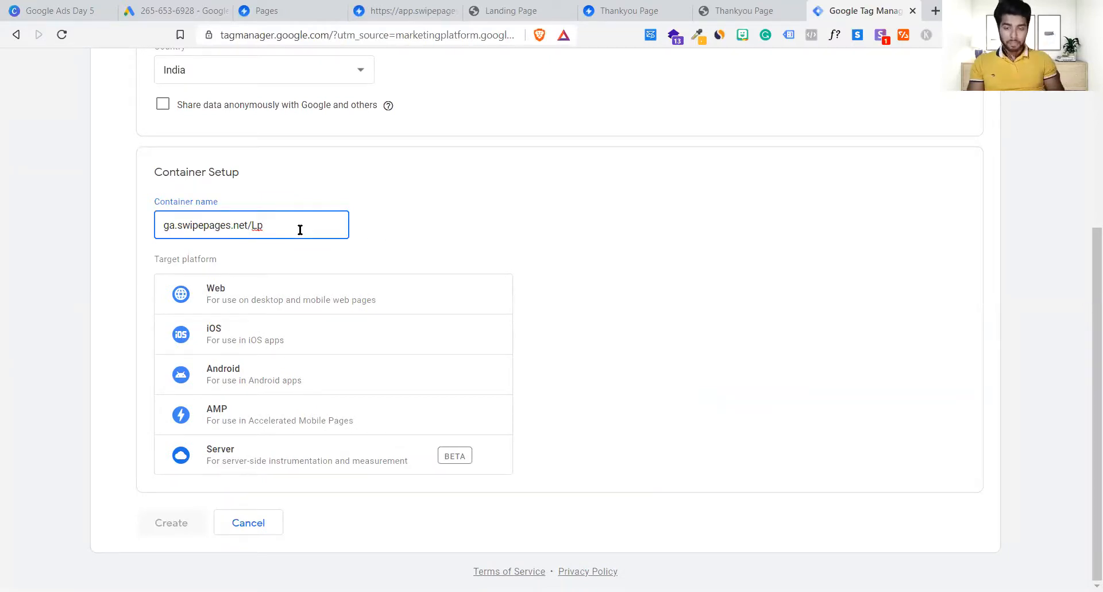
pyautogui.press('BackSpace')
pyautogui.press('BackSpace')
pyautogui.press('BackSpace')
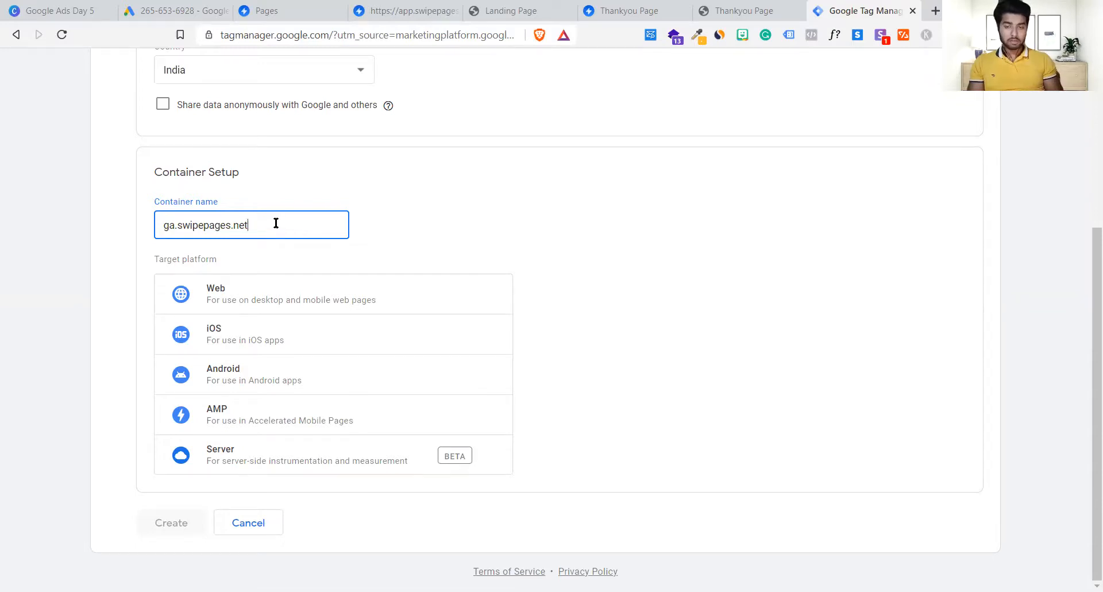
pyautogui.hotkey('ctrl', 'a')
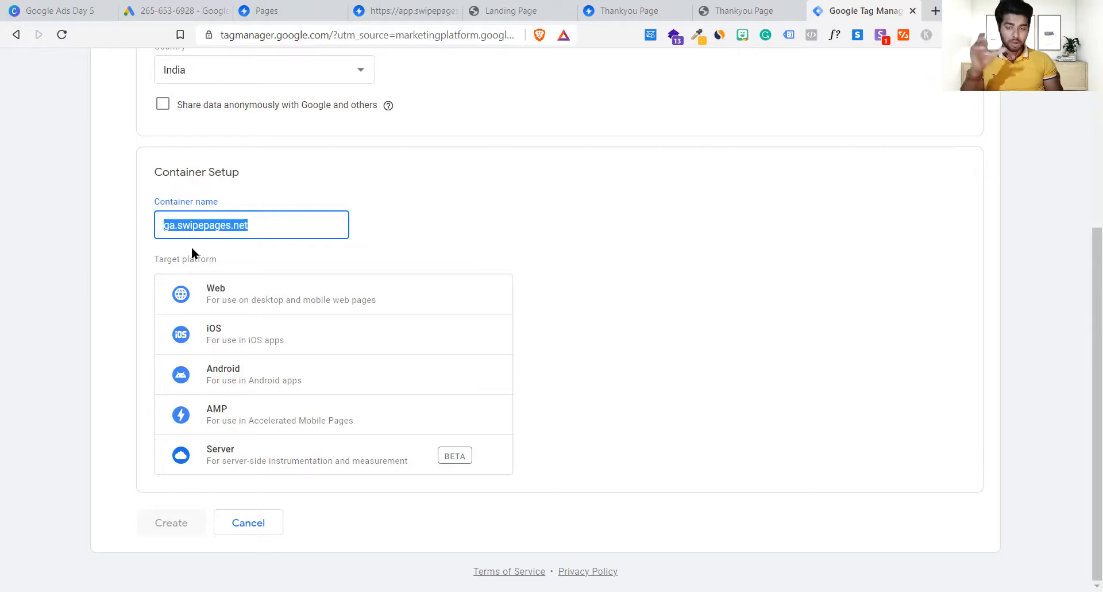
pyautogui.click(287, 247)
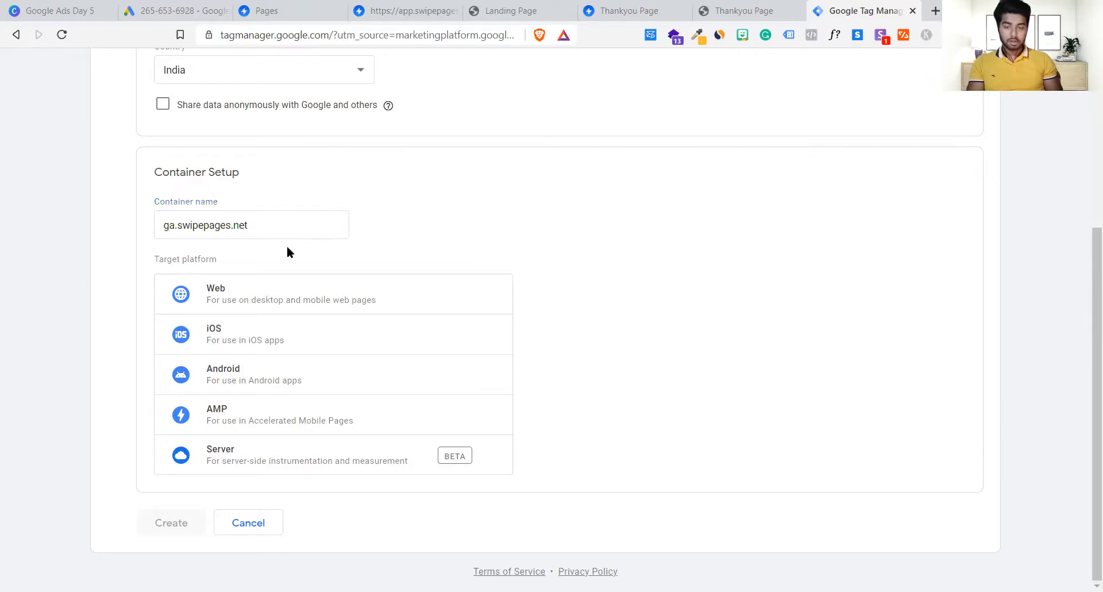
pyautogui.click(270, 296)
pyautogui.click(184, 521)
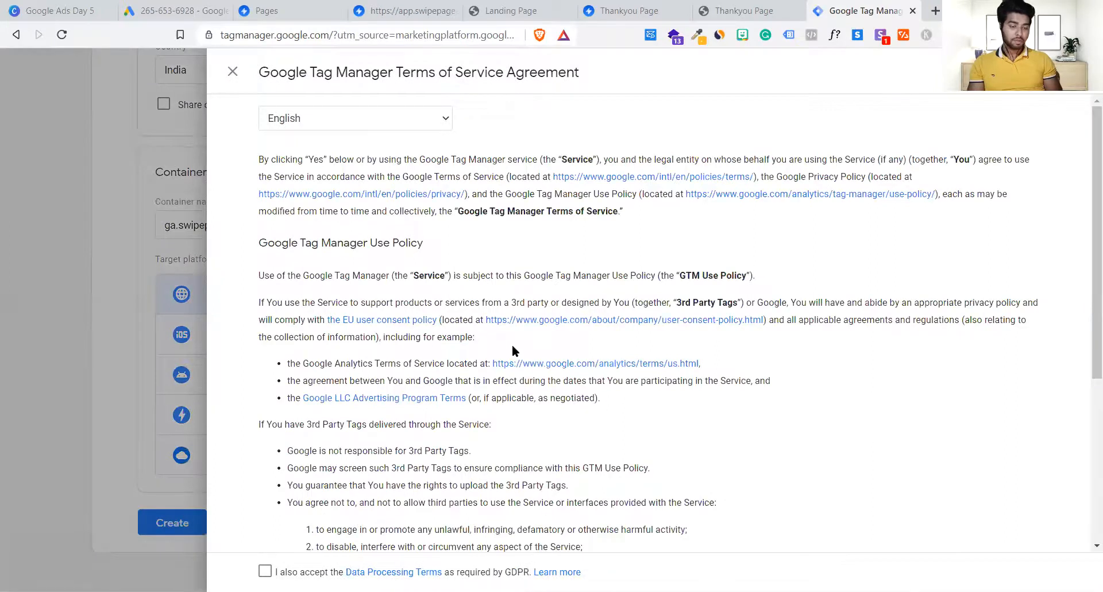
# Step: Accept the Terms of Service and create the Lead Form account with its ga.swipepages.net container
pyautogui.scroll(-1, 512, 343)
pyautogui.scroll(-2, 487, 423)
pyautogui.scroll(3, 487, 422)
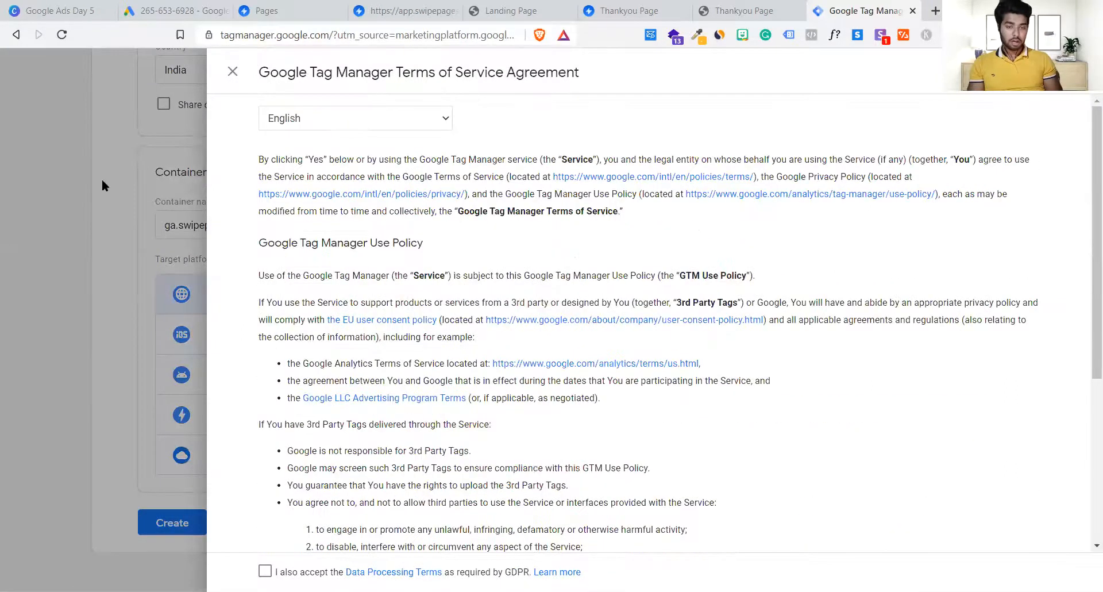
pyautogui.scroll(-5, 430, 381)
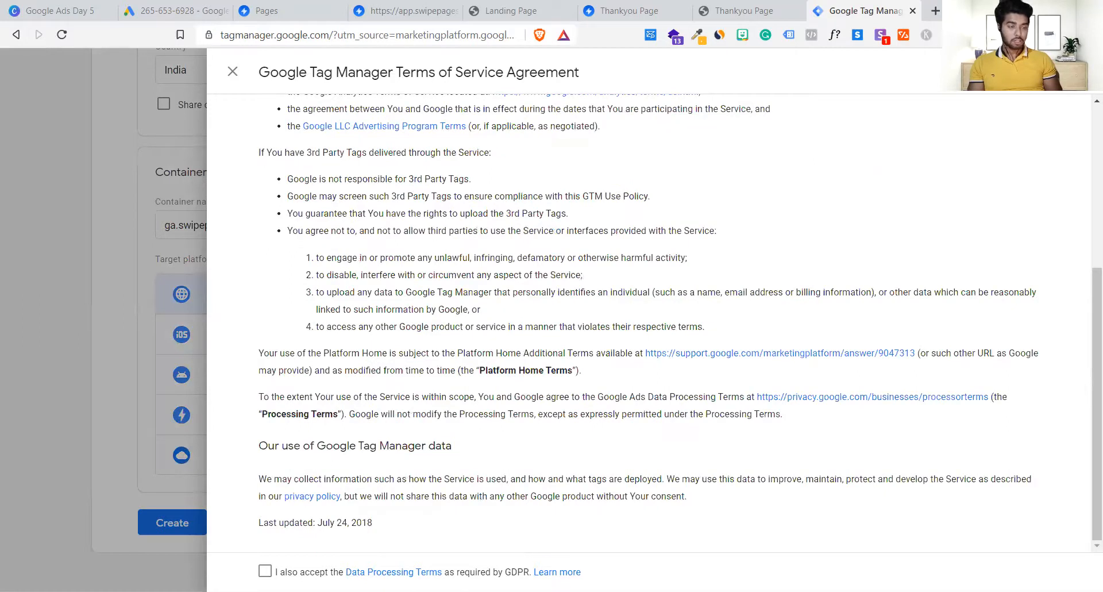
pyautogui.click(1065, 71)
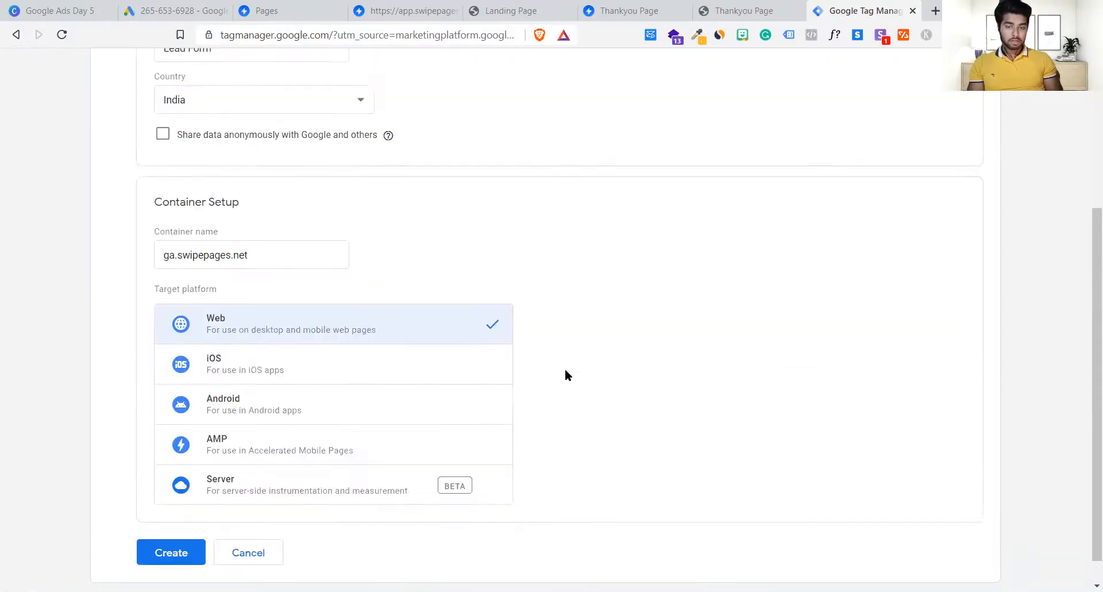
pyautogui.scroll(-1, 565, 374)
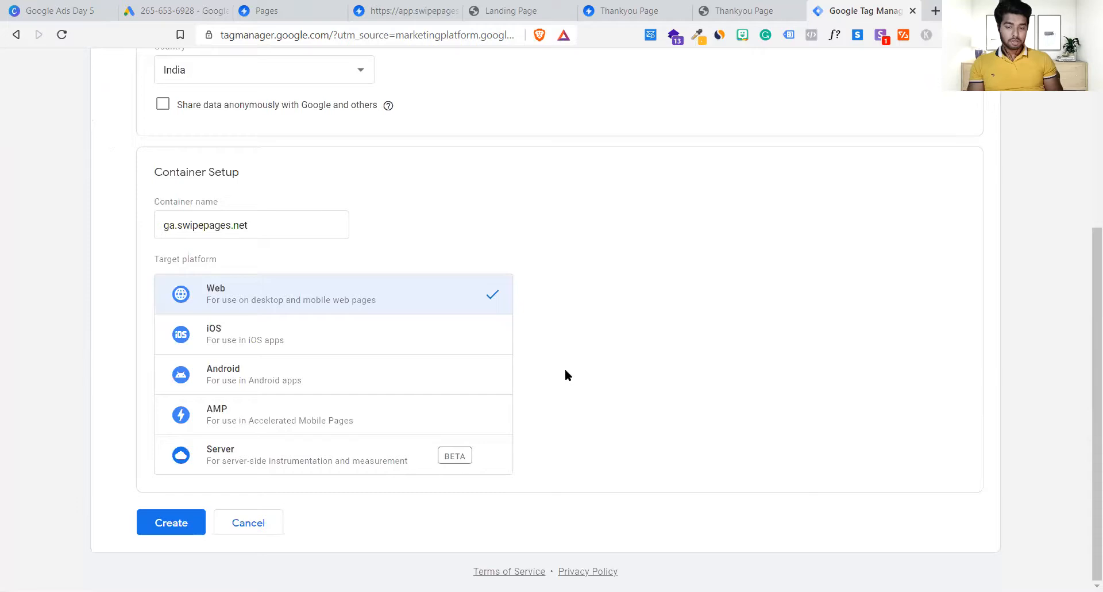
pyautogui.click(180, 523)
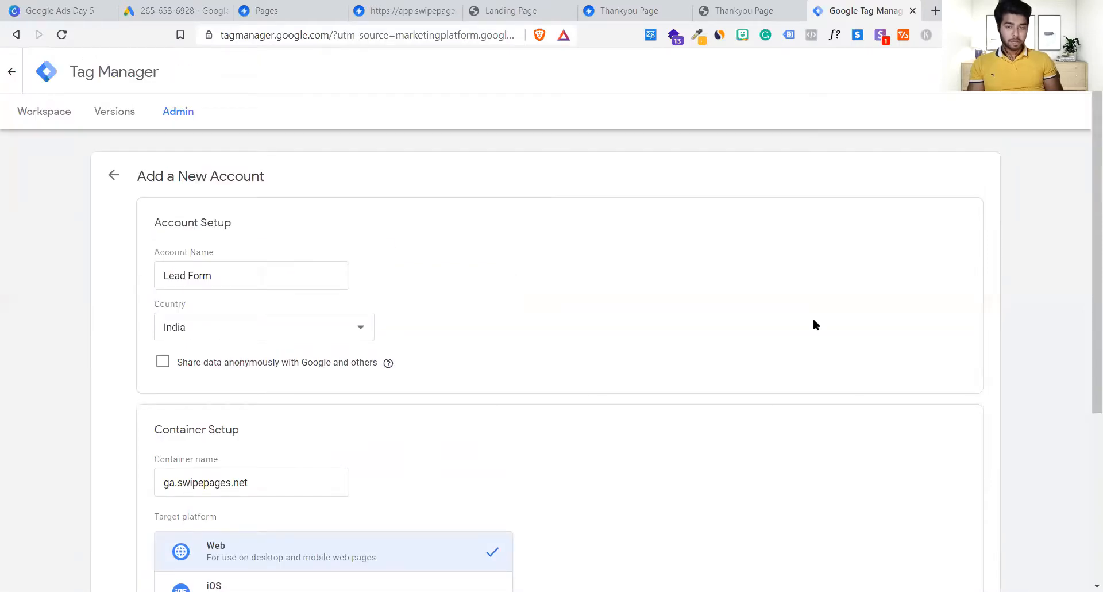
pyautogui.scroll(-5, 814, 320)
# Step: Zoom out on the install code, then view the live ga.swipepages.net/Lp landing page
pyautogui.hotkey('ctrl', '-')
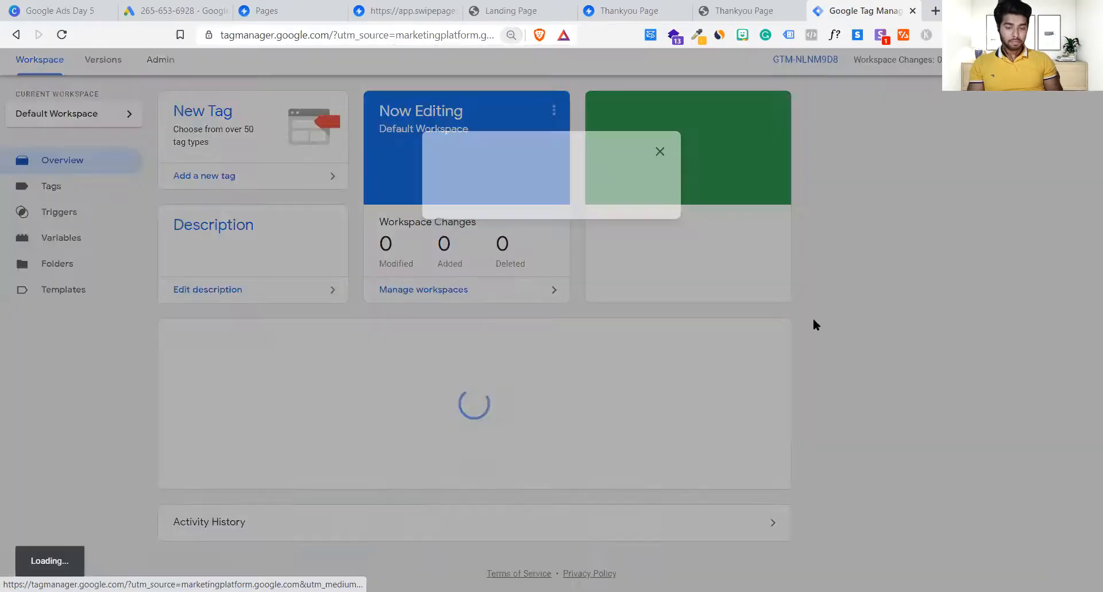
pyautogui.rightClick(813, 320)
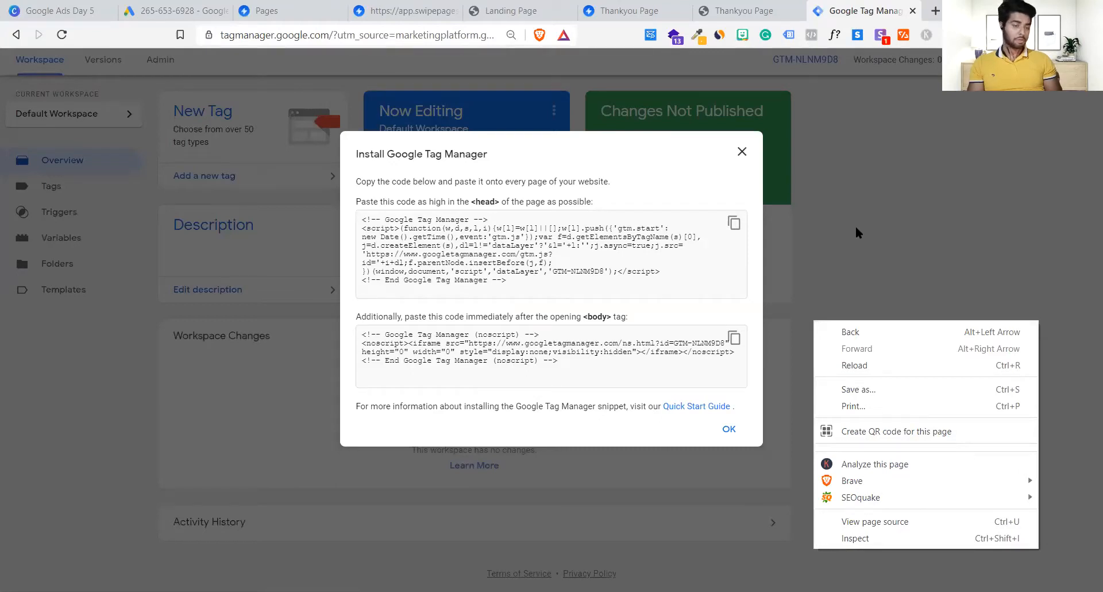
pyautogui.click(639, 190)
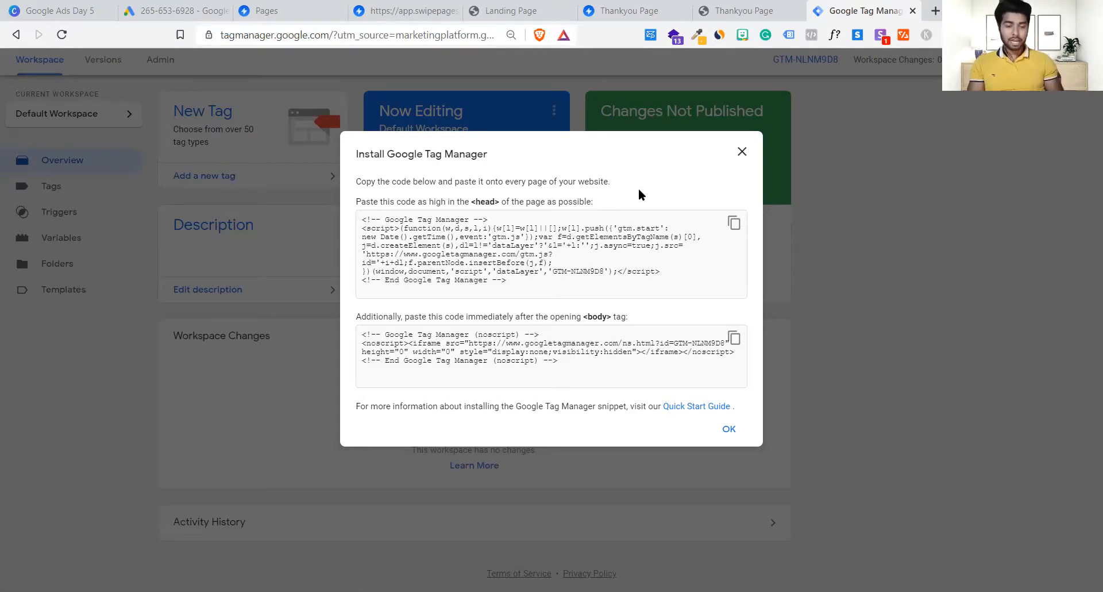
pyautogui.click(509, 8)
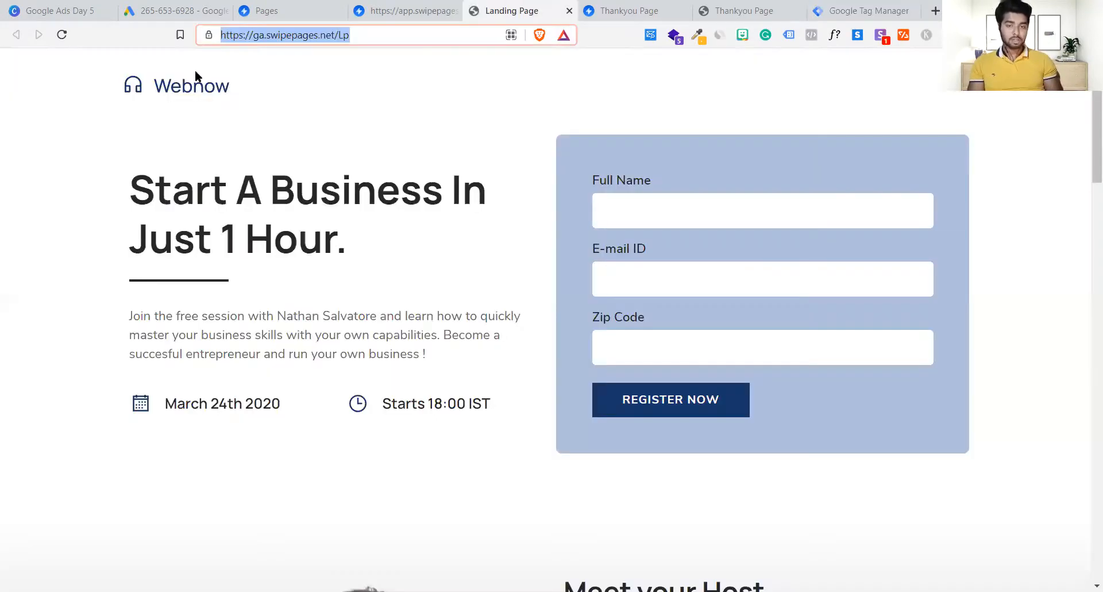
pyautogui.click(247, 36)
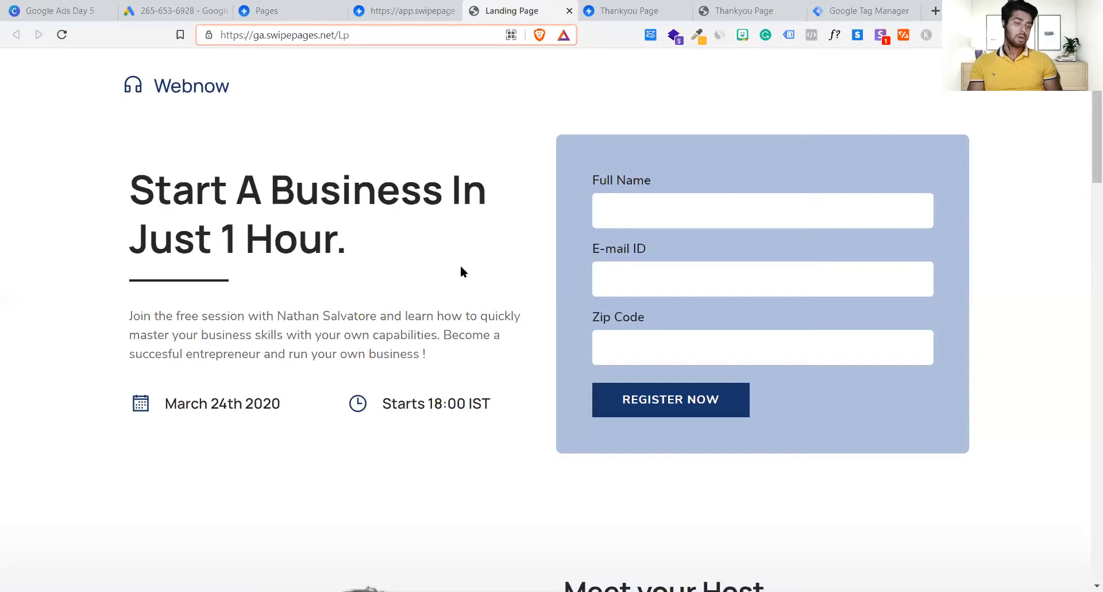
pyautogui.scroll(-5, 460, 271)
pyautogui.scroll(5, 460, 271)
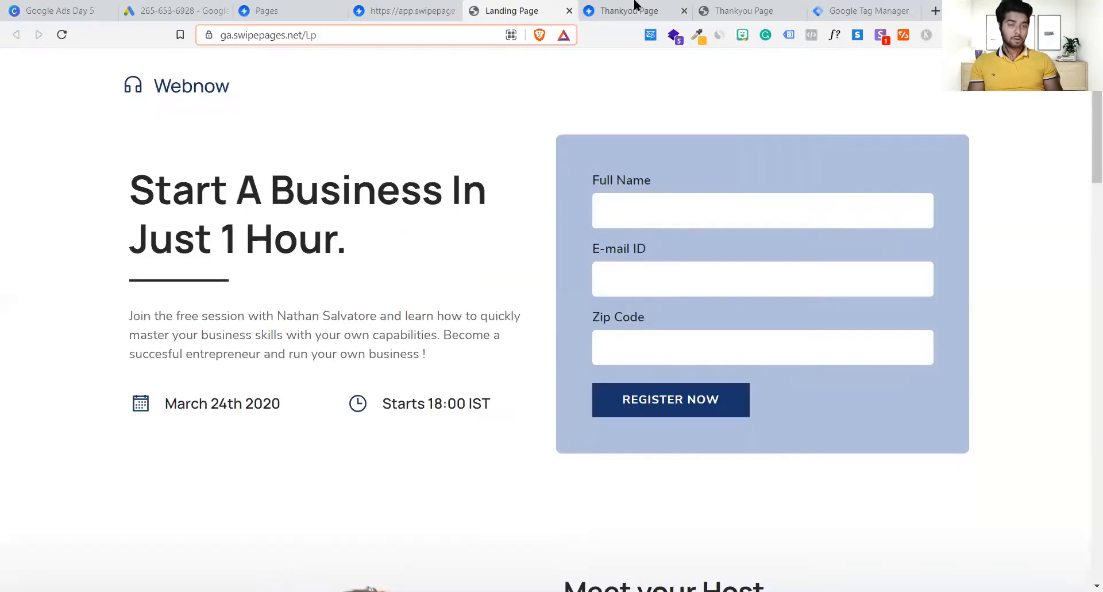
# Step: Copy the GTM head snippet, with the Tag Manager tab moved beside the builder tab
pyautogui.moveTo(874, 11); pyautogui.dragTo(523, 10)
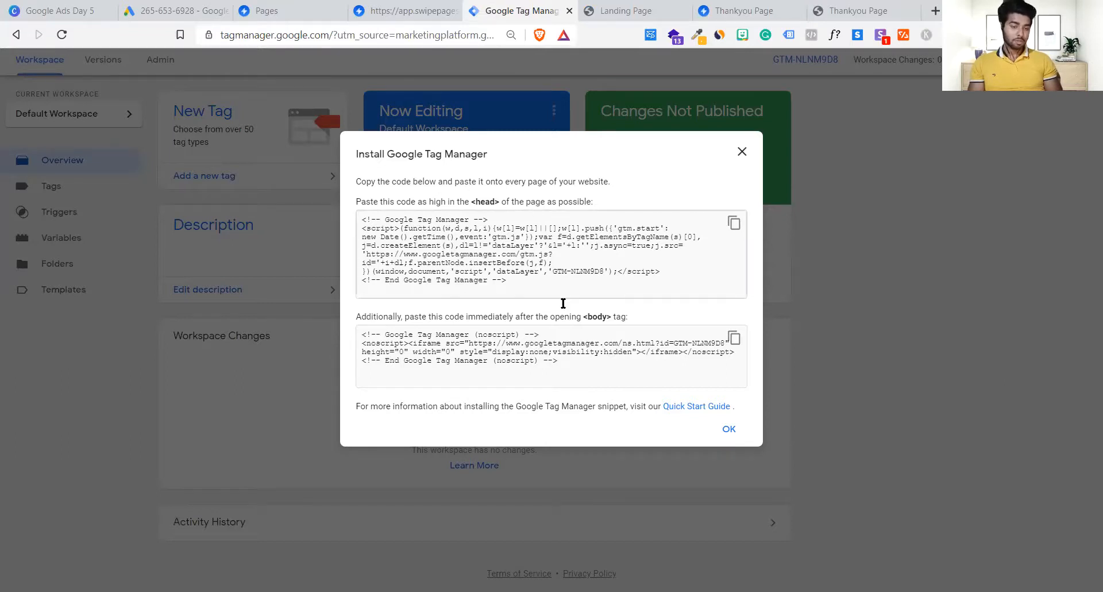
pyautogui.moveTo(560, 290); pyautogui.dragTo(418, 220)
pyautogui.click(492, 209)
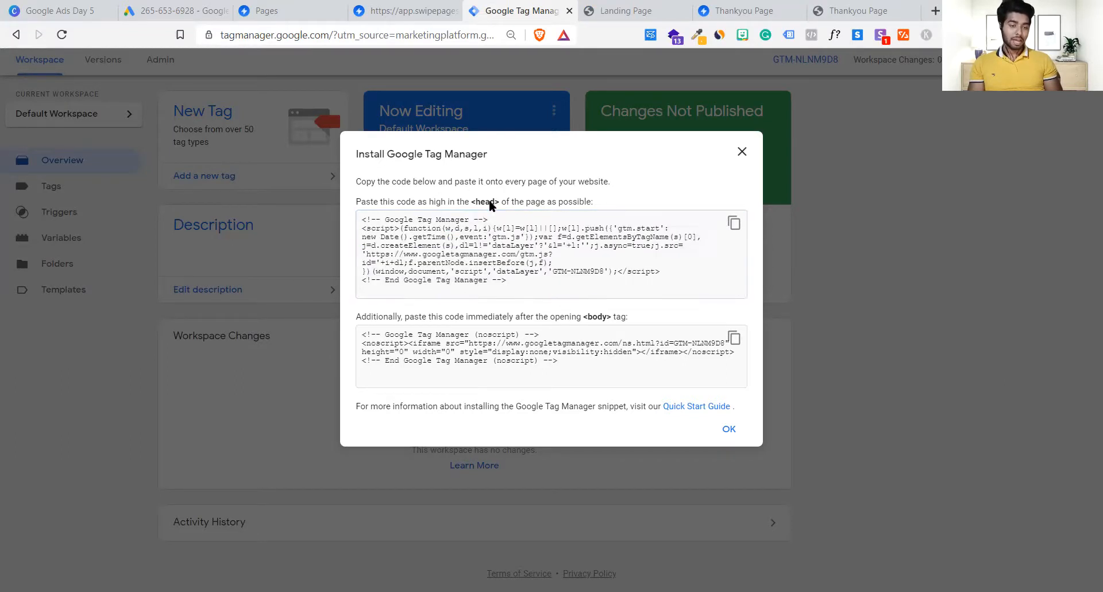
pyautogui.rightClick(571, 370)
pyautogui.click(533, 365)
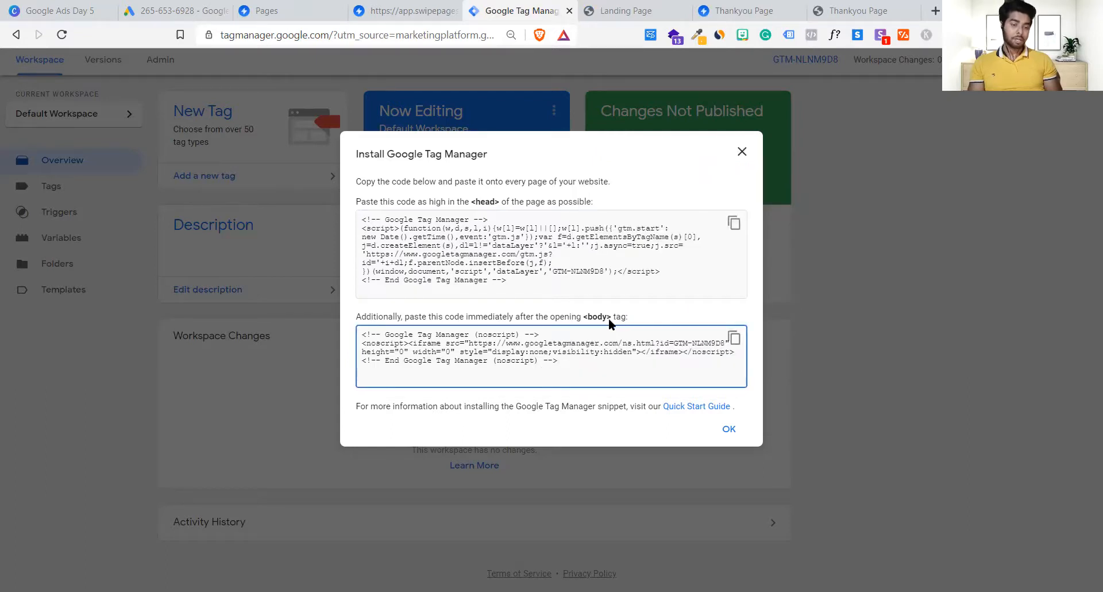
pyautogui.click(566, 267)
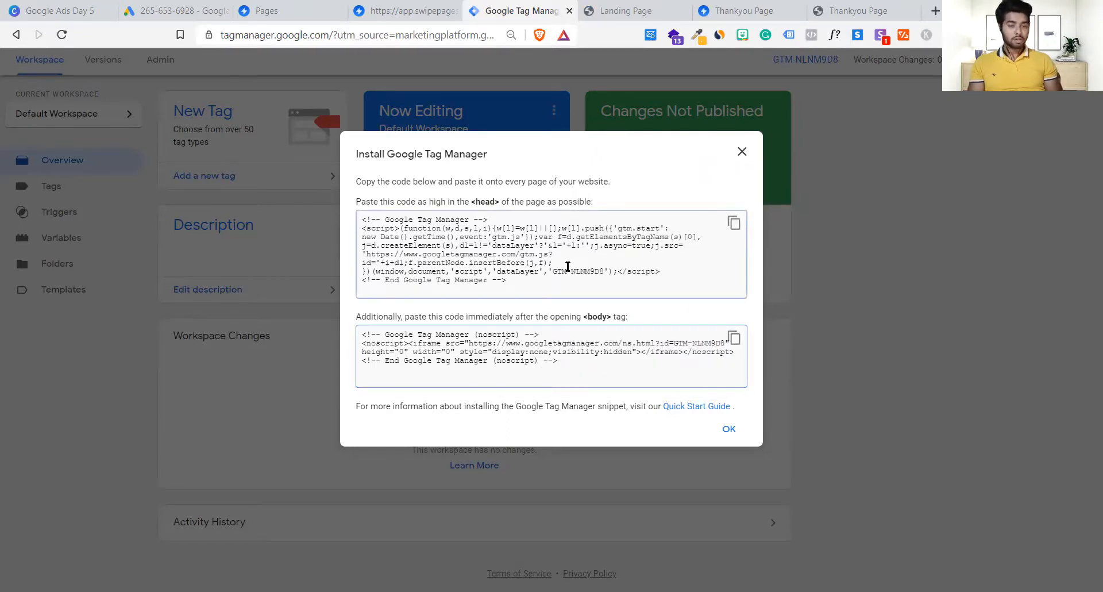
pyautogui.click(736, 224)
pyautogui.click(736, 224)
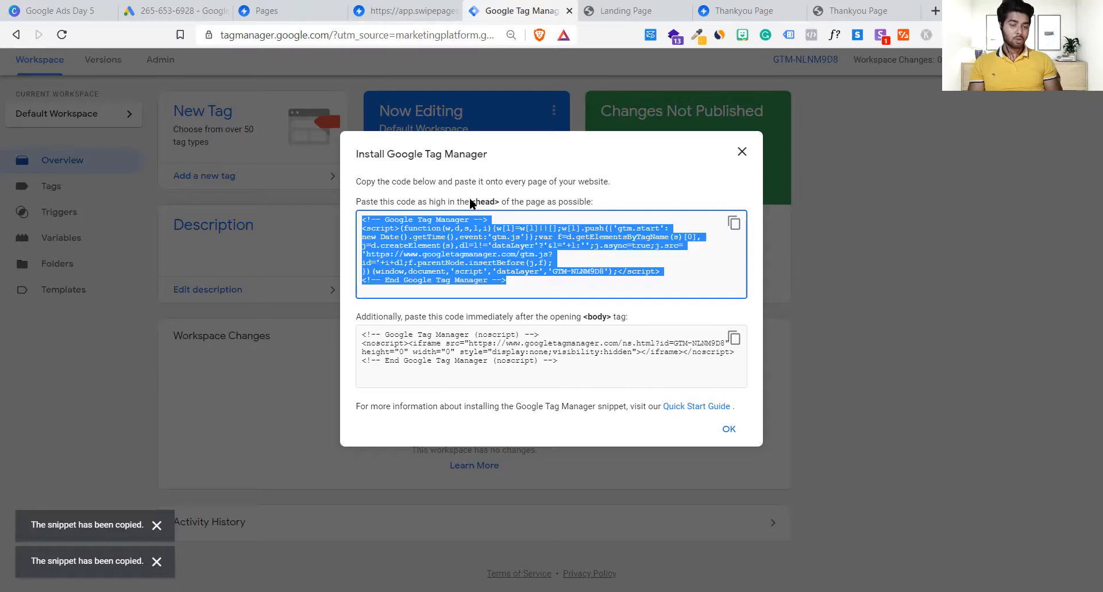
pyautogui.moveTo(471, 202); pyautogui.dragTo(494, 202)
pyautogui.click(660, 8)
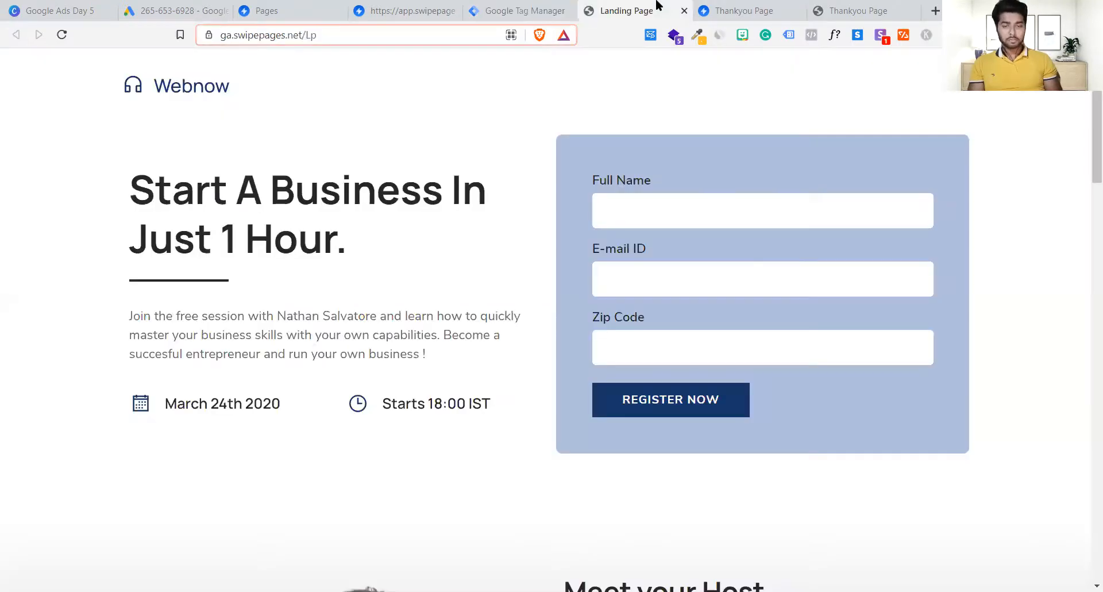
pyautogui.moveTo(521, 5); pyautogui.dragTo(493, 6)
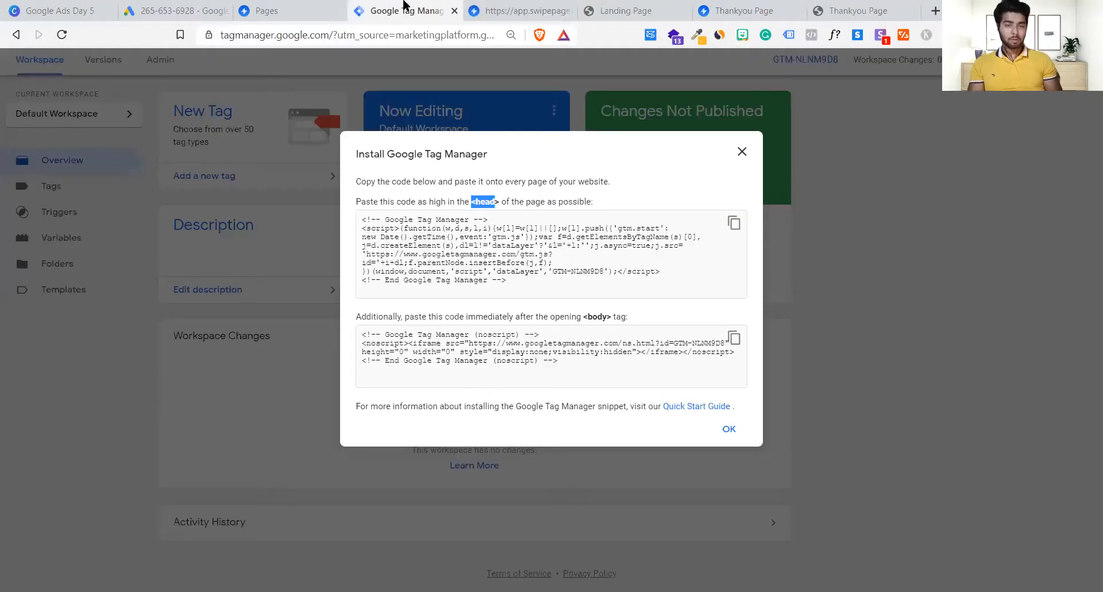
# Step: Paste the GTM head snippet into the Head section under Settings > Tracking Codes
pyautogui.click(493, 7)
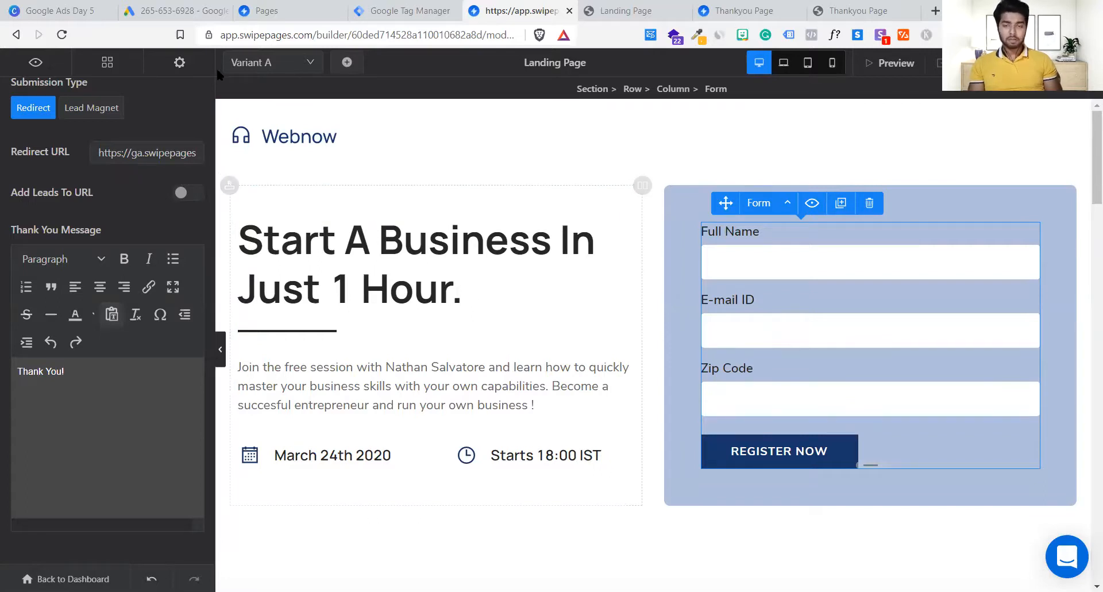
pyautogui.click(180, 64)
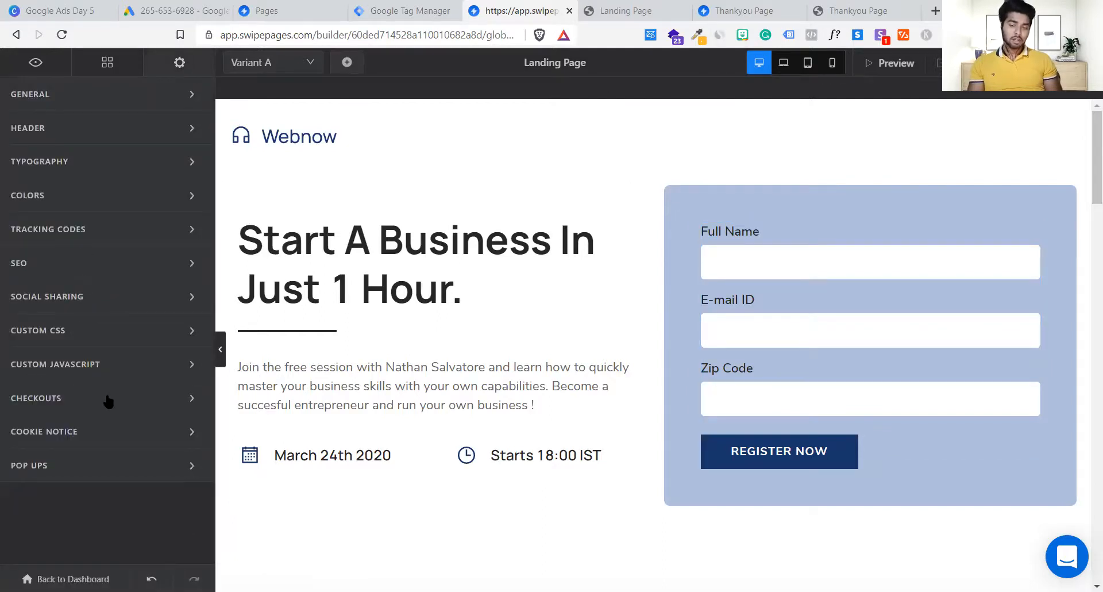
pyautogui.click(55, 230)
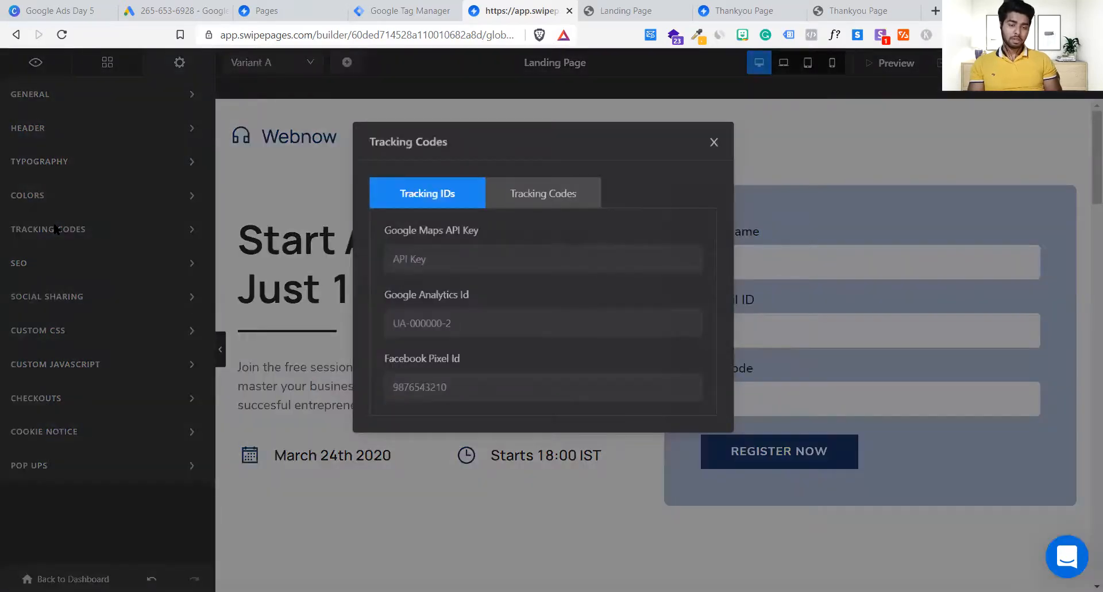
pyautogui.click(573, 201)
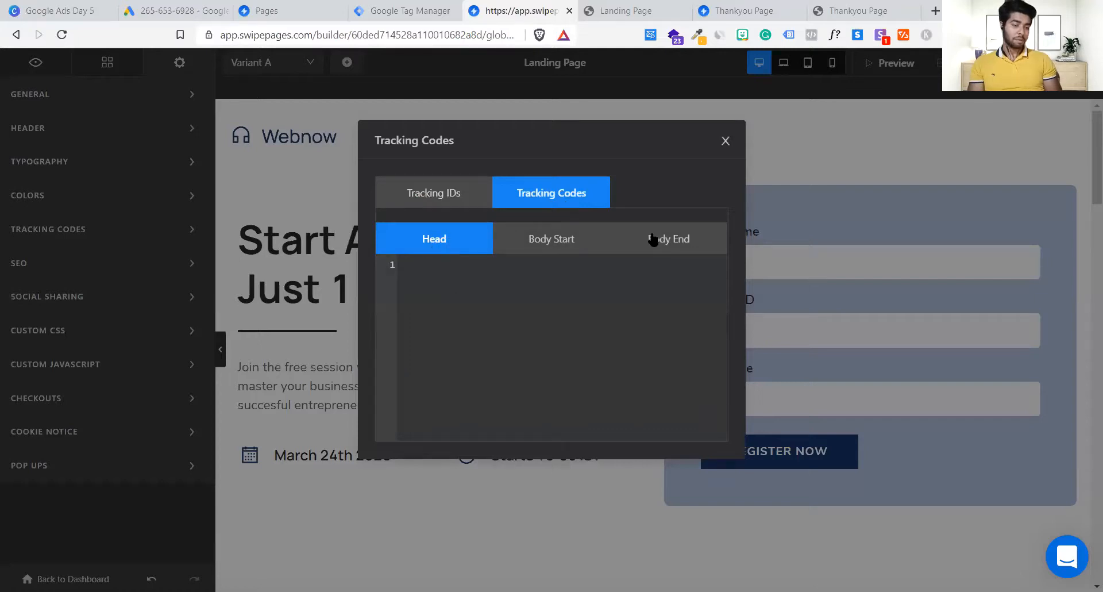
pyautogui.click(452, 261)
pyautogui.hotkey('ctrl', 'v')
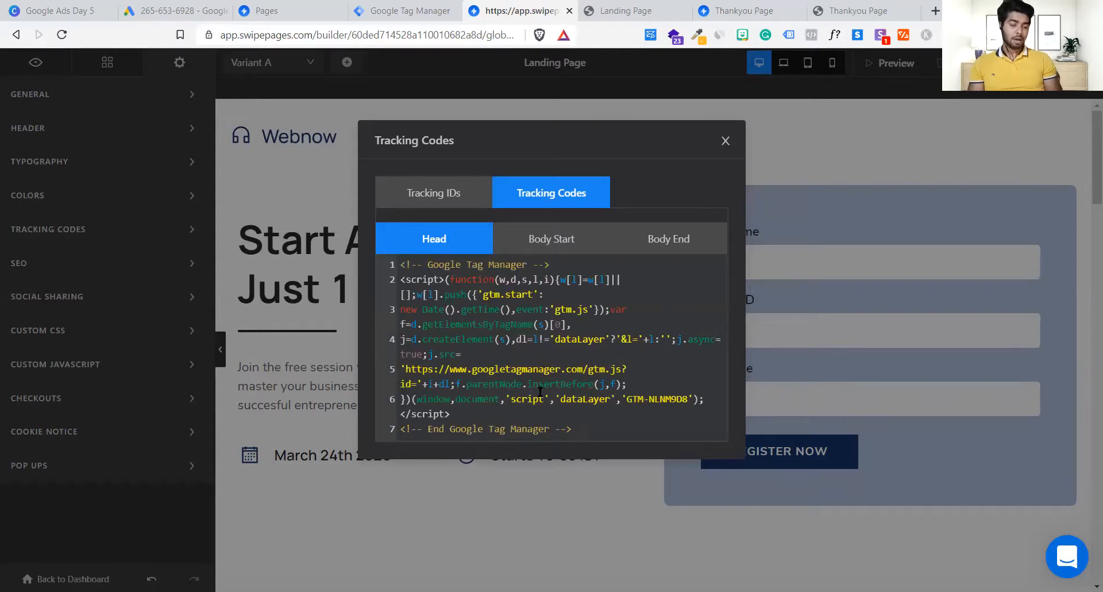
# Step: Copy the body noscript snippet from the Install Google Tag Manager dialog
pyautogui.click(387, 9)
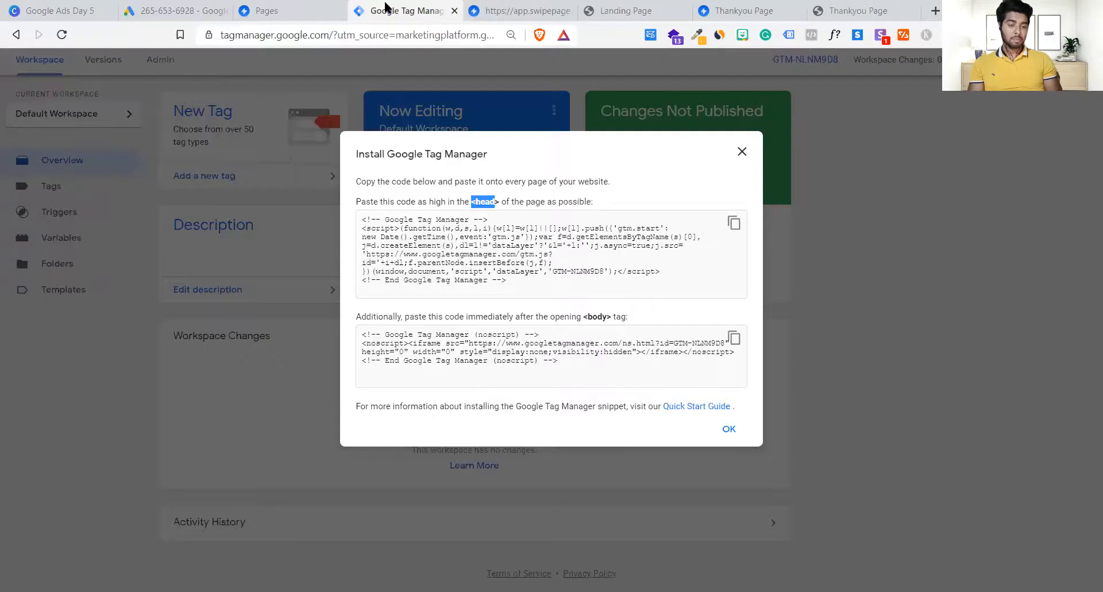
pyautogui.click(630, 319)
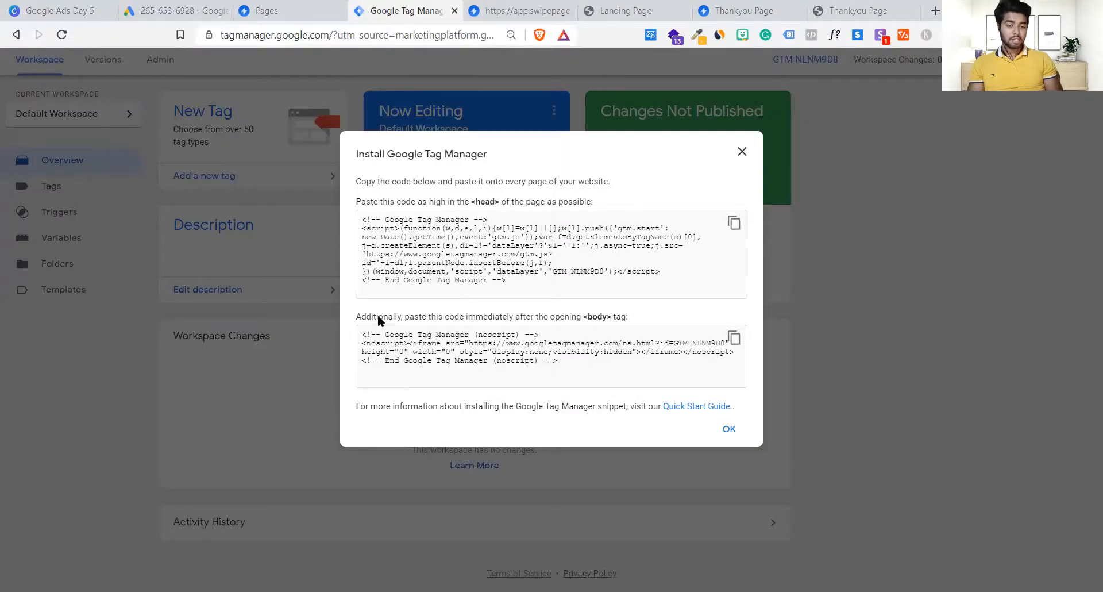
pyautogui.click(560, 319)
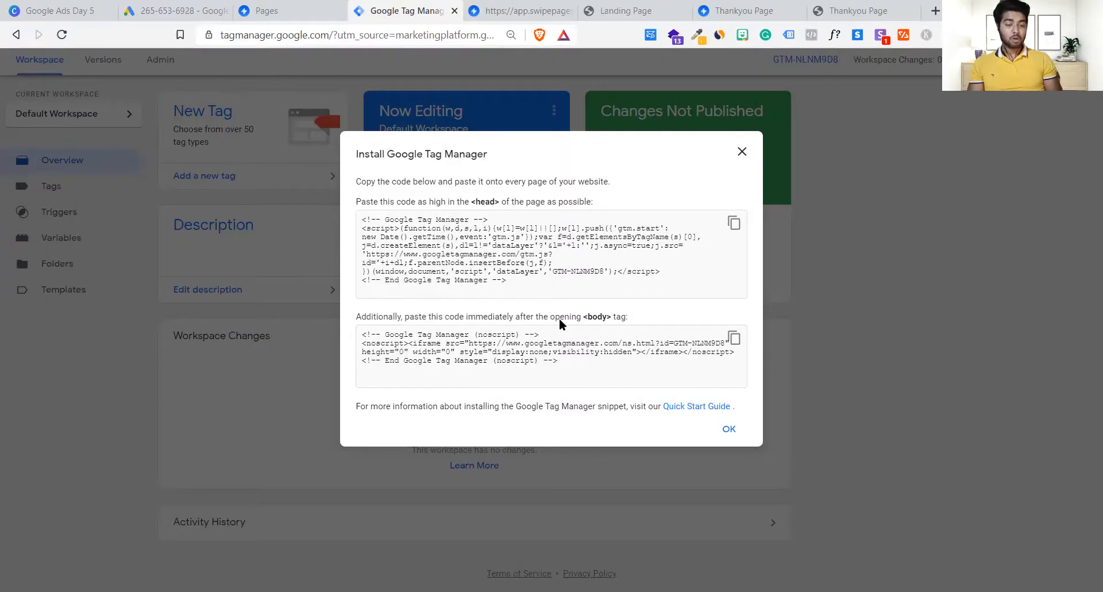
pyautogui.click(734, 338)
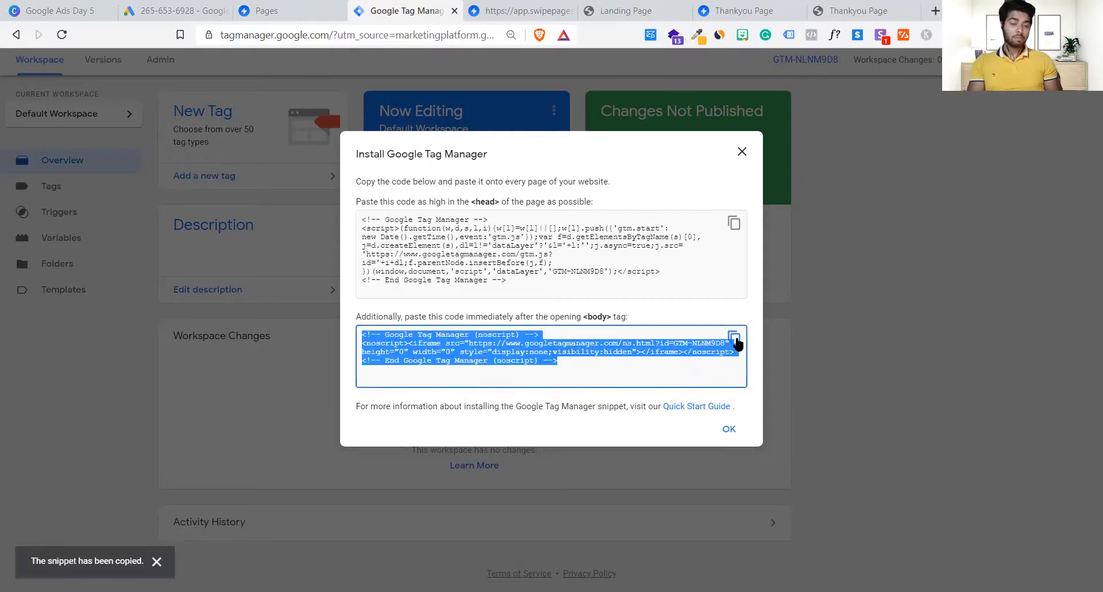
pyautogui.click(736, 340)
# Step: Paste the GTM noscript snippet into the landing page's Body Start tracking code
pyautogui.click(505, 11)
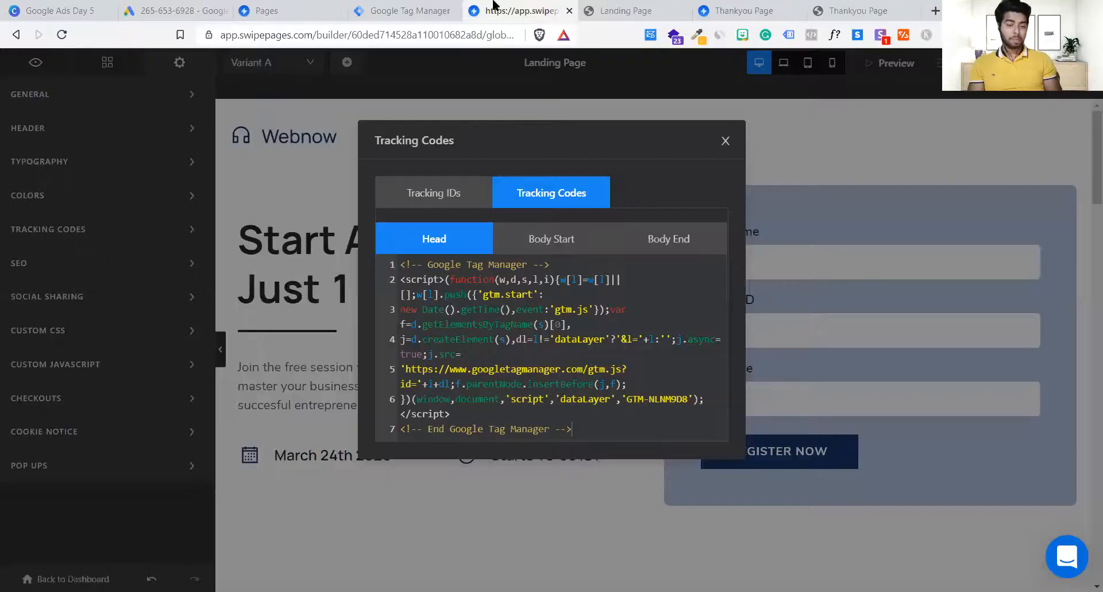
pyautogui.click(563, 245)
pyautogui.click(482, 286)
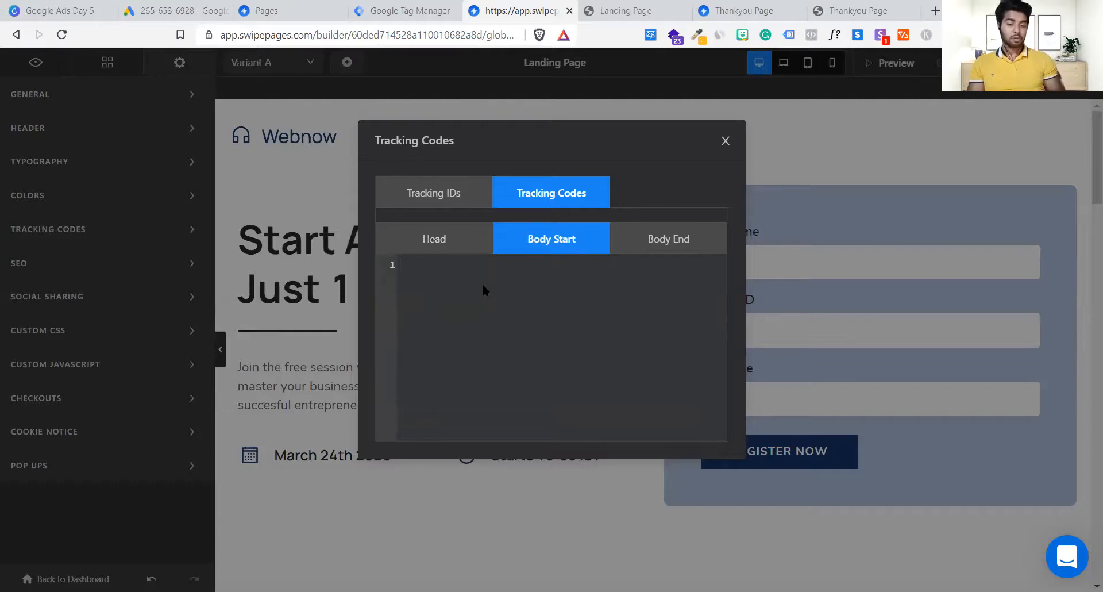
pyautogui.hotkey('ctrl', 'v')
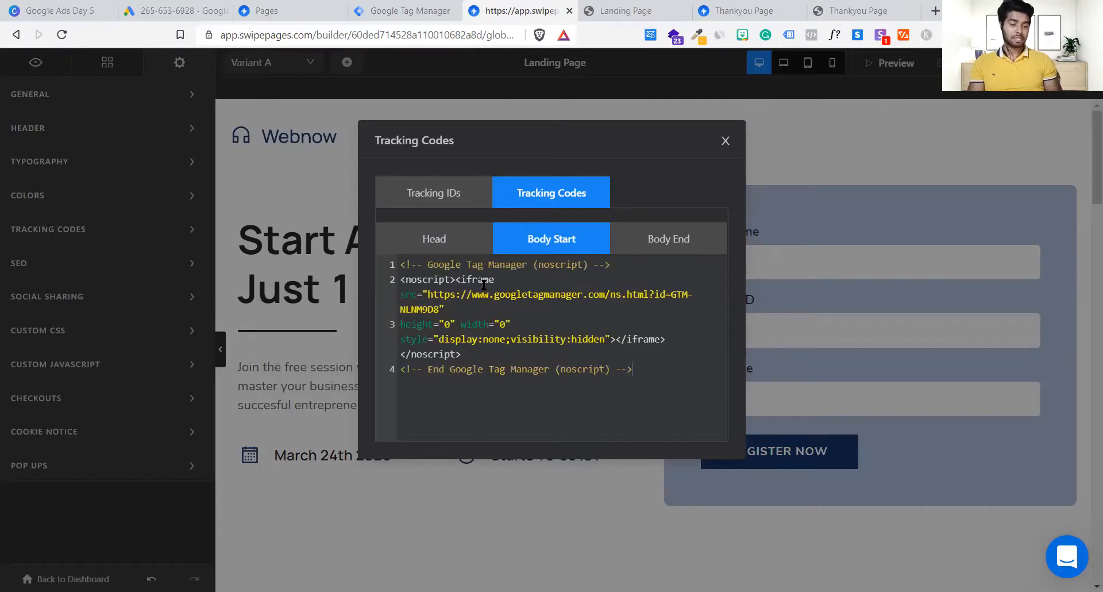
# Step: Check the Head and Body Start snippets, close Tracking Codes, and publish the landing page
pyautogui.click(424, 247)
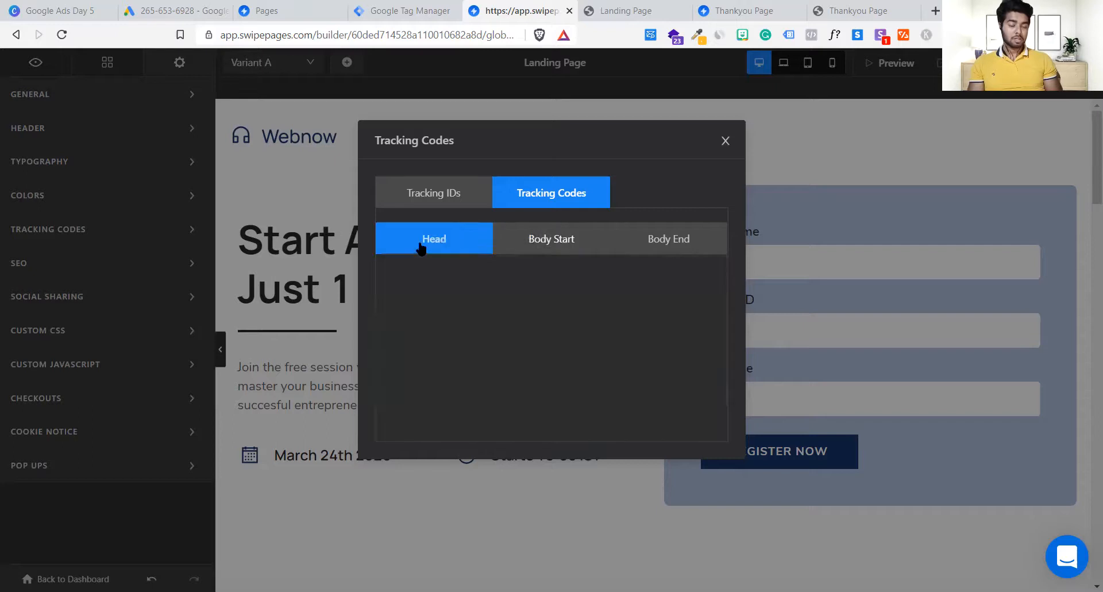
pyautogui.click(544, 246)
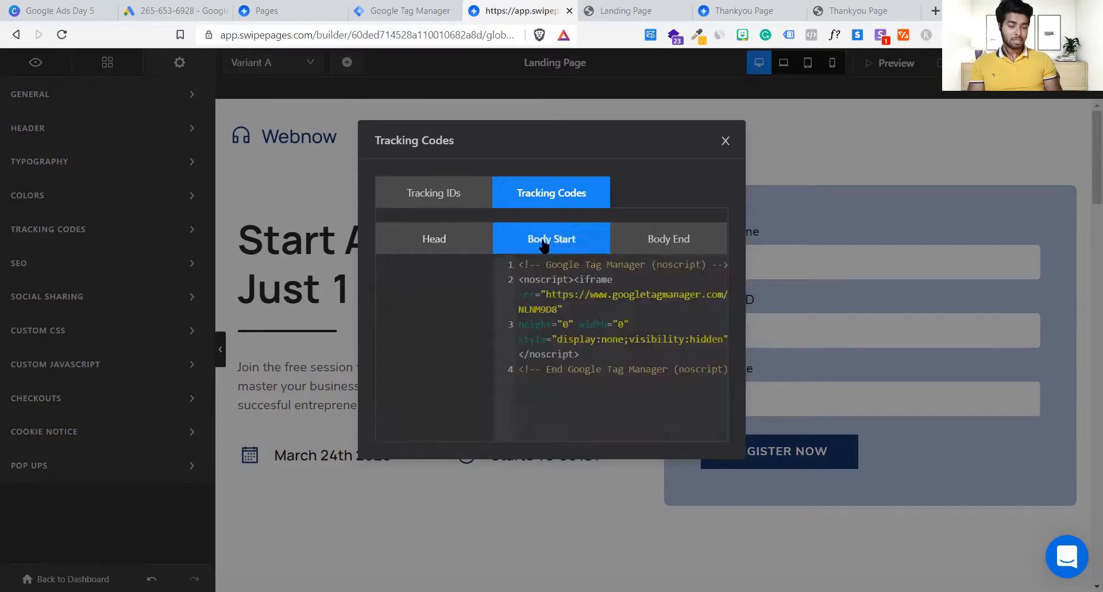
pyautogui.click(725, 141)
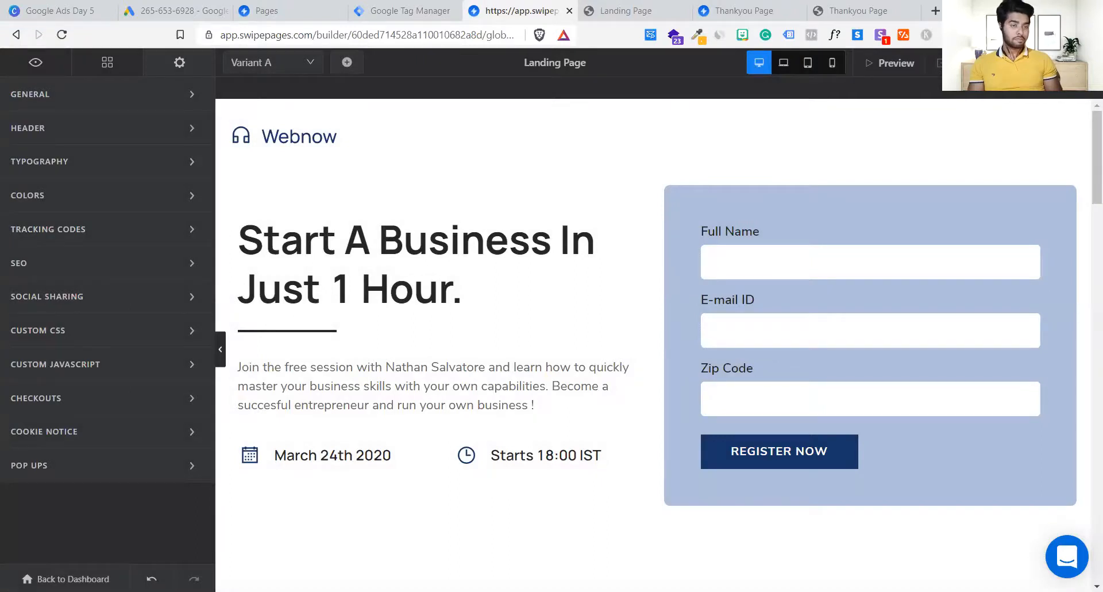
pyautogui.click(1049, 62)
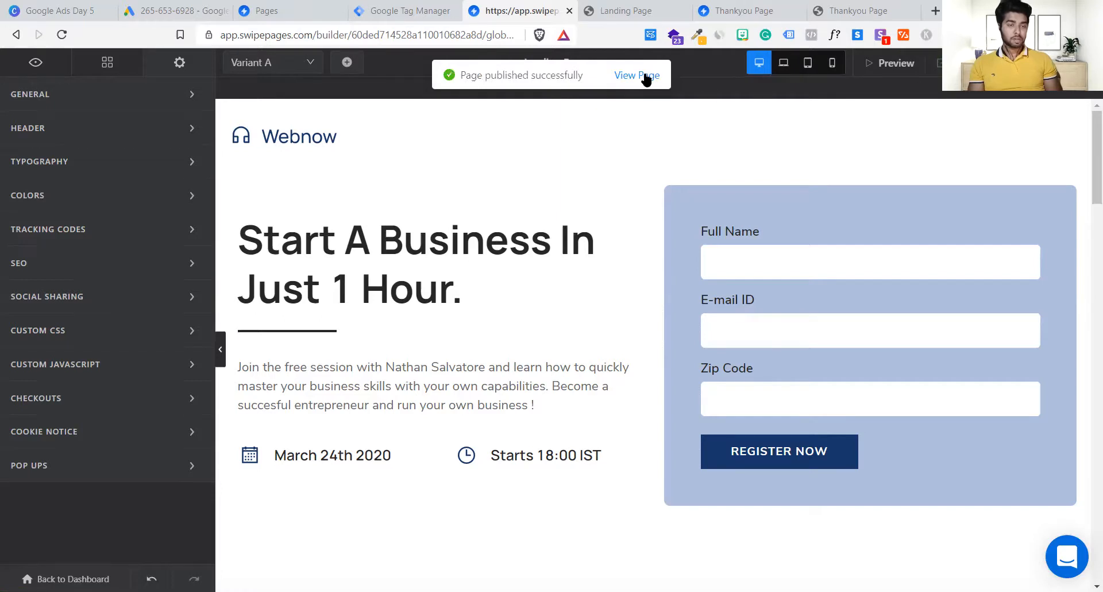
# Step: Open the published landing page at ga.swipepages.net/Lp, remove its stored cookies, and reload it
pyautogui.click(643, 72)
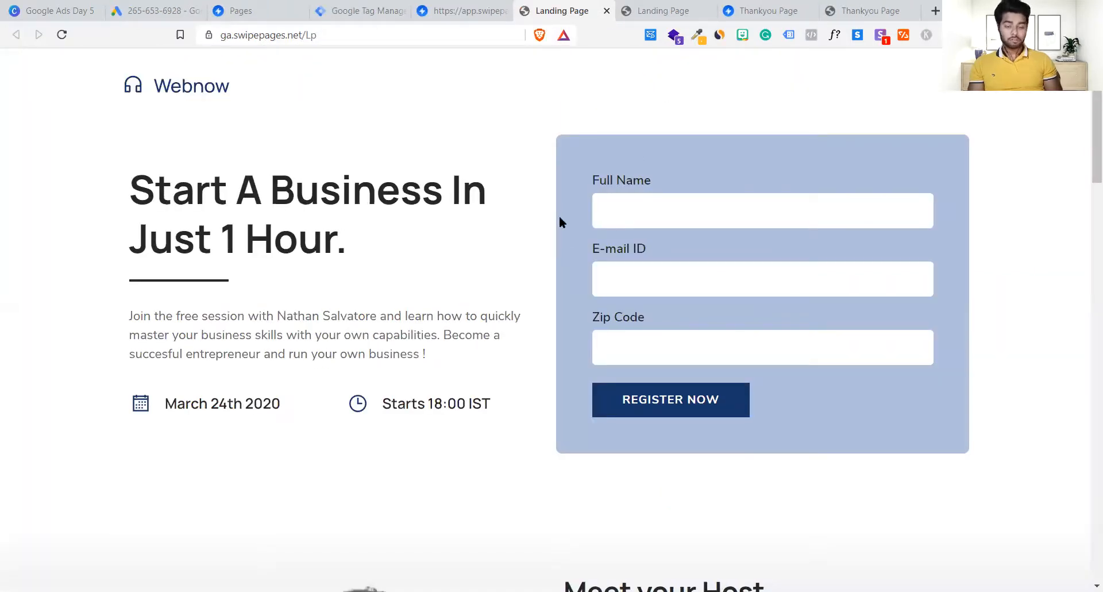
pyautogui.hotkey('ctrl', 'r')
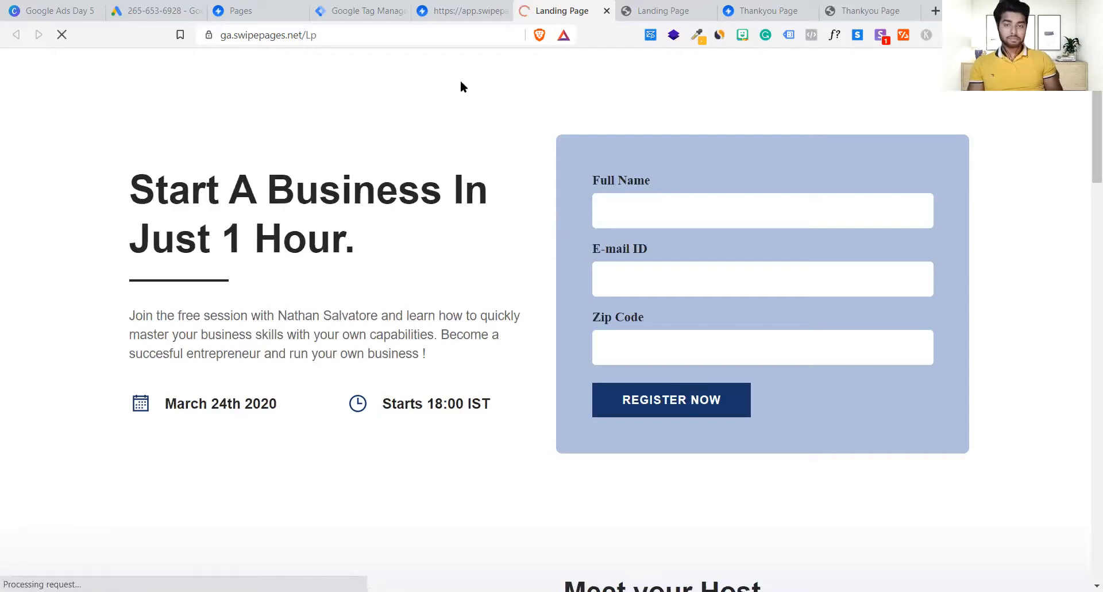
pyautogui.click(208, 36)
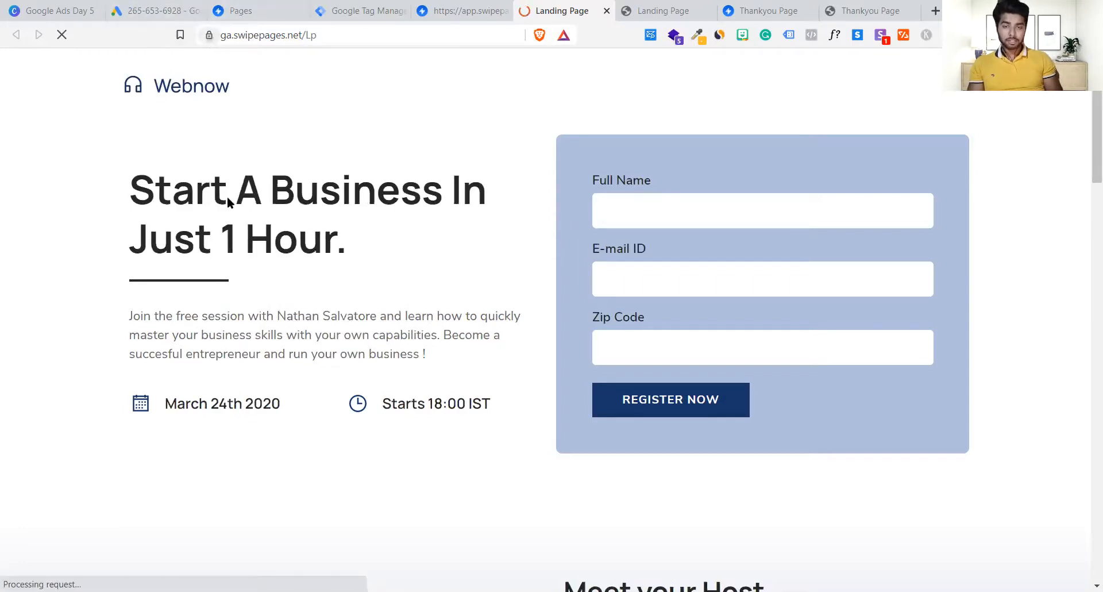
pyautogui.click(270, 191)
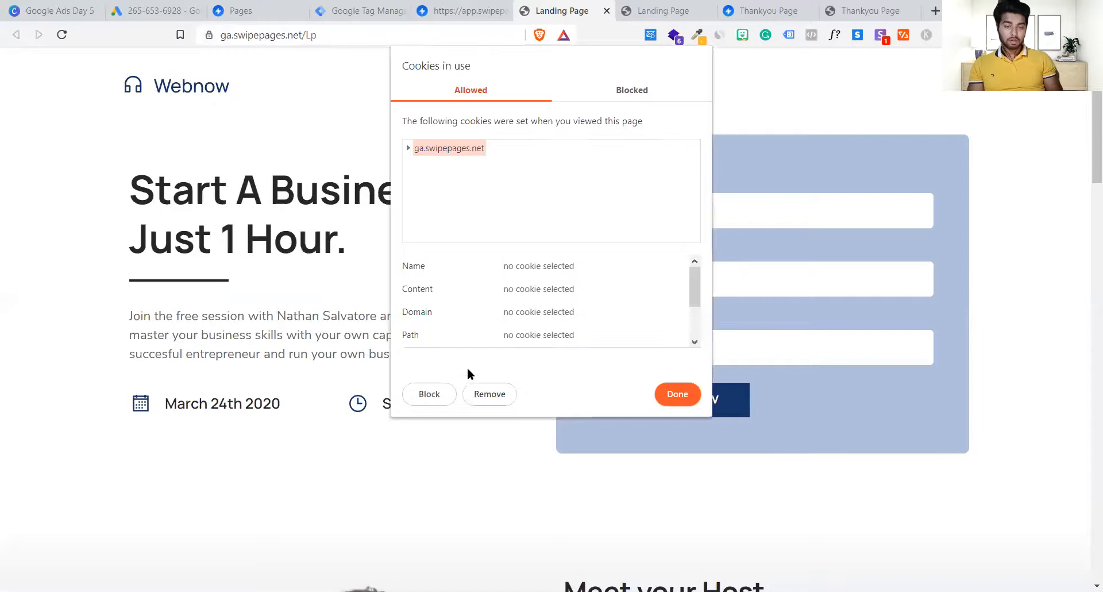
pyautogui.click(483, 394)
pyautogui.click(659, 391)
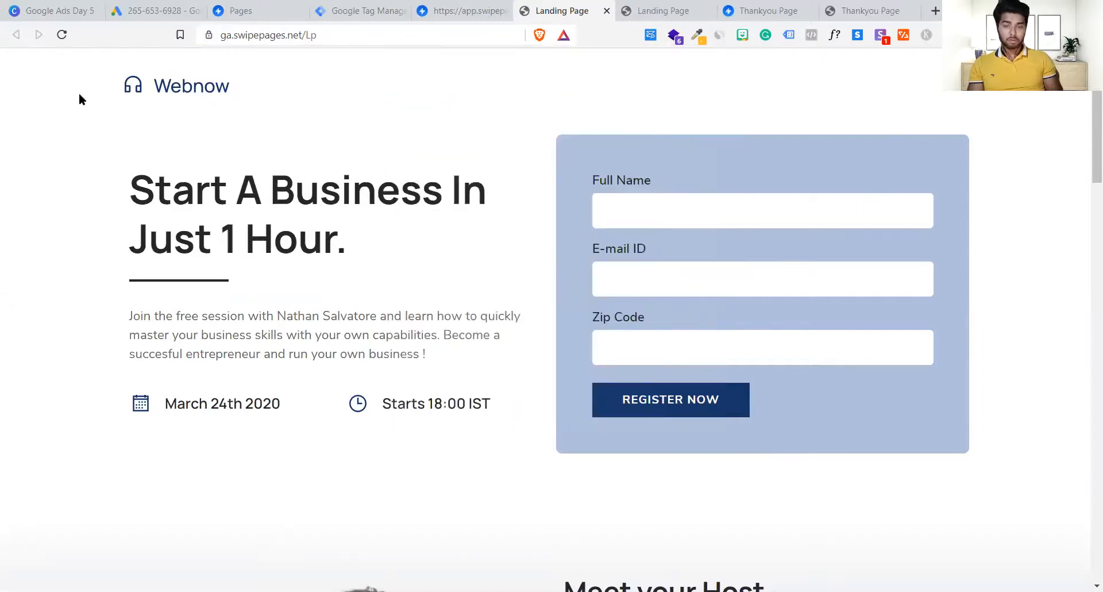
pyautogui.click(56, 37)
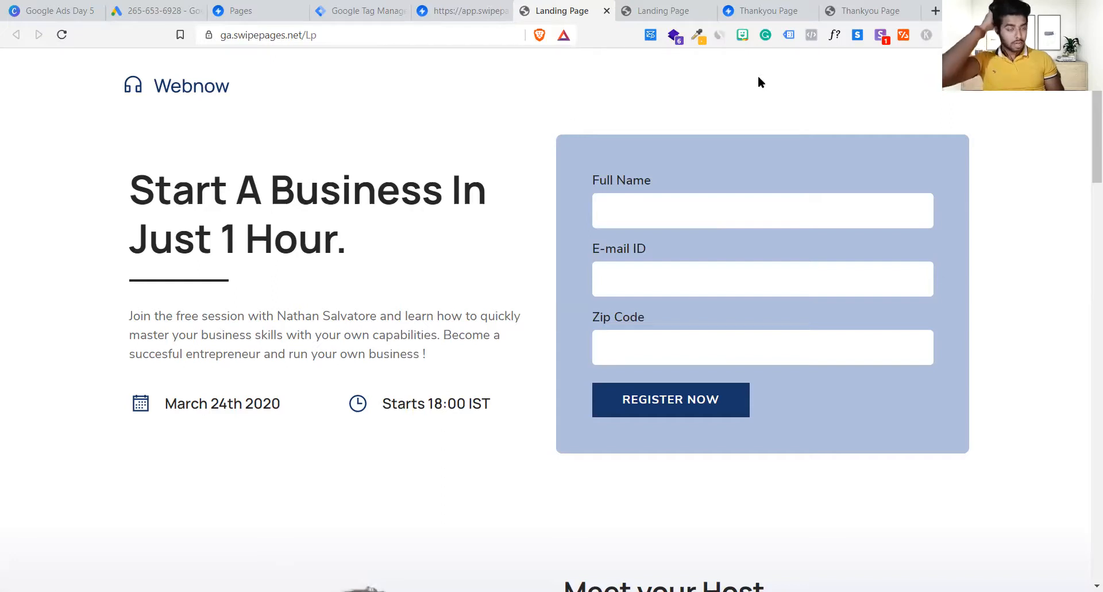
# Step: Enable Tag Assistant Legacy on the live landing page and confirm it finds one Google Tag Manager tag
pyautogui.click(794, 36)
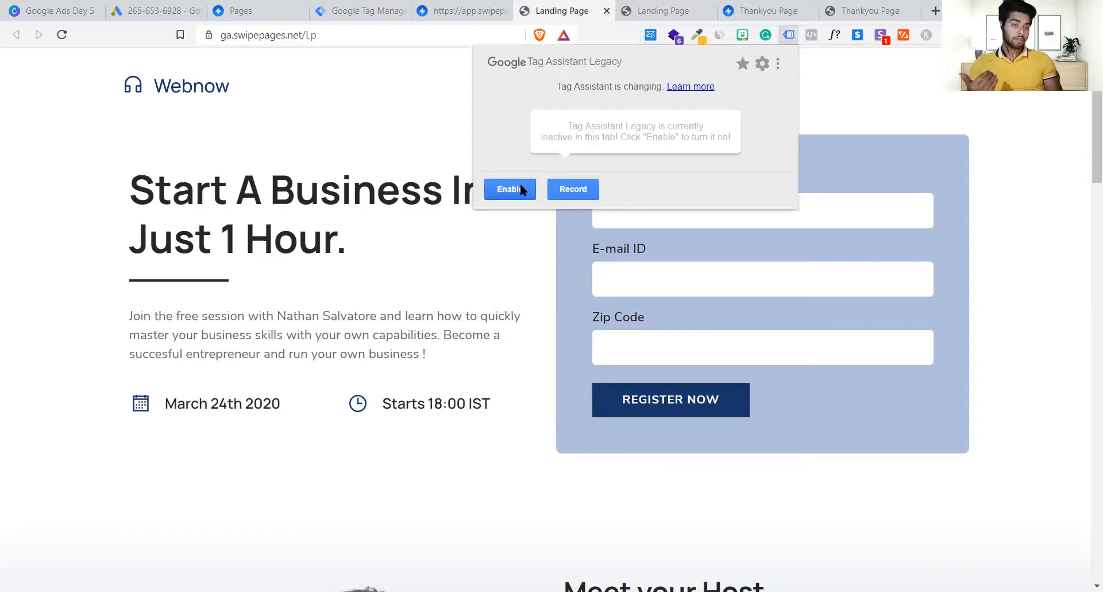
pyautogui.click(522, 190)
pyautogui.click(396, 239)
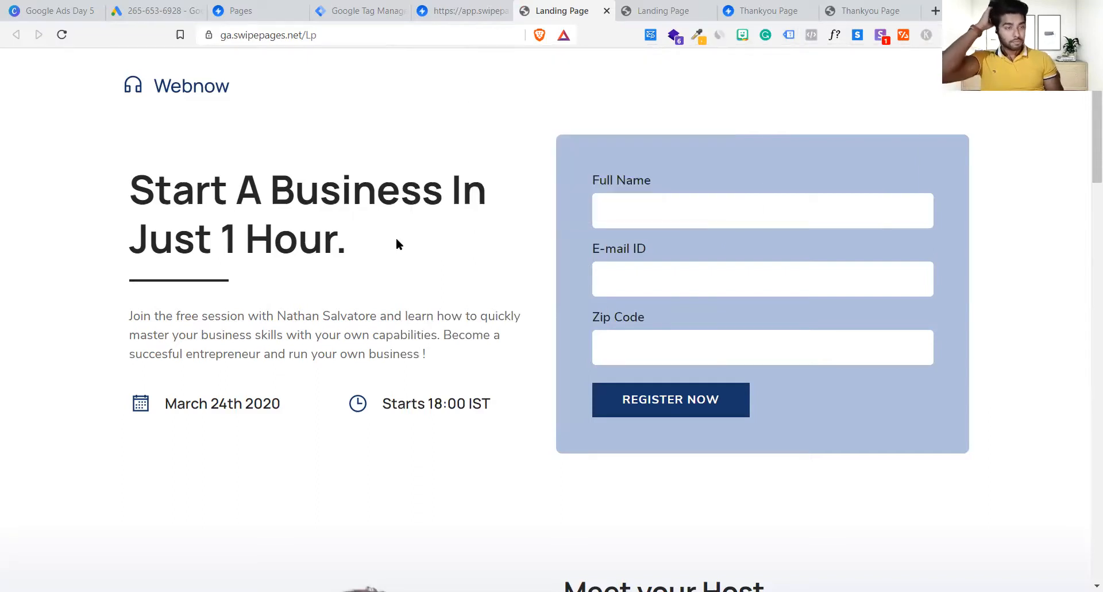
pyautogui.click(788, 37)
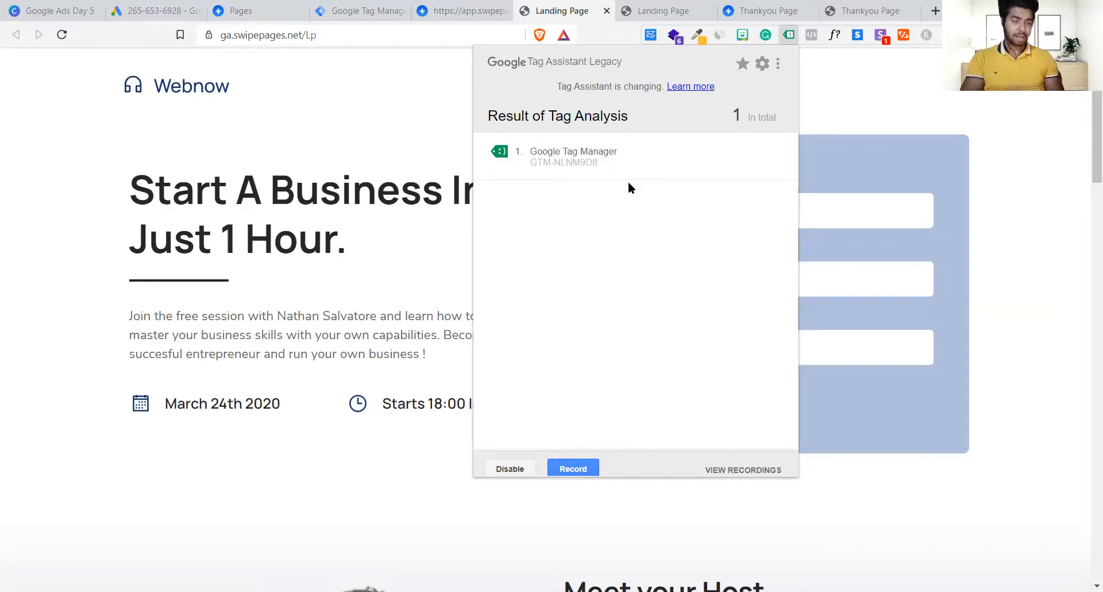
pyautogui.click(1026, 206)
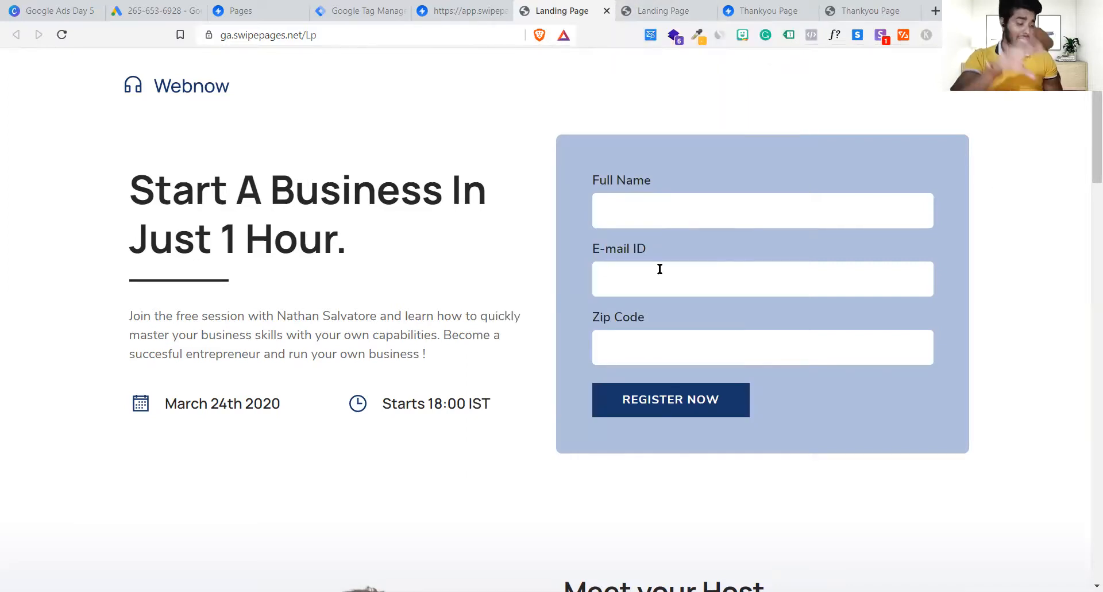
# Step: Enter a test name in the live form's Full Name field and move down to Zip Code
pyautogui.scroll(-1, 660, 267)
pyautogui.scroll(1, 663, 230)
pyautogui.click(668, 204)
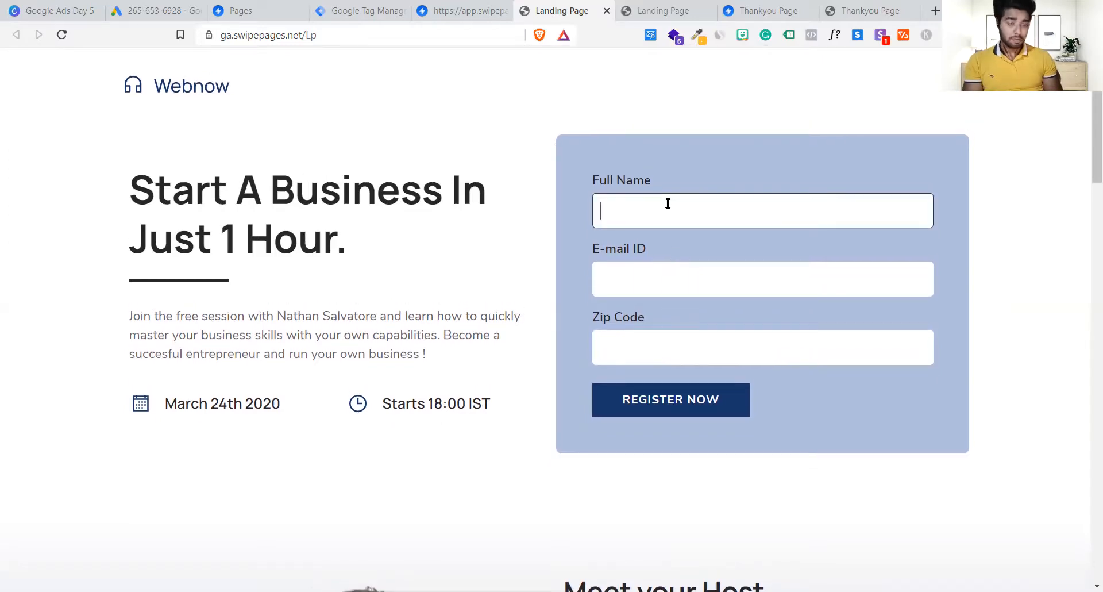
pyautogui.write('vijay')
pyautogui.press('Tab')
pyautogui.press('Tab')
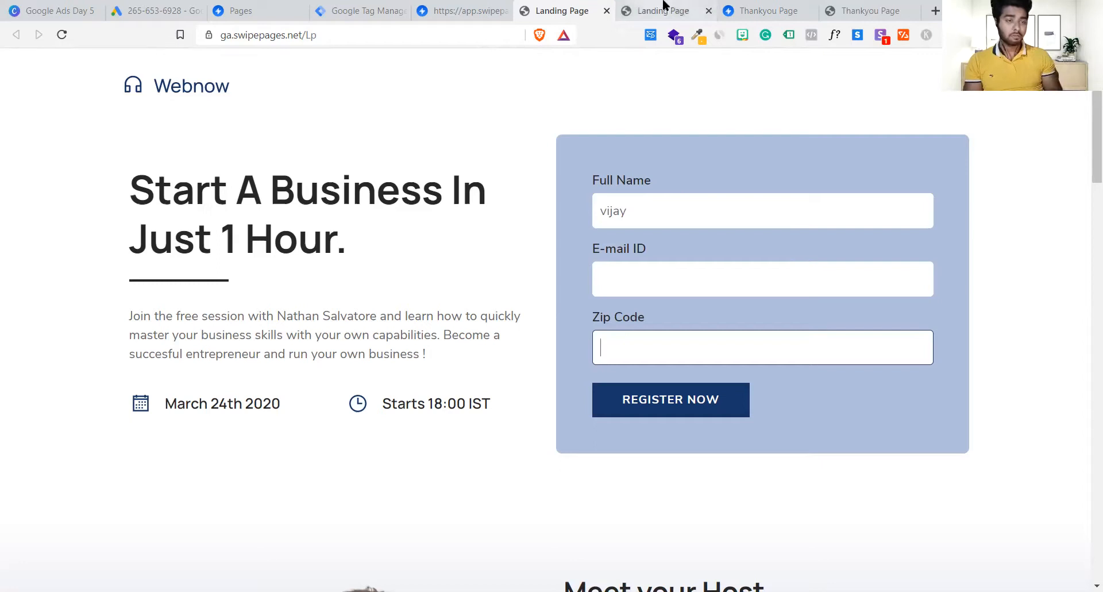
# Step: Place the published thank-you page tab beside the landing page tab, then return to the builder
pyautogui.click(758, 10)
pyautogui.click(859, 7)
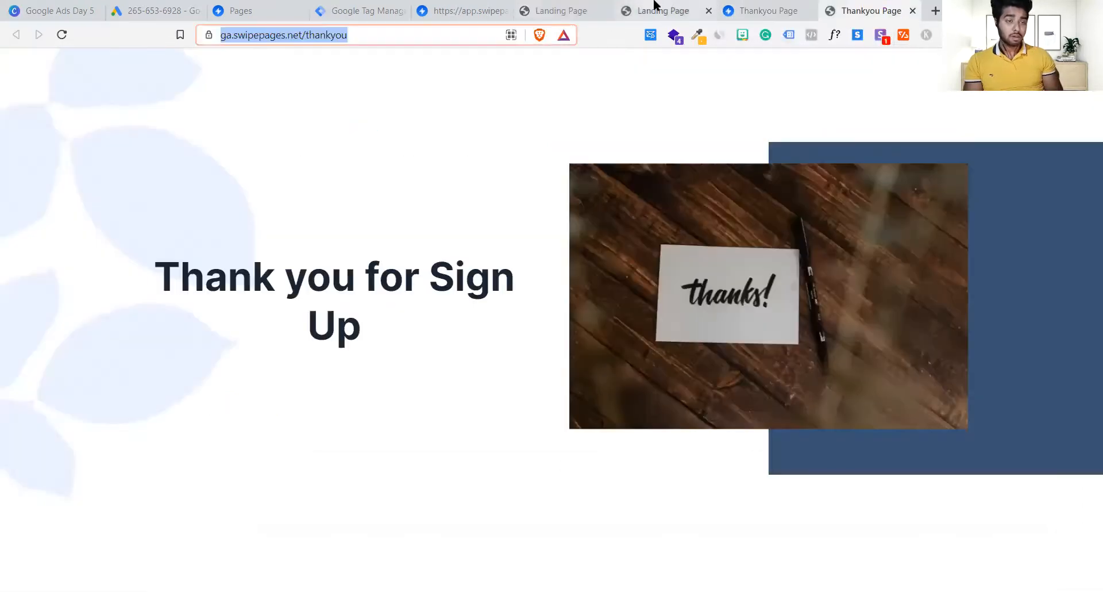
pyautogui.moveTo(835, 6); pyautogui.dragTo(632, 10)
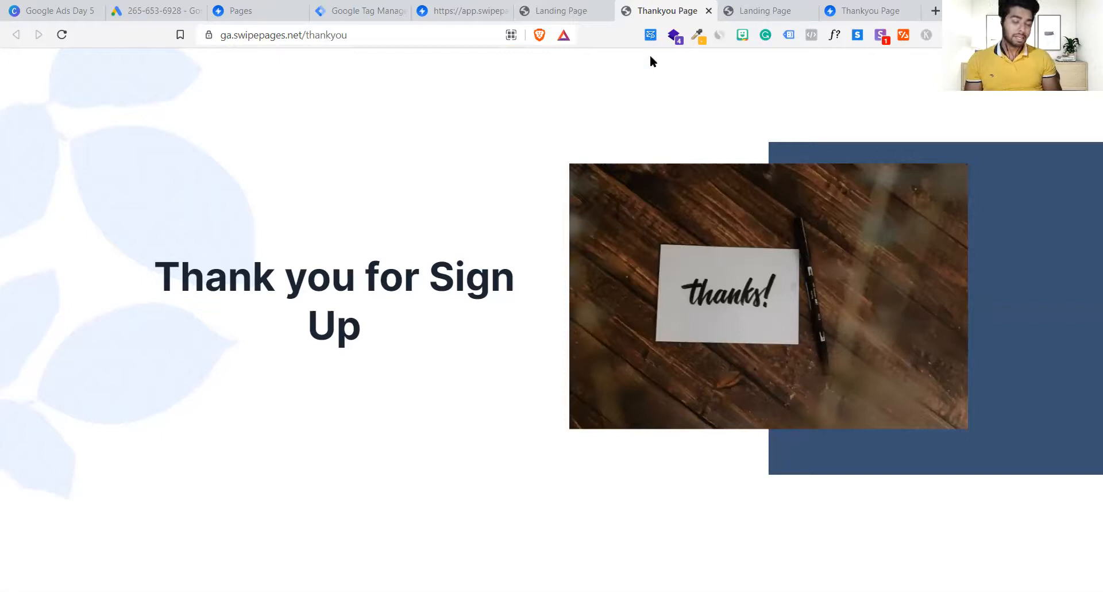
pyautogui.click(549, 7)
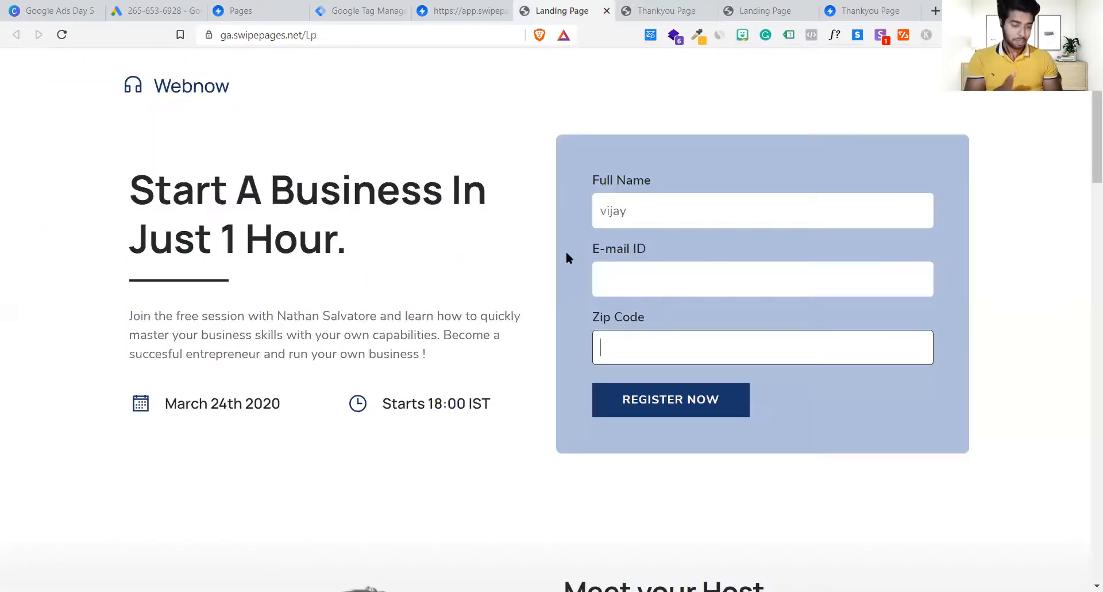
pyautogui.click(667, 14)
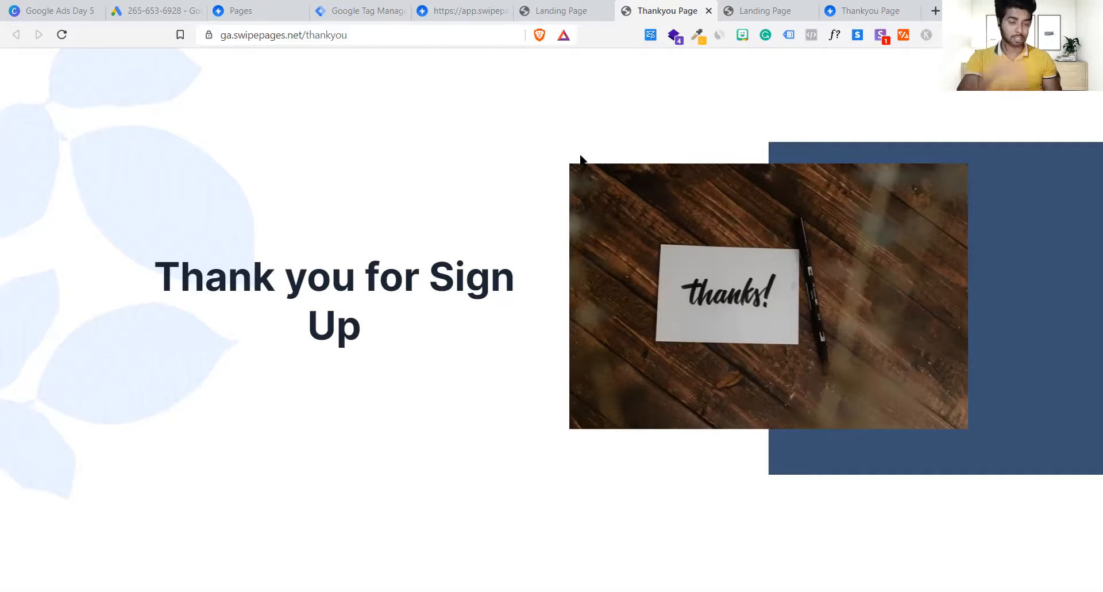
pyautogui.click(453, 10)
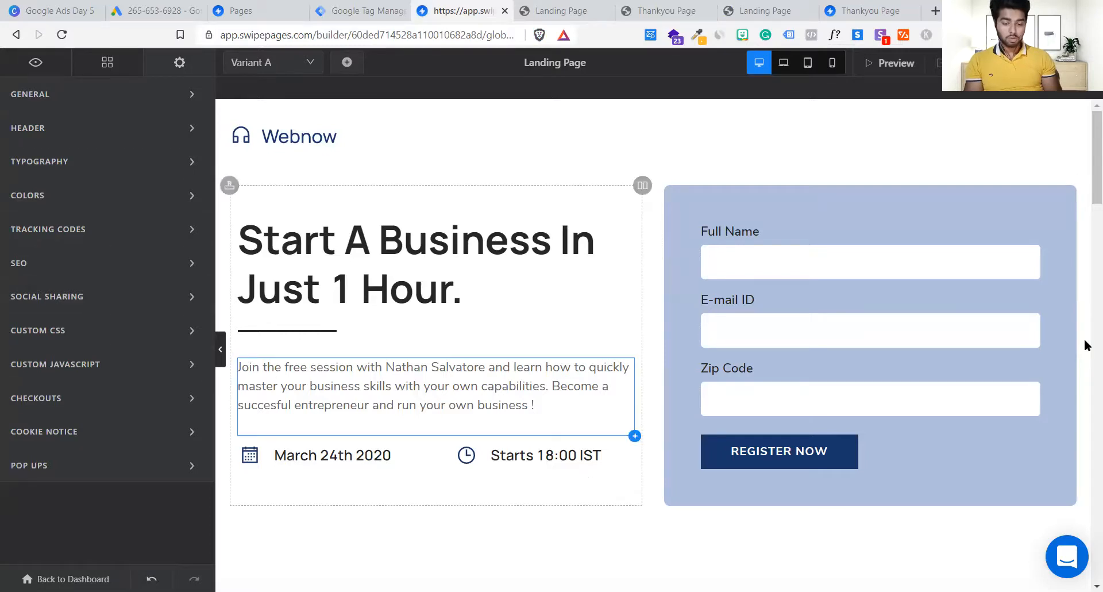
pyautogui.scroll(-8, 505, 435)
pyautogui.hotkey('ctrl', '-')
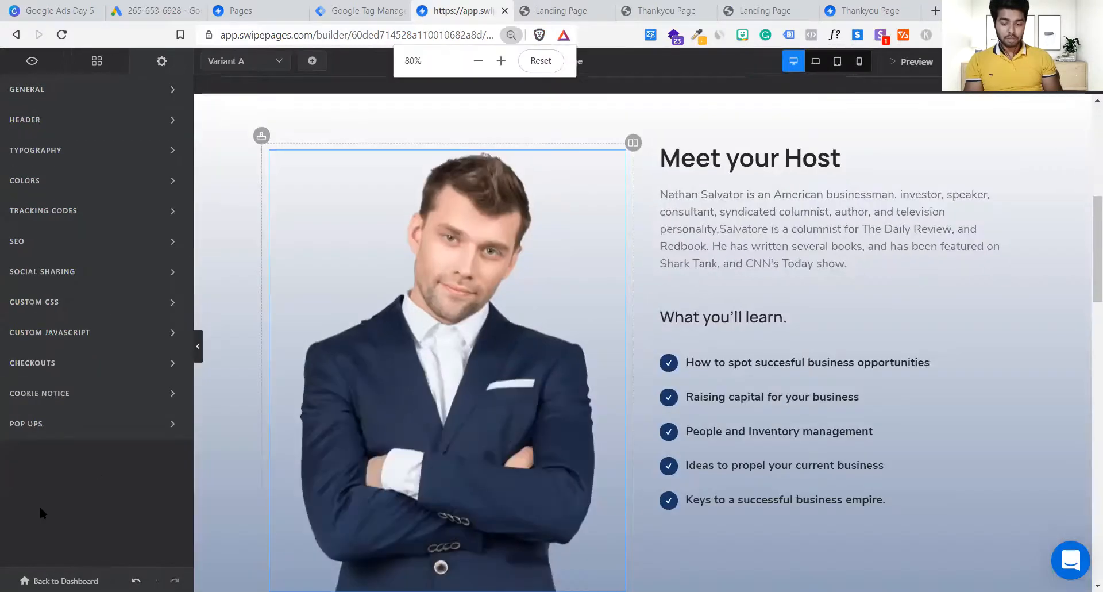
pyautogui.hotkey('ctrl', '-')
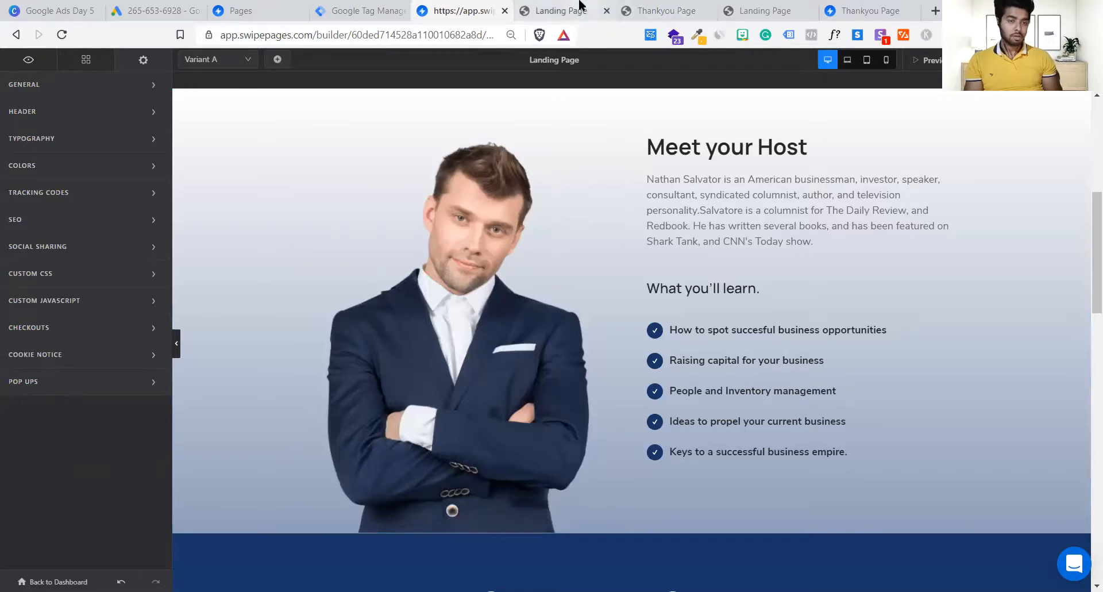
pyautogui.click(579, 8)
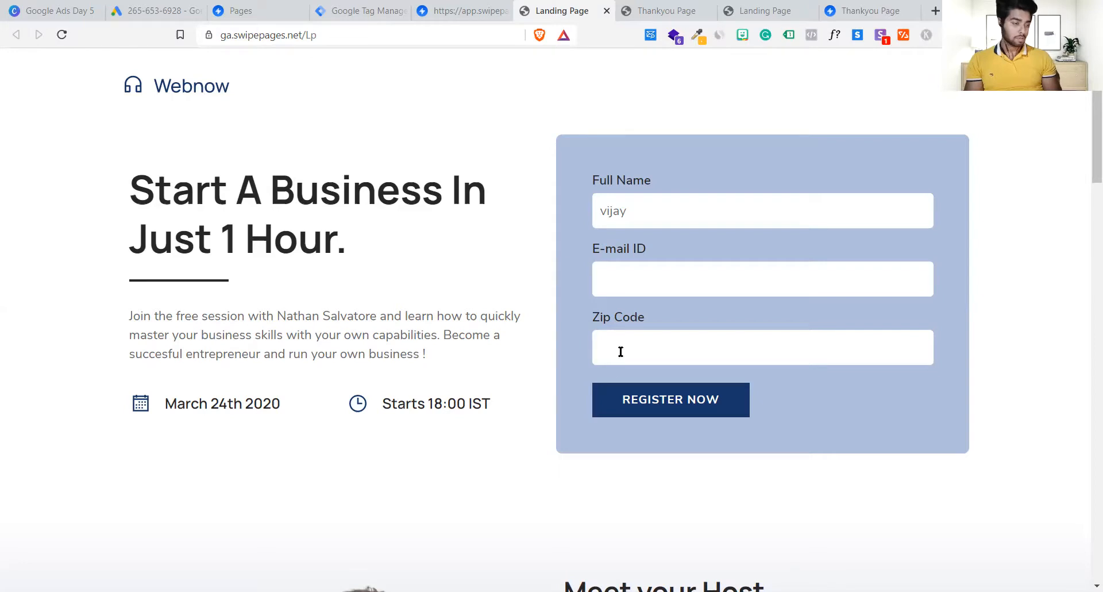
# Step: Return from the thank-you page to the live landing page and review its heading and intro text
pyautogui.click(629, 6)
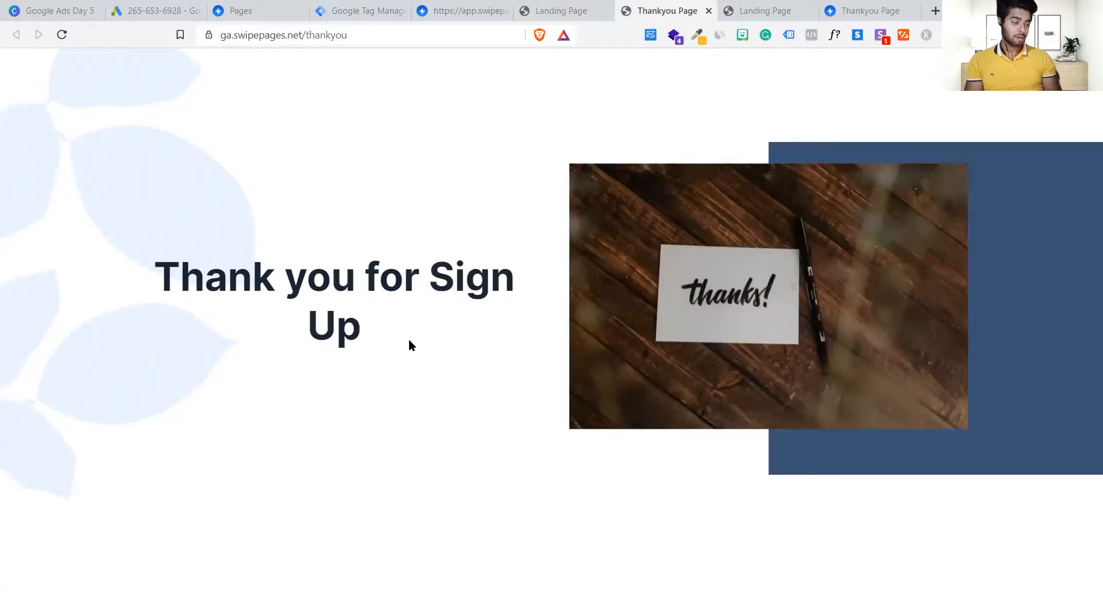
pyautogui.click(547, 10)
pyautogui.moveTo(140, 193); pyautogui.dragTo(574, 349)
pyautogui.click(491, 357)
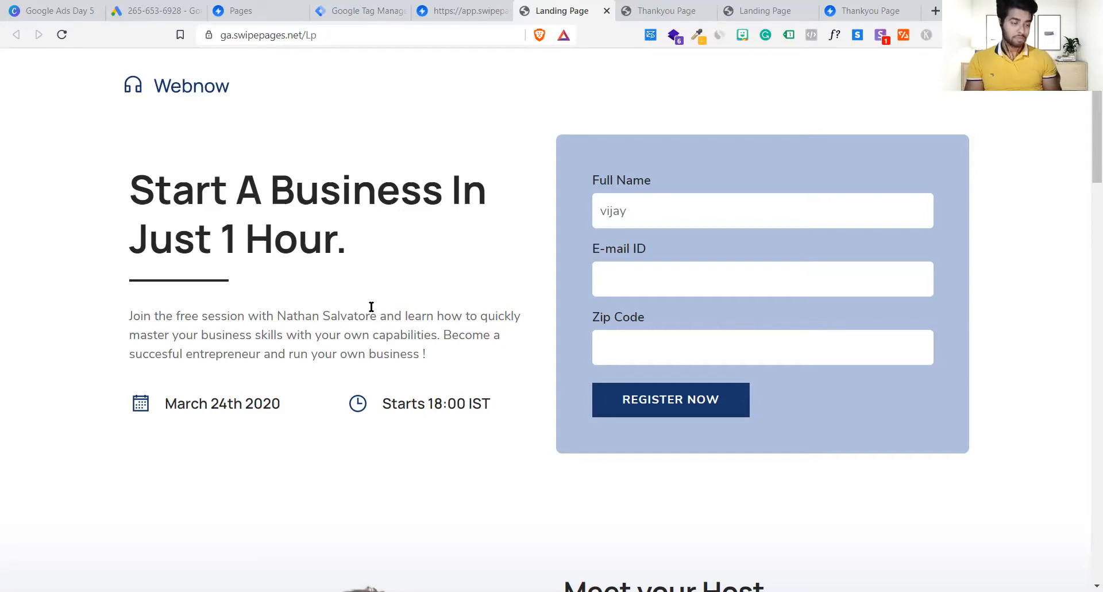
pyautogui.scroll(-8, 285, 255)
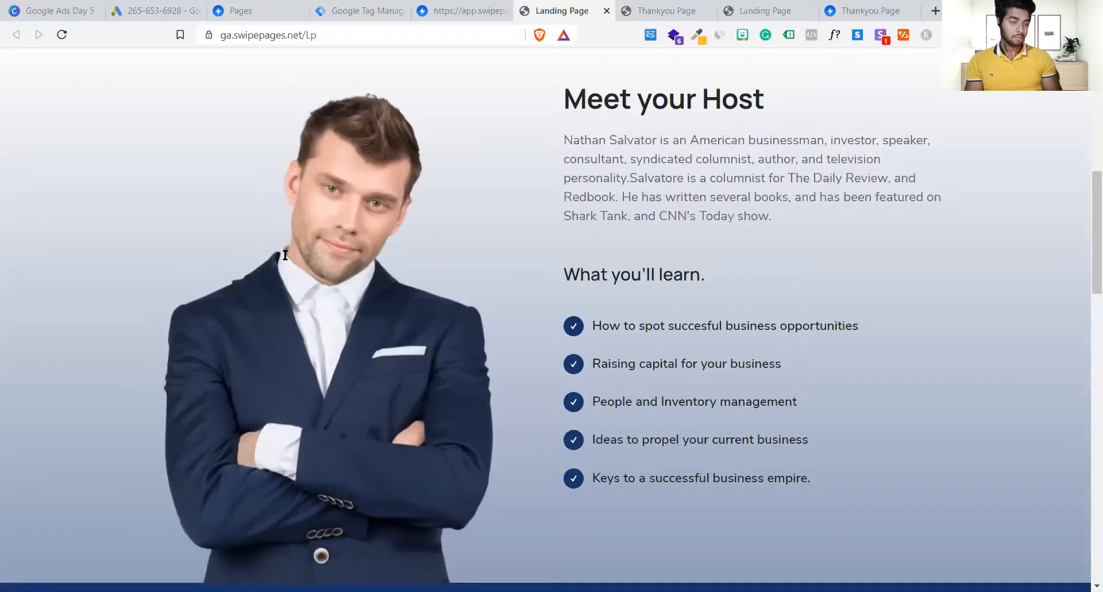
pyautogui.scroll(7, 285, 254)
pyautogui.scroll(2, 283, 249)
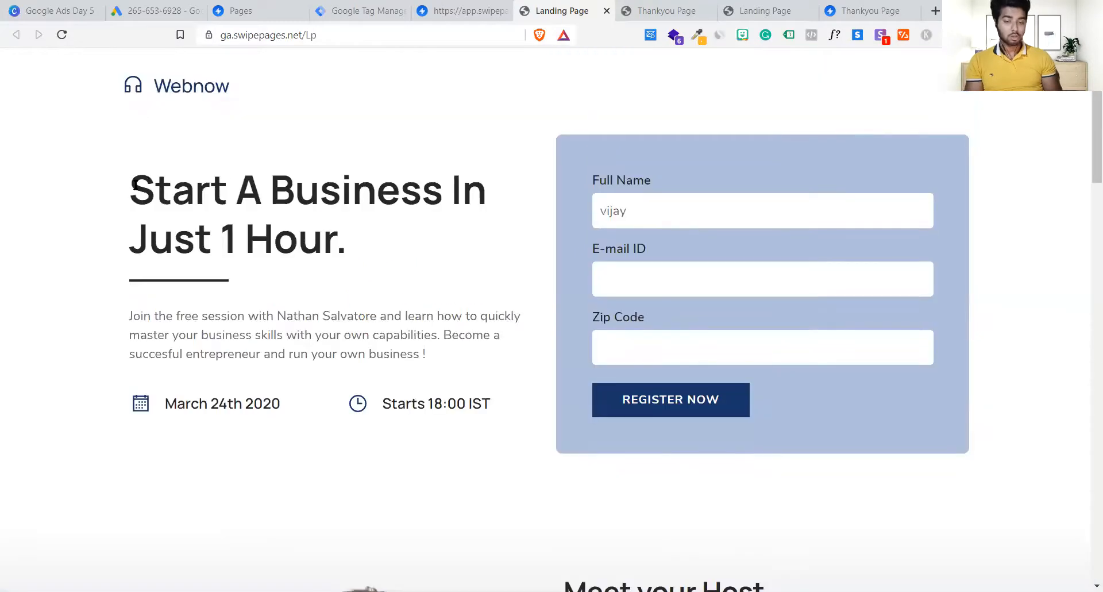
pyautogui.moveTo(126, 187); pyautogui.dragTo(858, 192)
# Step: Step through the Full Name, E-mail ID and Zip Code fields, then check the thank-you and Tag Manager tabs
pyautogui.click(823, 199)
pyautogui.click(807, 281)
pyautogui.click(800, 343)
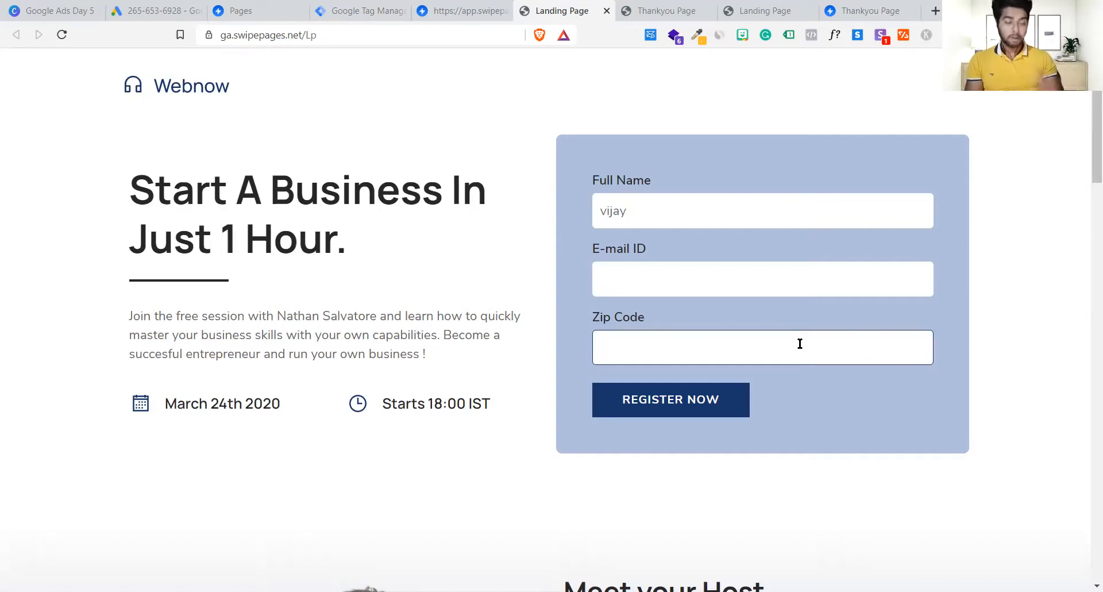
pyautogui.click(667, 86)
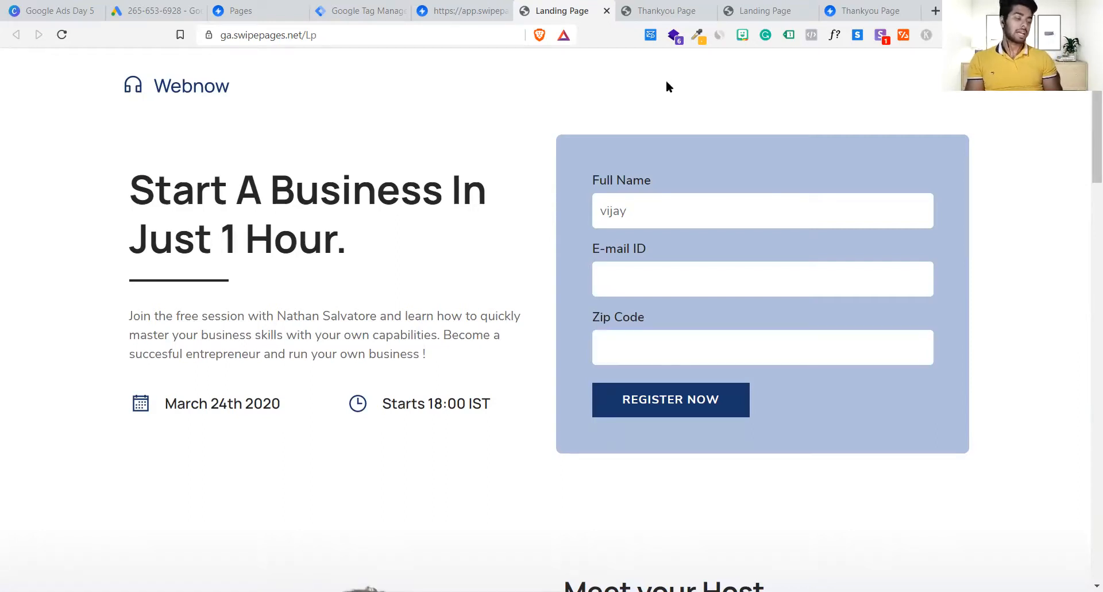
pyautogui.click(667, 10)
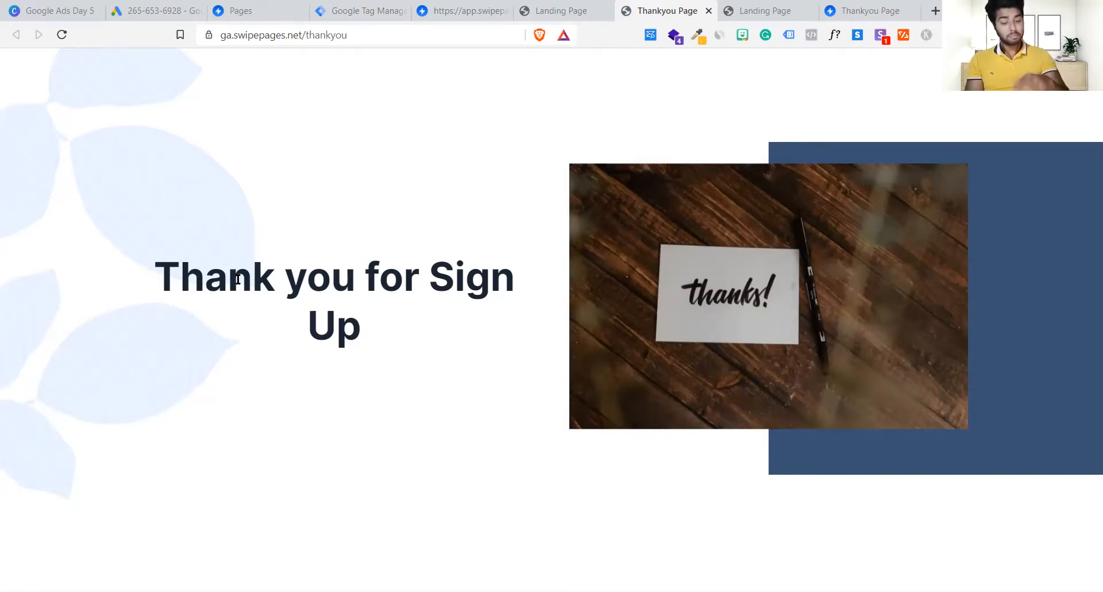
pyautogui.click(588, 8)
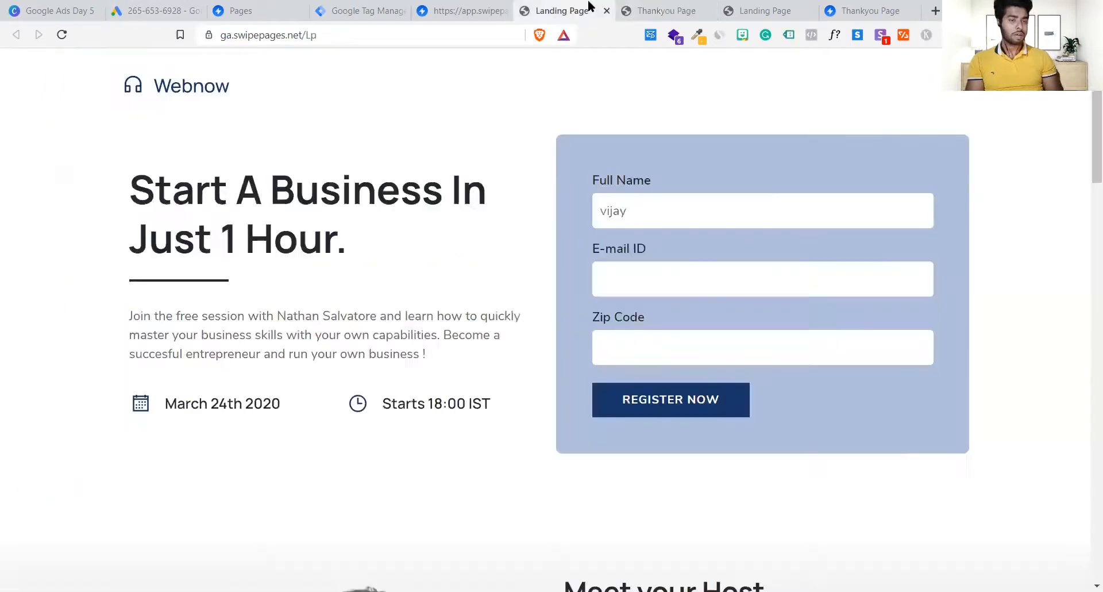
pyautogui.click(365, 7)
# Step: Reset the builder's zoom to 100%, close the builder tab, and reopen the Landing Page overview
pyautogui.click(465, 9)
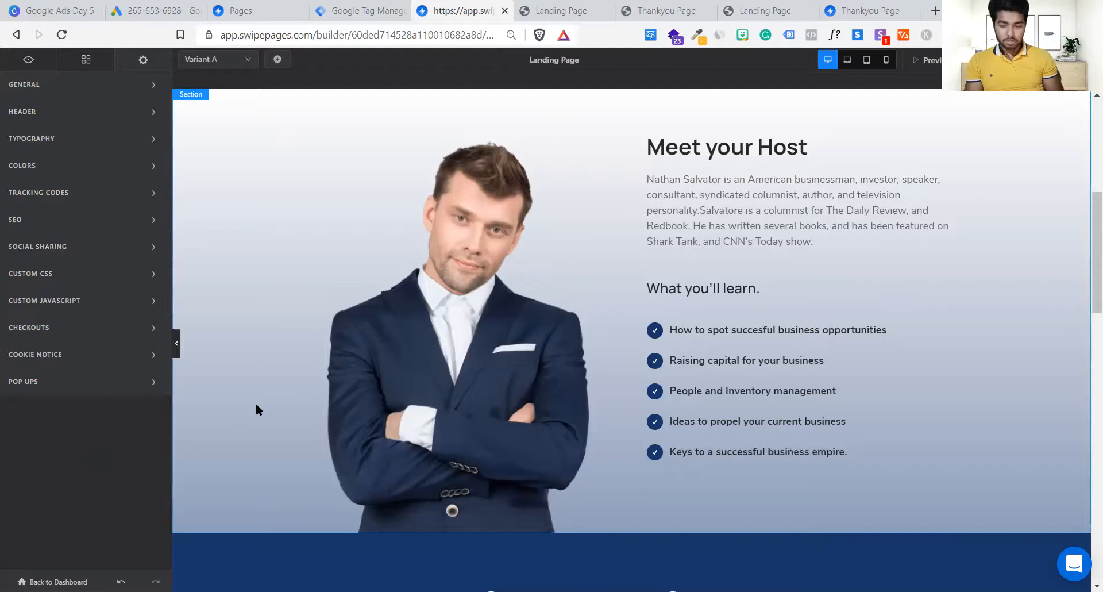
pyautogui.hotkey('ctrl', '-')
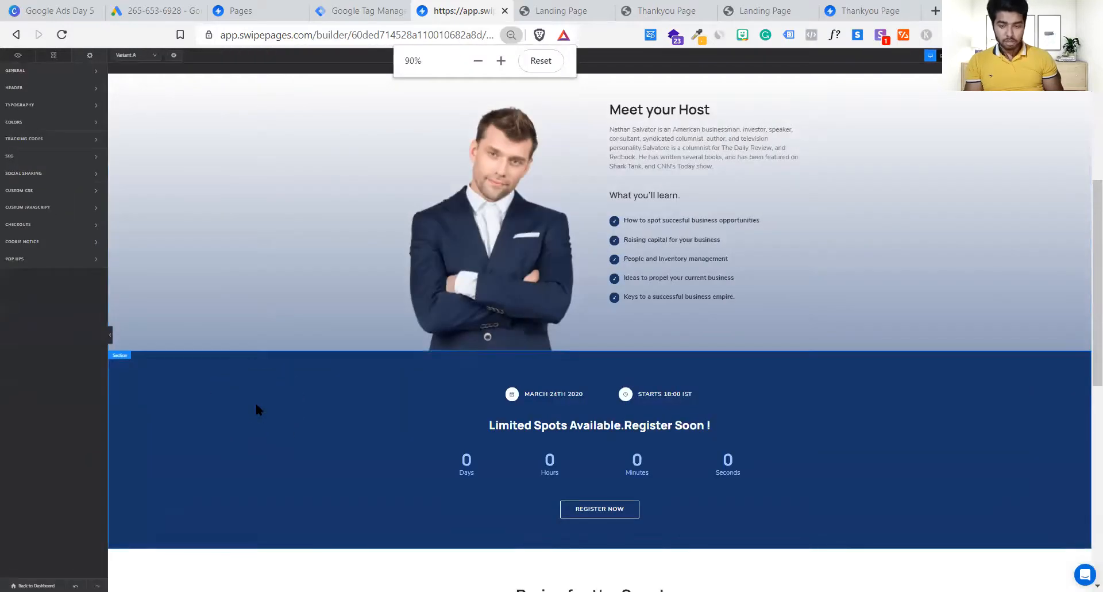
pyautogui.click(256, 402)
pyautogui.hotkey('ctrl', '+')
pyautogui.hotkey('ctrl', '+')
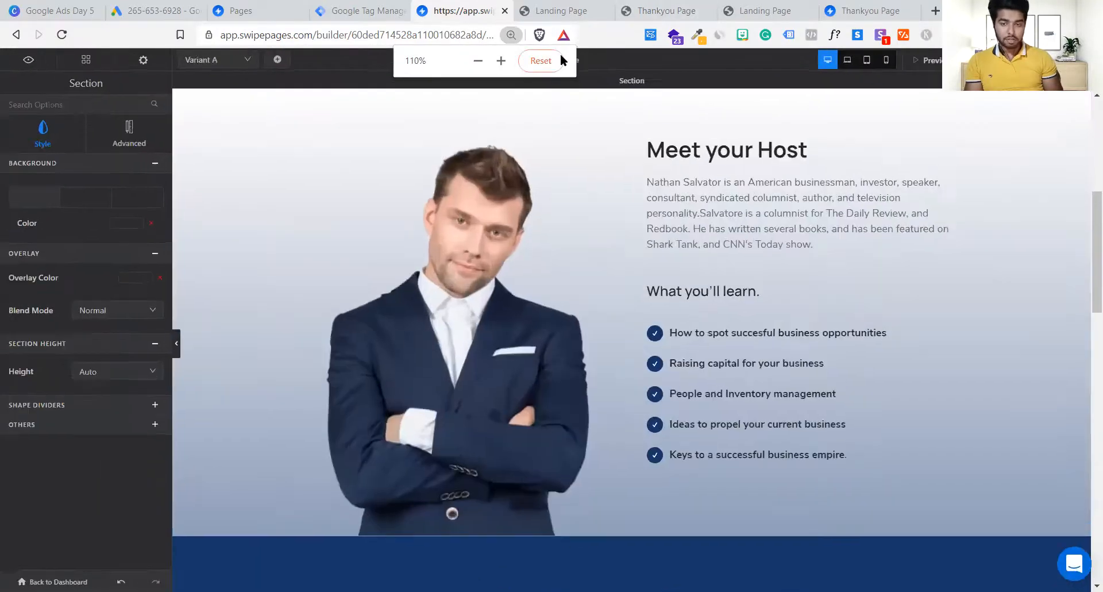
pyautogui.click(559, 59)
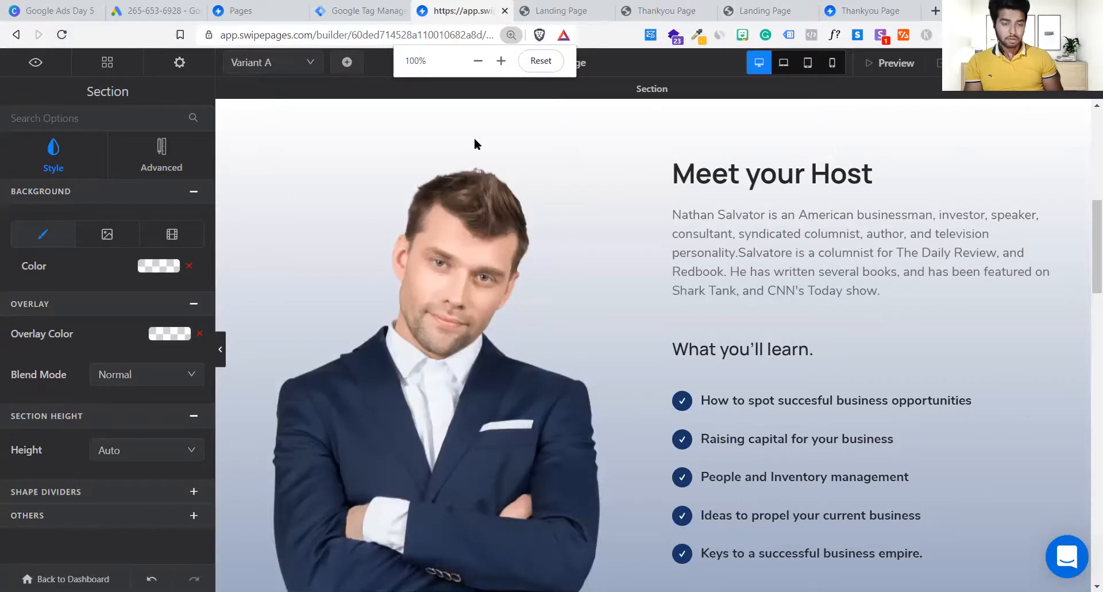
pyautogui.hotkey('ctrl', 'w')
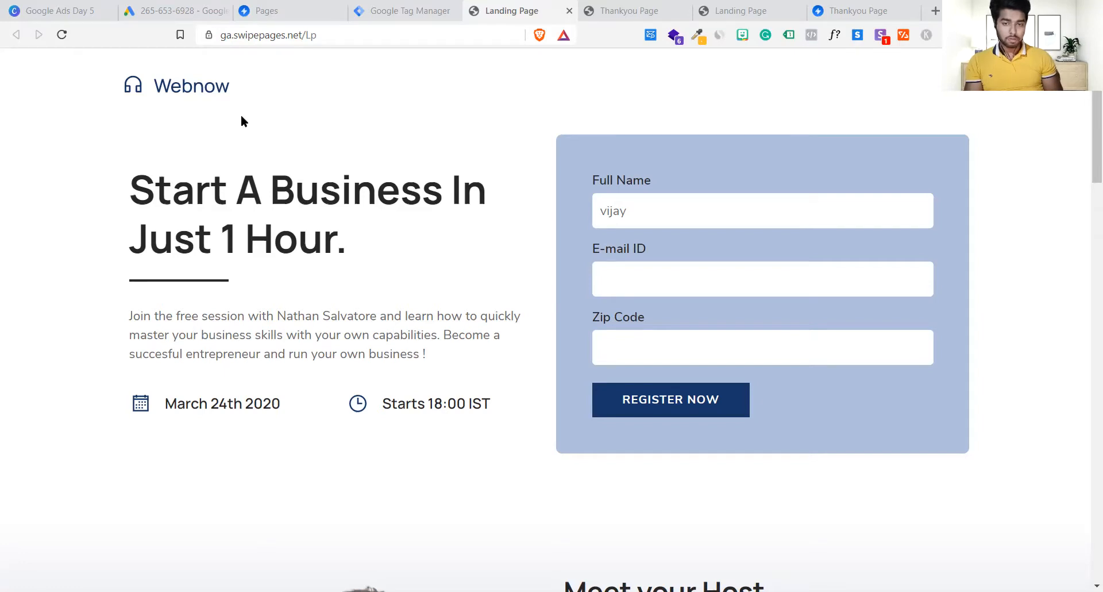
pyautogui.hotkey('ctrl', 'shift', 't')
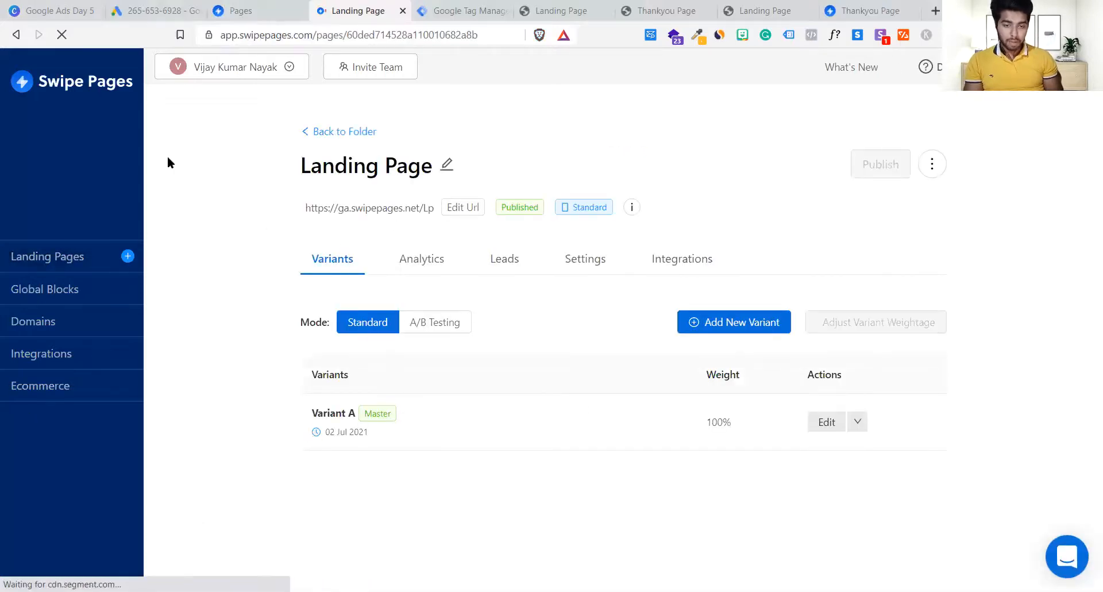
# Step: Open the Thankyou Page from the Lead gen page folder and edit its Variant A
pyautogui.click(362, 133)
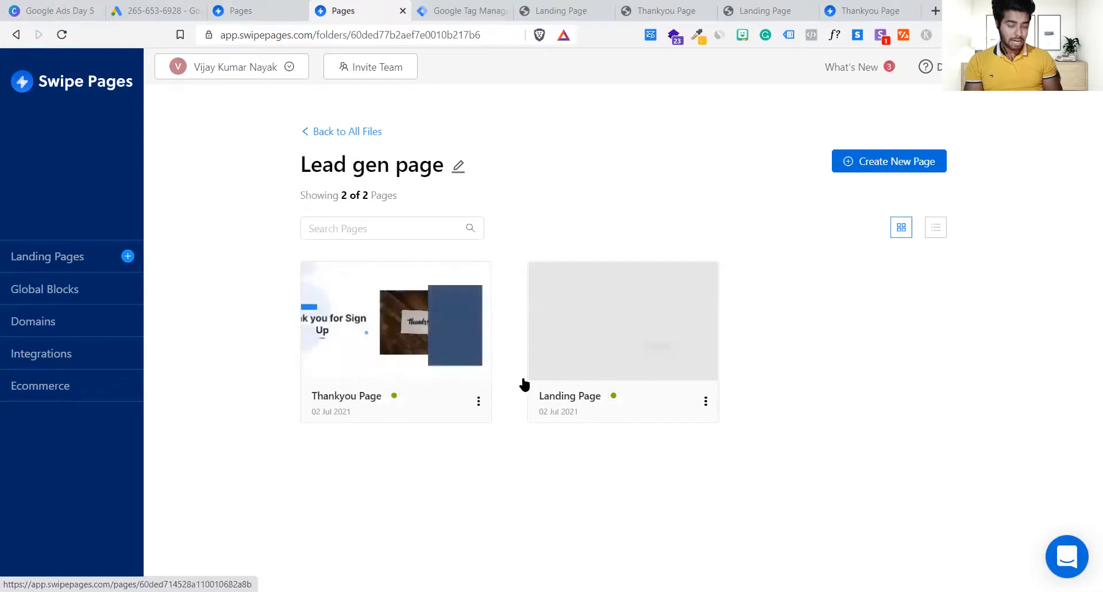
pyautogui.click(378, 351)
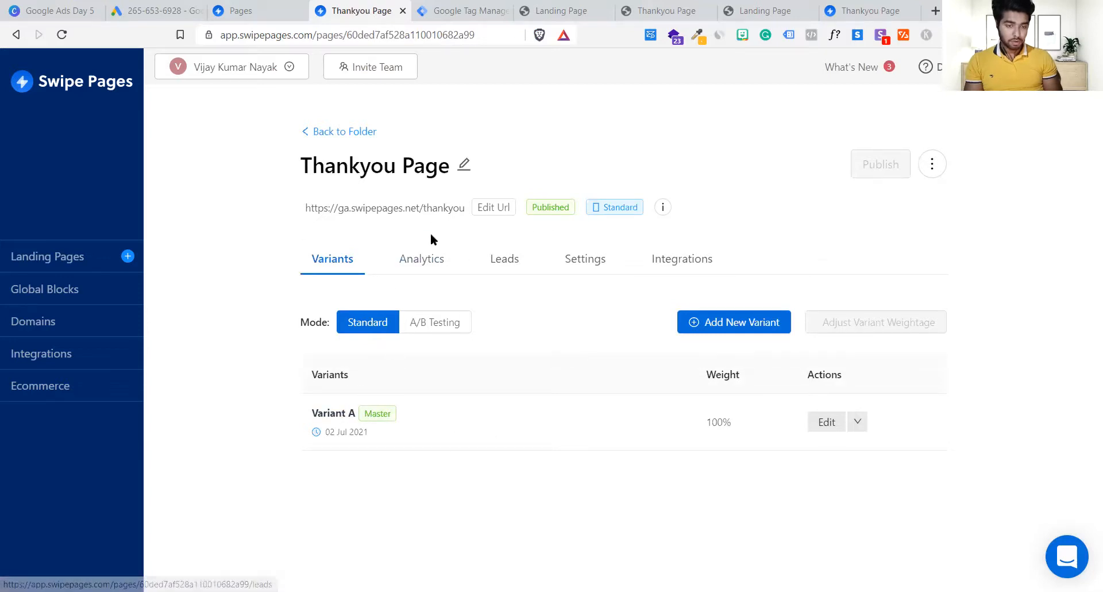
pyautogui.click(331, 424)
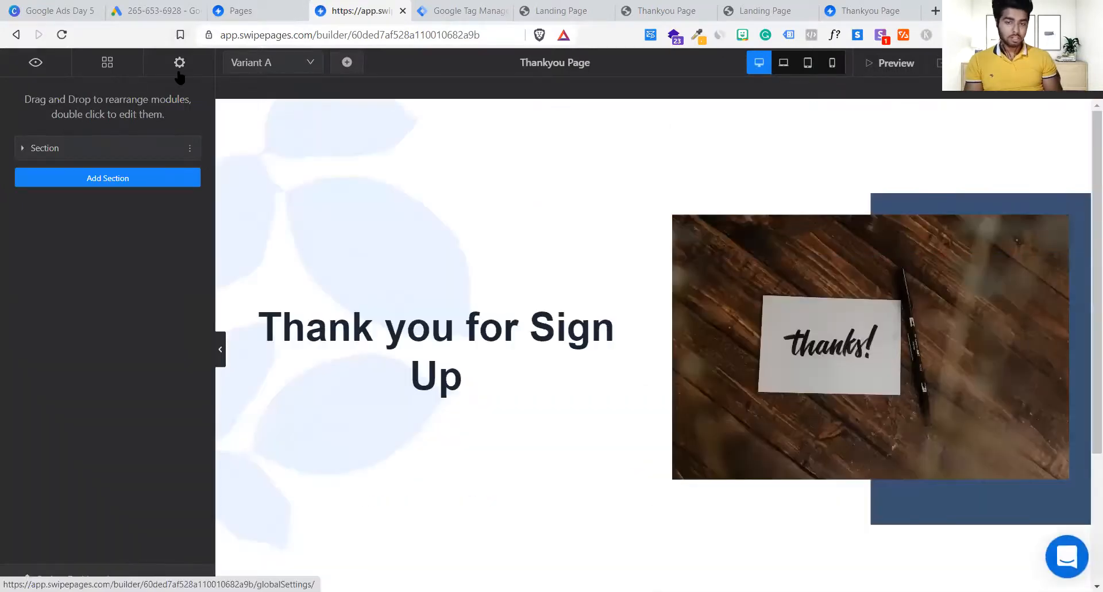
# Step: Open the Thankyou Page's Tracking Codes settings and paste the GTM head snippet into Head
pyautogui.click(180, 73)
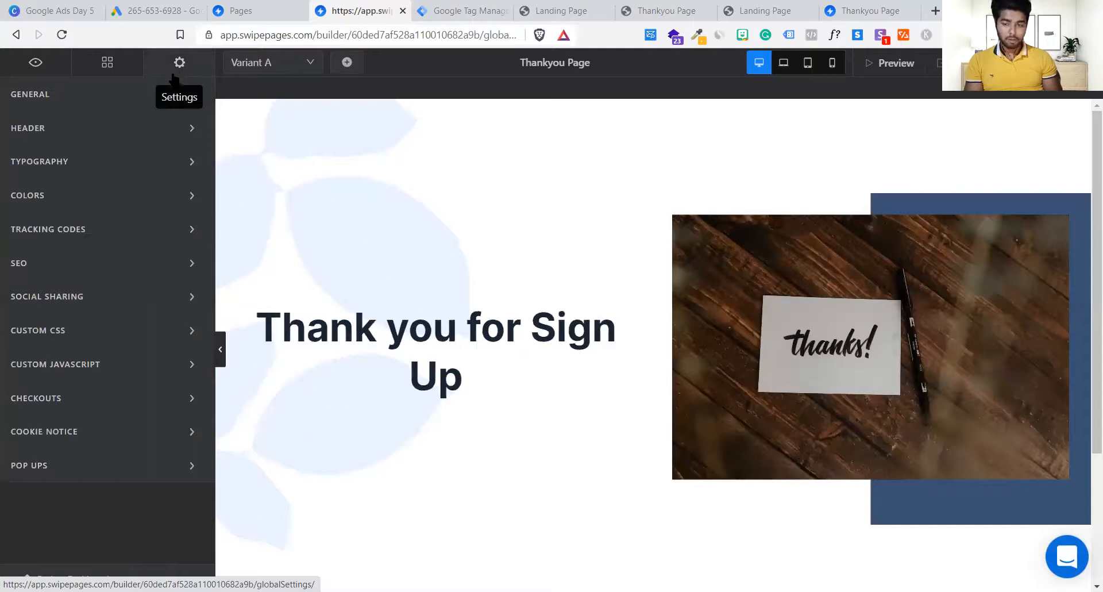
pyautogui.click(61, 233)
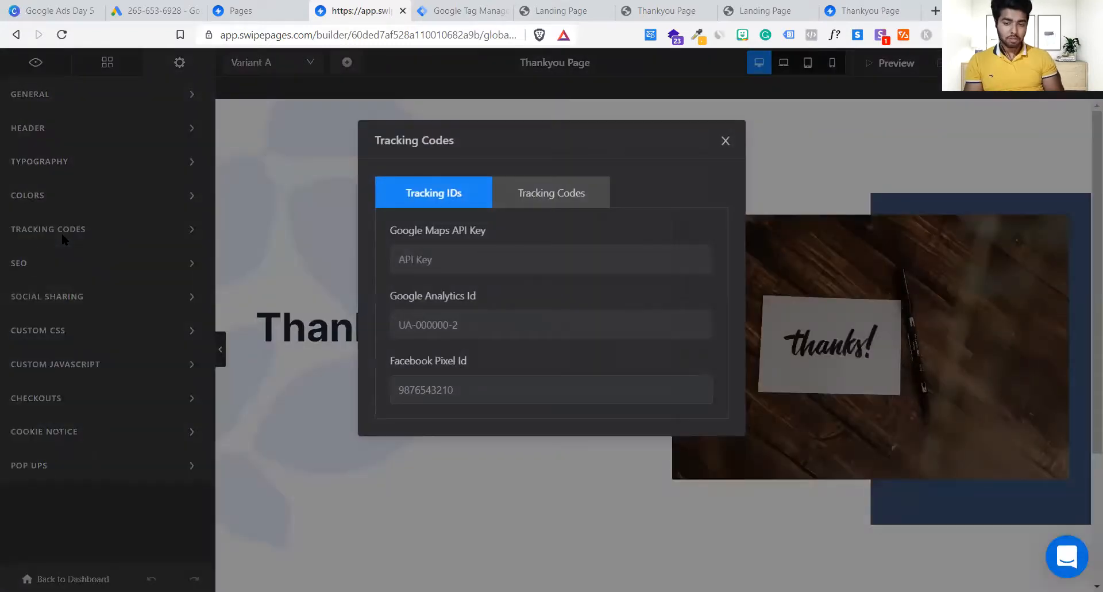
pyautogui.click(523, 194)
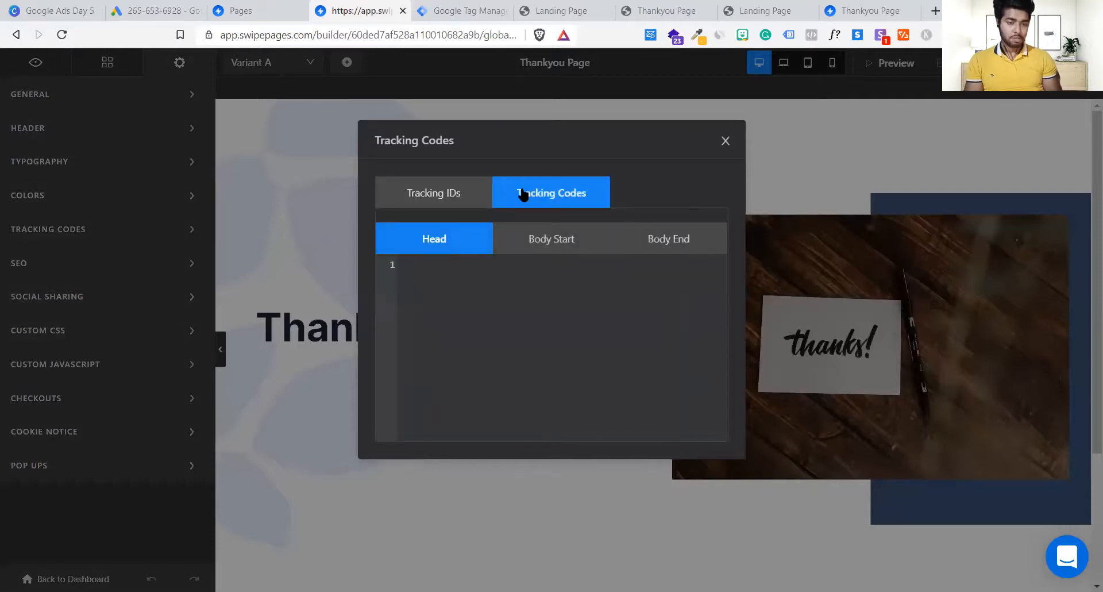
pyautogui.click(423, 9)
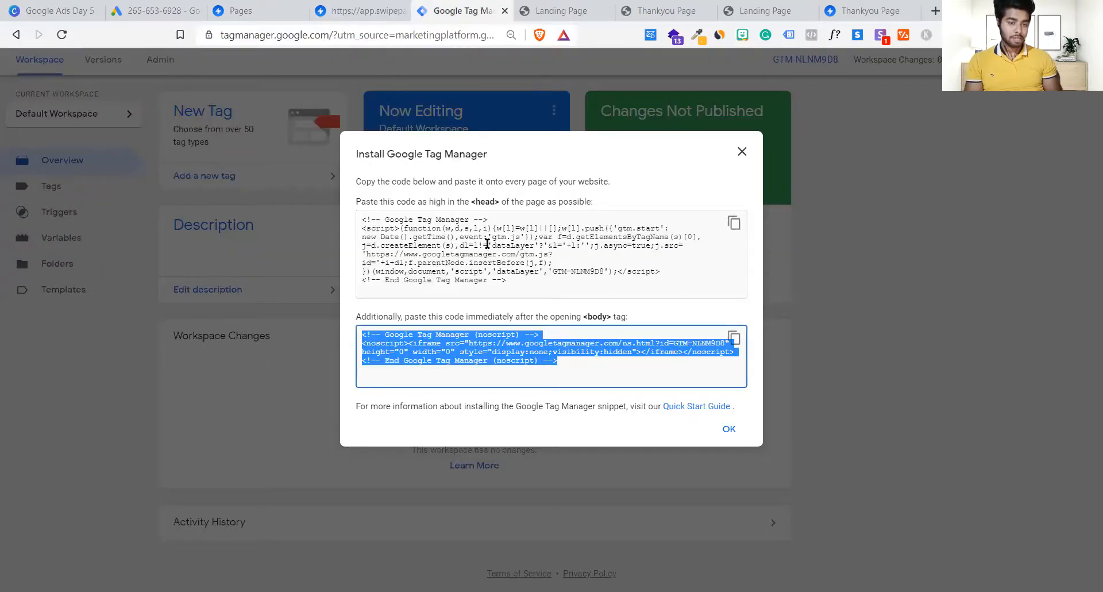
pyautogui.click(720, 212)
pyautogui.click(735, 223)
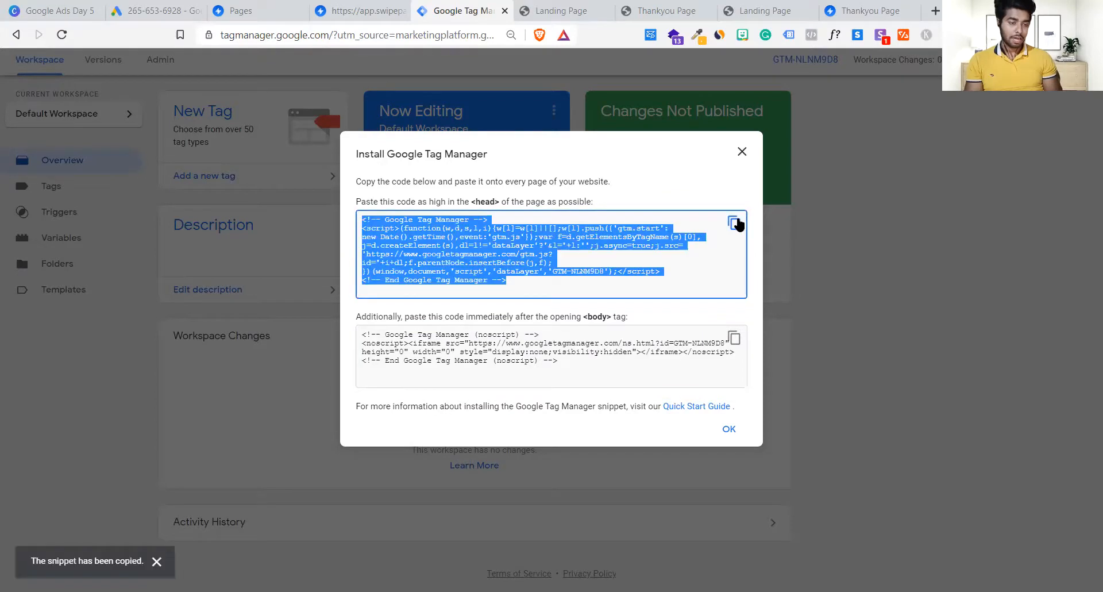
pyautogui.click(332, 7)
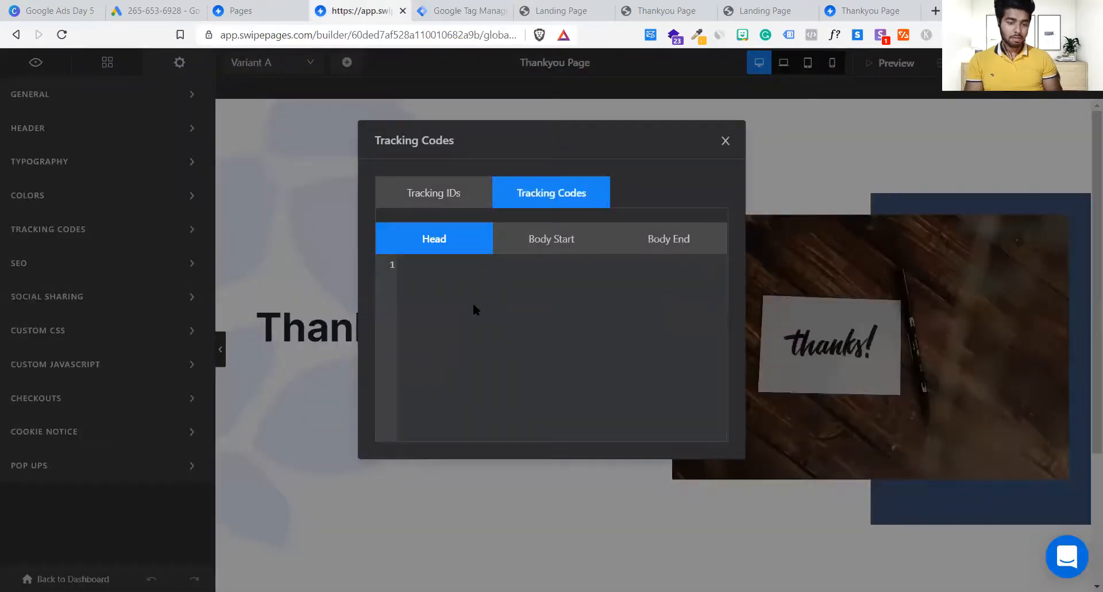
pyautogui.hotkey('ctrl', 'v')
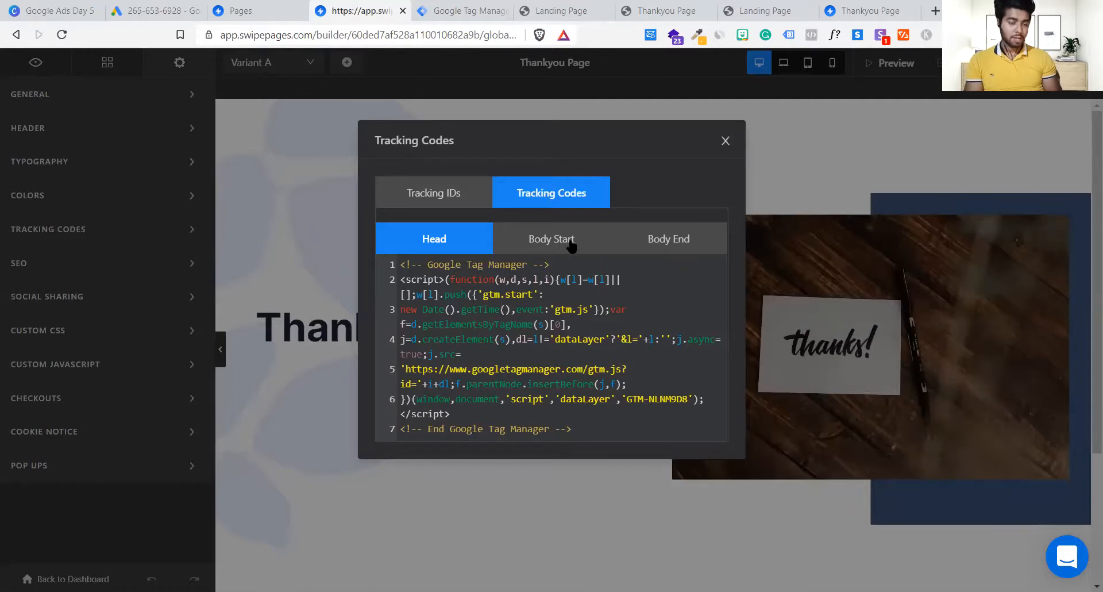
# Step: Paste the GTM noscript body snippet into Body Start, close the dialog, and save the page
pyautogui.click(489, 4)
pyautogui.click(702, 357)
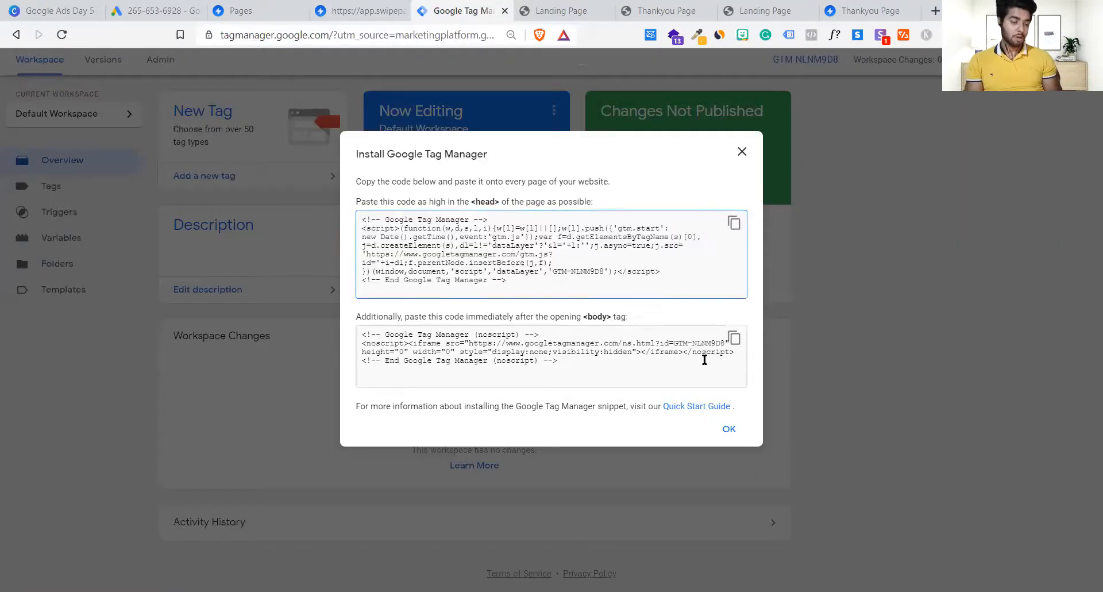
pyautogui.click(734, 339)
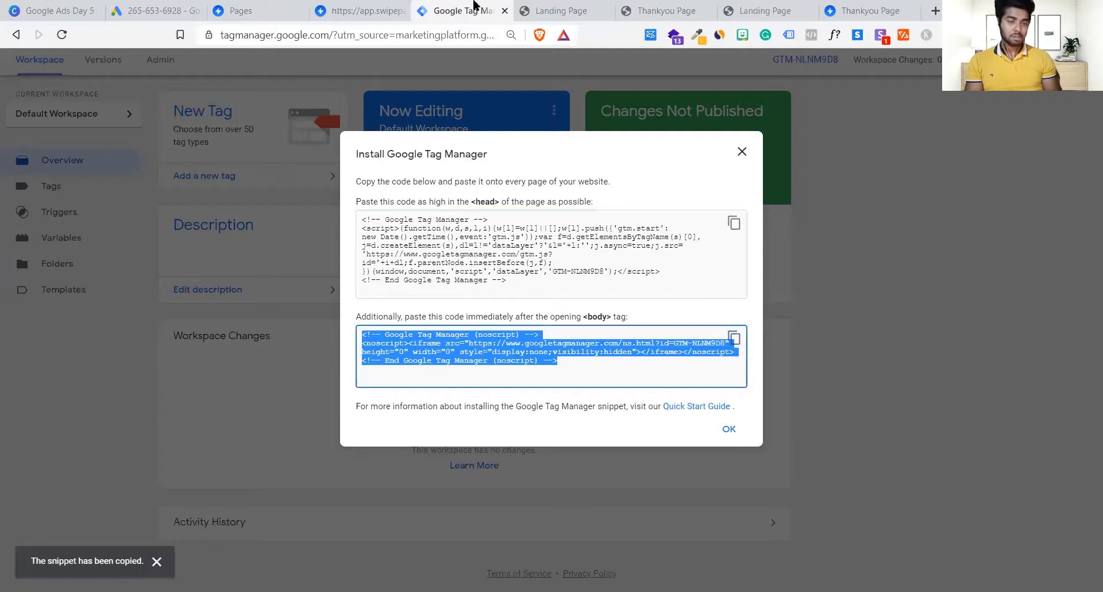
pyautogui.click(350, 9)
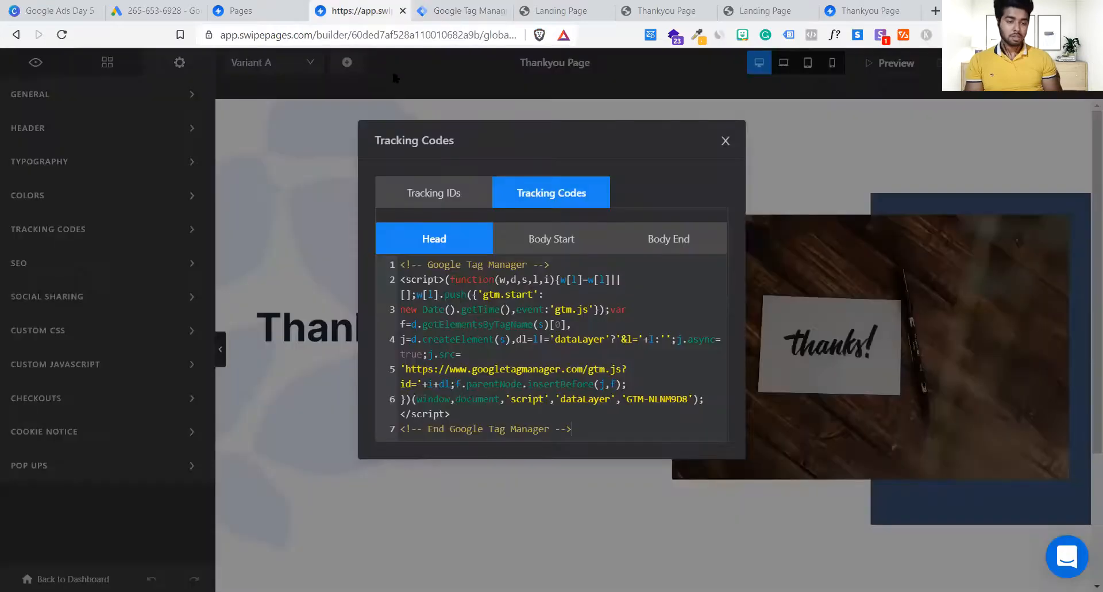
pyautogui.click(536, 242)
pyautogui.click(533, 319)
pyautogui.hotkey('ctrl', 'v')
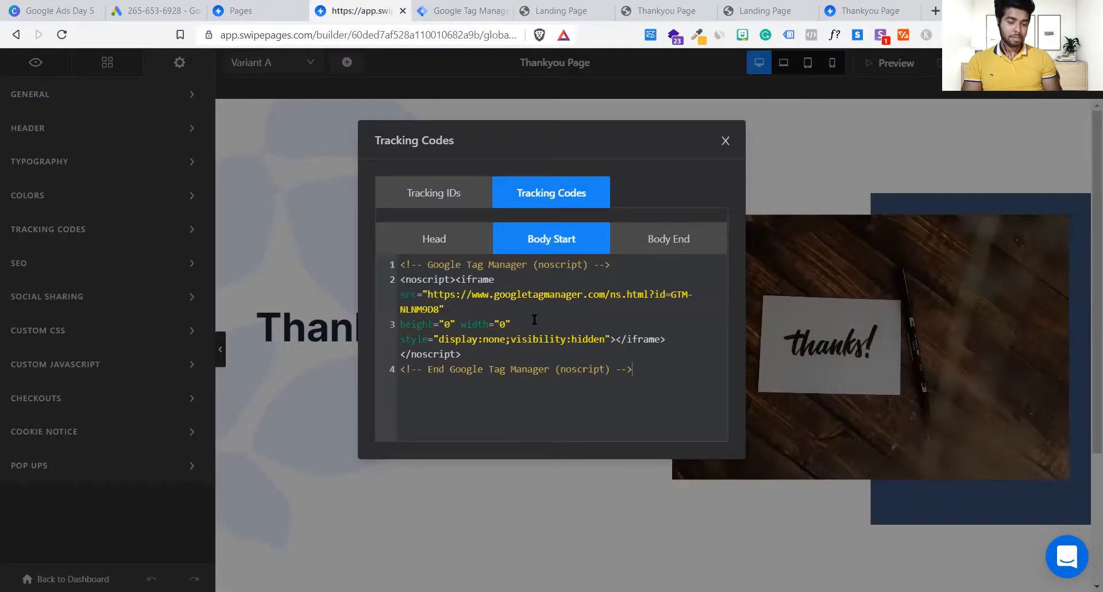
pyautogui.click(726, 141)
pyautogui.click(959, 63)
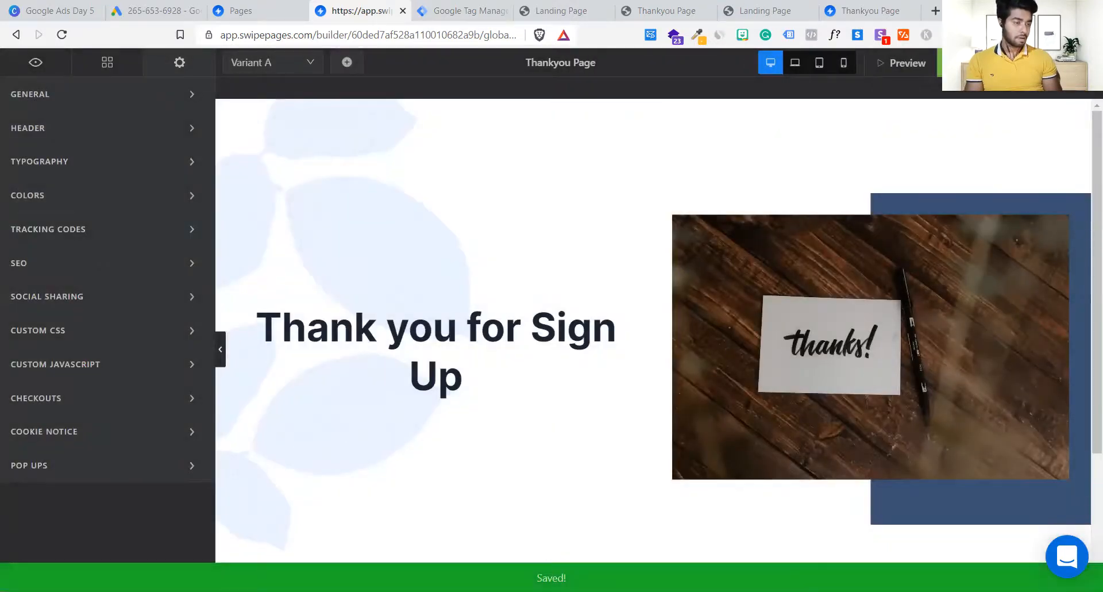
# Step: Publish the Thankyou Page, open it live at ga.swipepages.net/thankyou, and enable Tag Assistant Legacy
pyautogui.click(1029, 63)
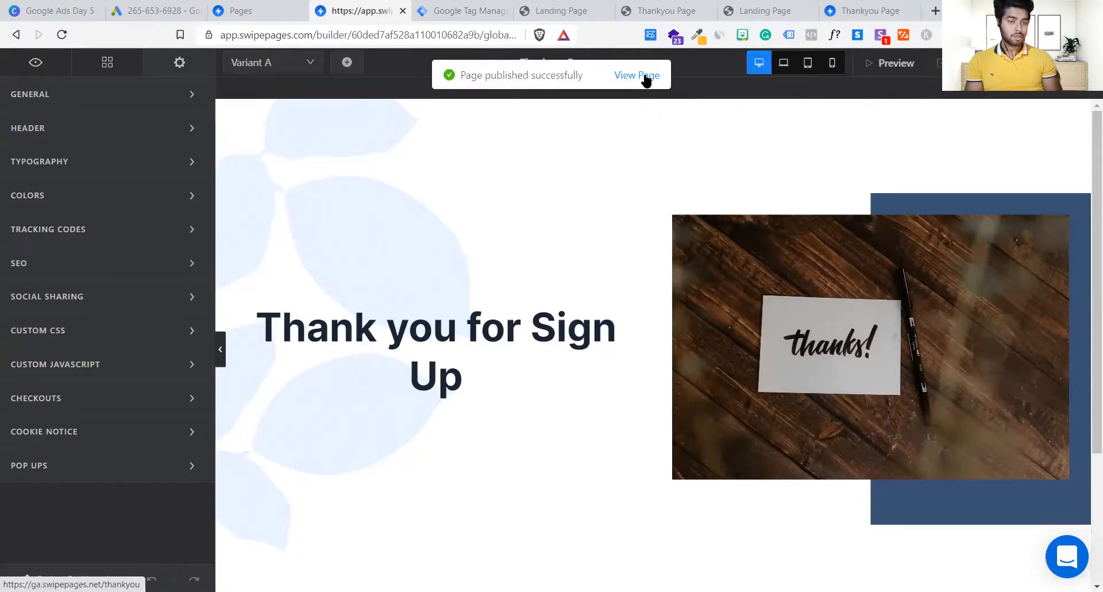
pyautogui.click(644, 74)
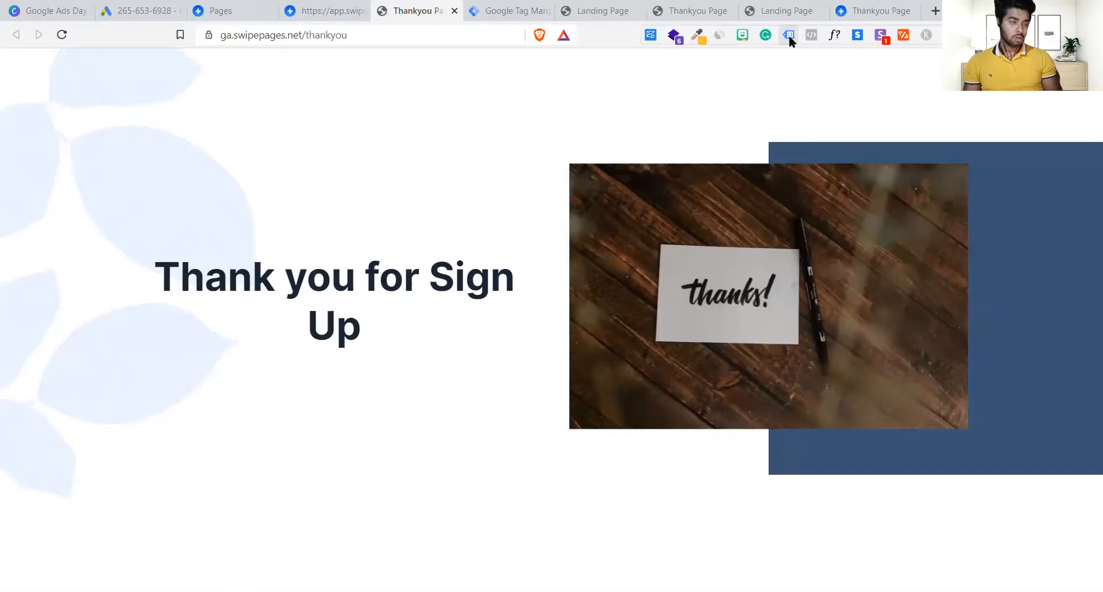
pyautogui.click(788, 35)
pyautogui.click(515, 187)
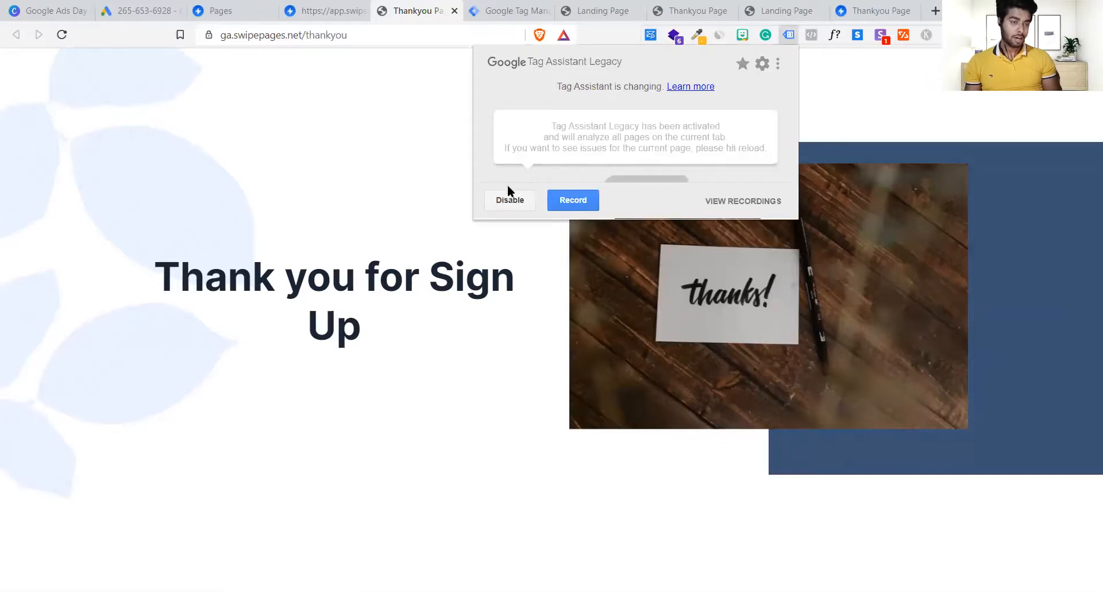
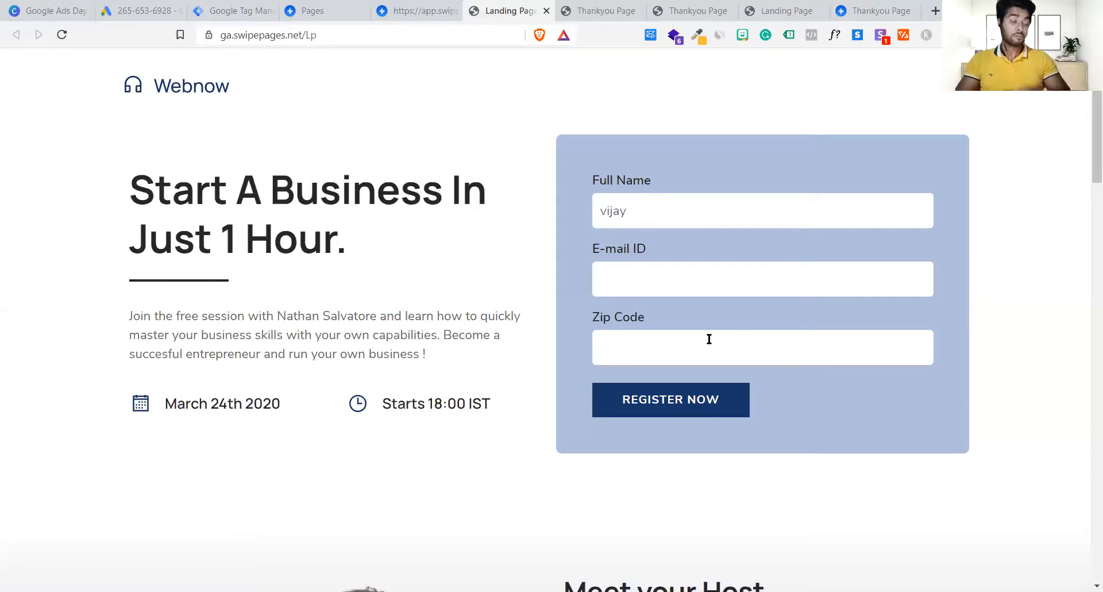
# Step: Bring up the live thank-you page tab and select its ga.swipepages.net/thankyou address
pyautogui.hotkey('ctrl', 'Tab')
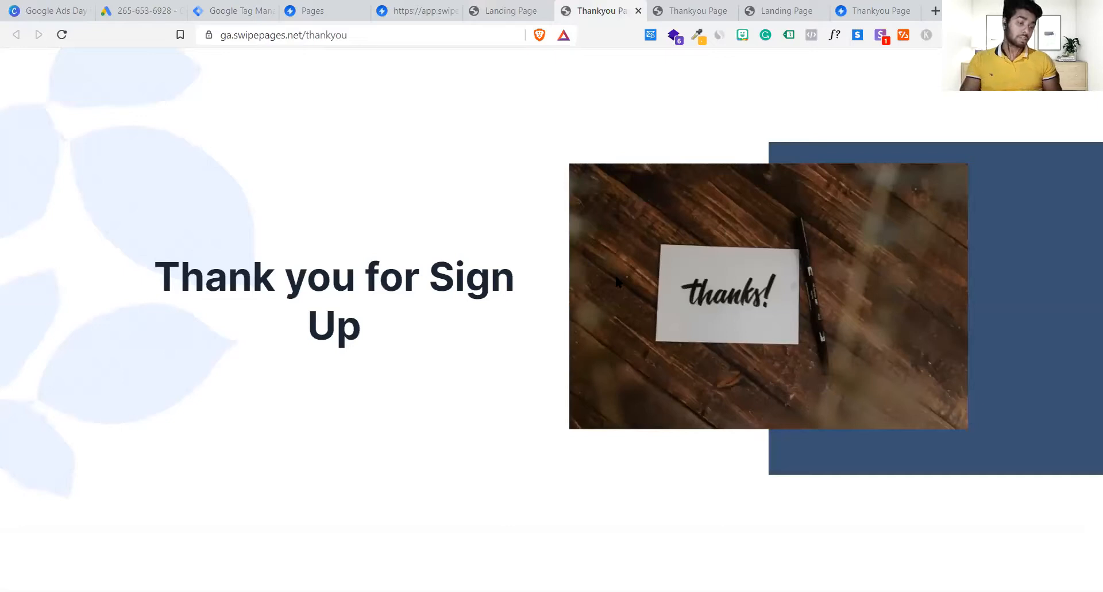
pyautogui.click(510, 7)
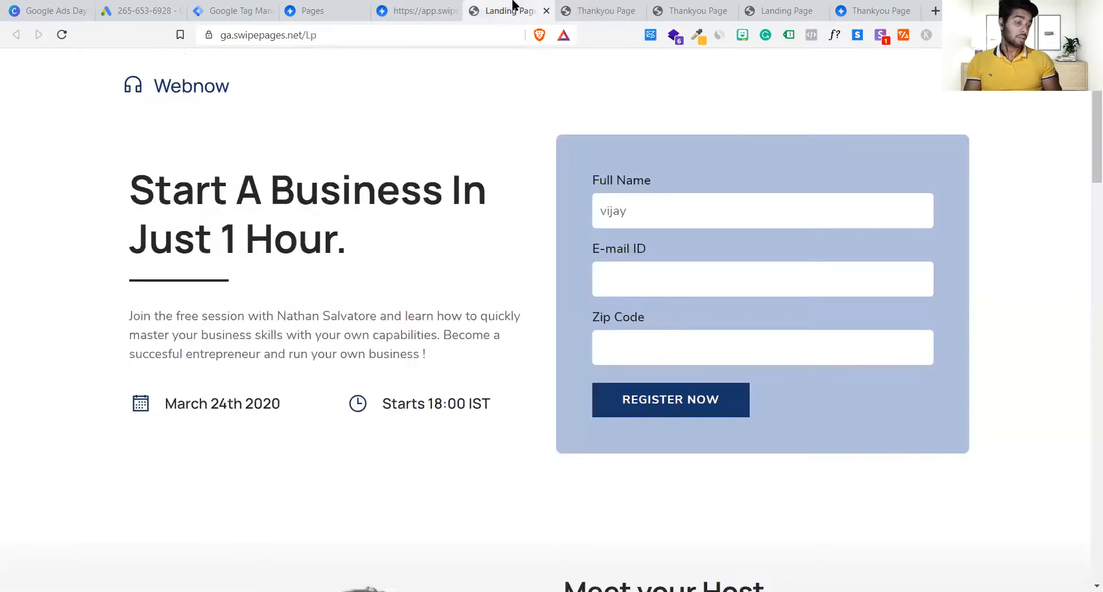
pyautogui.click(577, 6)
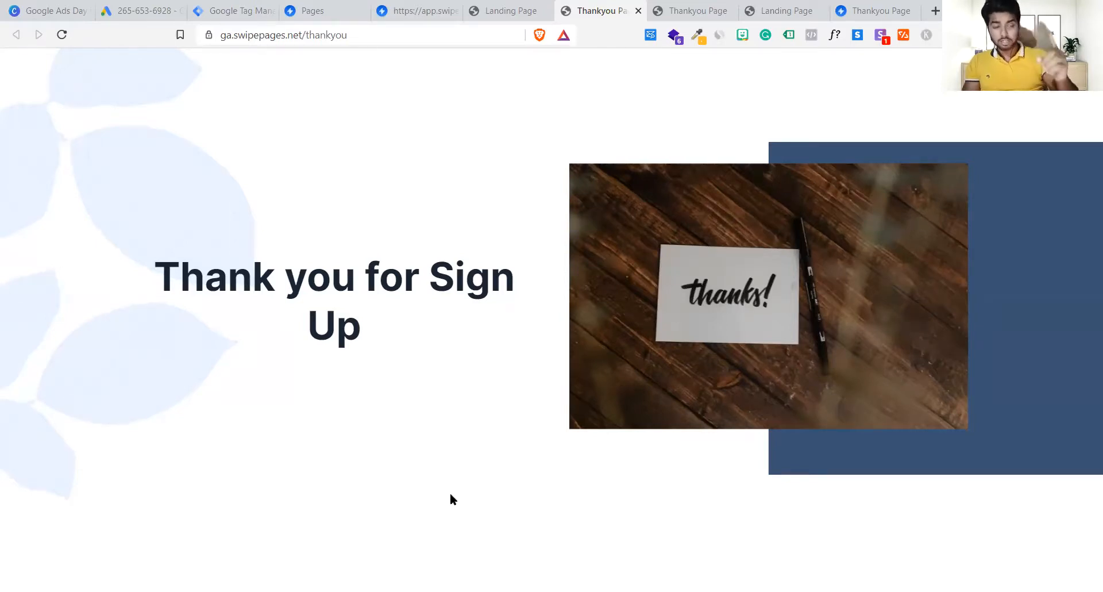
pyautogui.click(403, 41)
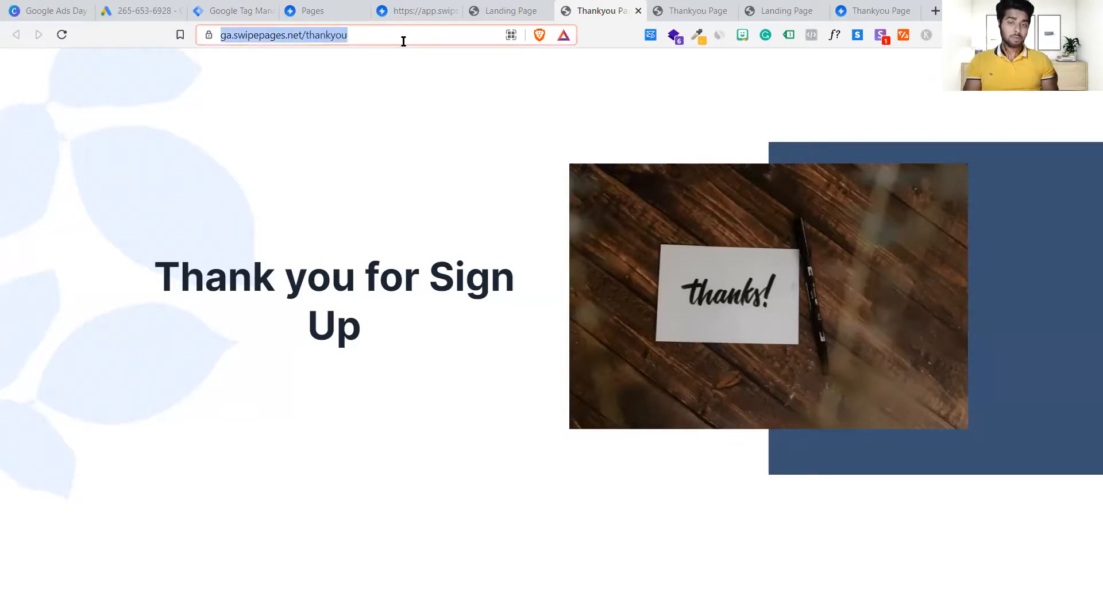
# Step: Check the Lead conversion tag's Conversion Linking and Advanced Settings, leaving conversion linking true
pyautogui.click(230, 7)
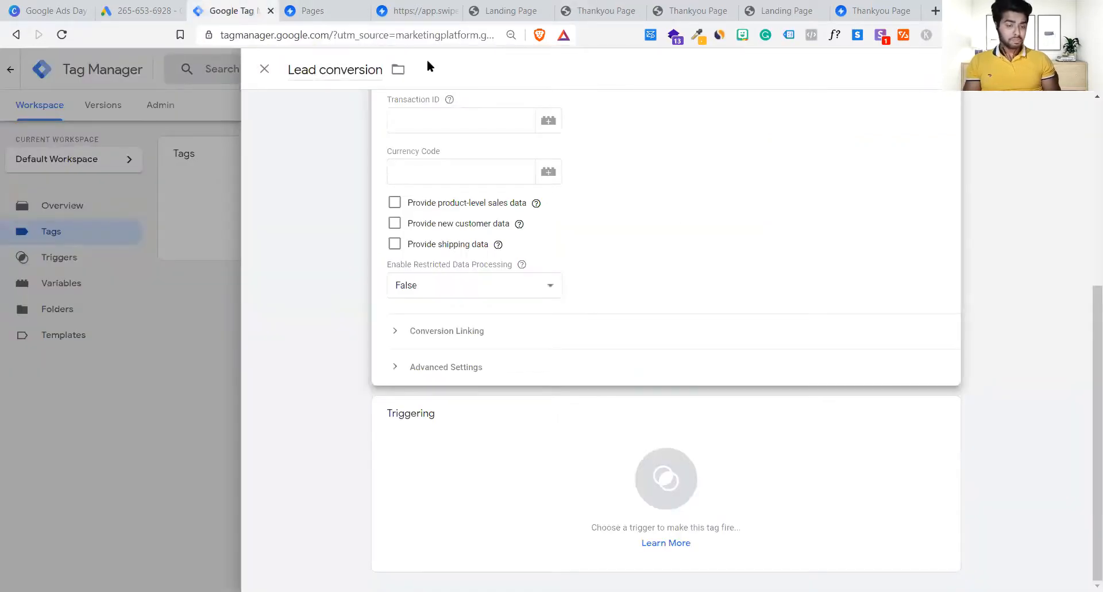
pyautogui.scroll(5, 689, 197)
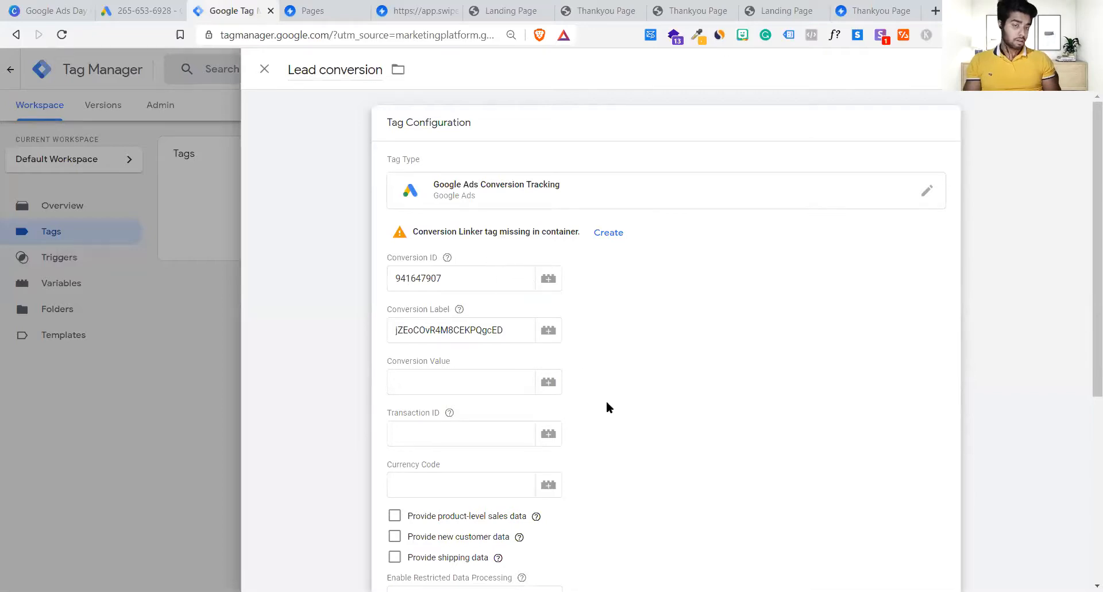
pyautogui.scroll(-5, 608, 407)
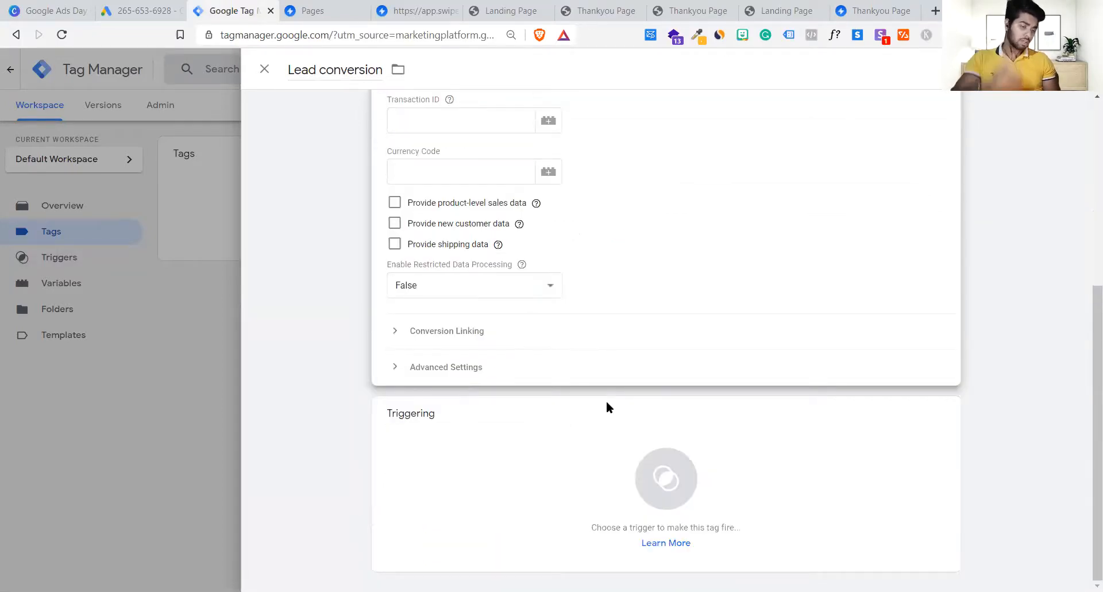
pyautogui.click(479, 336)
pyautogui.click(479, 337)
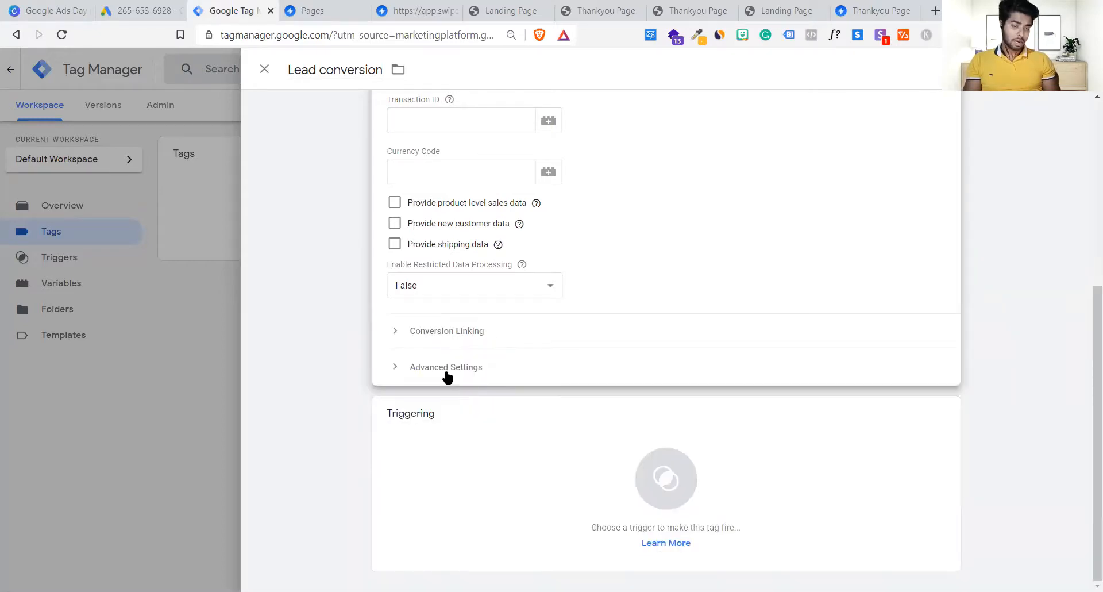
pyautogui.click(447, 371)
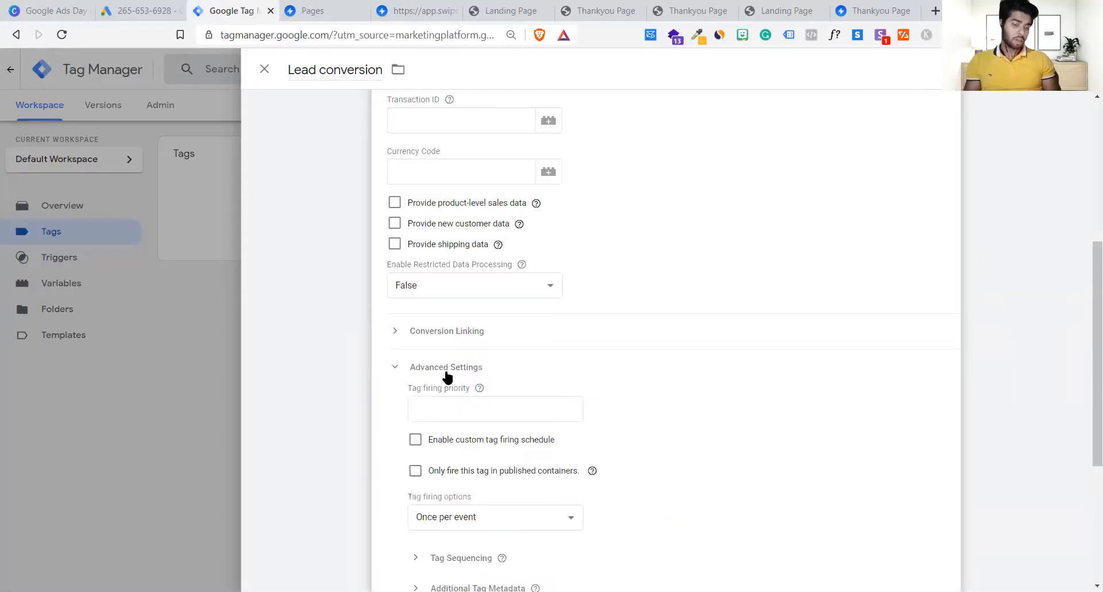
pyautogui.click(447, 374)
pyautogui.click(457, 334)
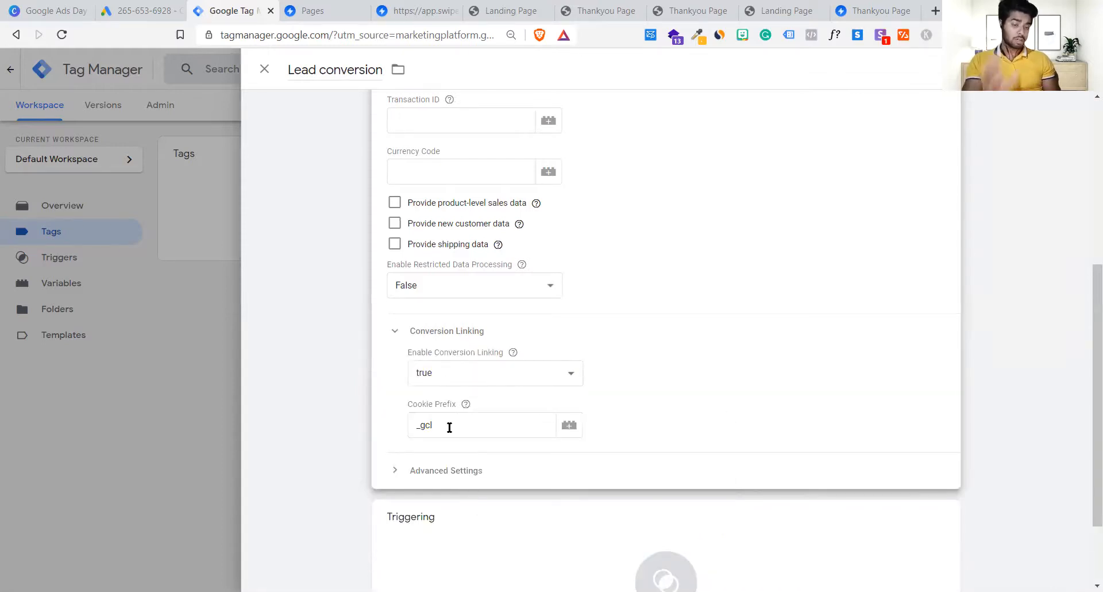
pyautogui.click(426, 337)
pyautogui.click(426, 337)
pyautogui.click(478, 380)
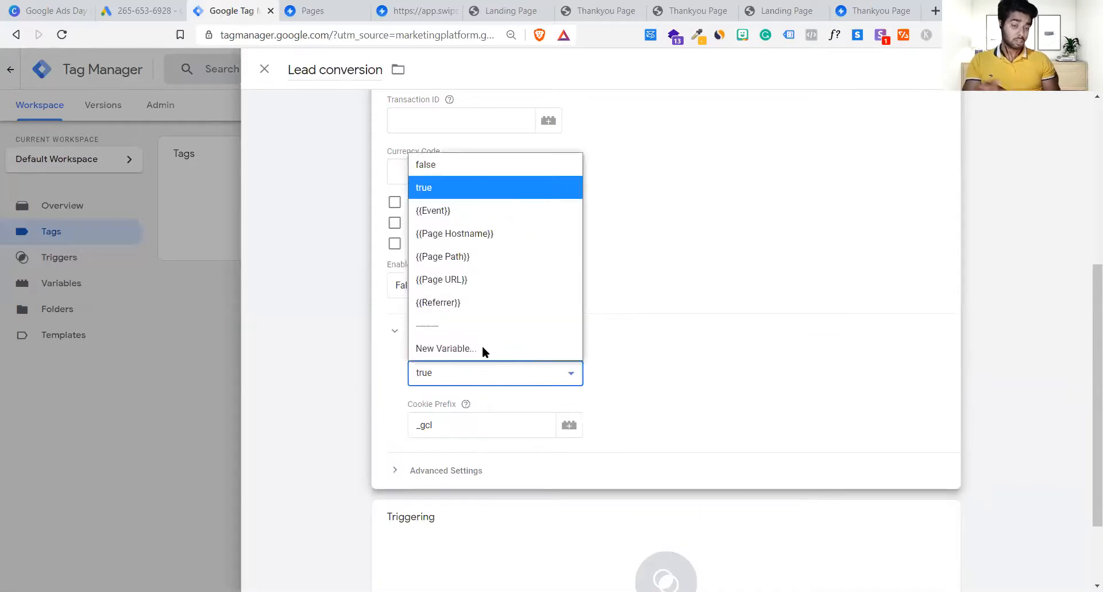
pyautogui.click(725, 355)
# Step: Bring up the trigger list offering All Pages, Consent Initialization and Initialization
pyautogui.scroll(-2, 726, 350)
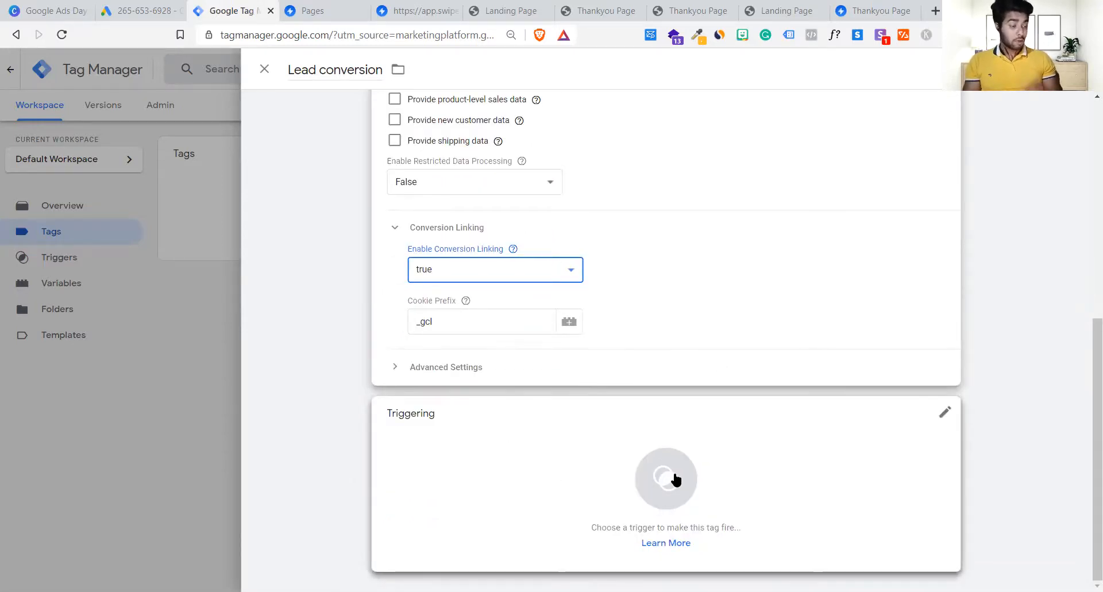
pyautogui.scroll(7, 676, 480)
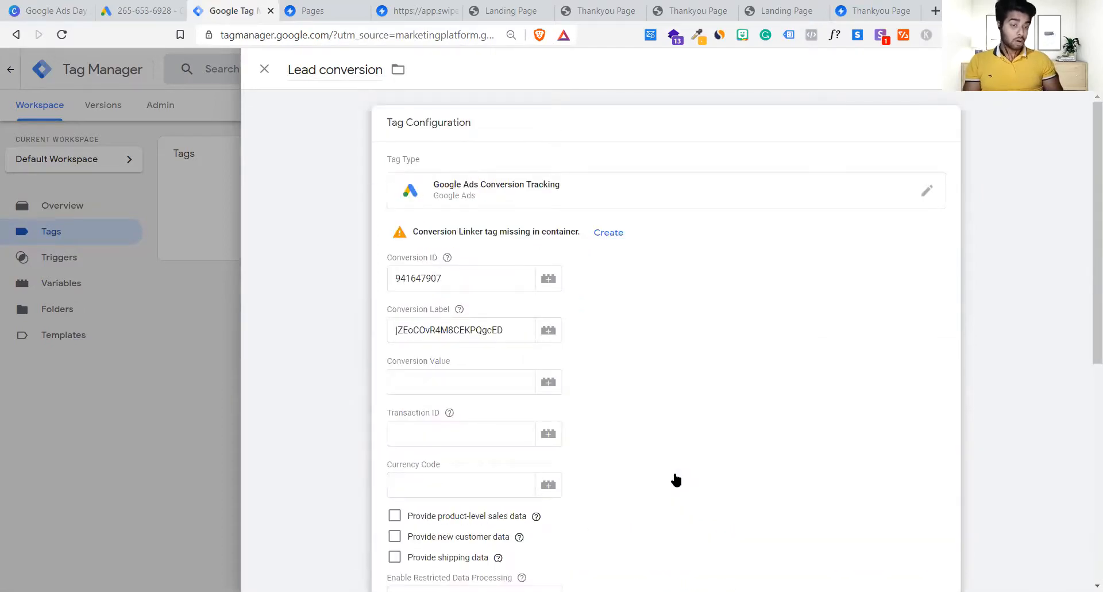
pyautogui.scroll(-7, 623, 345)
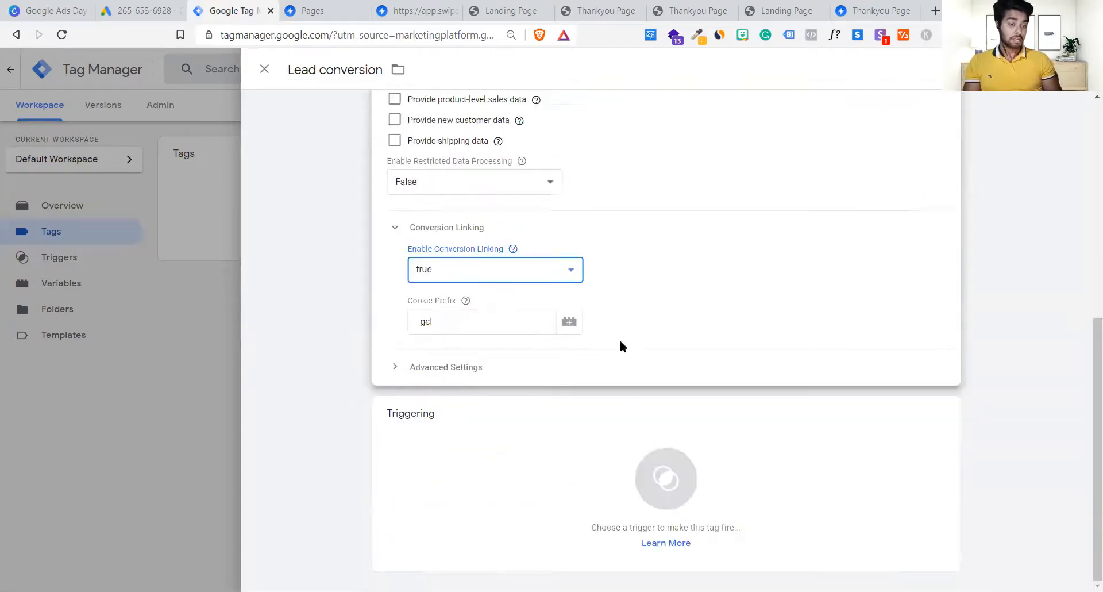
pyautogui.click(660, 507)
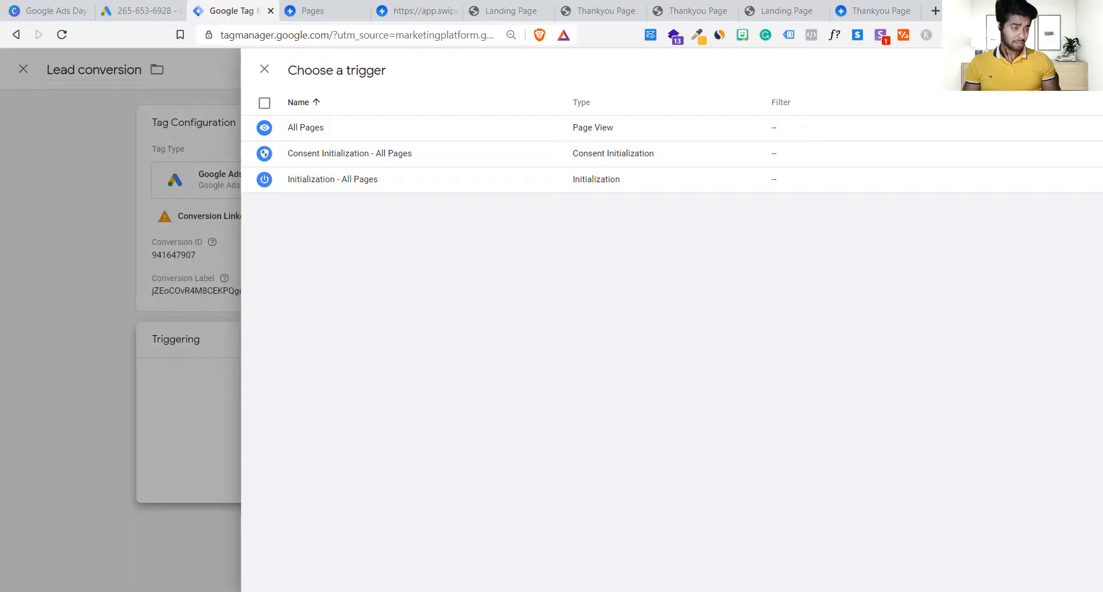
# Step: Create a new trigger named 'Thank you page'
pyautogui.click(1080, 69)
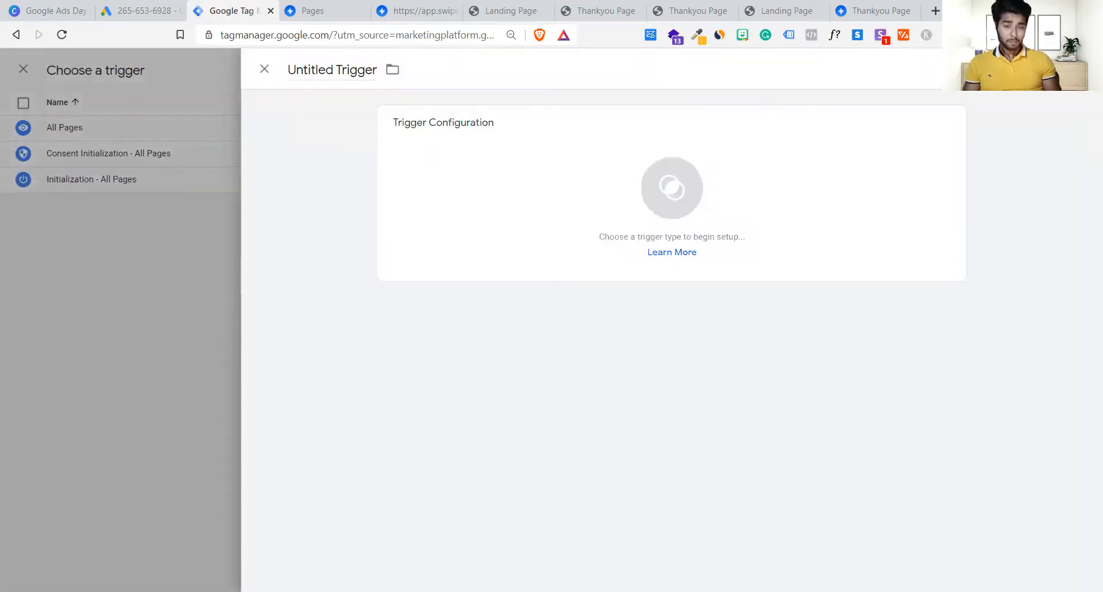
pyautogui.click(351, 69)
pyautogui.hotkey('ctrl', 'a')
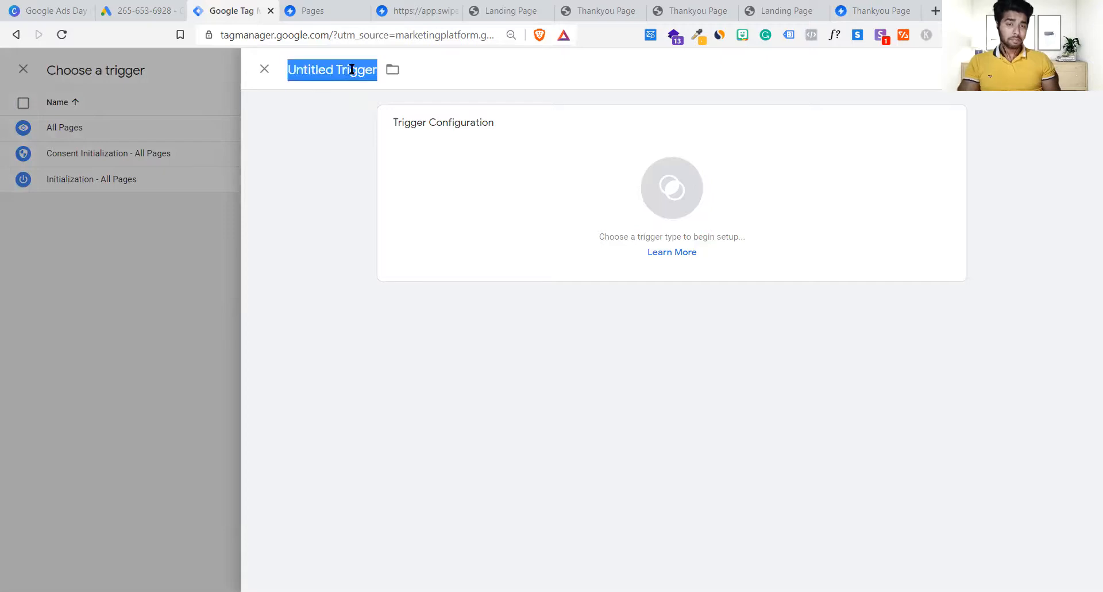
pyautogui.press('BackSpace')
pyautogui.write('Than')
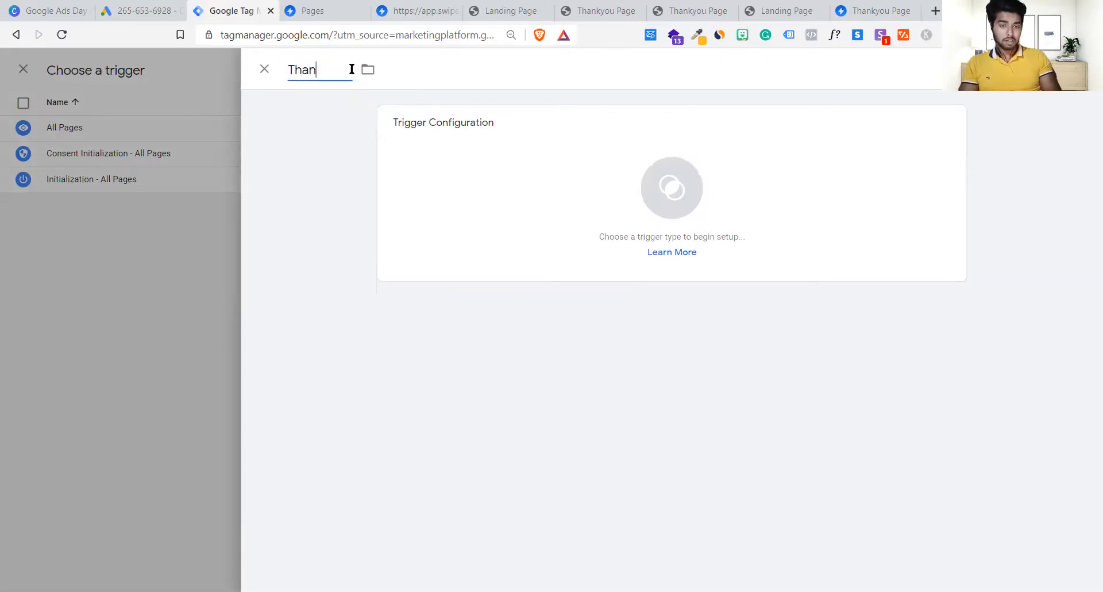
pyautogui.write('k you pgae')
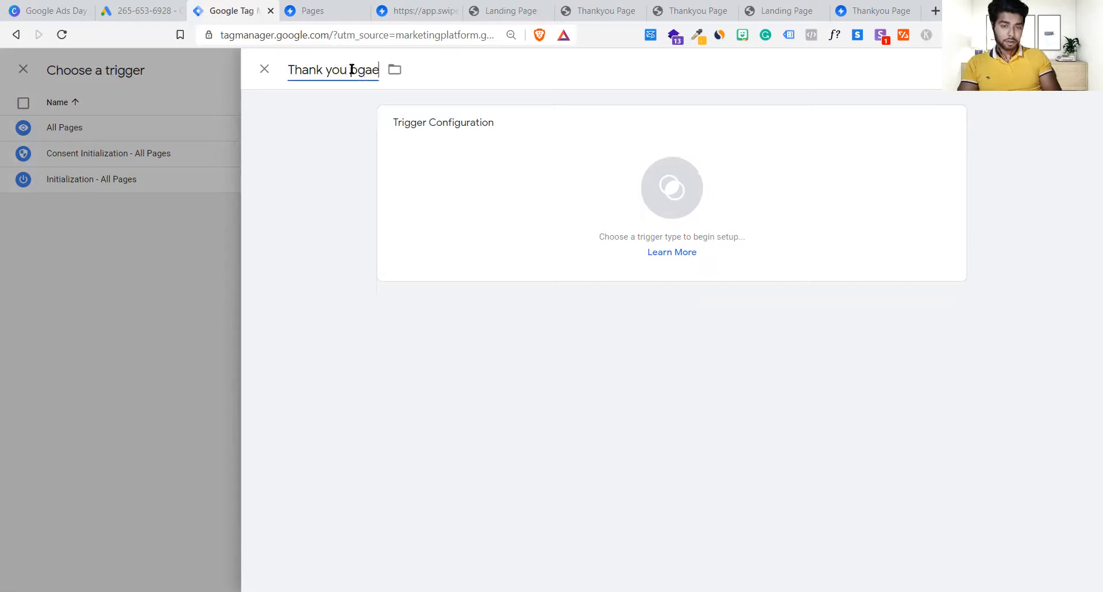
pyautogui.doubleClick(351, 69)
pyautogui.write('page')
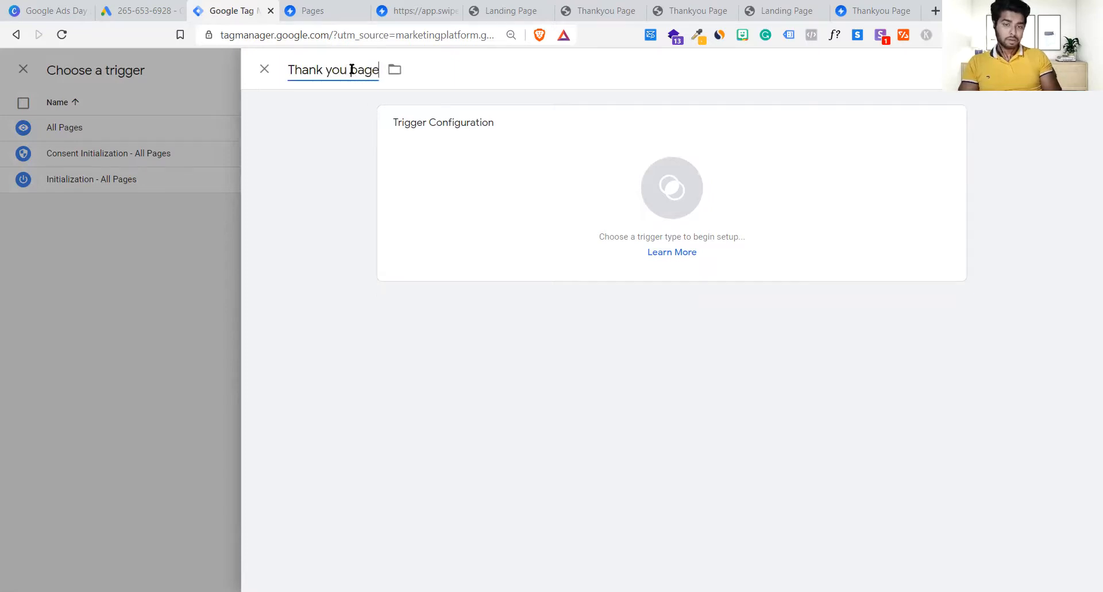
# Step: Make it a Page View trigger on Some Page Views where Page Hostname contains 'thankyou'
pyautogui.click(635, 172)
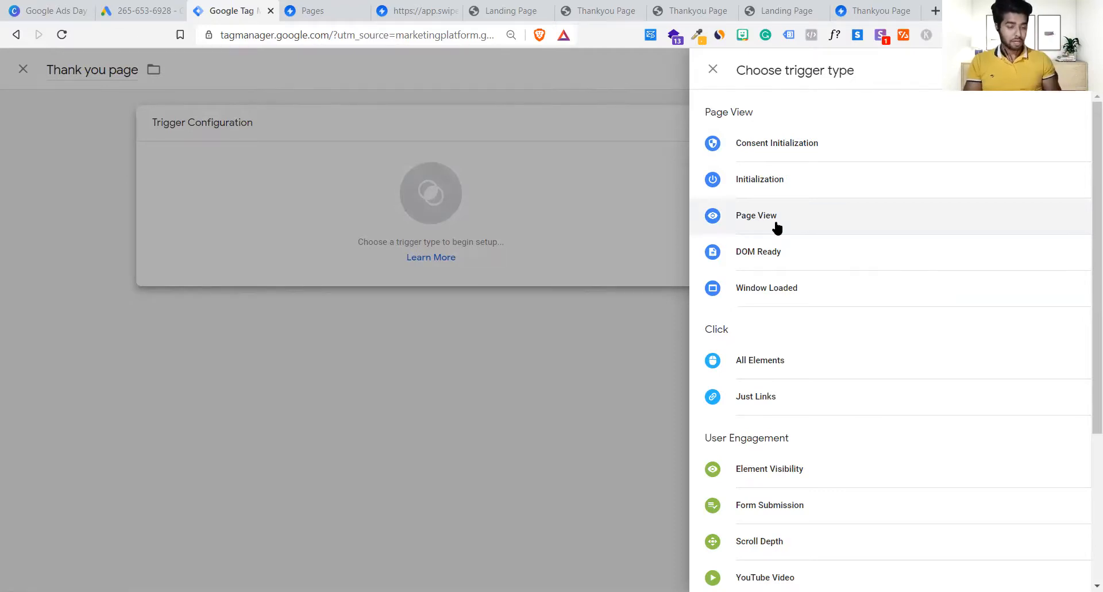
pyautogui.click(757, 216)
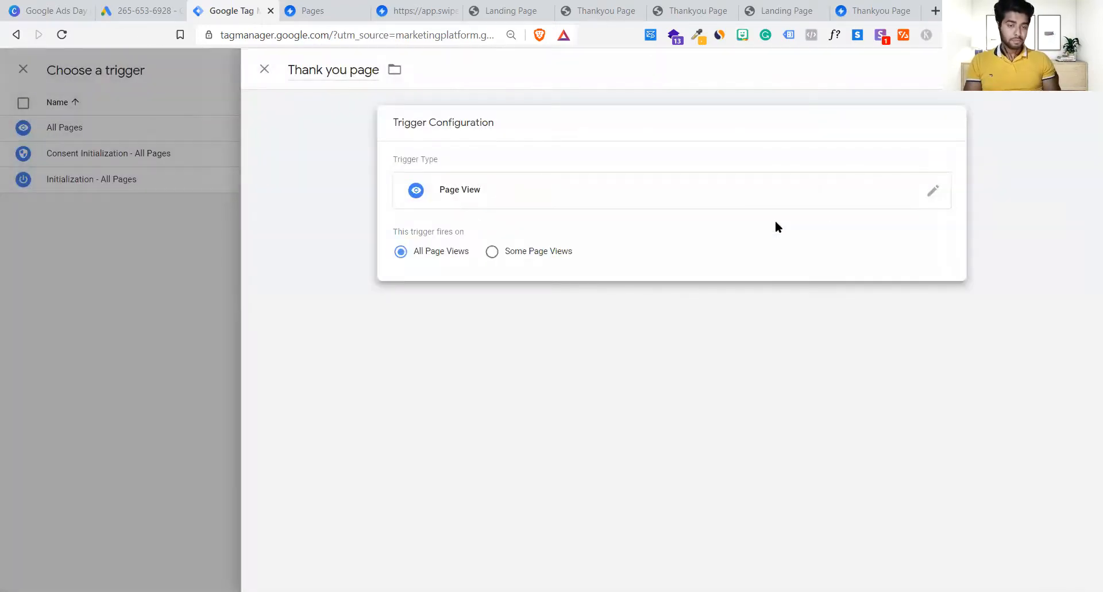
pyautogui.click(511, 199)
pyautogui.click(508, 207)
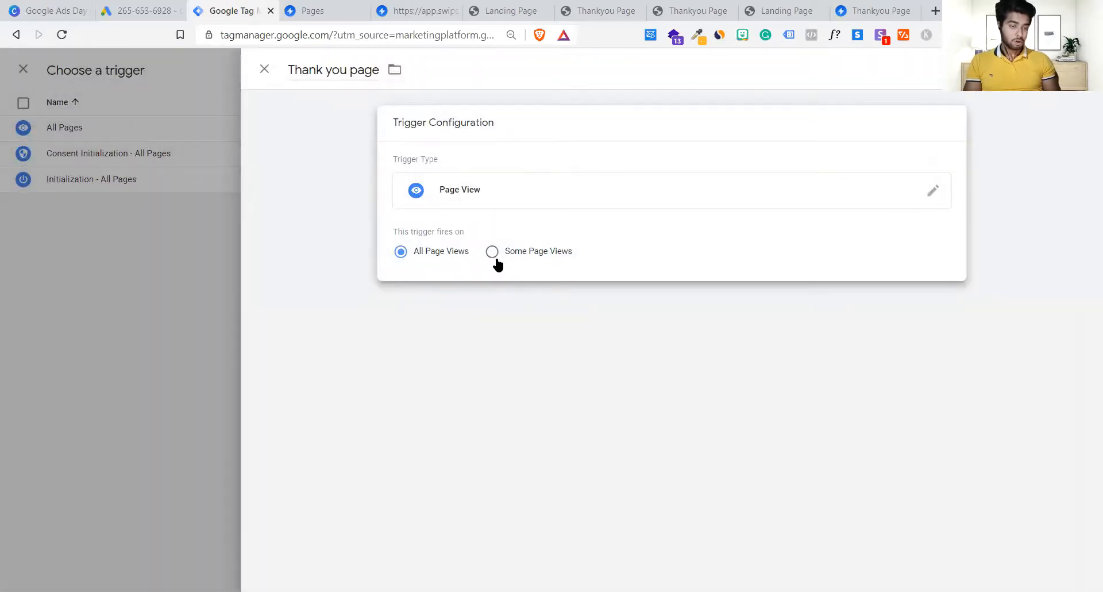
pyautogui.click(494, 253)
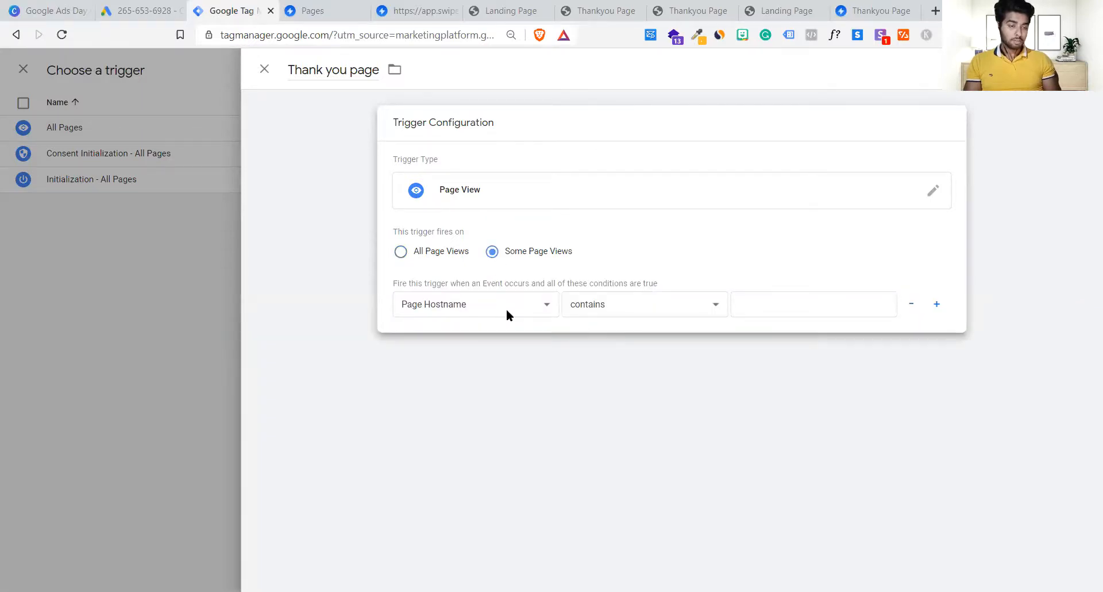
pyautogui.click(784, 306)
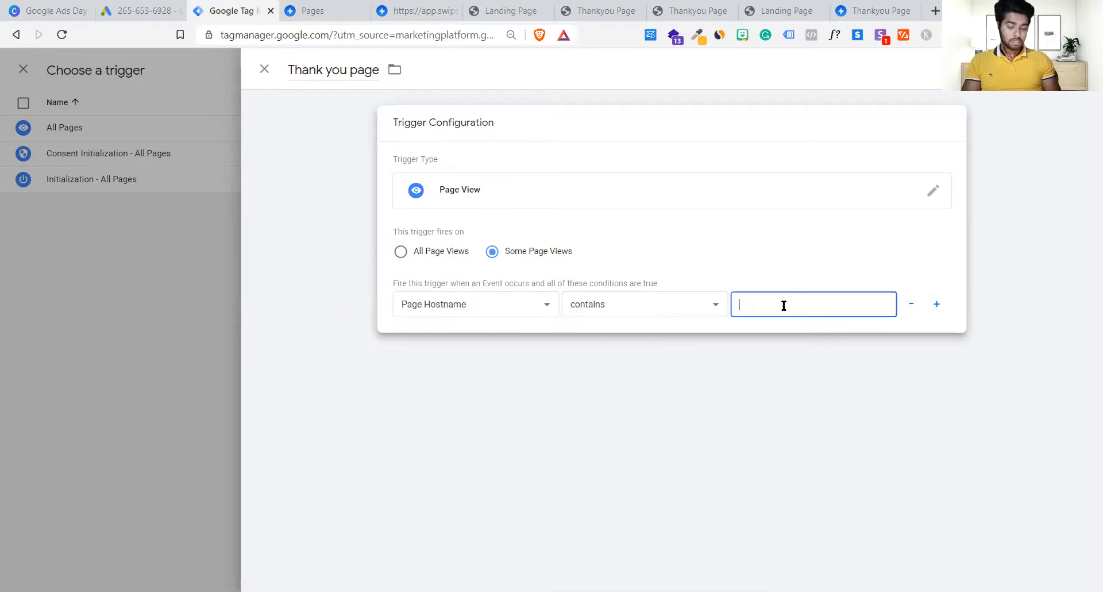
pyautogui.write('https://ga.swipepages.net/thankyou')
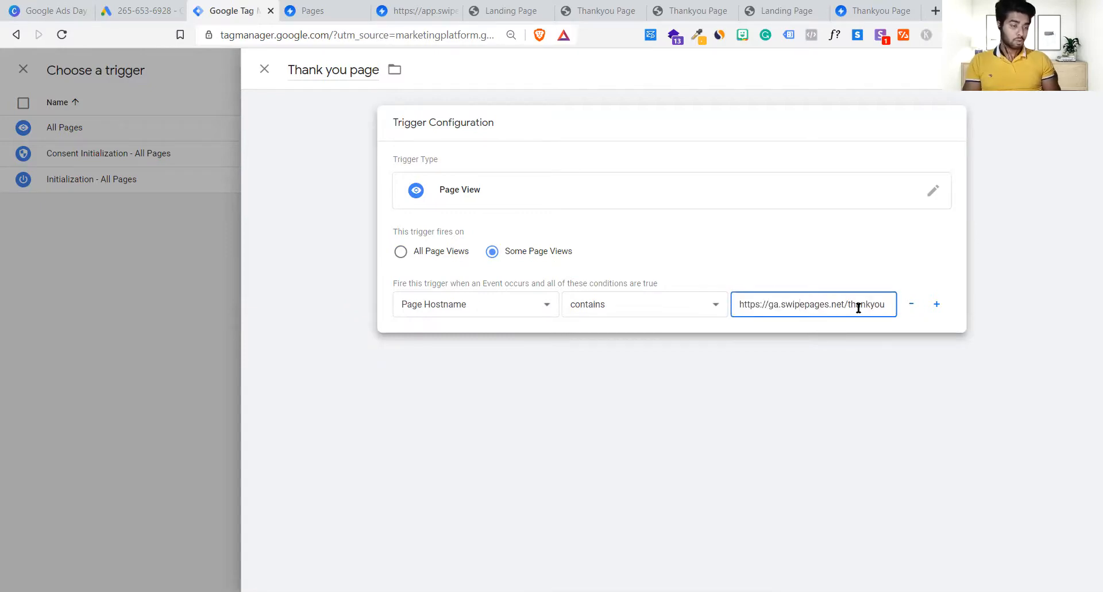
pyautogui.moveTo(848, 306); pyautogui.dragTo(665, 312)
pyautogui.press('BackSpace')
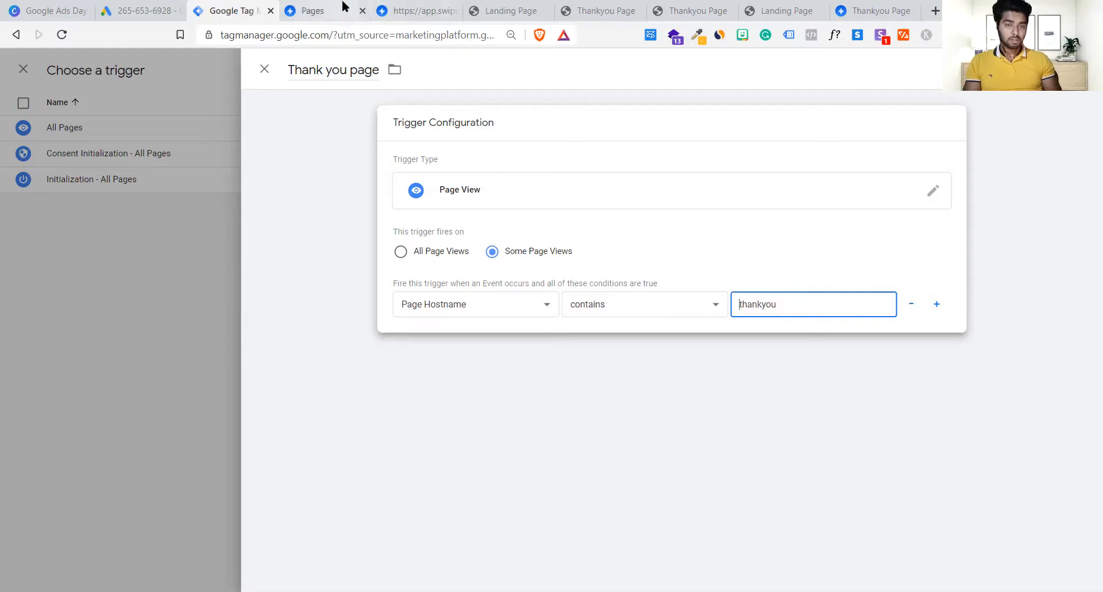
# Step: Select 'thankyou' in the ga.swipepages.net/thankyou address to confirm the match value
pyautogui.click(581, 10)
pyautogui.click(345, 34)
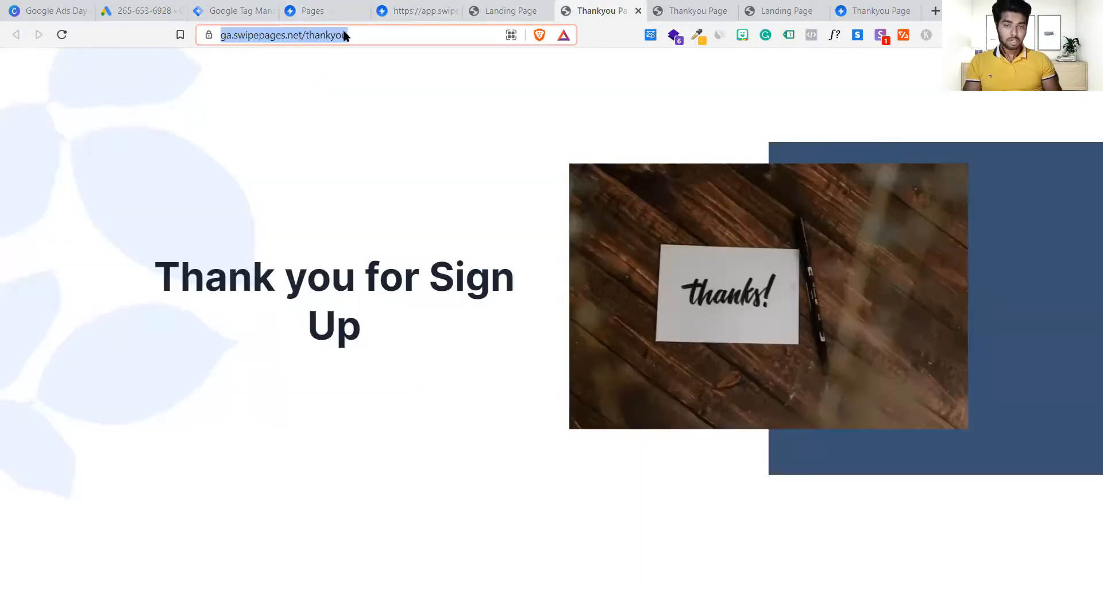
pyautogui.click(345, 35)
pyautogui.moveTo(380, 35); pyautogui.dragTo(193, 26)
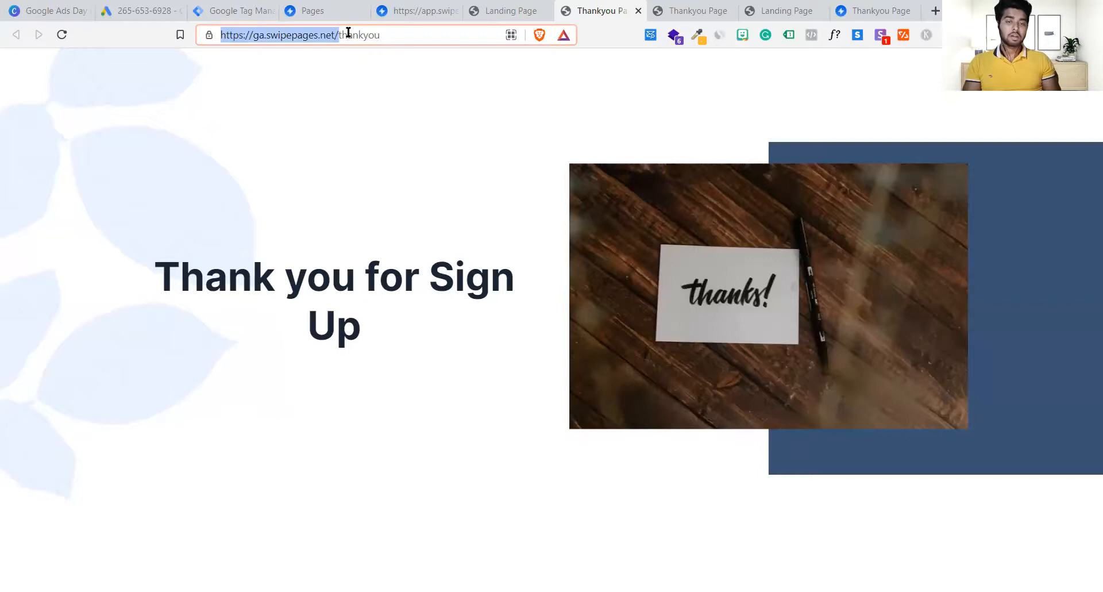
pyautogui.click(407, 36)
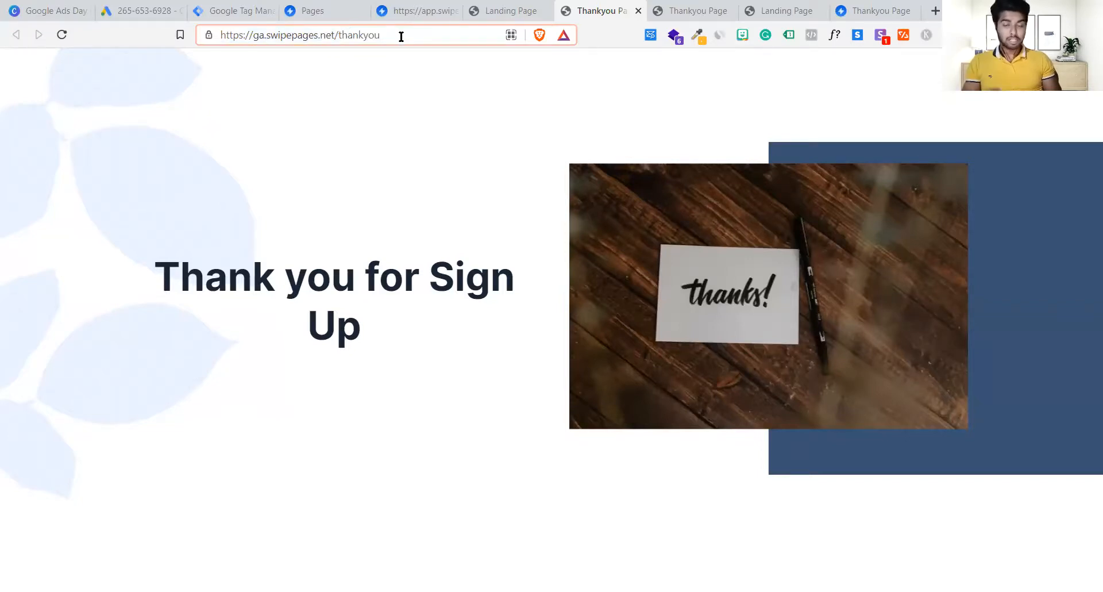
pyautogui.moveTo(394, 35); pyautogui.dragTo(338, 38)
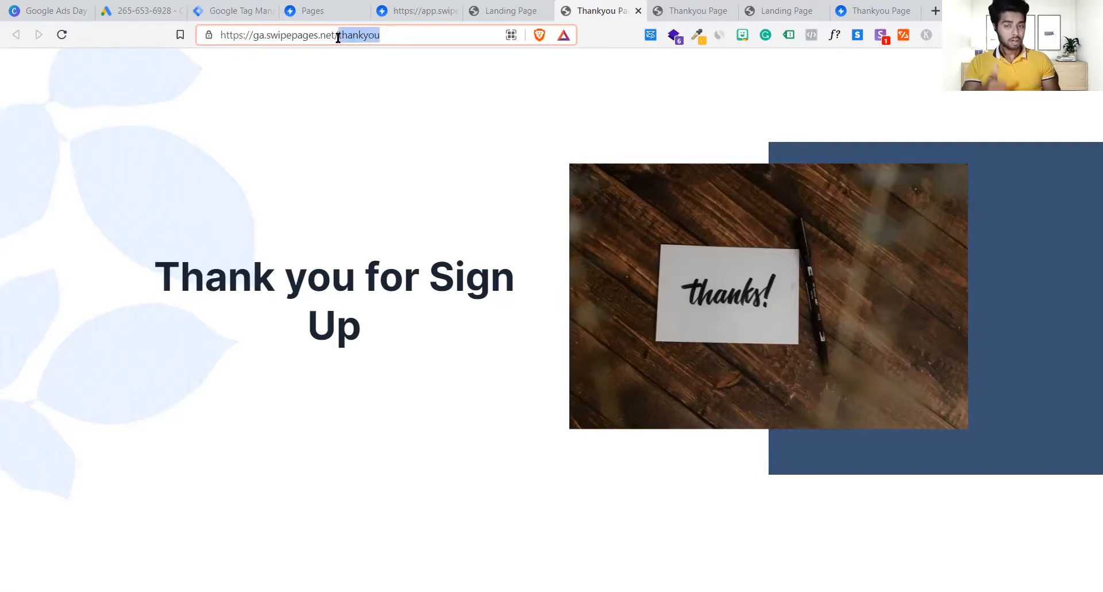
pyautogui.click(244, 8)
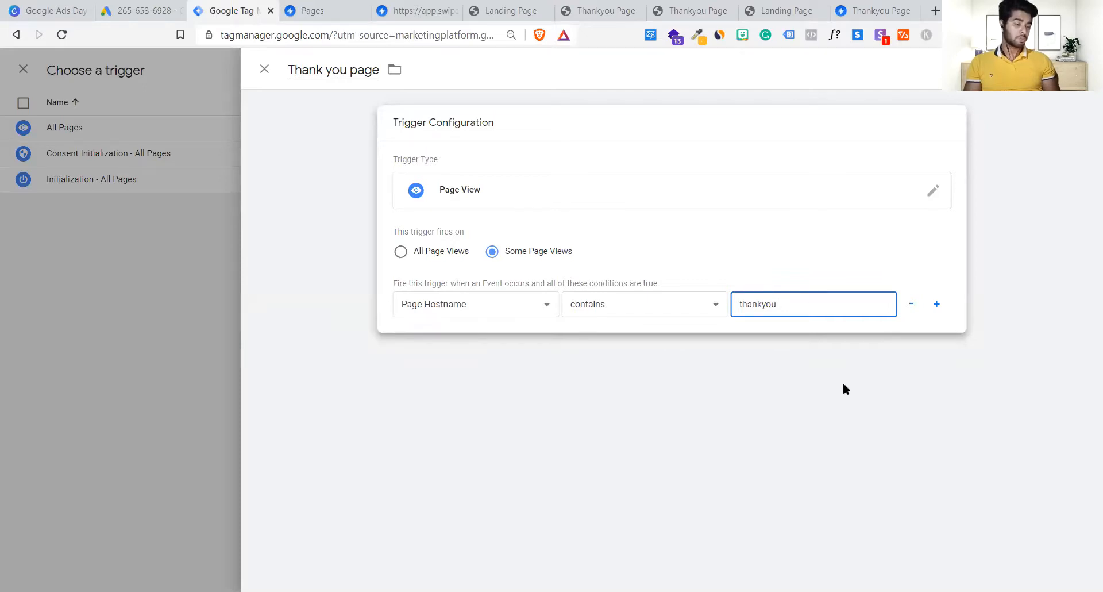
# Step: Save the Thank you page trigger, then save the Lead conversion tag firing on it
pyautogui.click(858, 270)
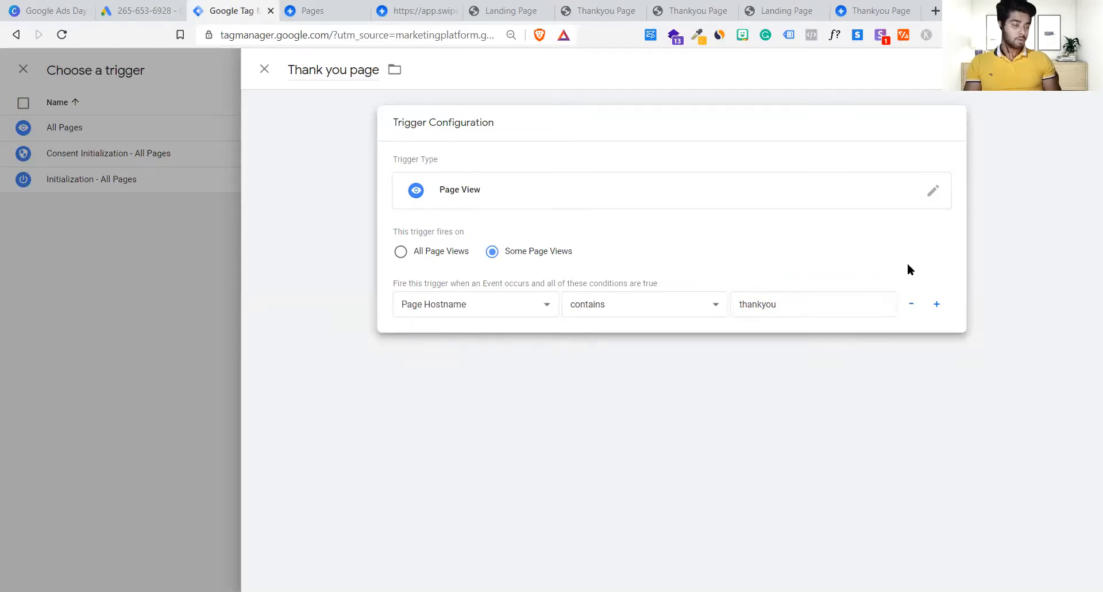
pyautogui.click(1063, 69)
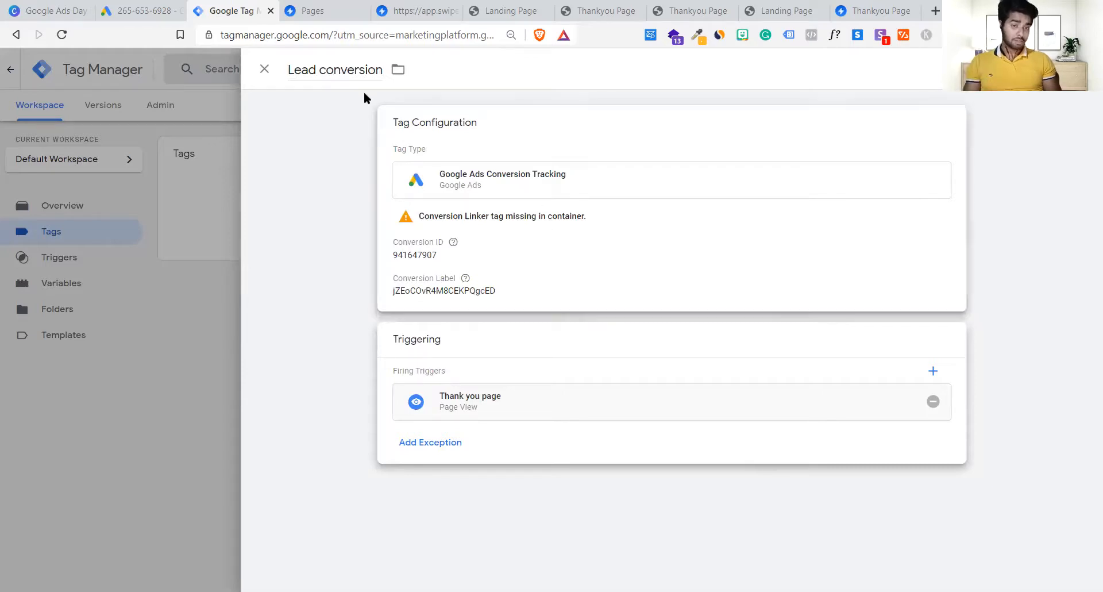
pyautogui.click(559, 266)
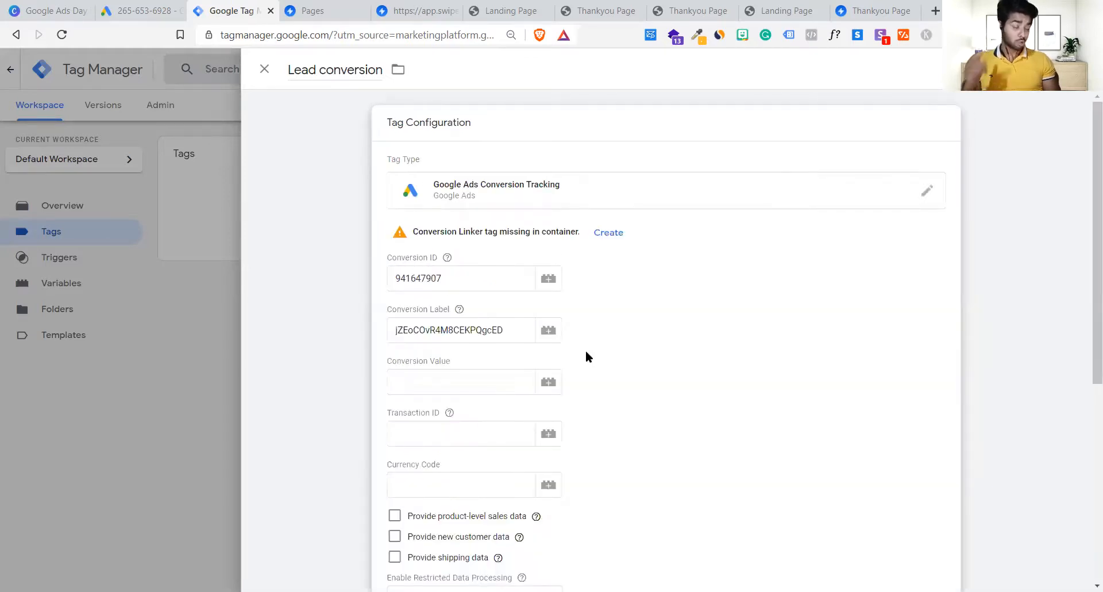
pyautogui.scroll(-6, 588, 353)
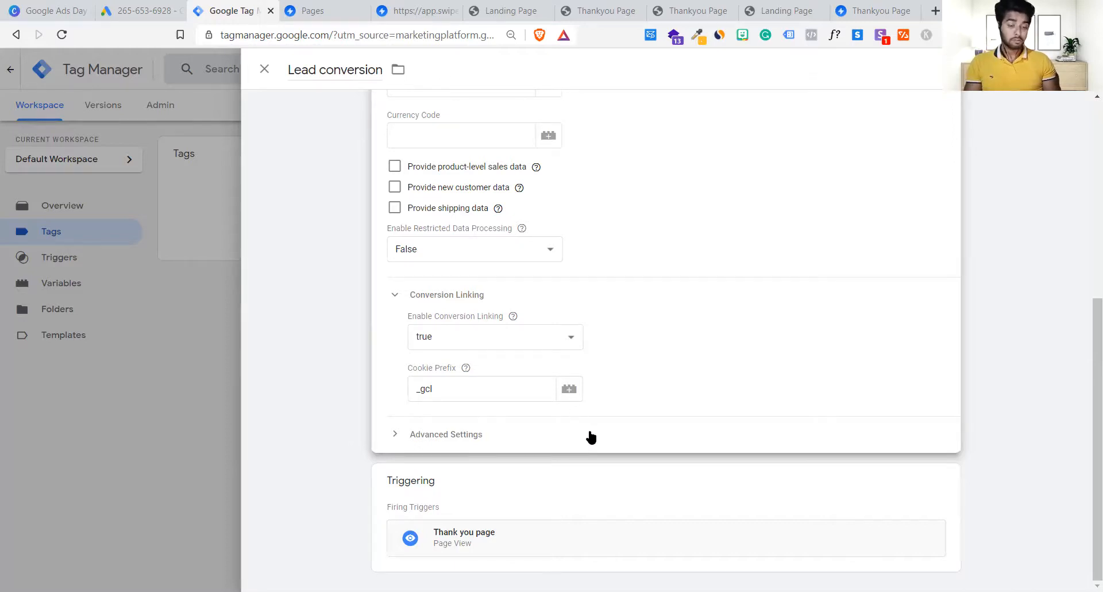
pyautogui.click(552, 500)
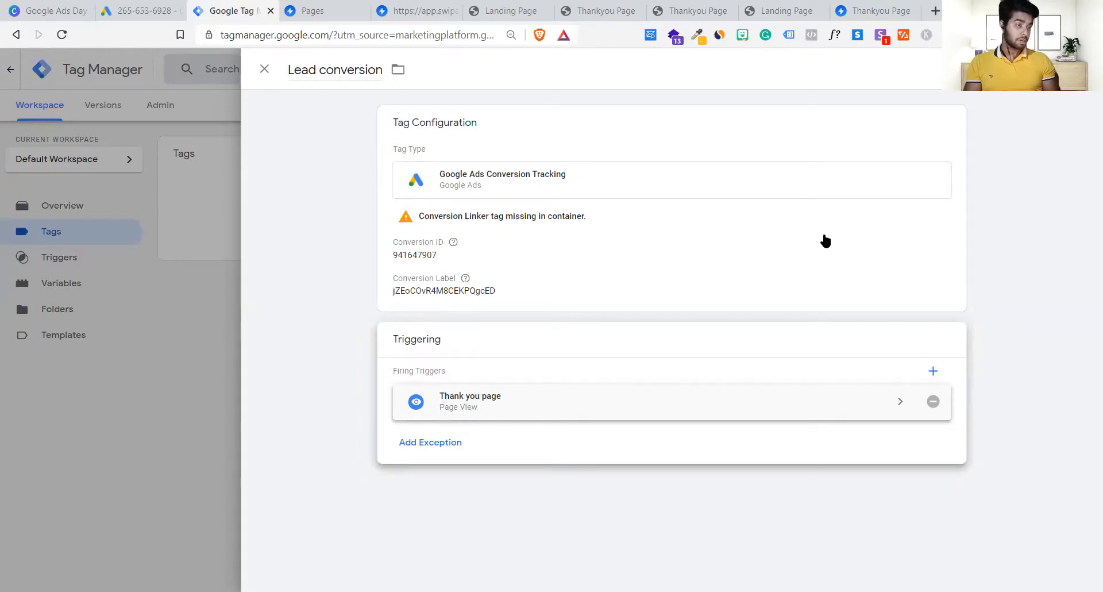
pyautogui.click(1047, 69)
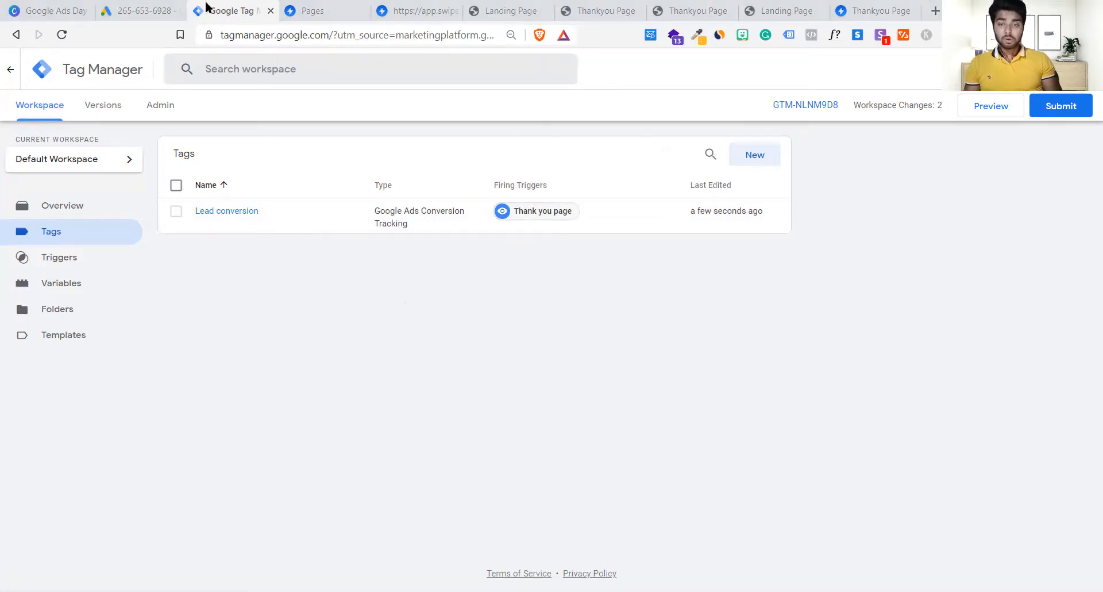
pyautogui.click(167, 11)
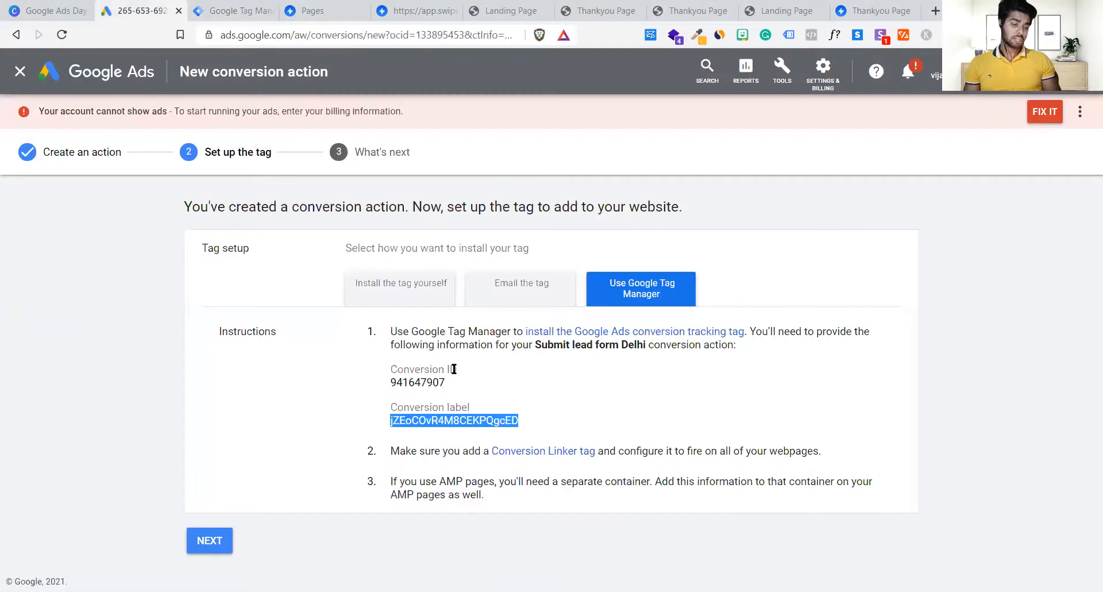
pyautogui.click(403, 450)
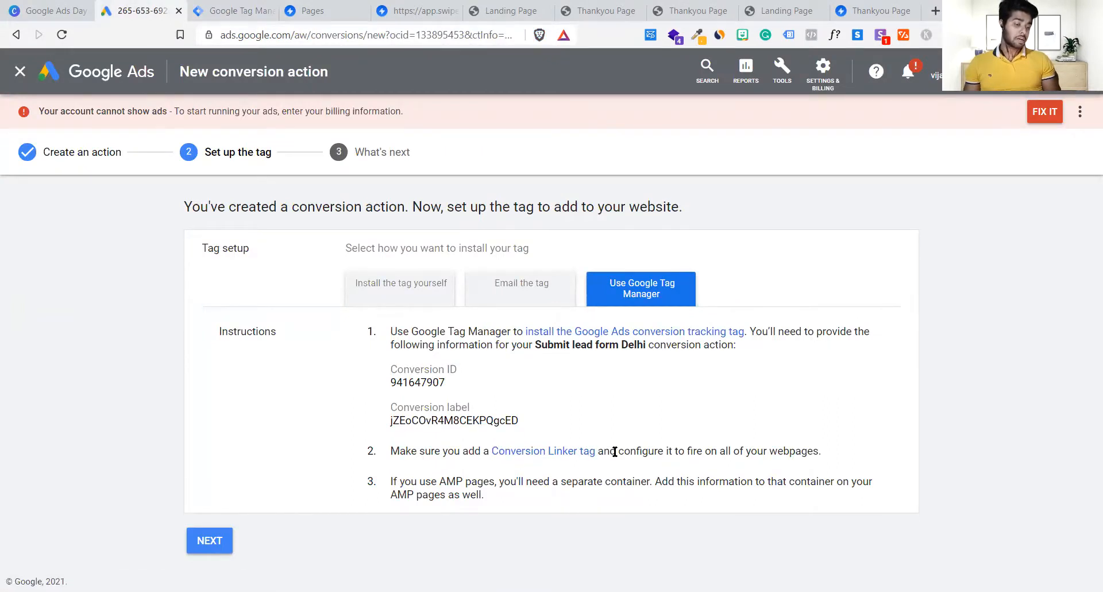
pyautogui.moveTo(616, 452); pyautogui.dragTo(828, 452)
pyautogui.click(844, 452)
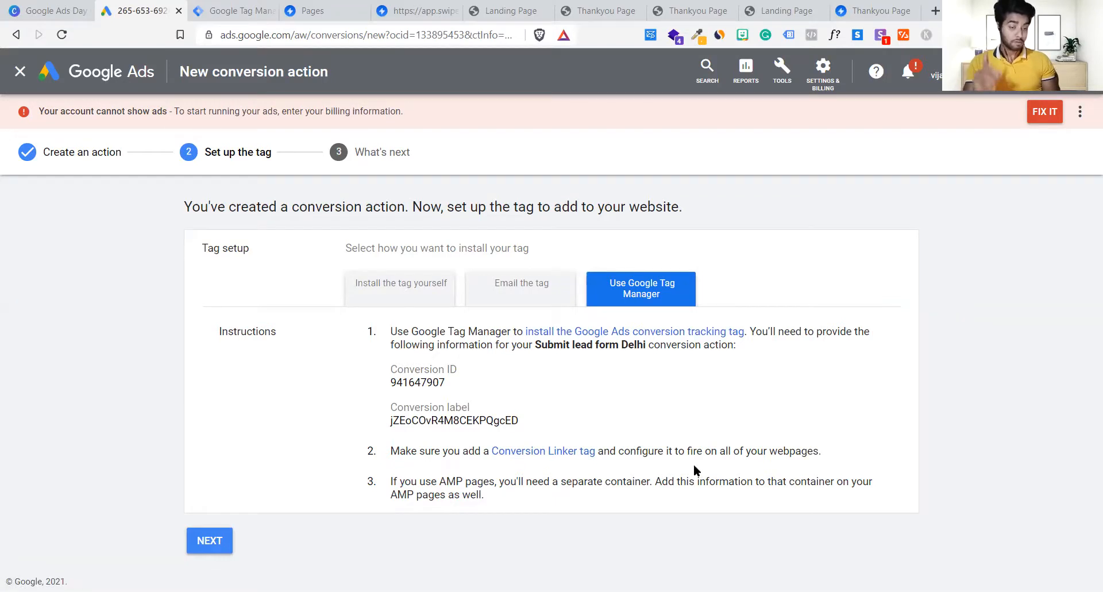
pyautogui.click(246, 7)
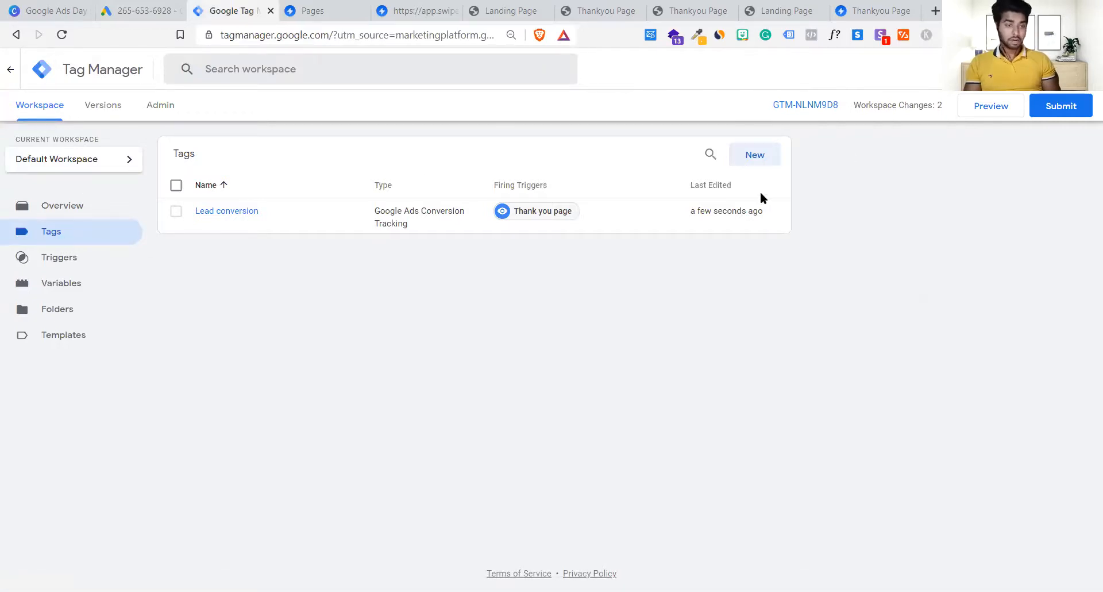
# Step: Create a new tag and name it 'conversion linker'
pyautogui.click(750, 159)
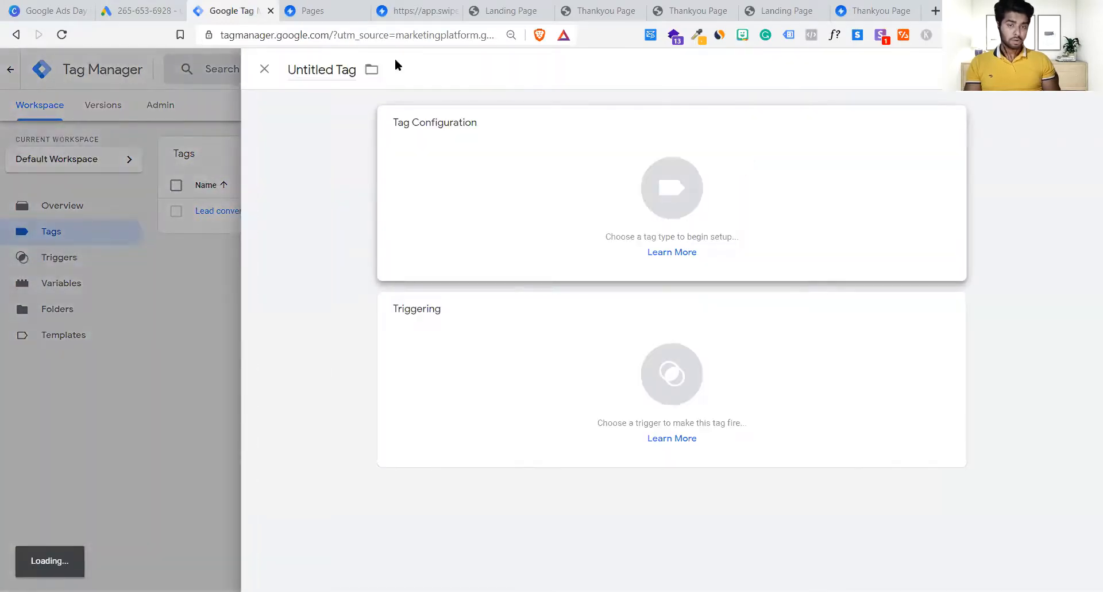
pyautogui.click(317, 67)
pyautogui.press('BackSpace')
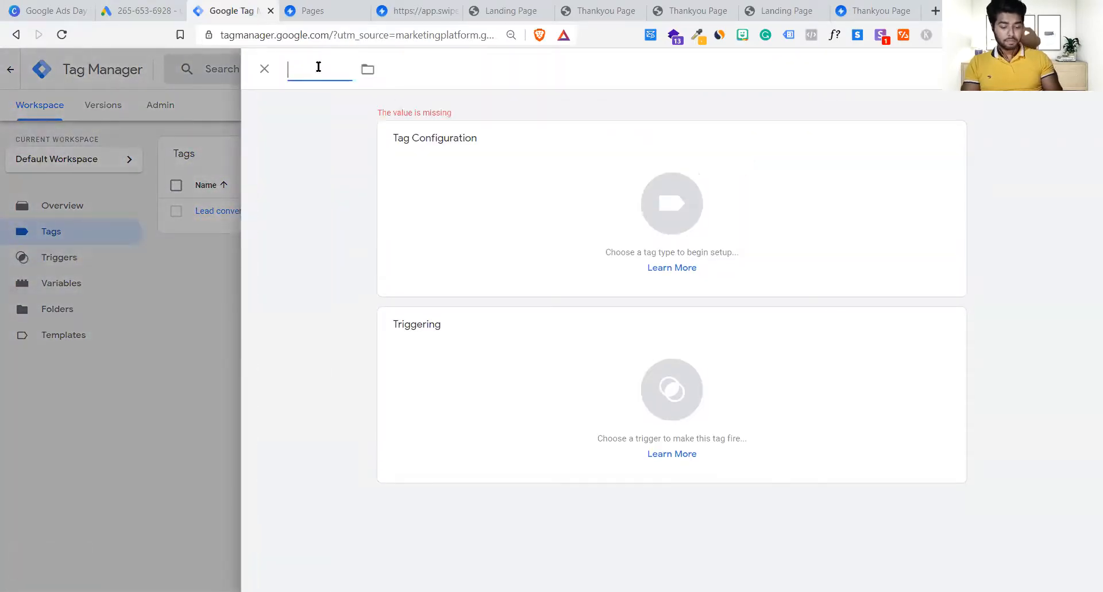
pyautogui.write('Google')
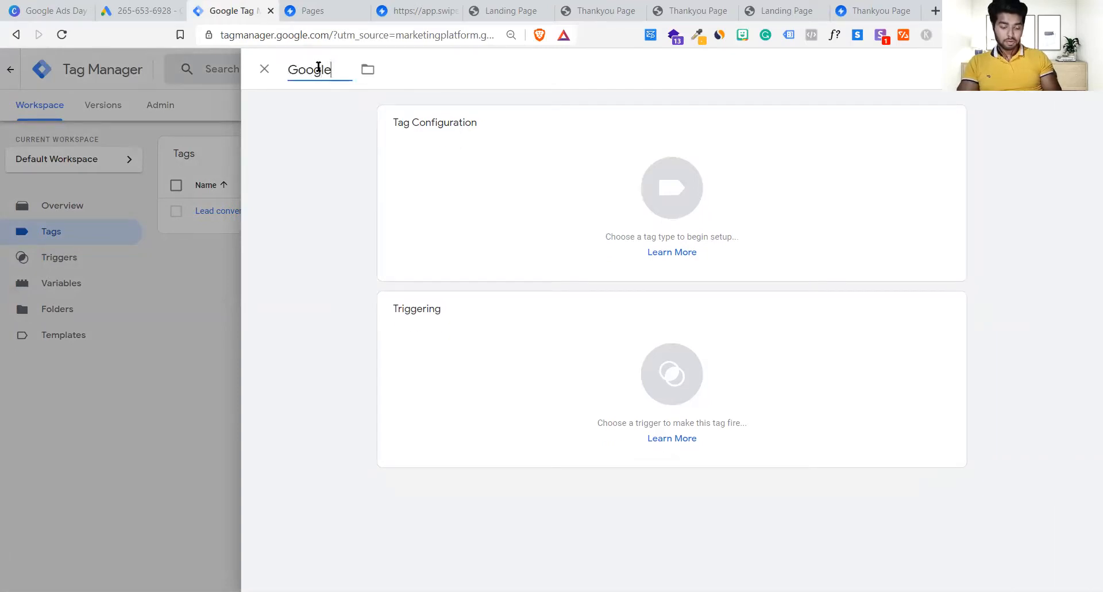
pyautogui.click(141, 10)
pyautogui.click(311, 10)
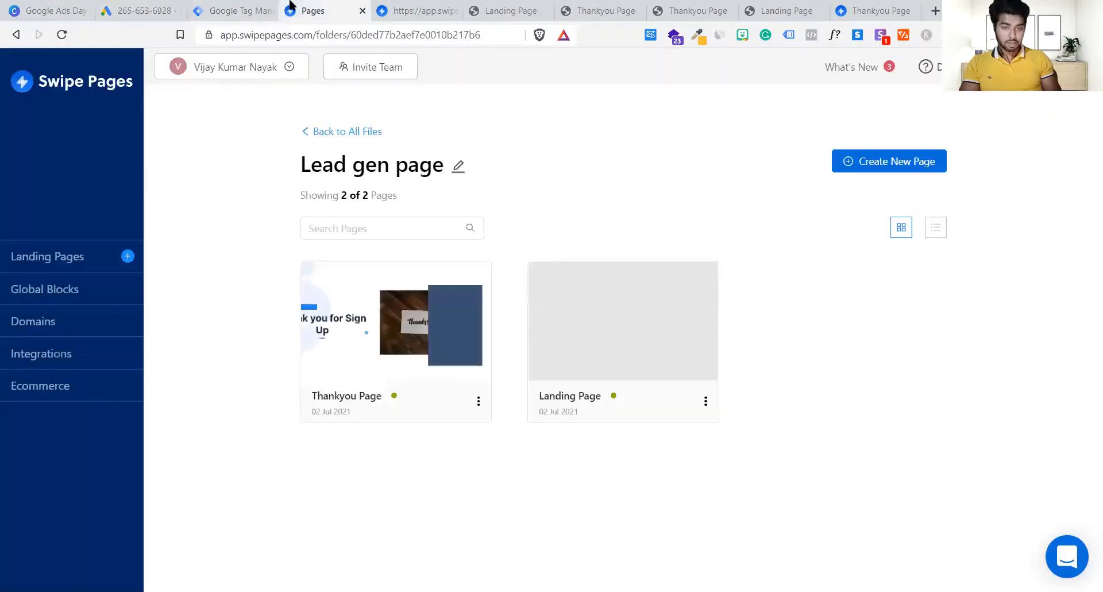
pyautogui.click(253, 8)
pyautogui.hotkey('ctrl', 'a')
pyautogui.write('convers')
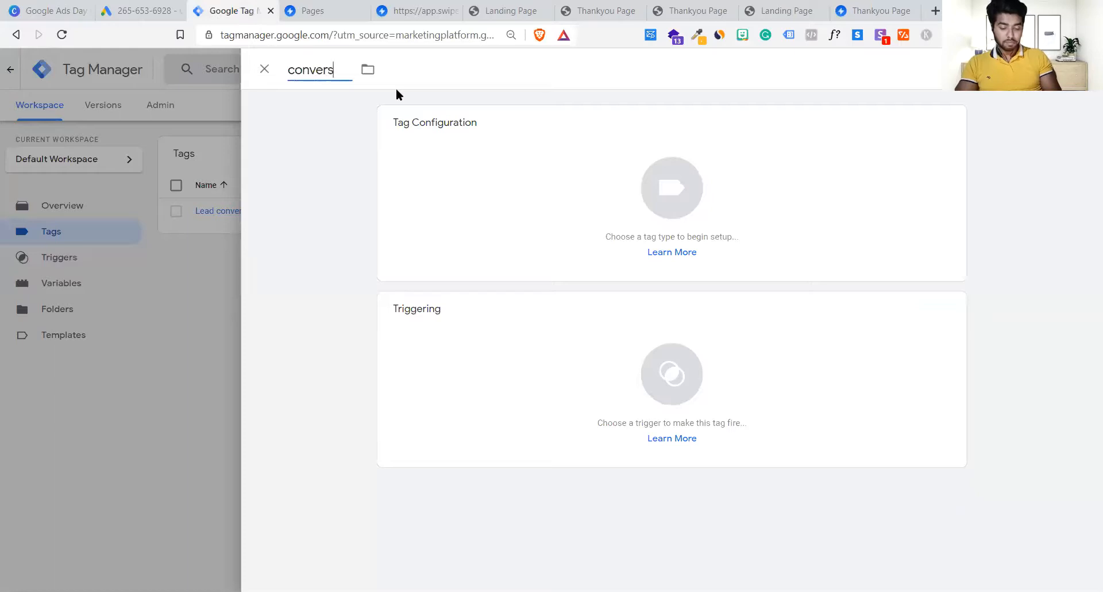
pyautogui.write('ion linker')
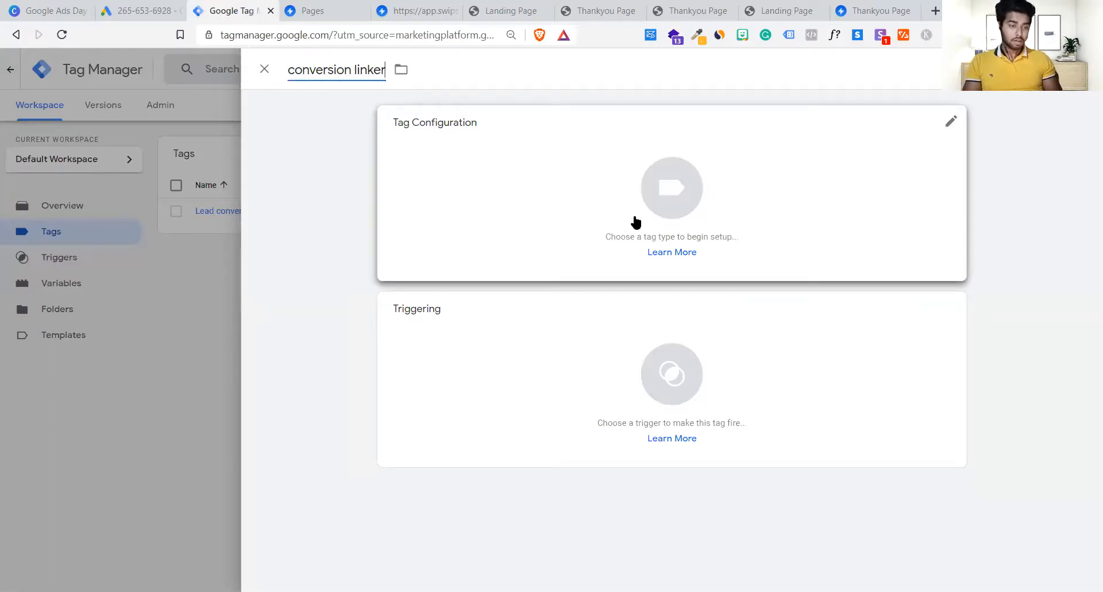
# Step: Bring up the Choose tag type list for the new tag
pyautogui.click(718, 209)
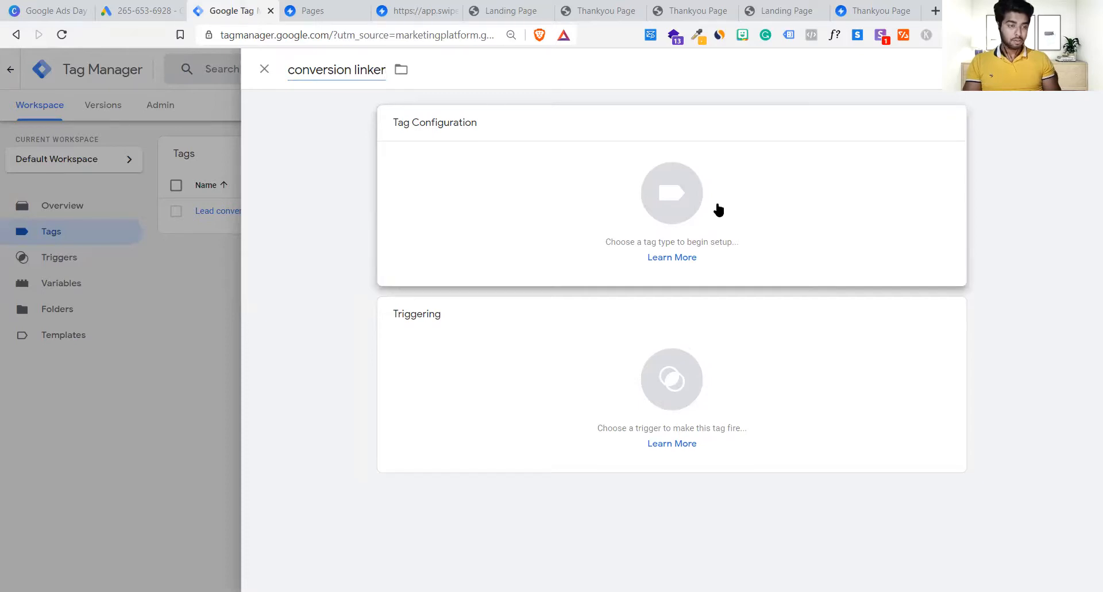
pyautogui.click(719, 211)
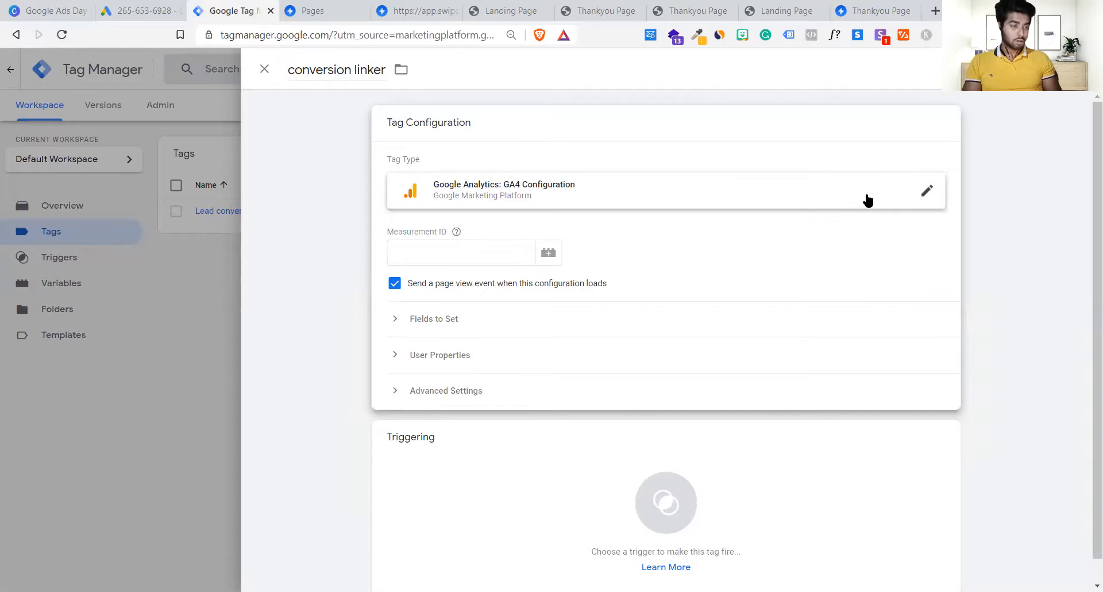
pyautogui.click(897, 201)
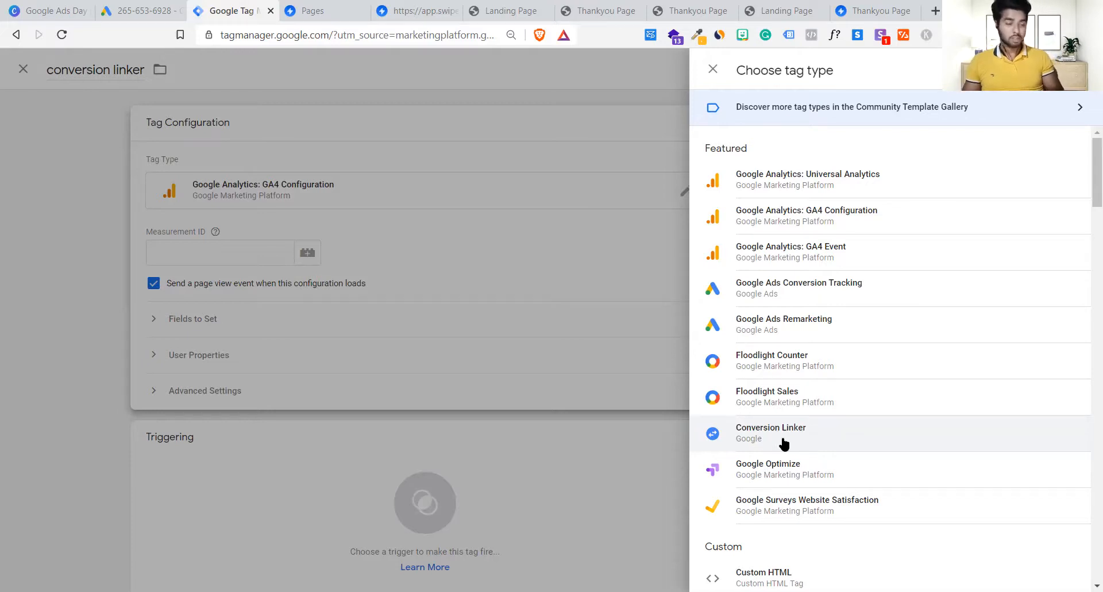
# Step: Set the tag type to Conversion Linker, checking the Google Ads note to fire it on all pages
pyautogui.click(783, 444)
pyautogui.click(138, 10)
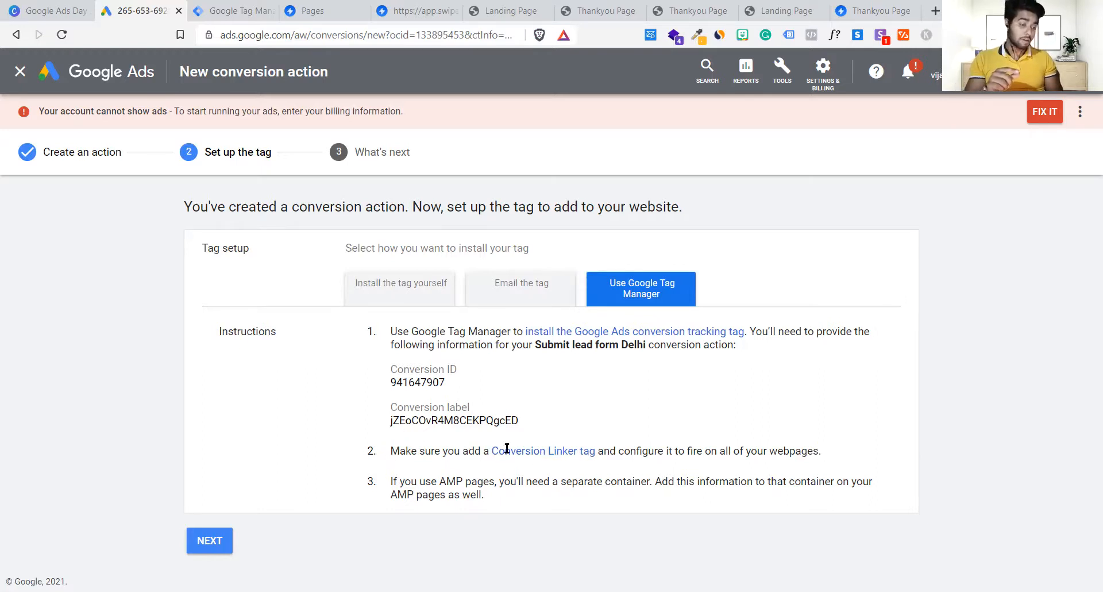
pyautogui.moveTo(388, 452); pyautogui.dragTo(830, 439)
pyautogui.click(548, 481)
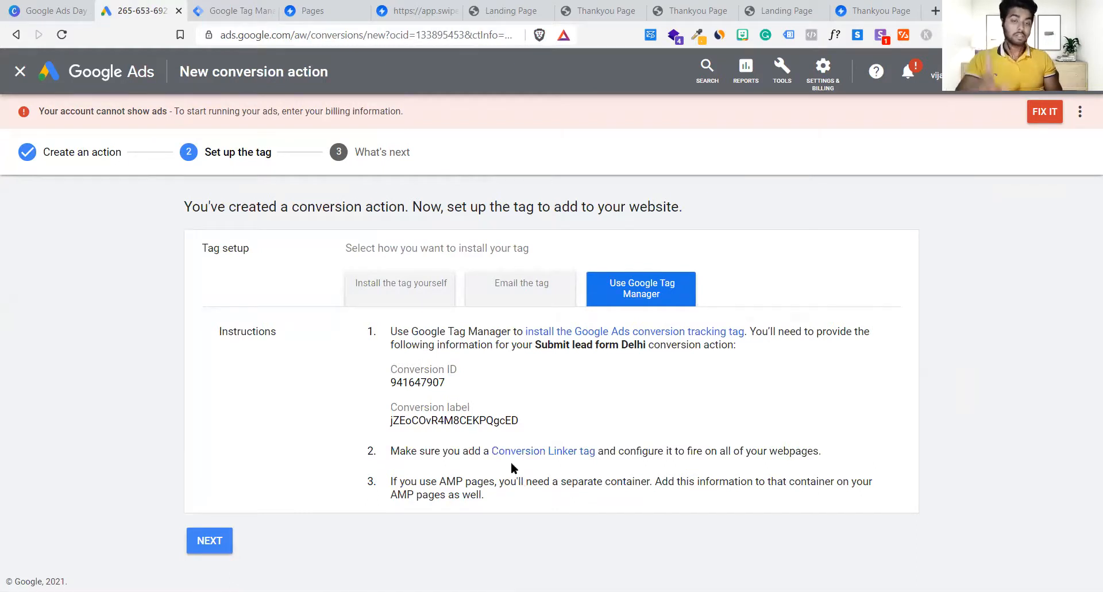
pyautogui.click(247, 10)
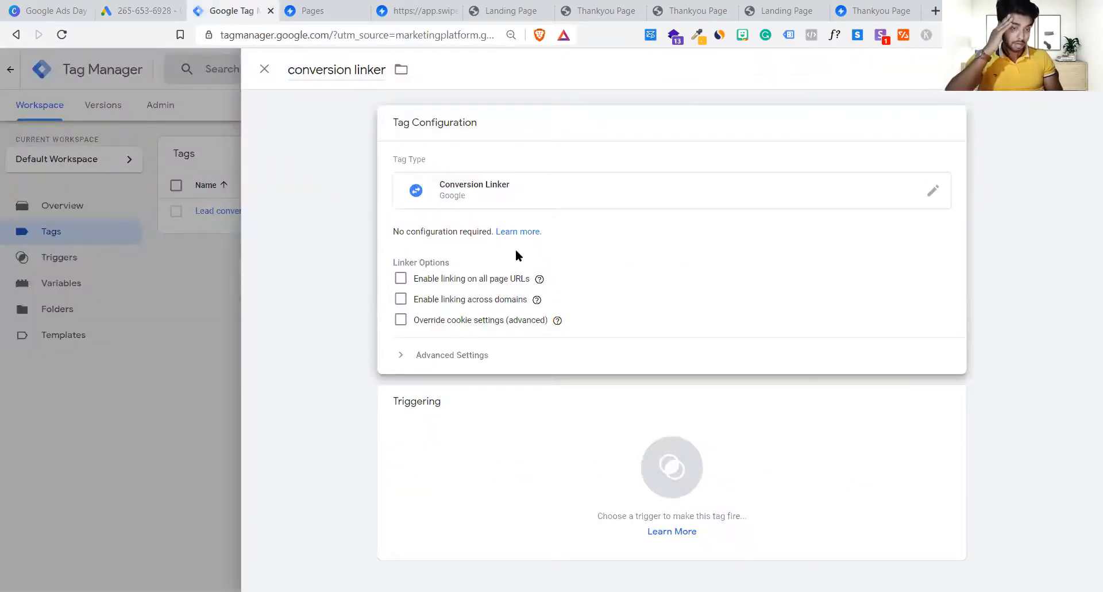
pyautogui.click(110, 9)
pyautogui.moveTo(717, 468)
pyautogui.mouseDown()
pyautogui.moveTo(827, 451)
pyautogui.moveTo(728, 451)
pyautogui.mouseUp()
pyautogui.click(729, 451)
pyautogui.click(256, 9)
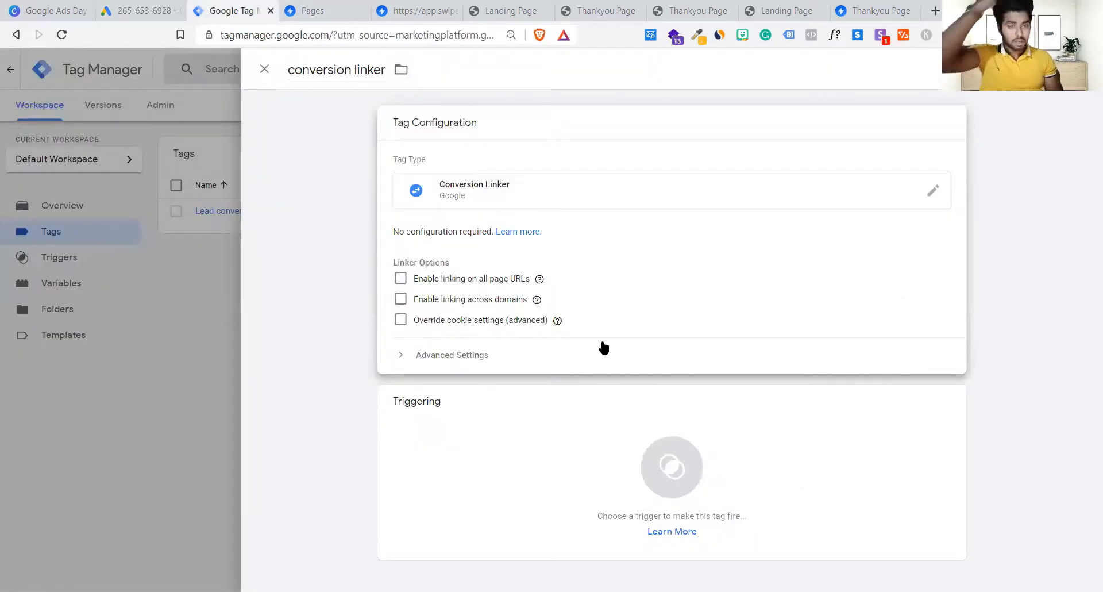
pyautogui.click(656, 473)
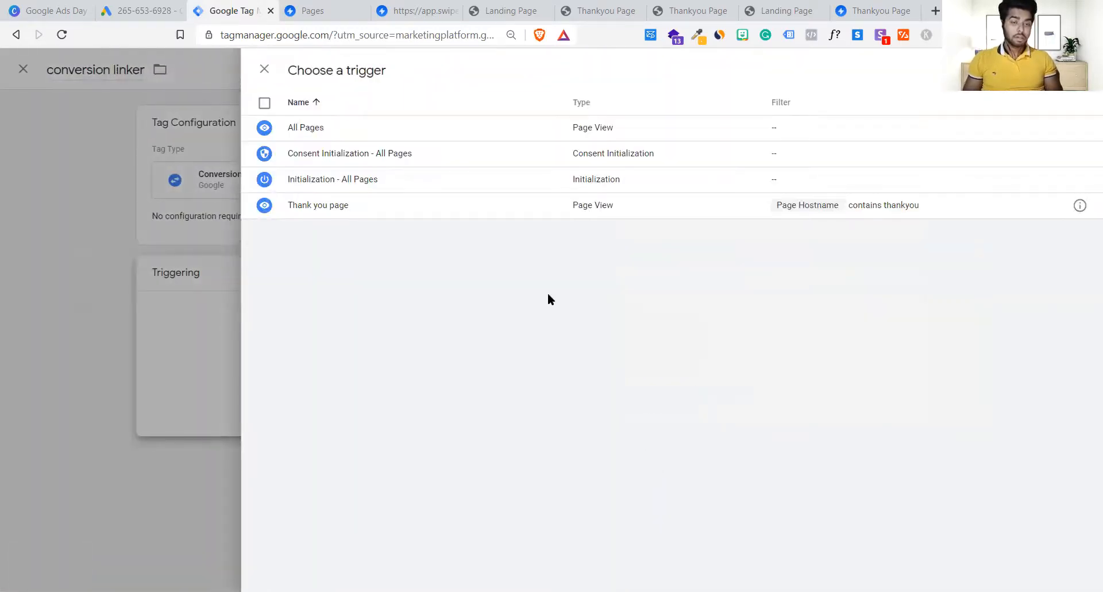
# Step: Fire the conversion linker tag on All Pages and save it
pyautogui.click(411, 134)
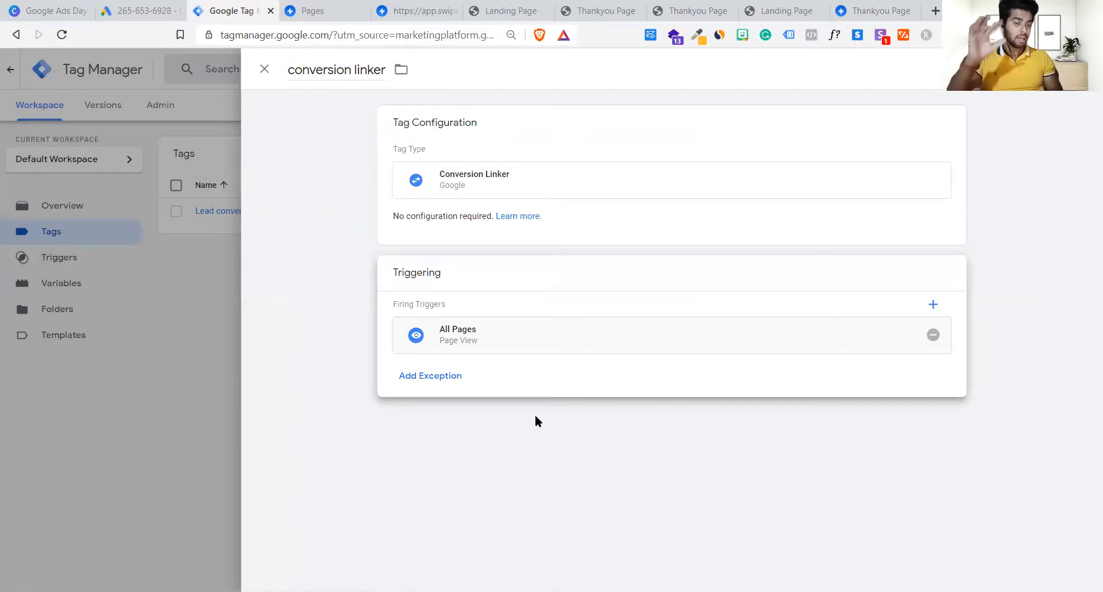
pyautogui.click(1043, 69)
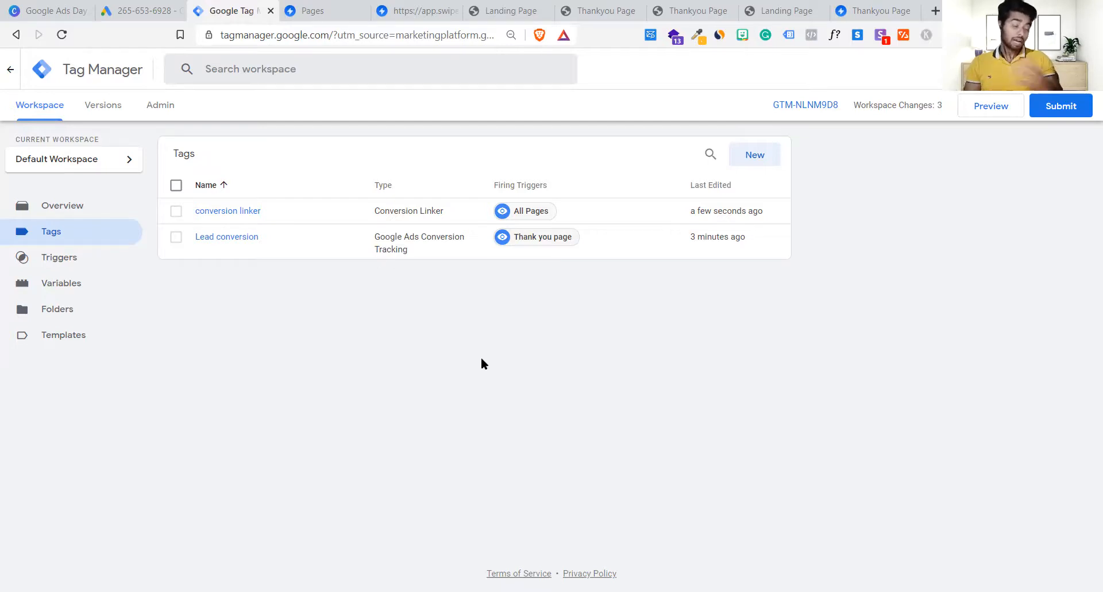
pyautogui.click(156, 5)
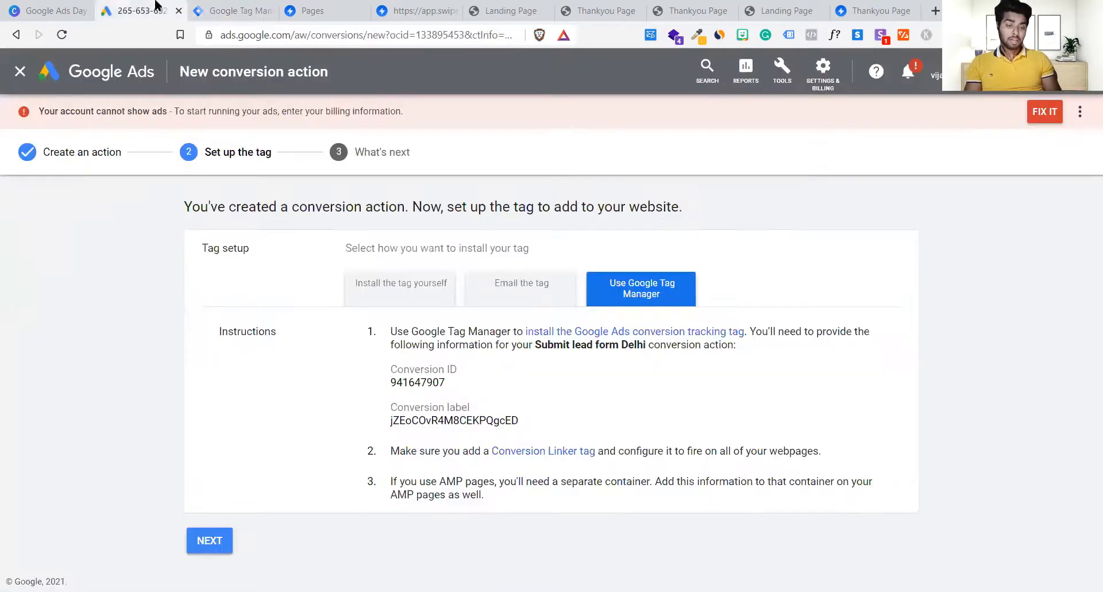
# Step: Complete the Submit lead form Delhi setup and check its Unverified tracking status
pyautogui.click(226, 540)
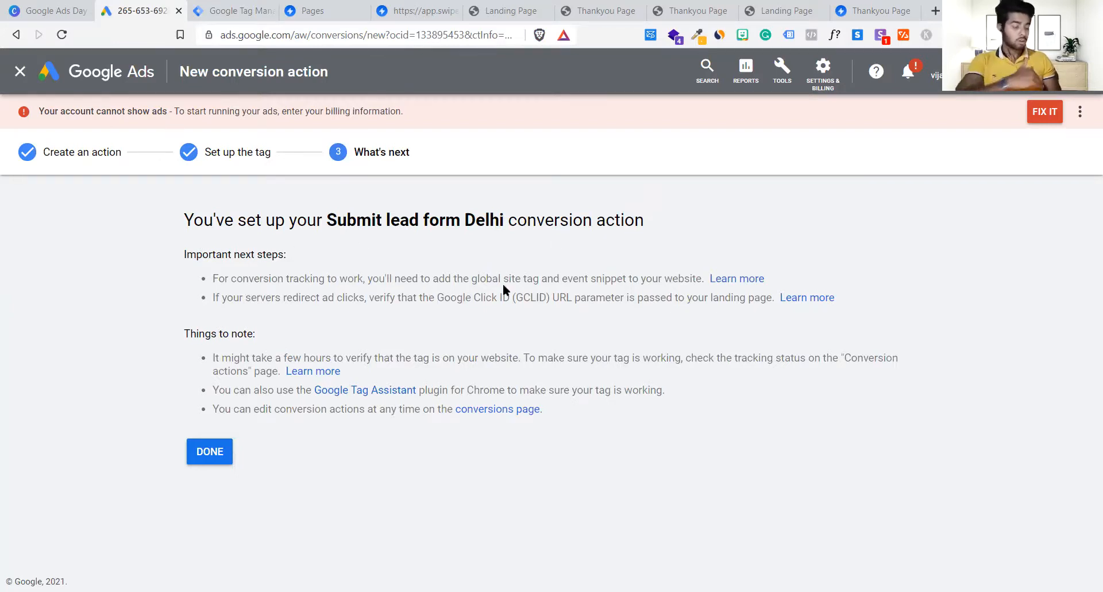
pyautogui.click(216, 451)
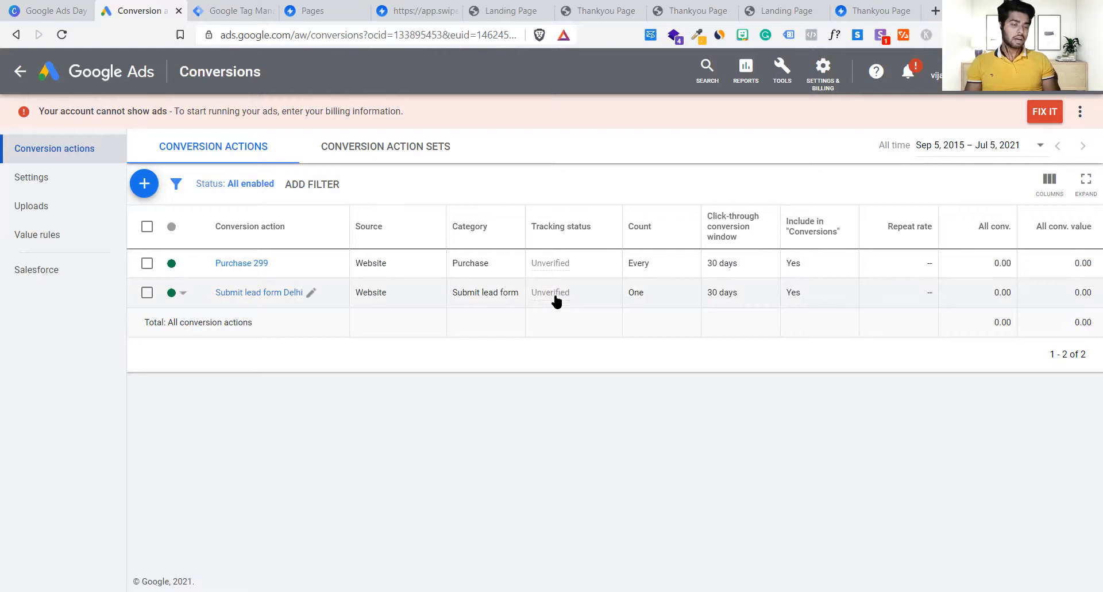
pyautogui.moveTo(555, 303)
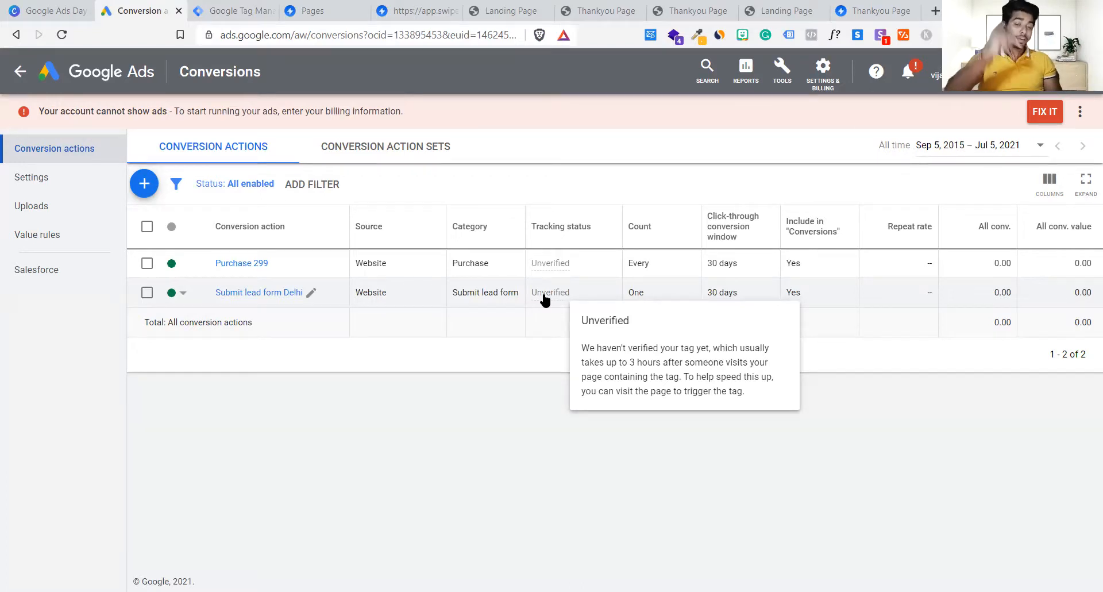
# Step: Check the workspace Overview, Tags and Triggers pages for the 3 added changes
pyautogui.click(250, 8)
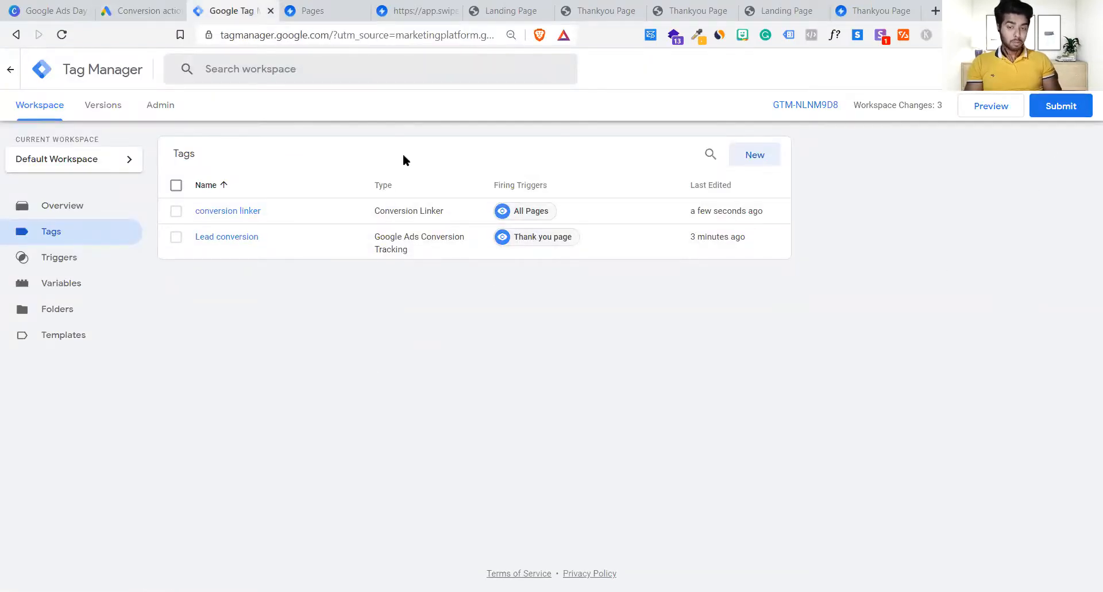
pyautogui.click(94, 212)
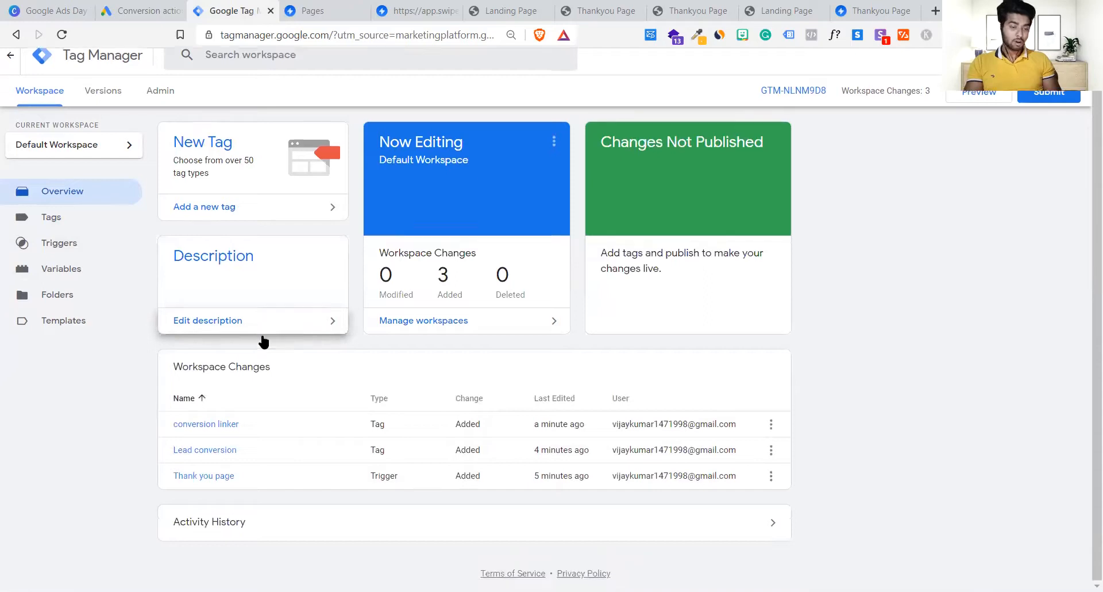
pyautogui.click(74, 238)
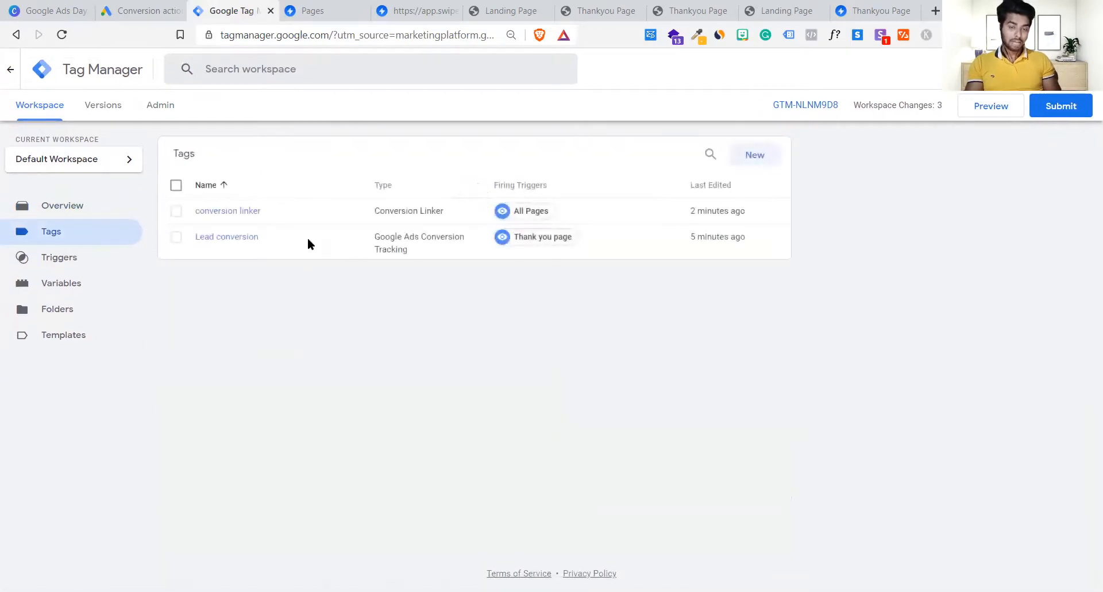
pyautogui.click(94, 260)
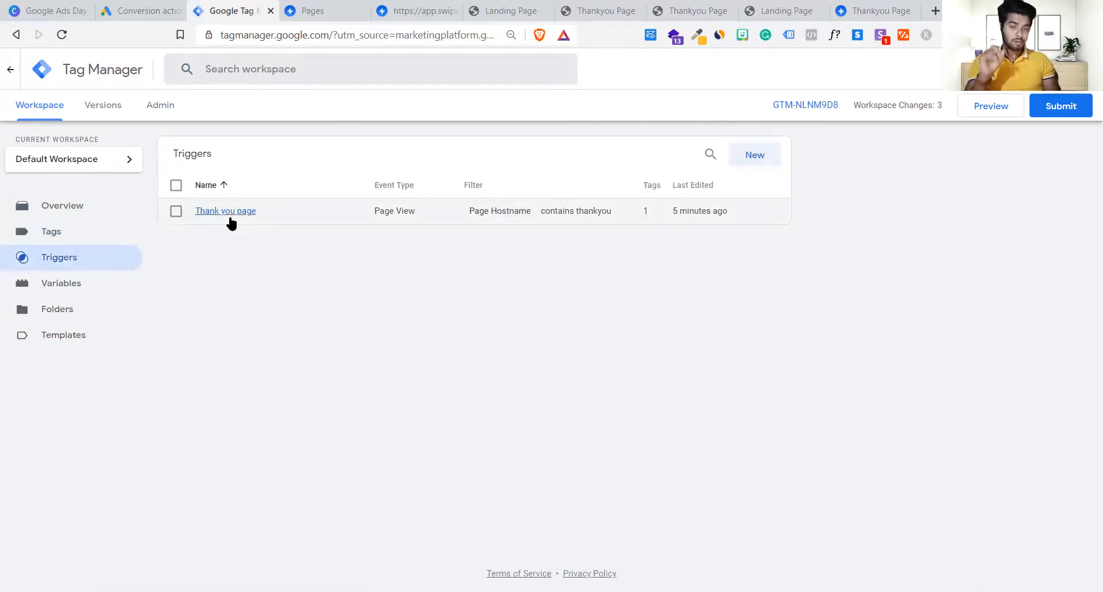
pyautogui.click(75, 217)
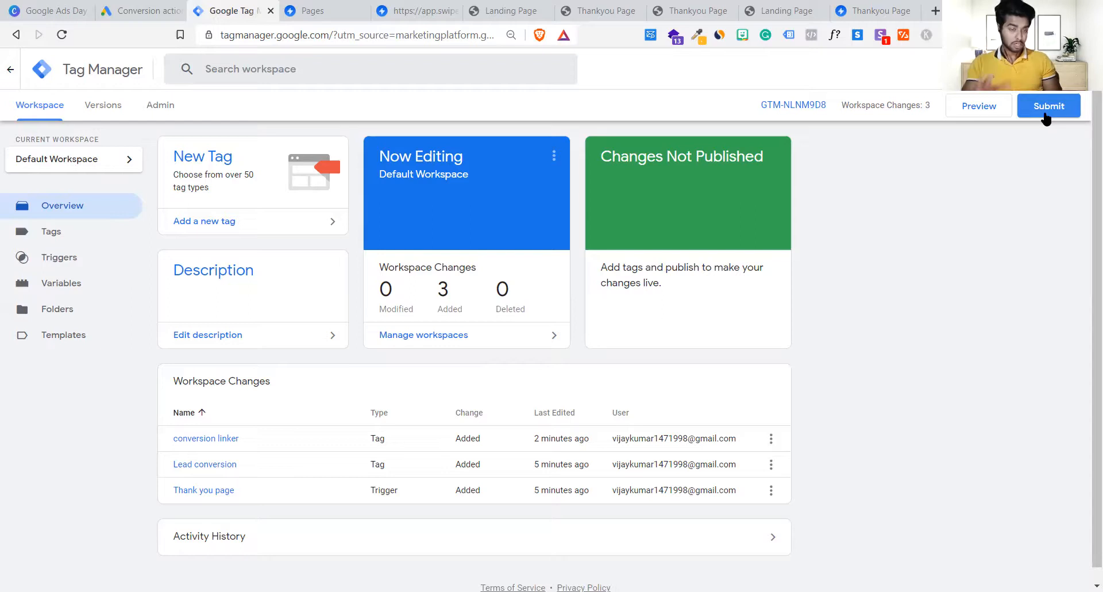
# Step: Publish the three workspace changes as a new version named 'New Conversion setup'
pyautogui.click(1044, 115)
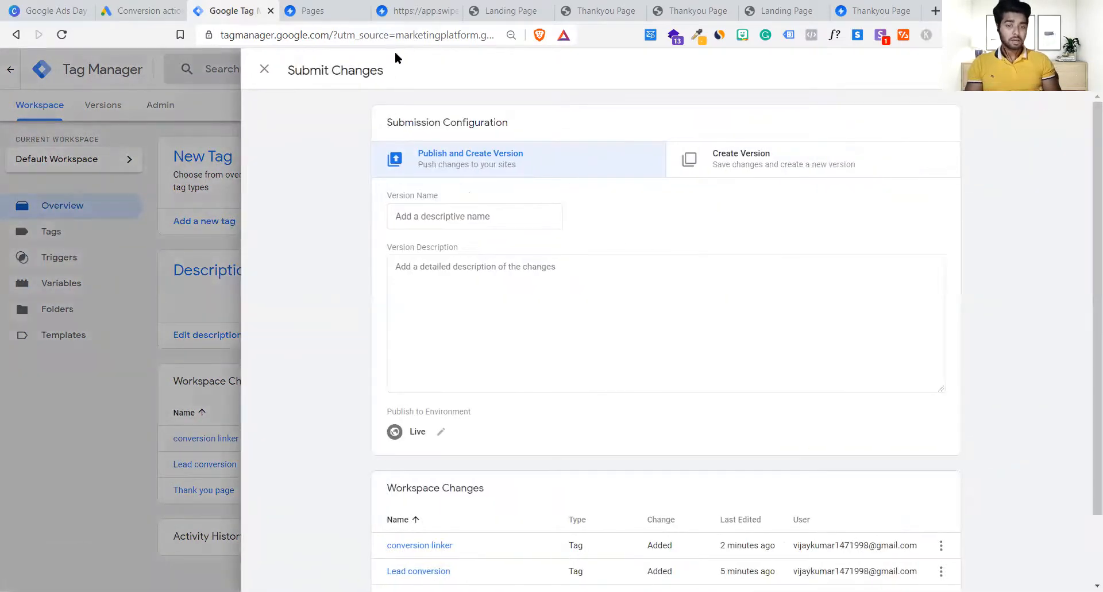
pyautogui.click(485, 214)
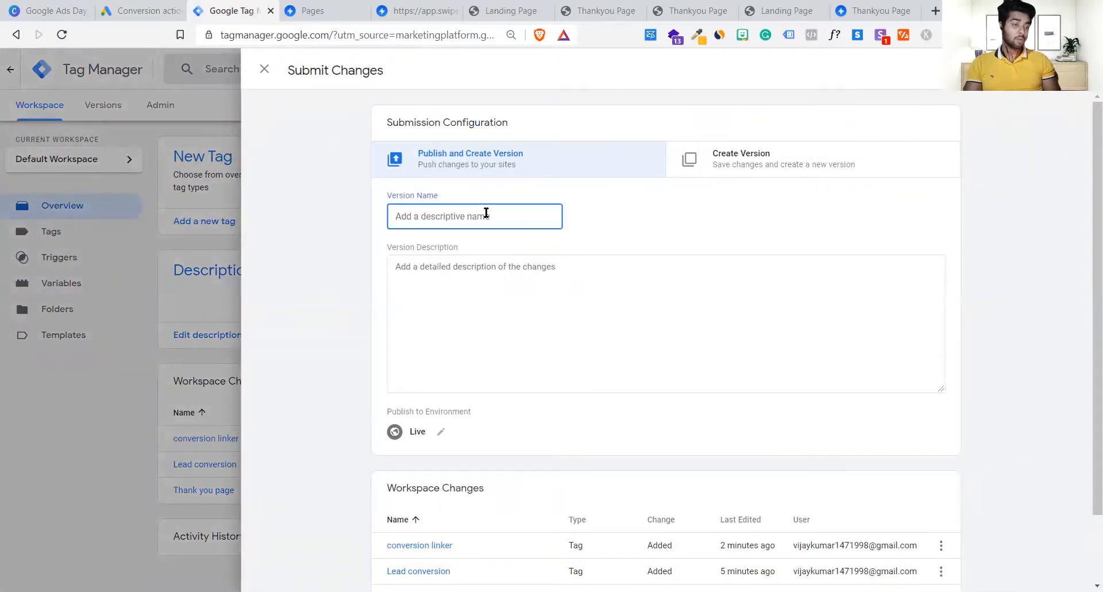
pyautogui.scroll(-2, 609, 292)
pyautogui.scroll(2, 609, 292)
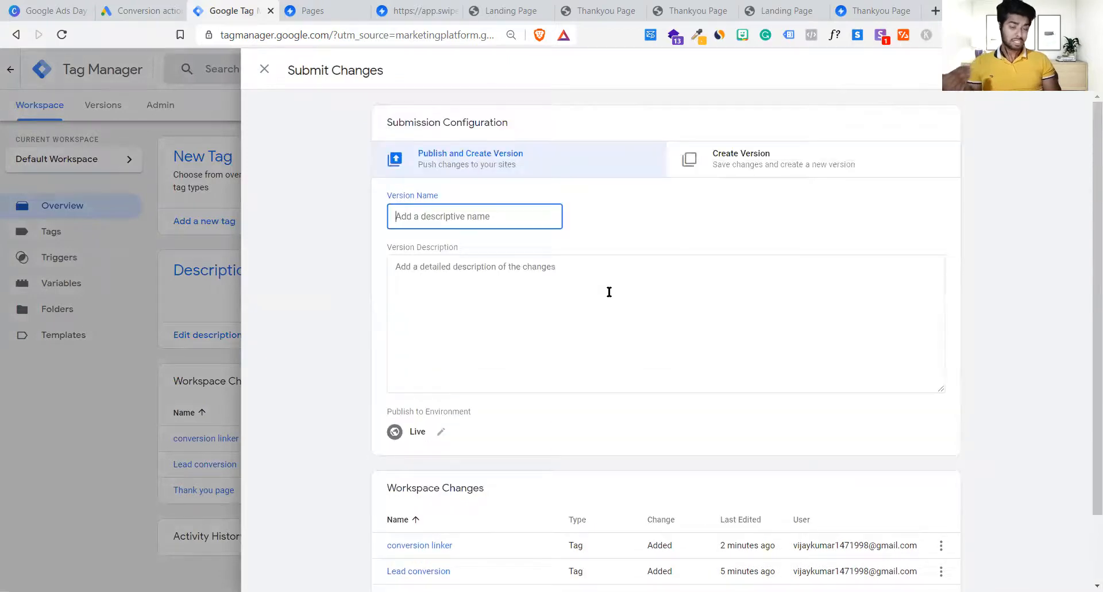
pyautogui.write('New Conversion setup')
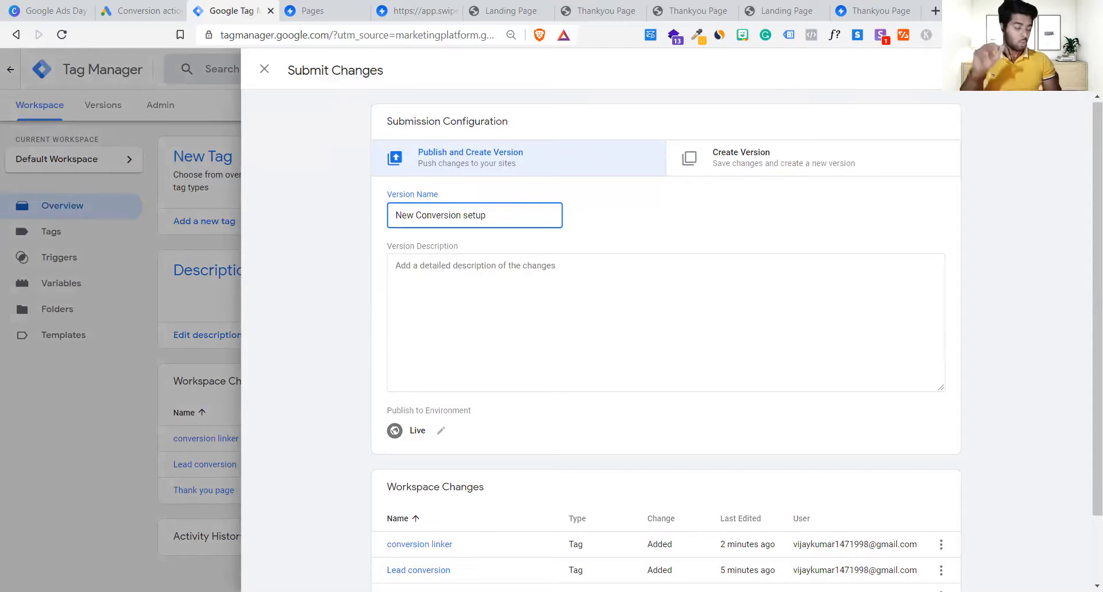
pyautogui.click(1059, 69)
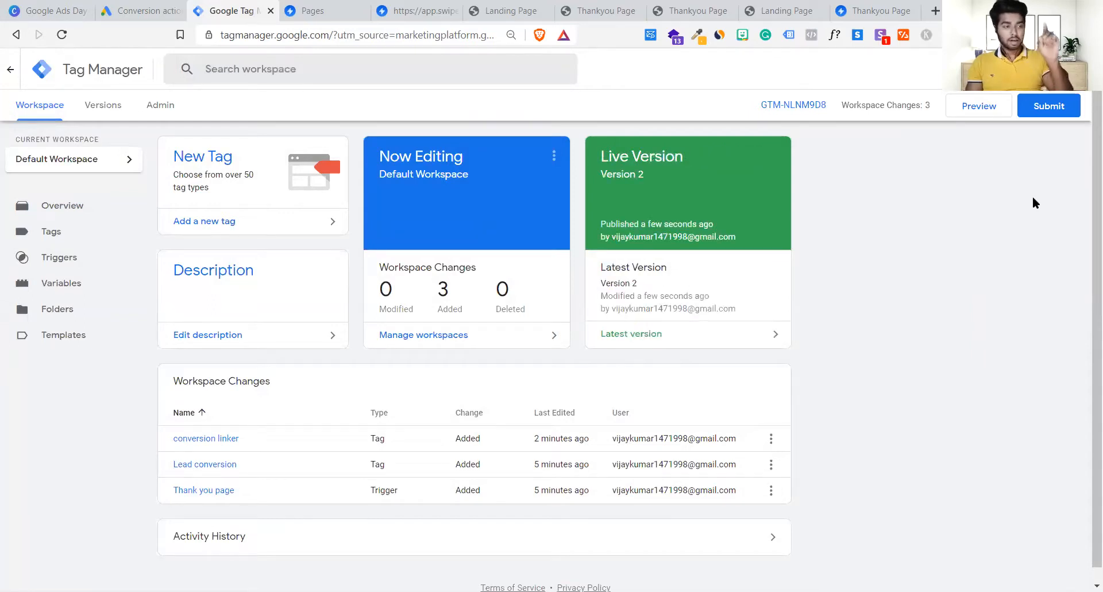
# Step: Confirm Version 2 holds 2 tags, 1 trigger and 5 variables, then return to the Workspace
pyautogui.scroll(-1, 911, 280)
pyautogui.scroll(1, 910, 276)
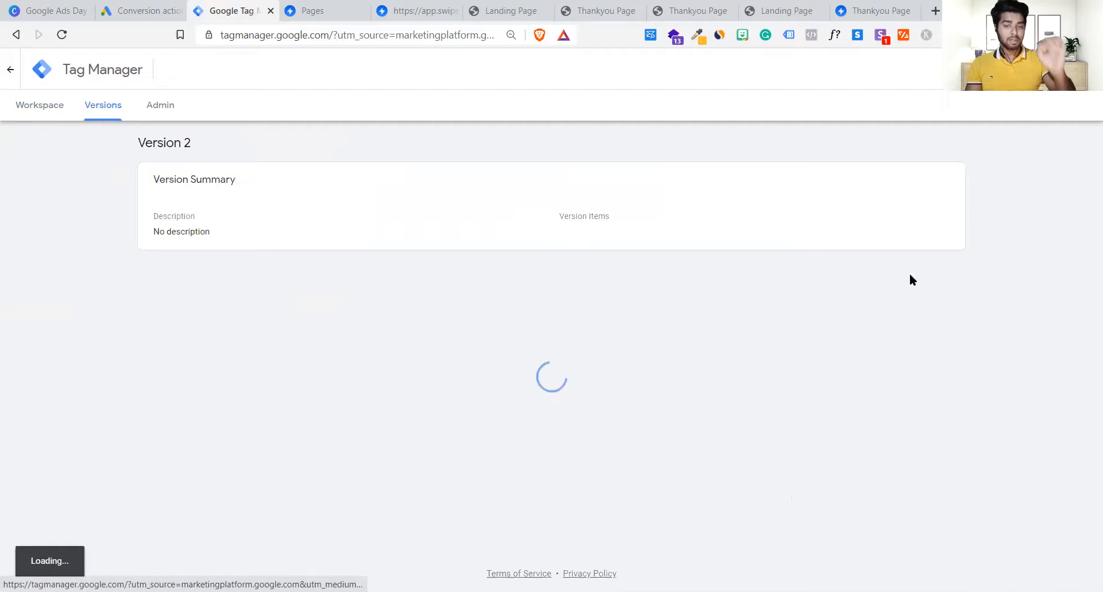
pyautogui.scroll(-5, 911, 281)
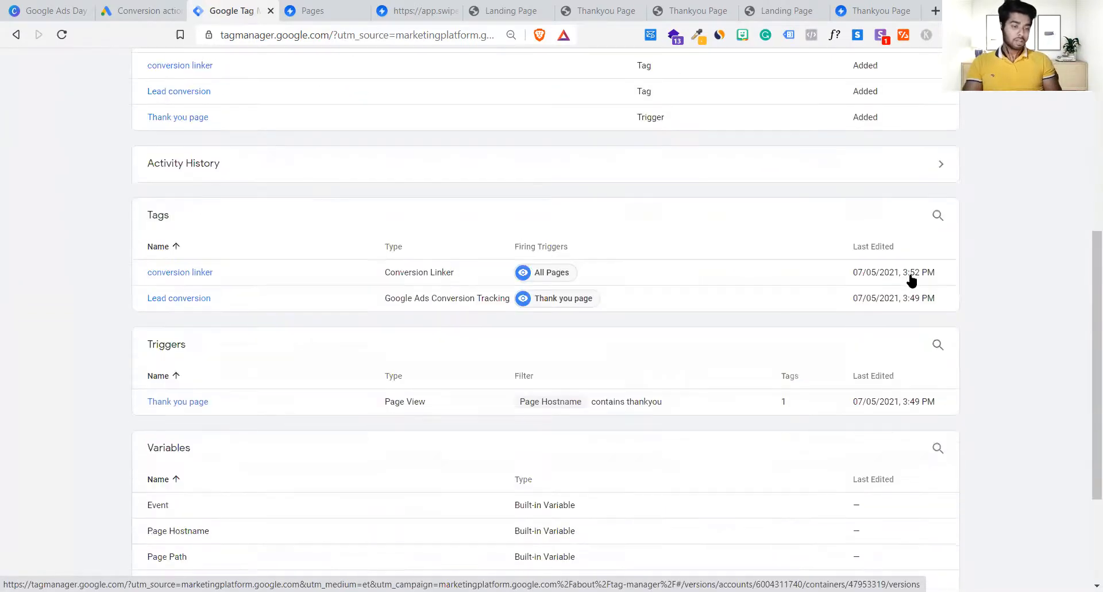
pyautogui.scroll(-3, 910, 281)
pyautogui.scroll(8, 909, 274)
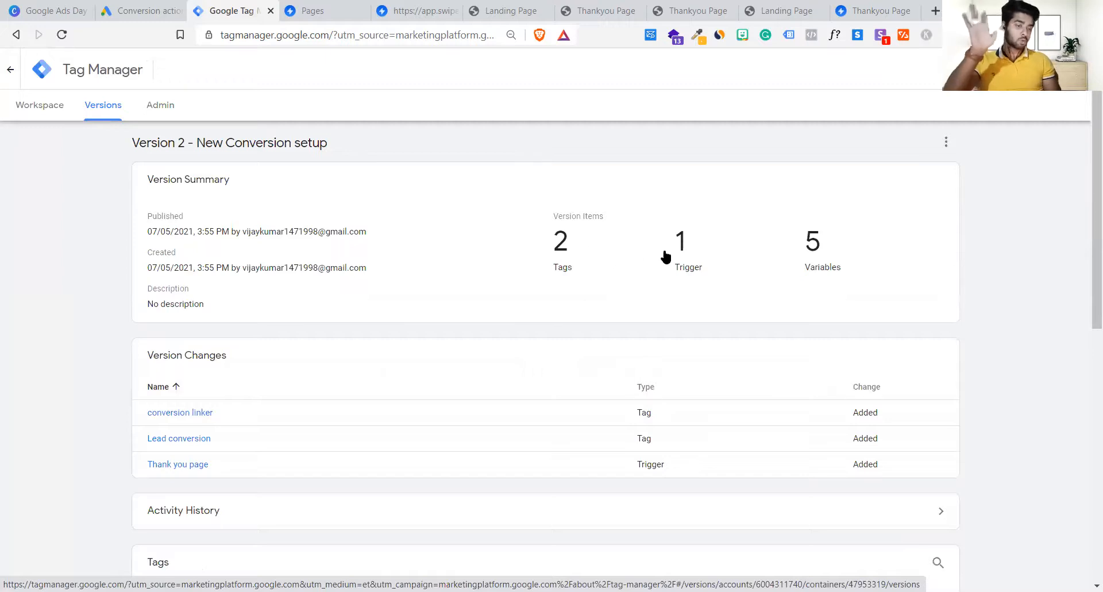
pyautogui.scroll(-1, 835, 276)
pyautogui.scroll(-5, 835, 277)
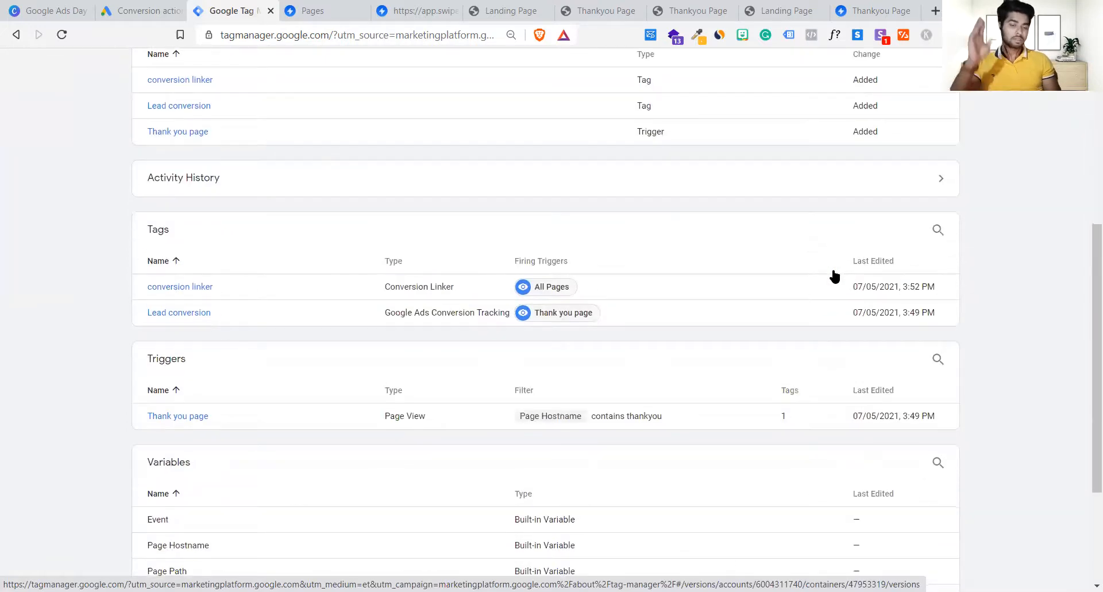
pyautogui.scroll(-3, 625, 360)
pyautogui.scroll(9, 625, 360)
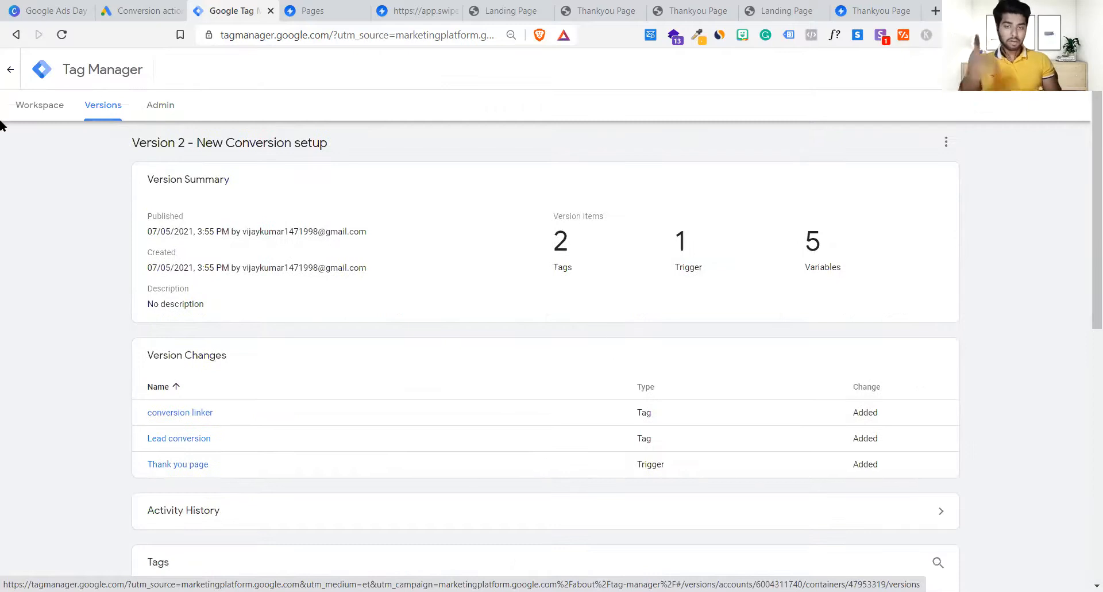
pyautogui.click(32, 108)
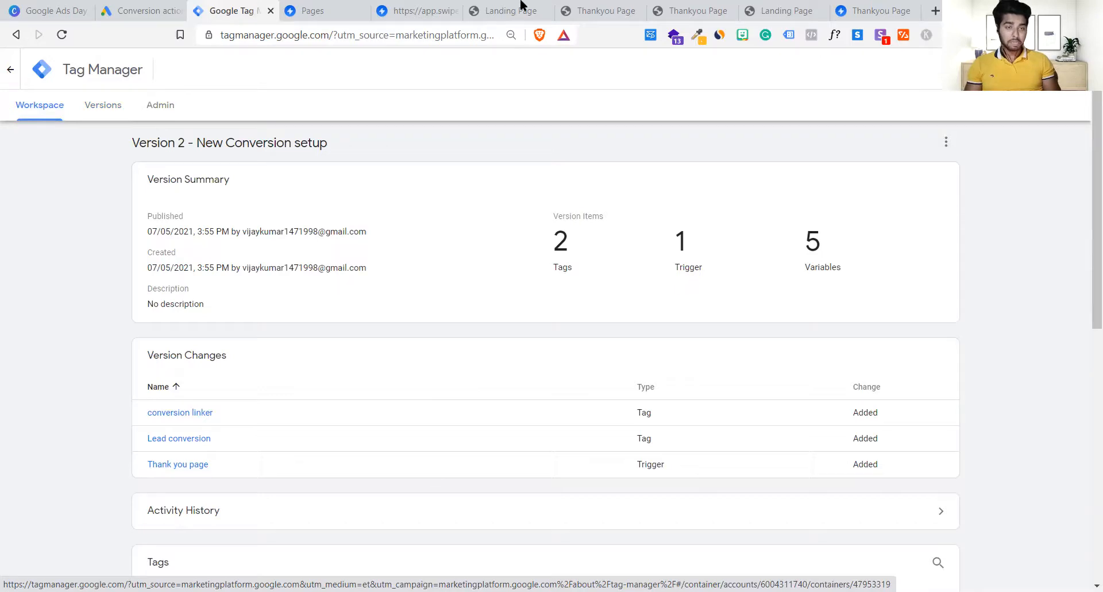
# Step: Remove the landing page's cookies, reload it, and check its tags in Tag Assistant Legacy
pyautogui.click(540, 6)
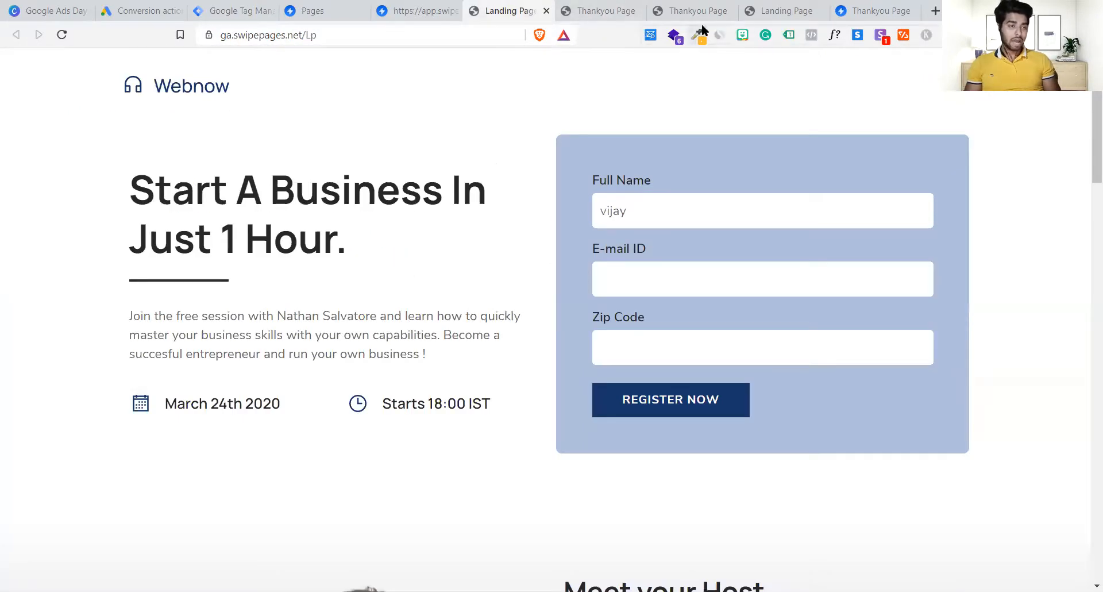
pyautogui.press('F5')
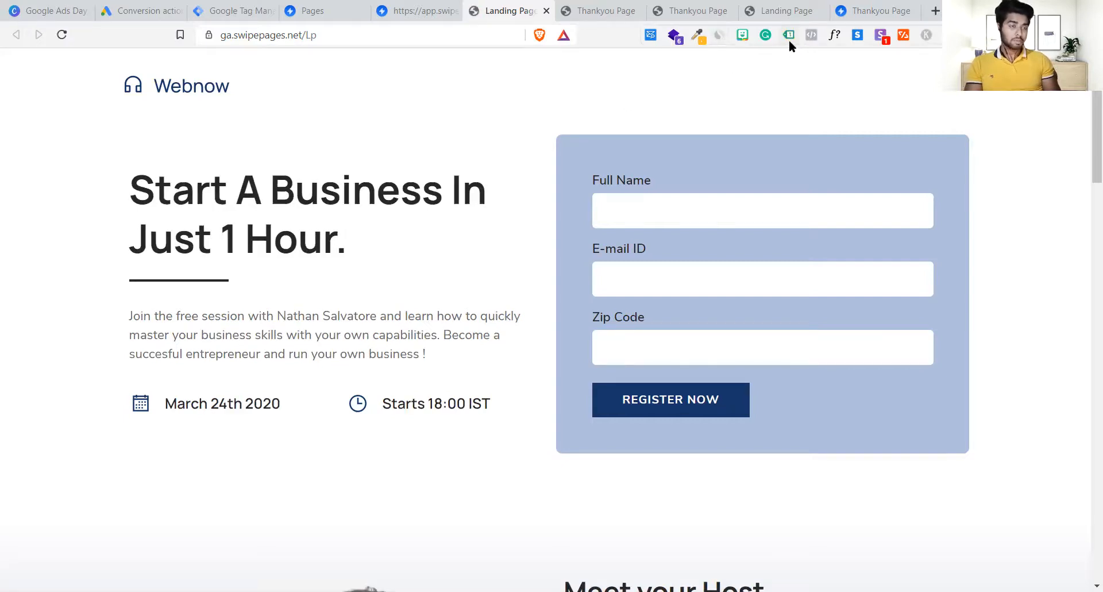
pyautogui.click(212, 39)
pyautogui.click(253, 190)
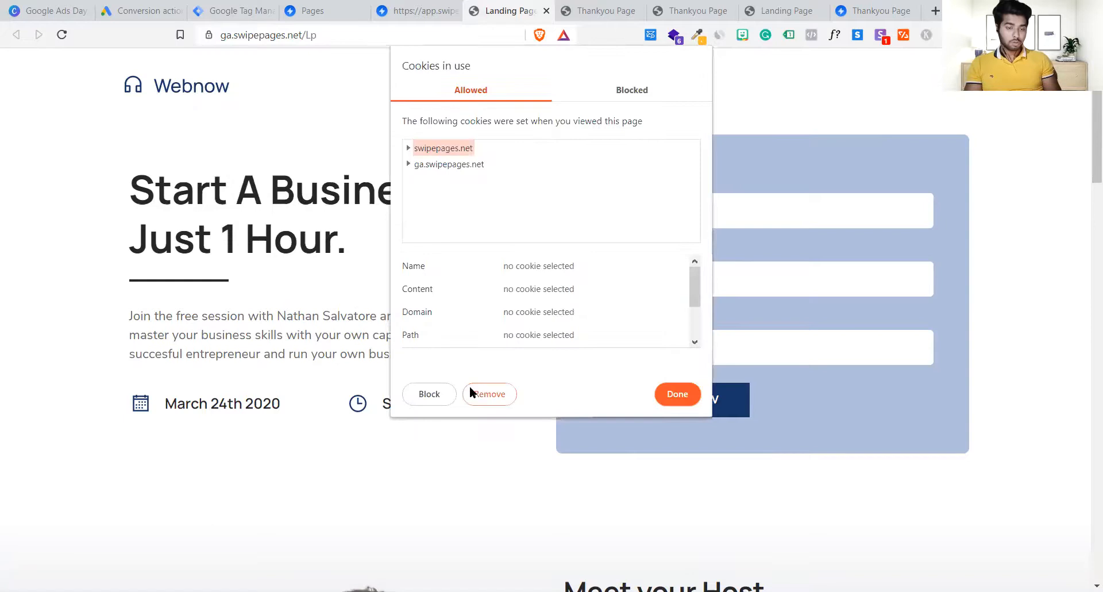
pyautogui.click(474, 394)
pyautogui.click(668, 396)
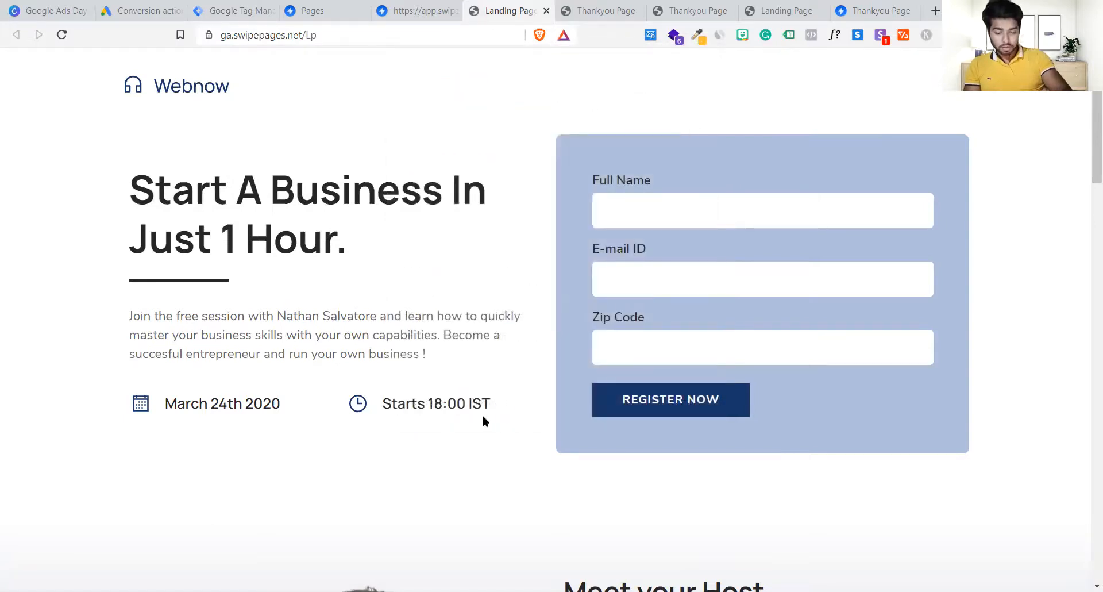
pyautogui.press('F5')
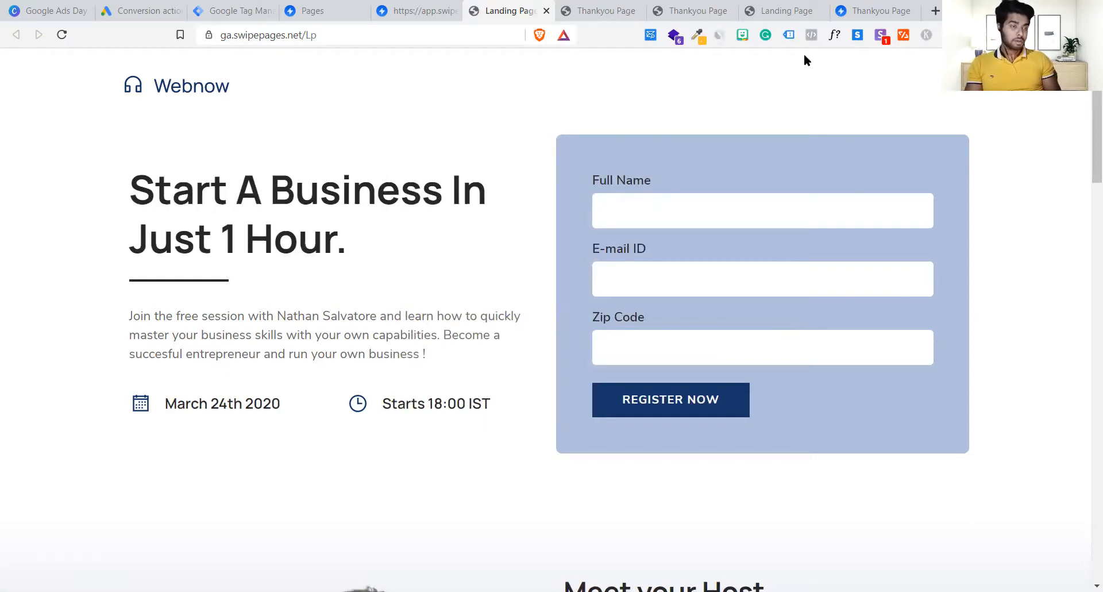
pyautogui.click(791, 36)
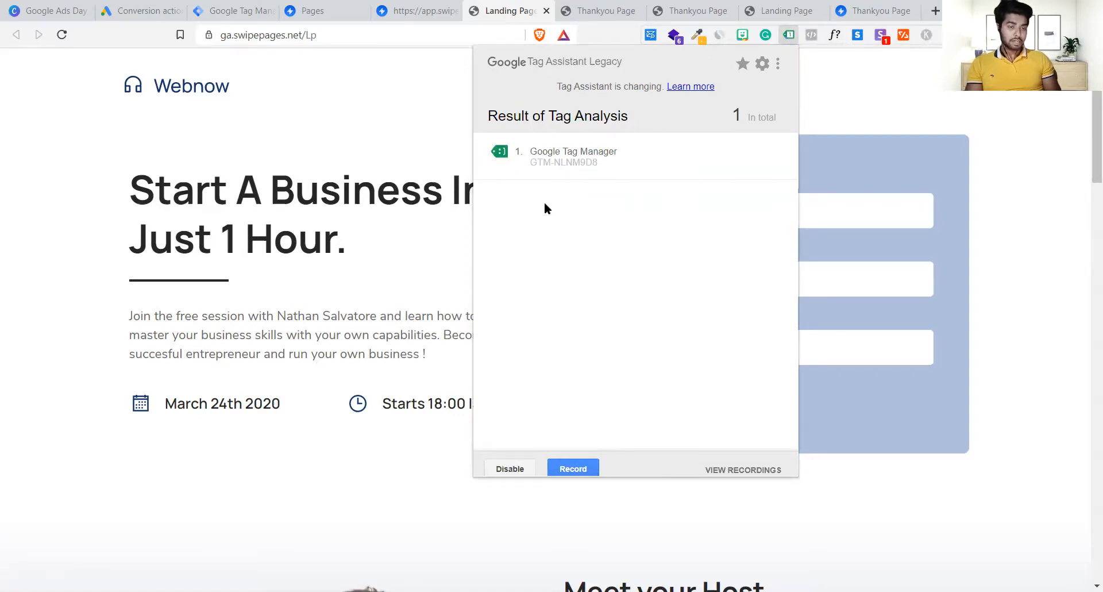
pyautogui.click(539, 2)
# Step: Reload the thank-you page and confirm the Tag Manager container loads there too
pyautogui.click(604, 7)
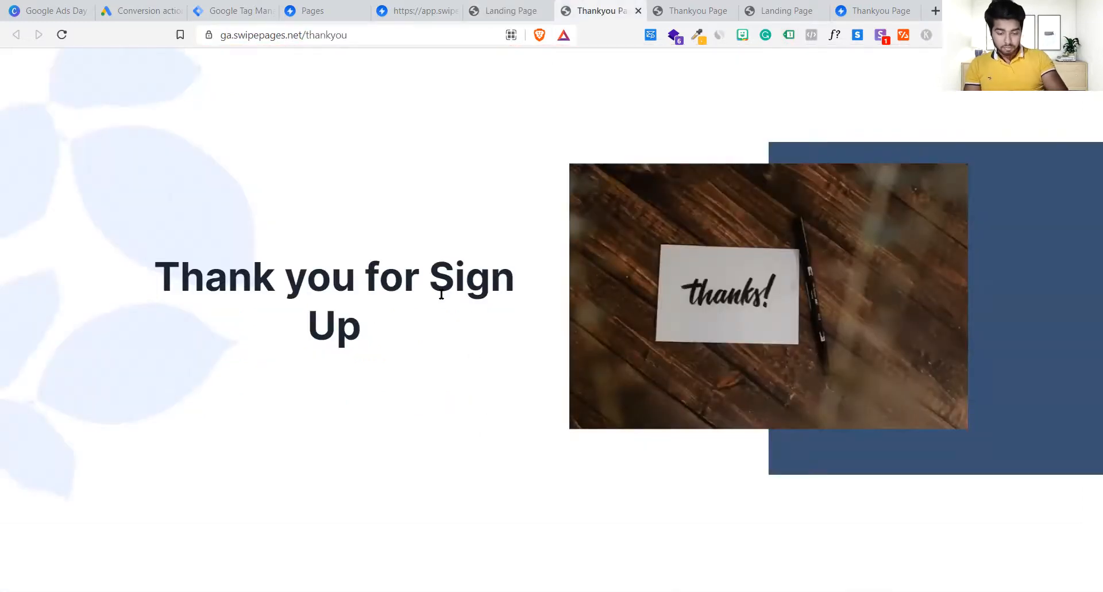
pyautogui.press('F5')
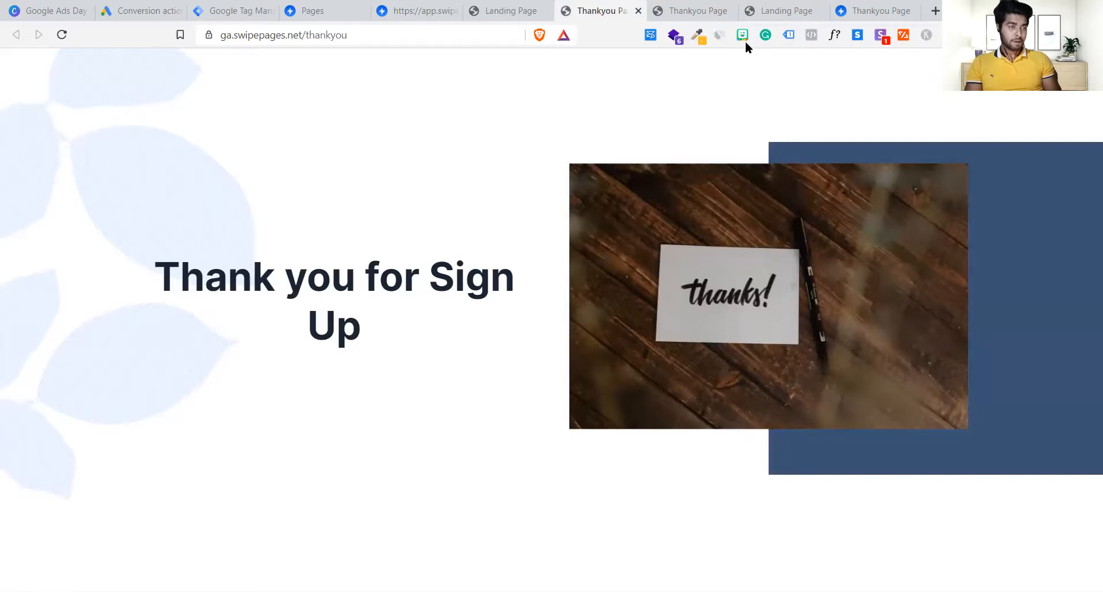
pyautogui.click(790, 35)
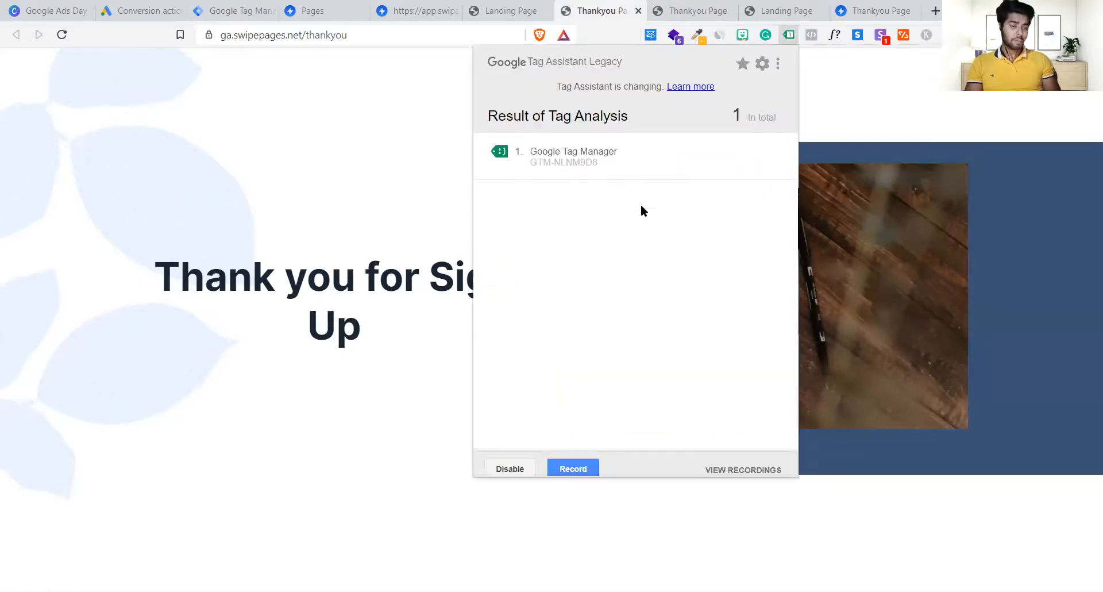
pyautogui.click(157, 320)
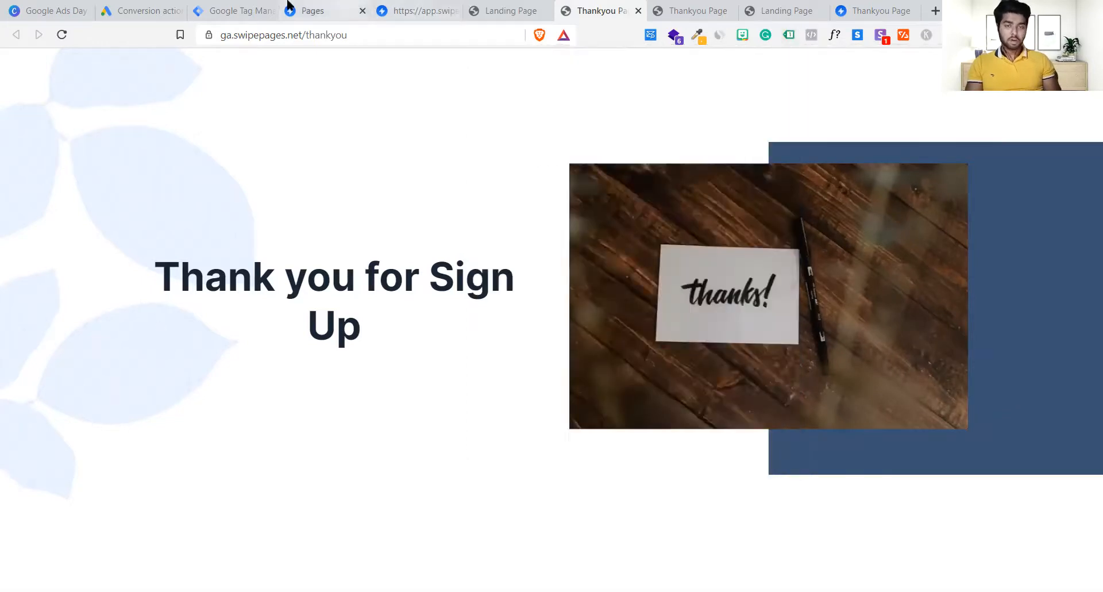
# Step: Start Tag Manager preview mode for container GTM-NLNM9D8
pyautogui.click(244, 8)
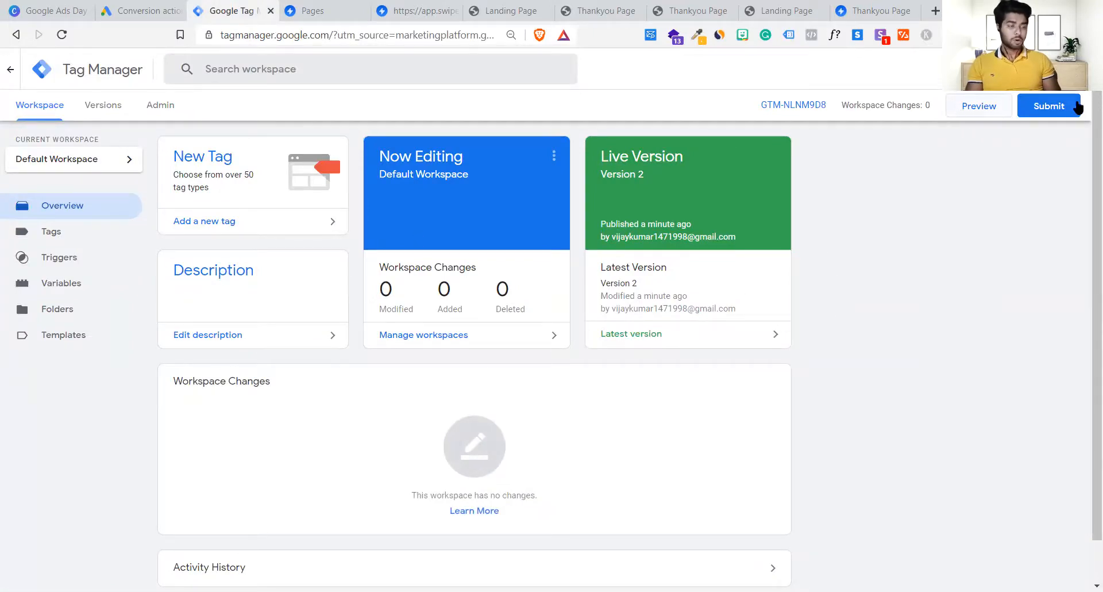
pyautogui.click(983, 112)
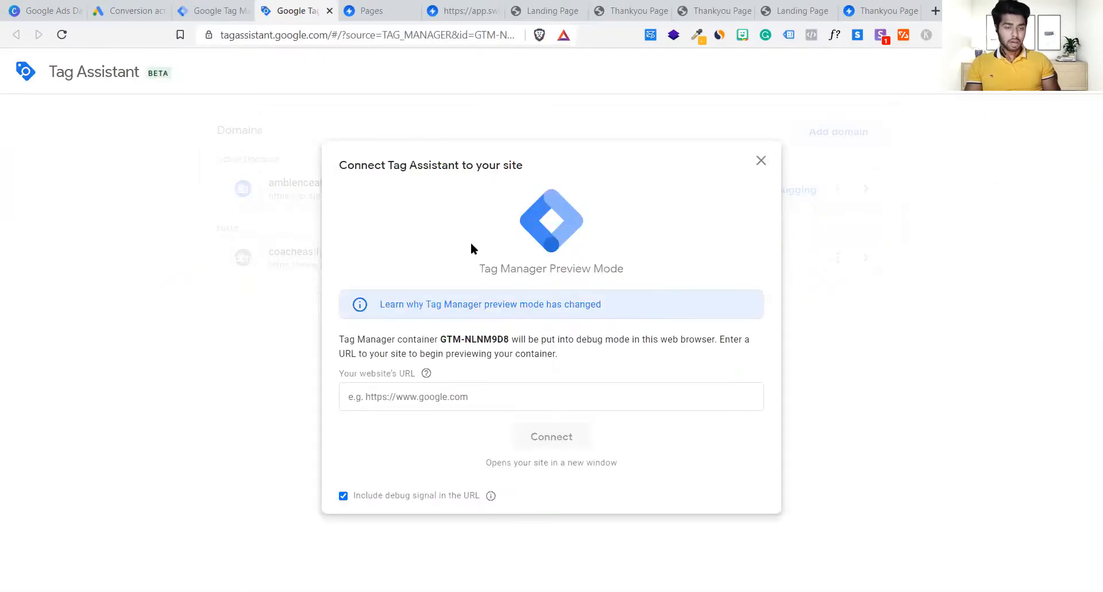
# Step: Connect Tag Assistant preview to the copied ga.swipepages.net landing page URL
pyautogui.click(466, 395)
pyautogui.click(540, 7)
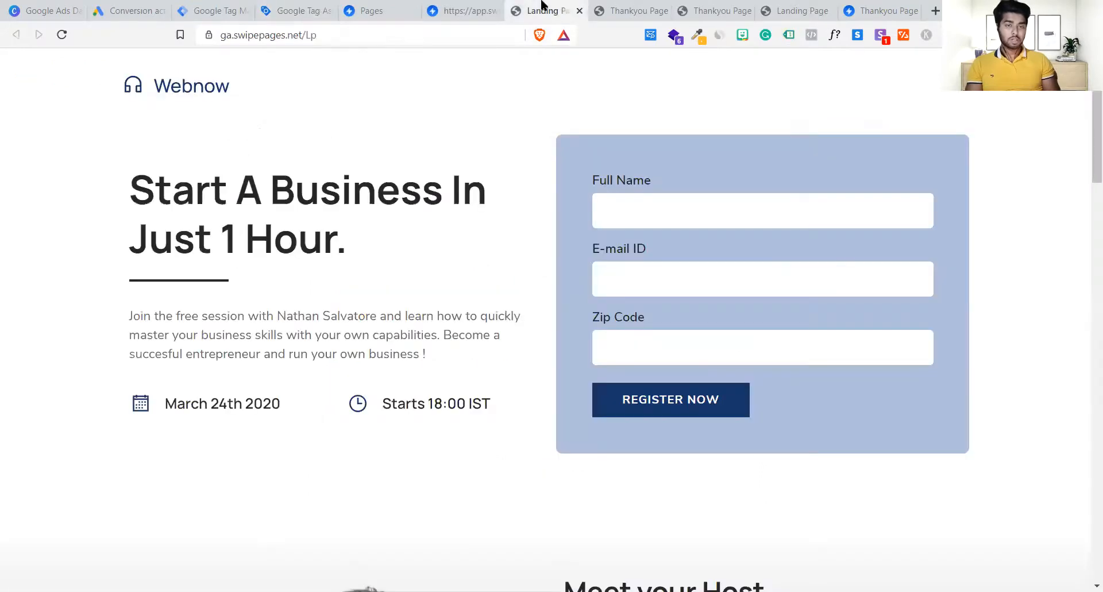
pyautogui.click(413, 35)
pyautogui.hotkey('ctrl', 'c')
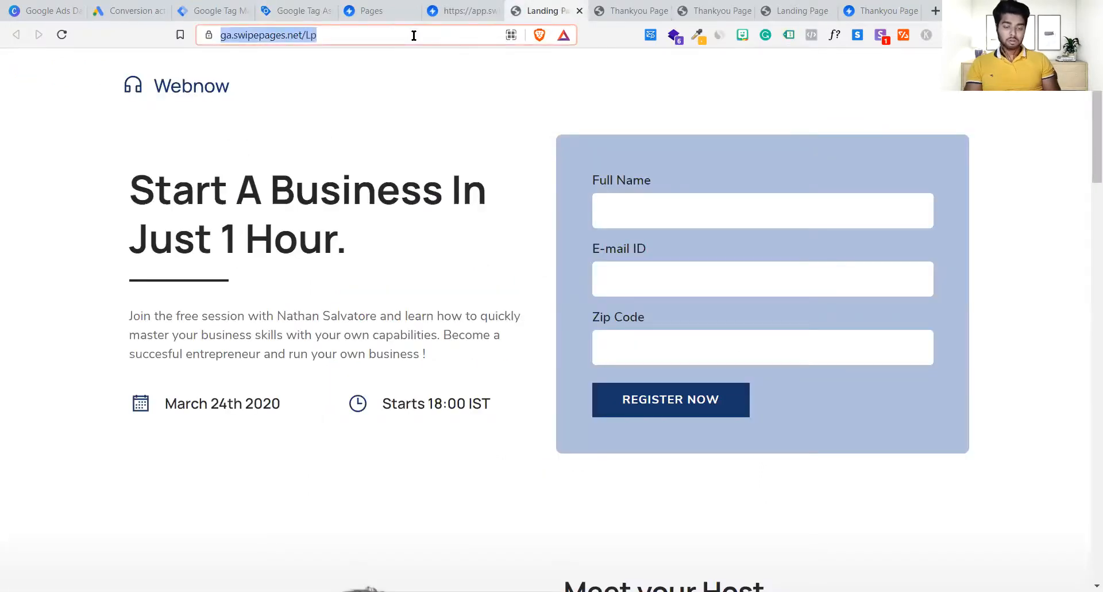
pyautogui.click(226, 8)
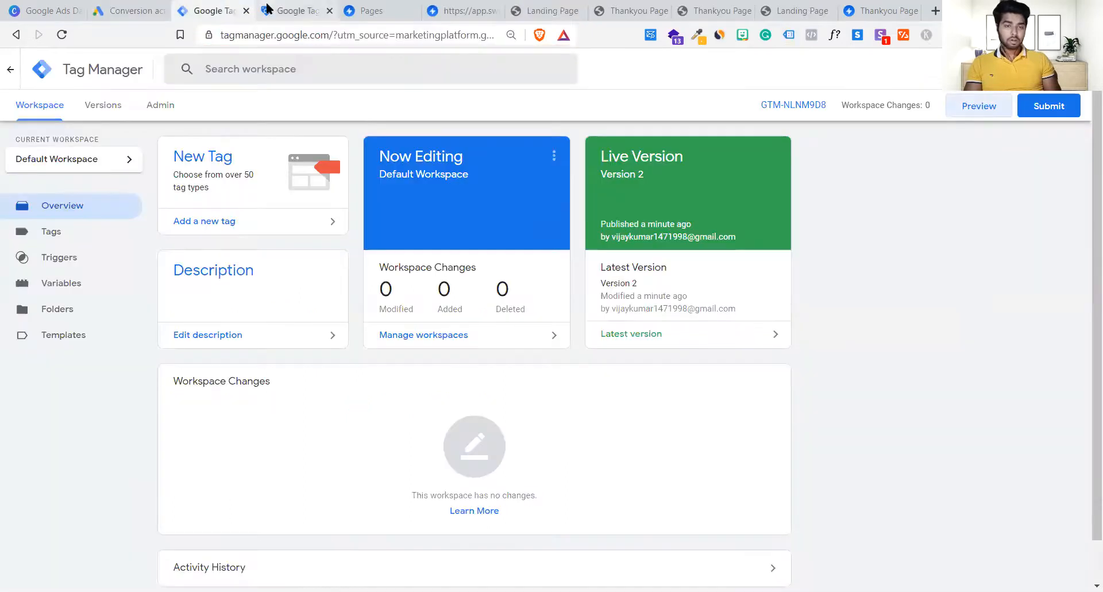
pyautogui.click(295, 10)
pyautogui.hotkey('ctrl', 'v')
pyautogui.click(574, 446)
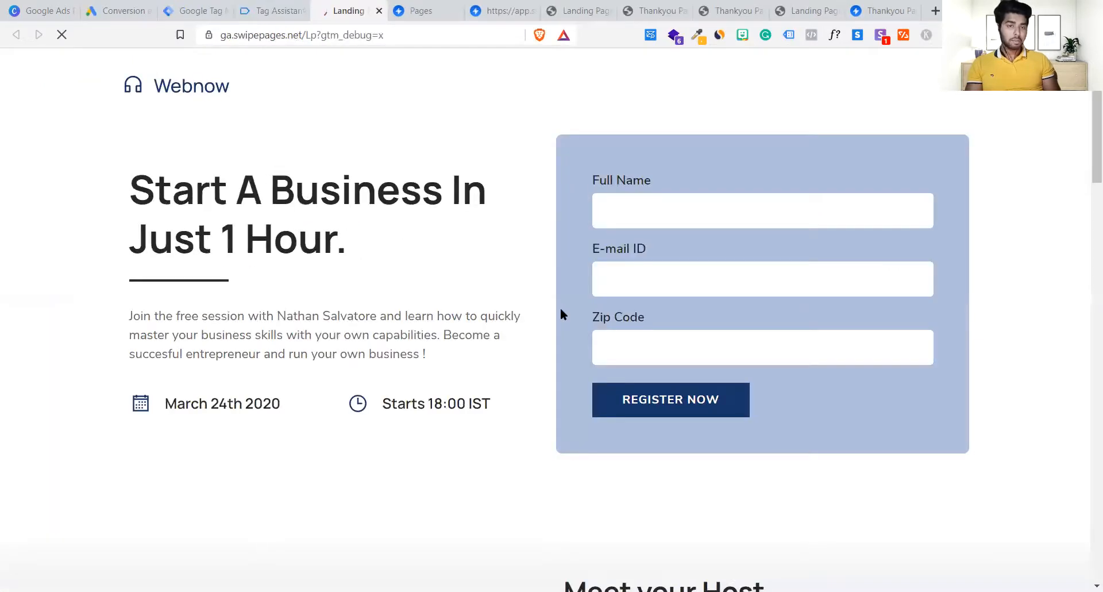
# Step: Turn off Brave Shields tracker blocking for the landing page site
pyautogui.click(538, 35)
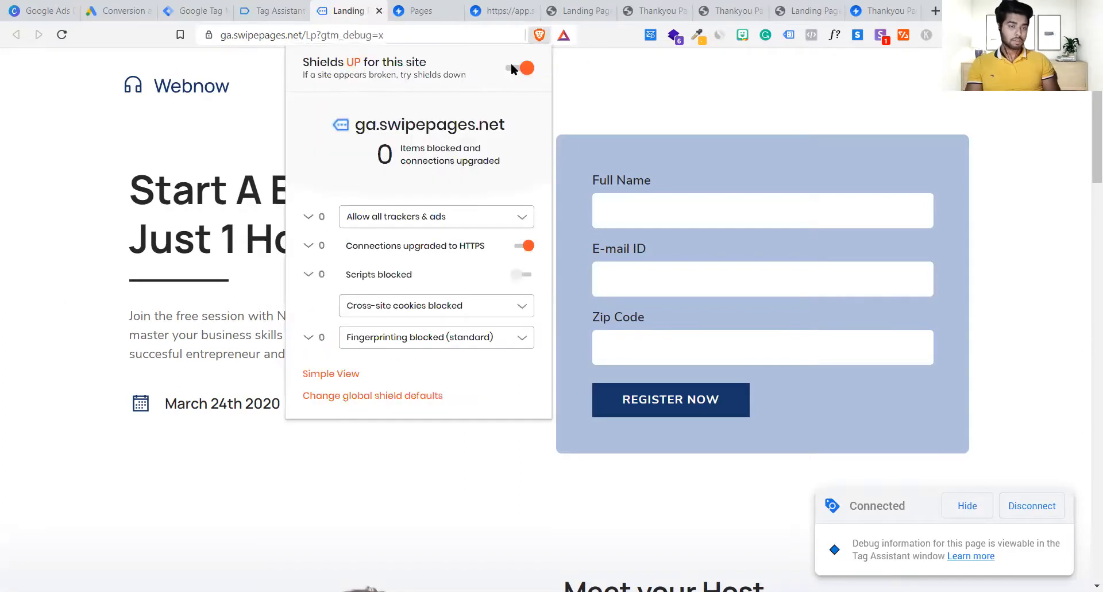
pyautogui.click(517, 68)
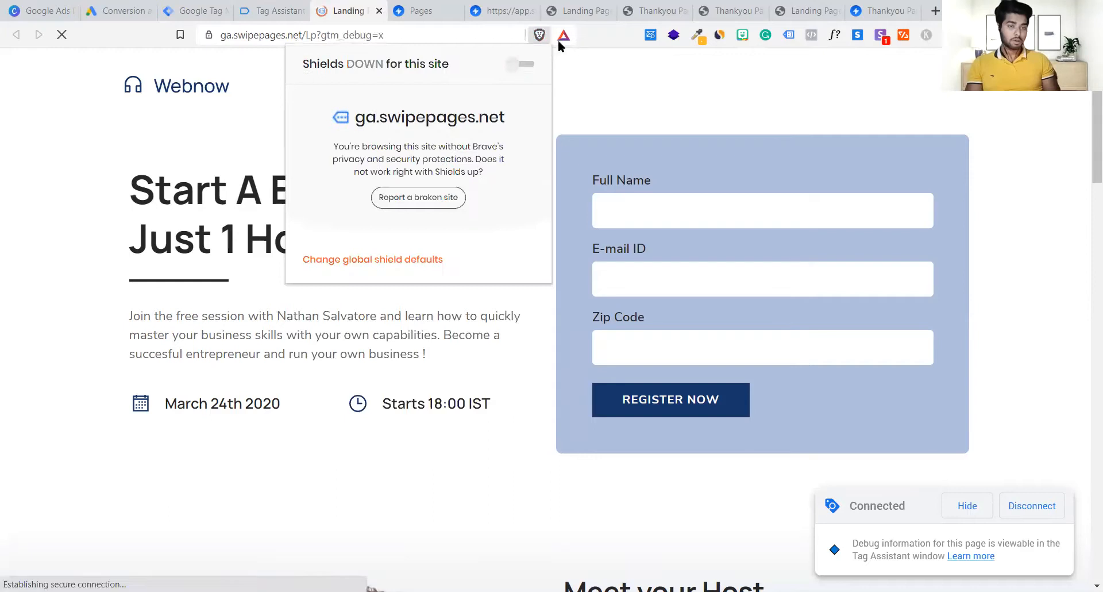
pyautogui.click(605, 84)
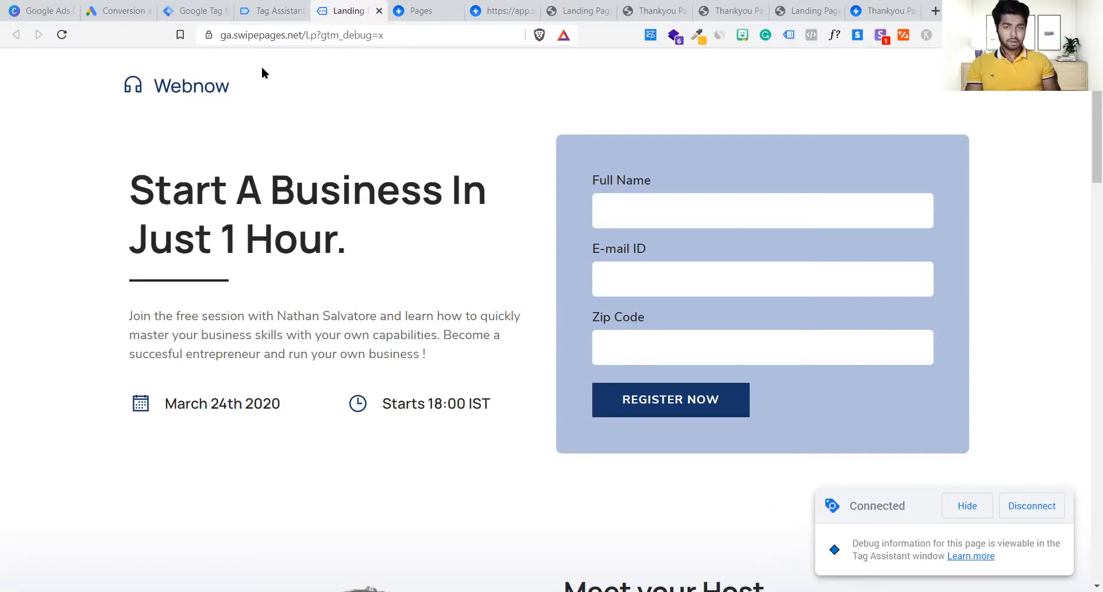
# Step: Dismiss the connection notice and review the Summary: conversion linker fired, Lead conversion not fired
pyautogui.click(259, 9)
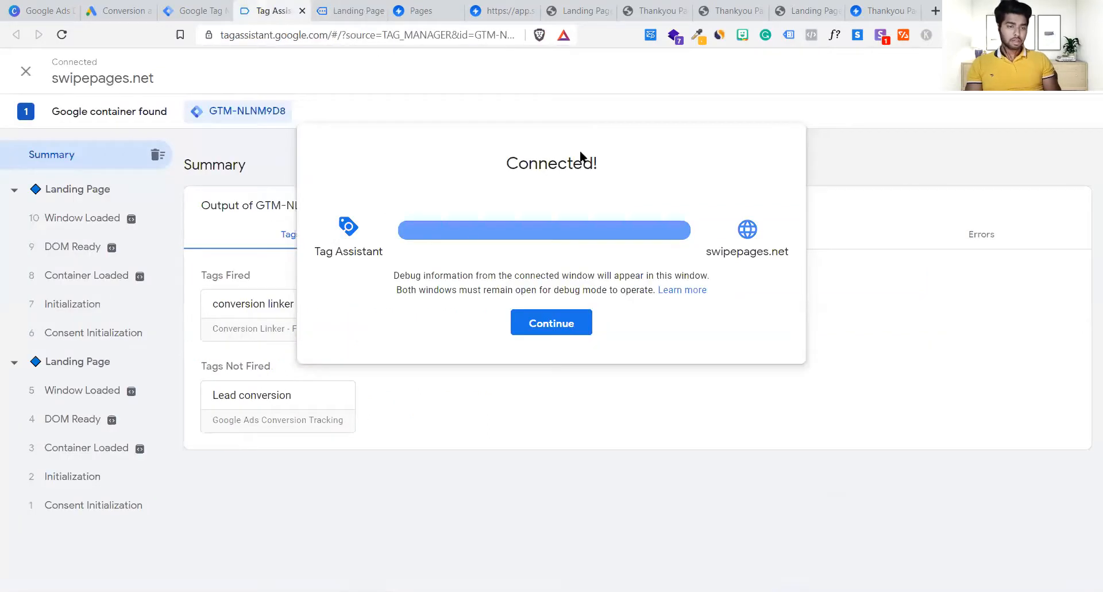
pyautogui.click(560, 327)
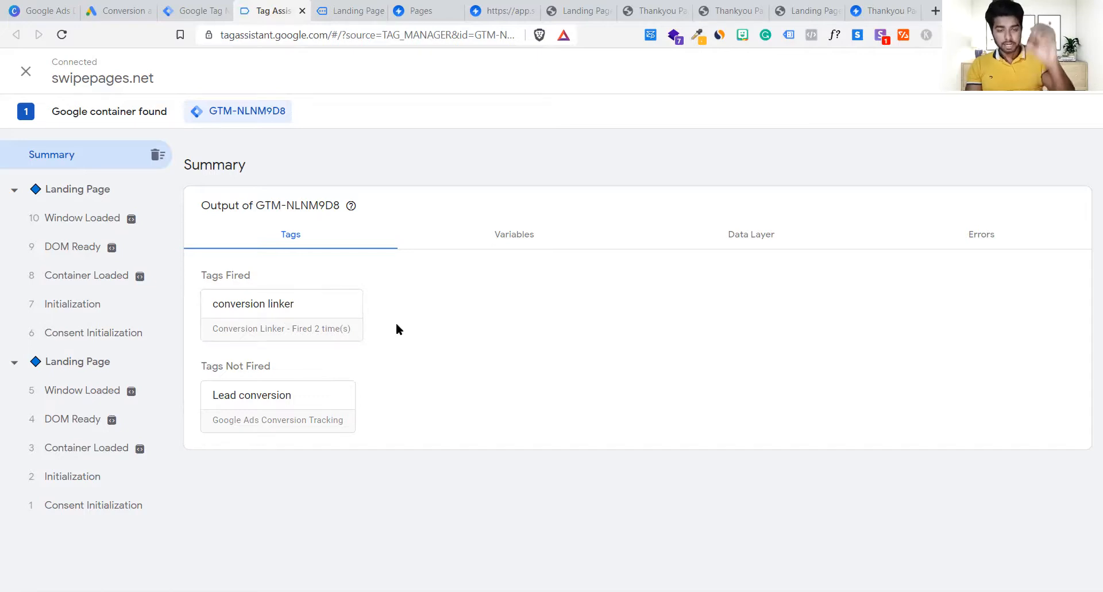
pyautogui.click(363, 9)
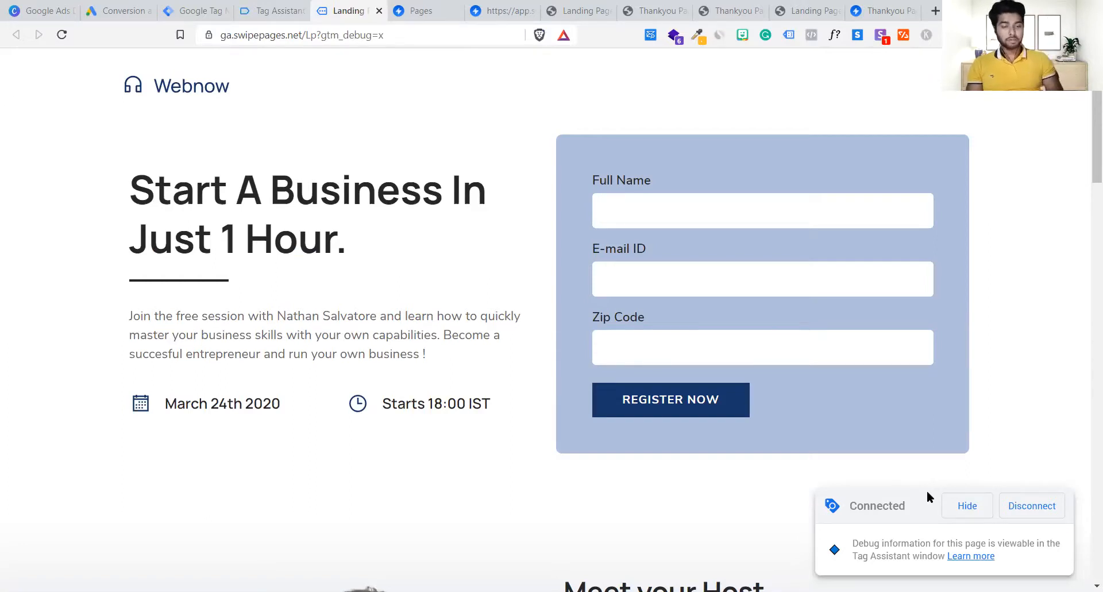
pyautogui.click(286, 7)
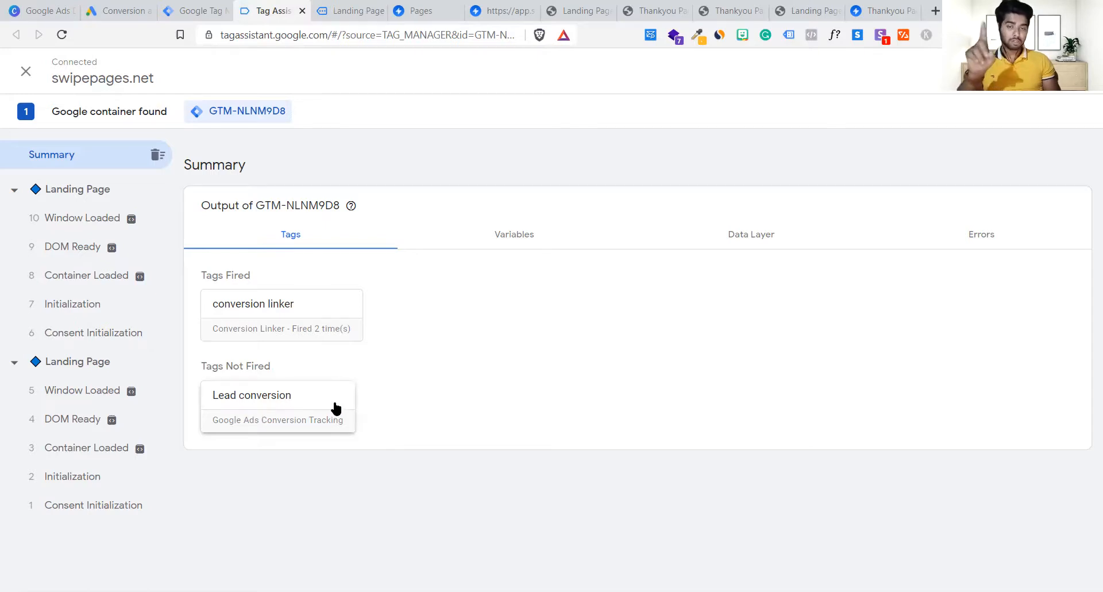
# Step: Register on the landing page form with a full name, e-mail address and zip code
pyautogui.click(409, 8)
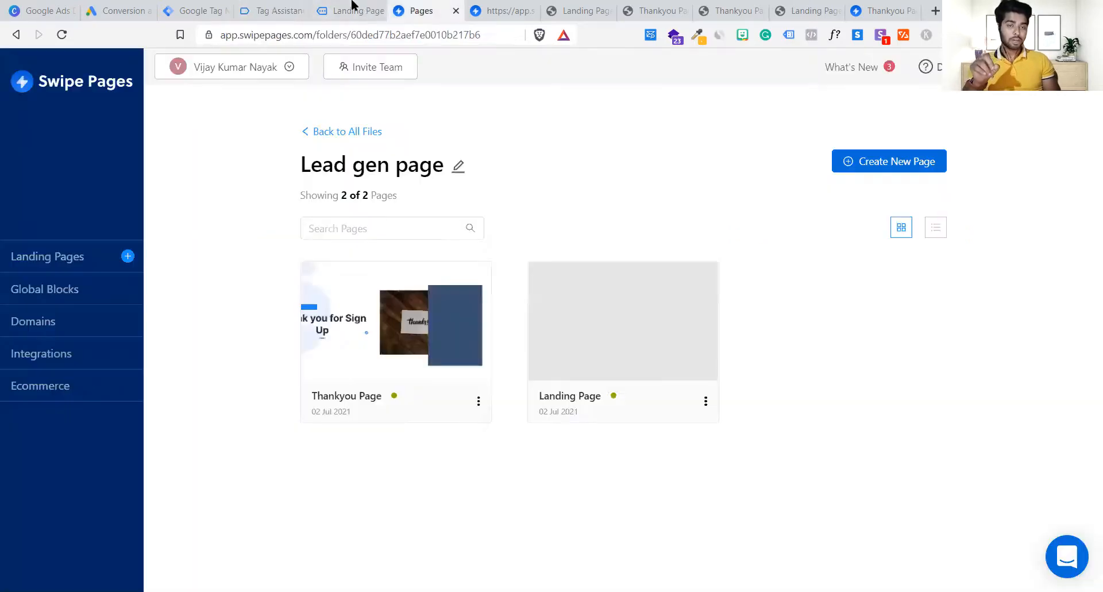
pyautogui.click(352, 10)
pyautogui.click(722, 208)
pyautogui.write('vijay')
pyautogui.press('Tab')
pyautogui.press('Tab')
pyautogui.write('201301')
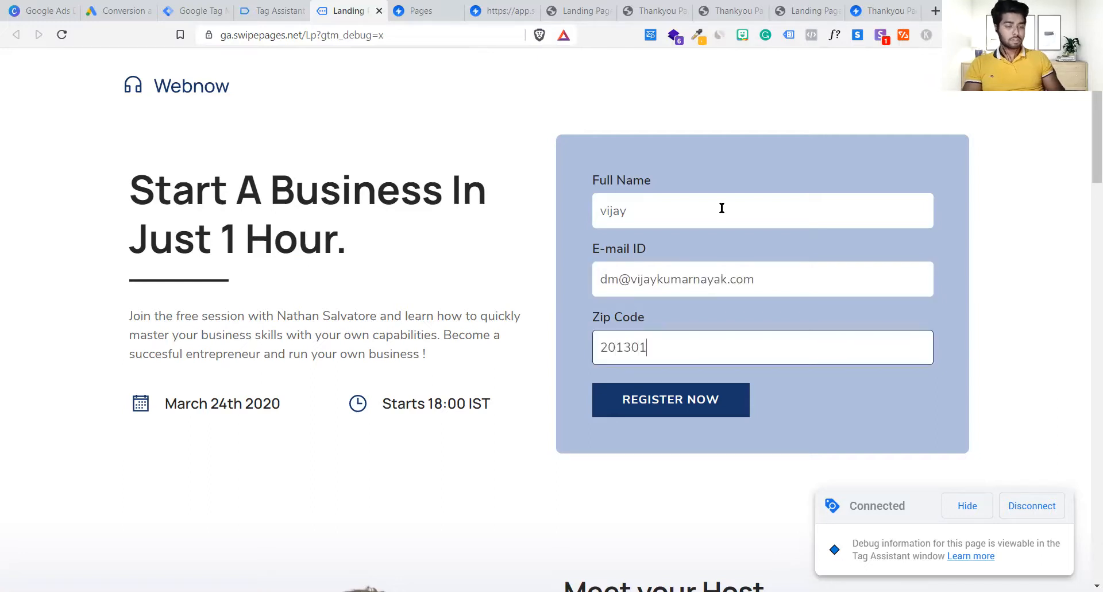
pyautogui.click(702, 411)
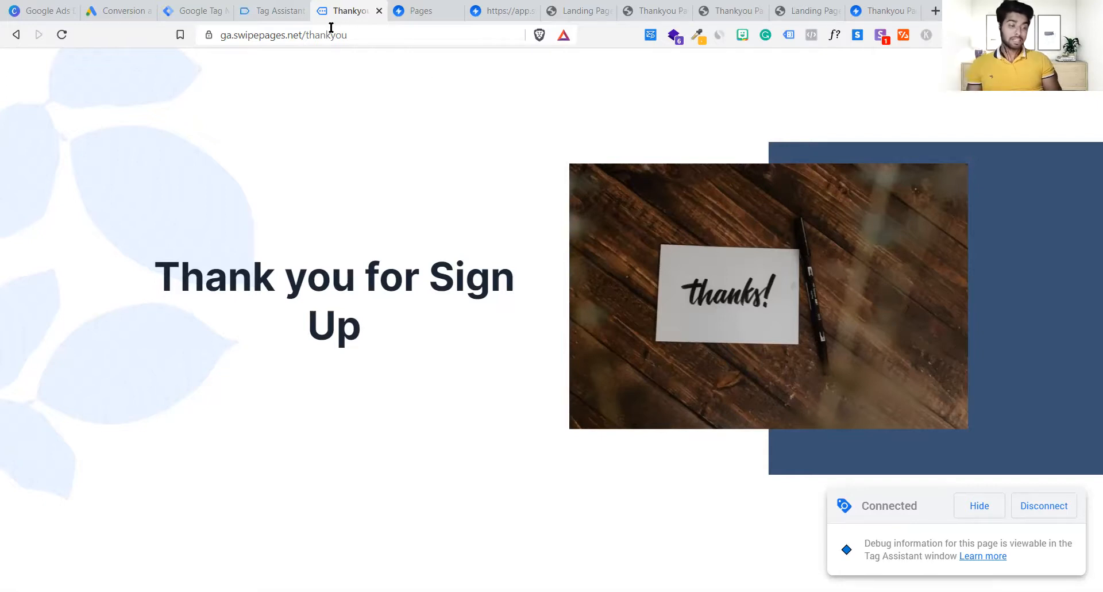
# Step: Inspect the conversion linker tag, reload the thank-you page, and confirm linker fired 4 times, Lead not
pyautogui.click(269, 7)
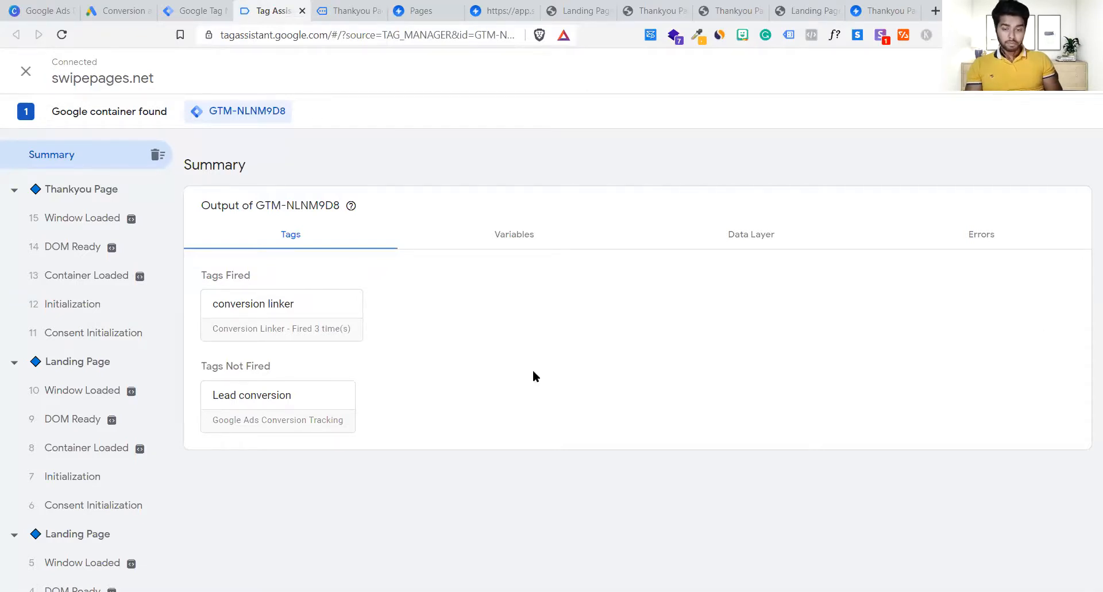
pyautogui.scroll(-2, 111, 499)
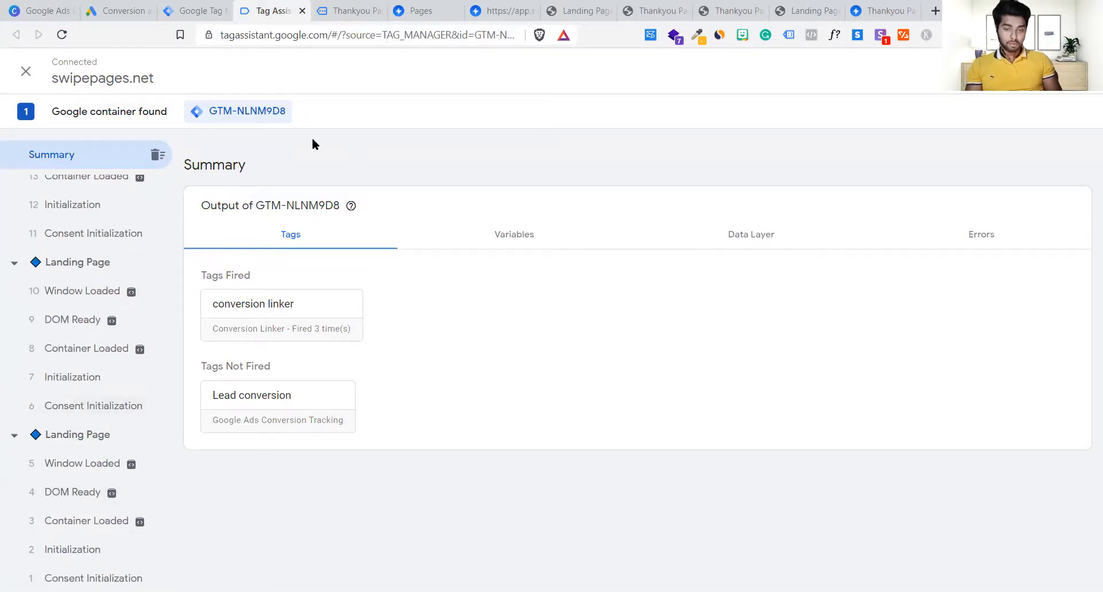
pyautogui.click(284, 315)
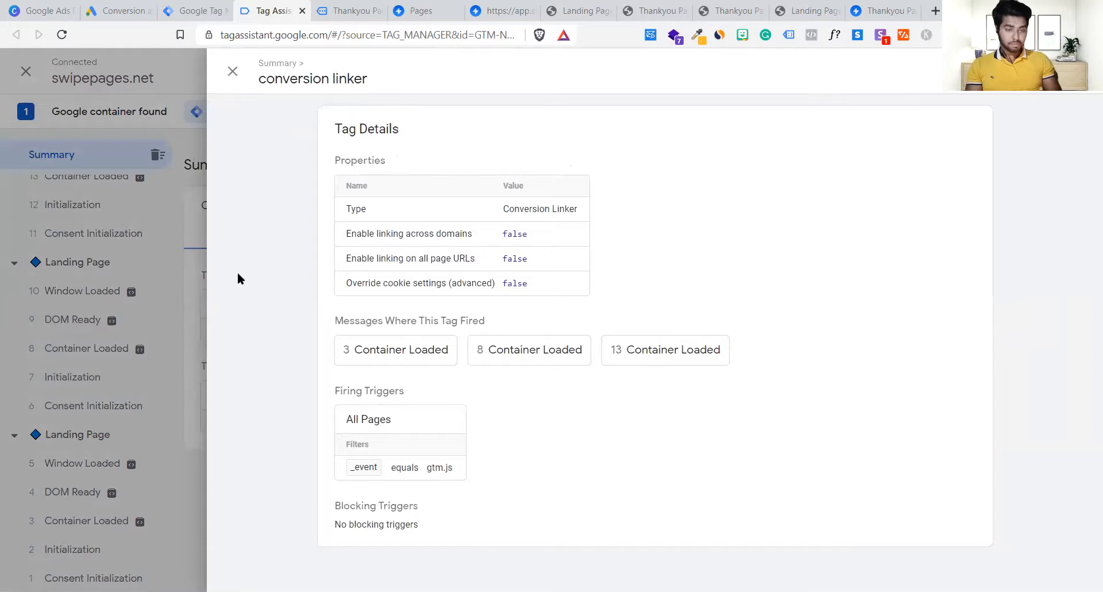
pyautogui.click(226, 72)
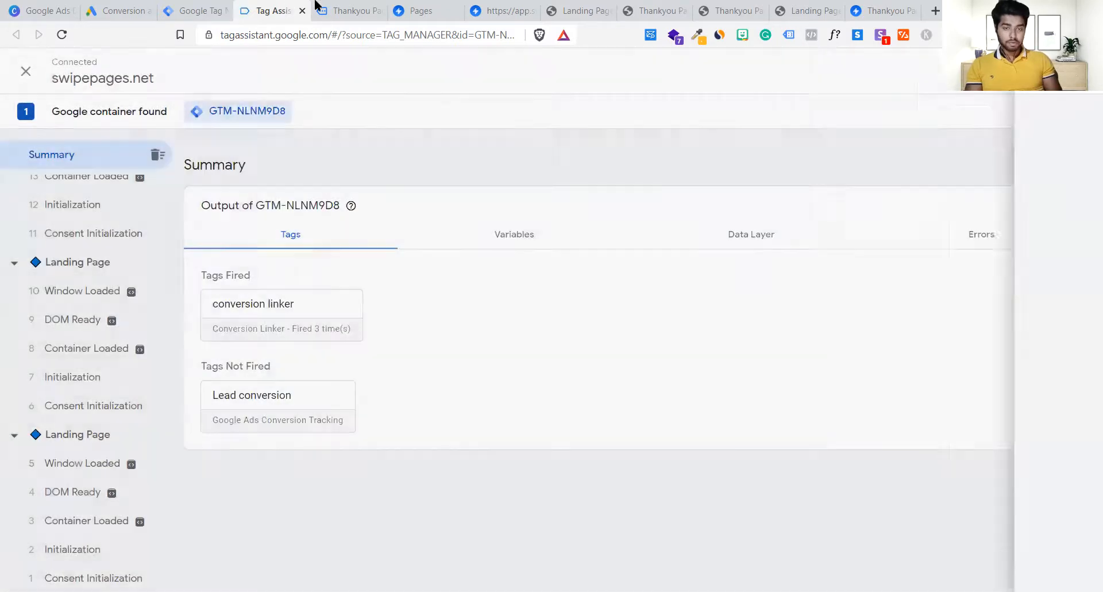
pyautogui.click(345, 10)
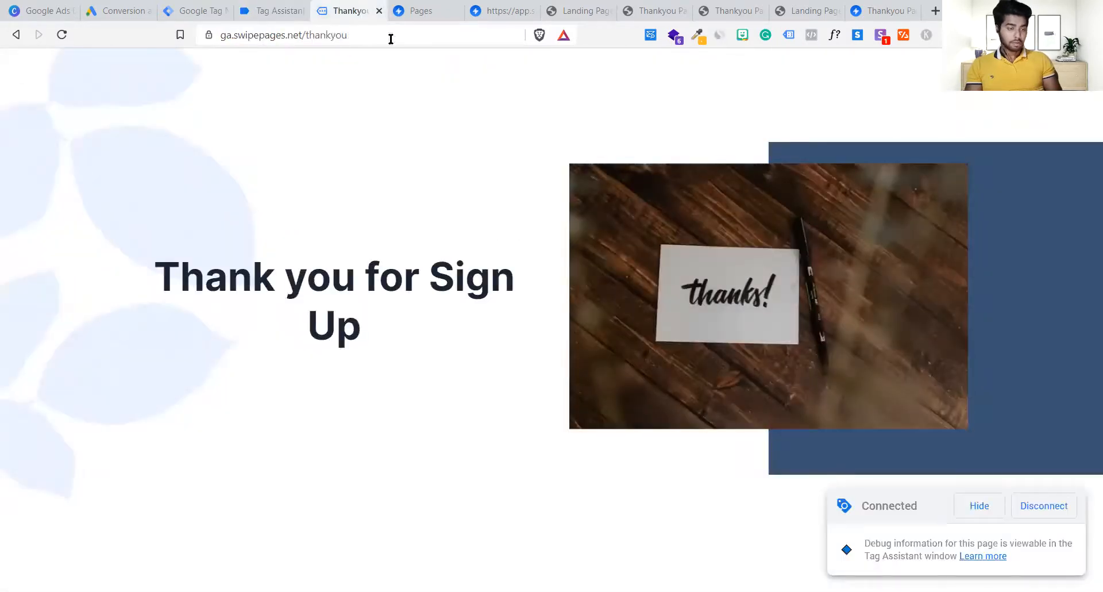
pyautogui.click(543, 39)
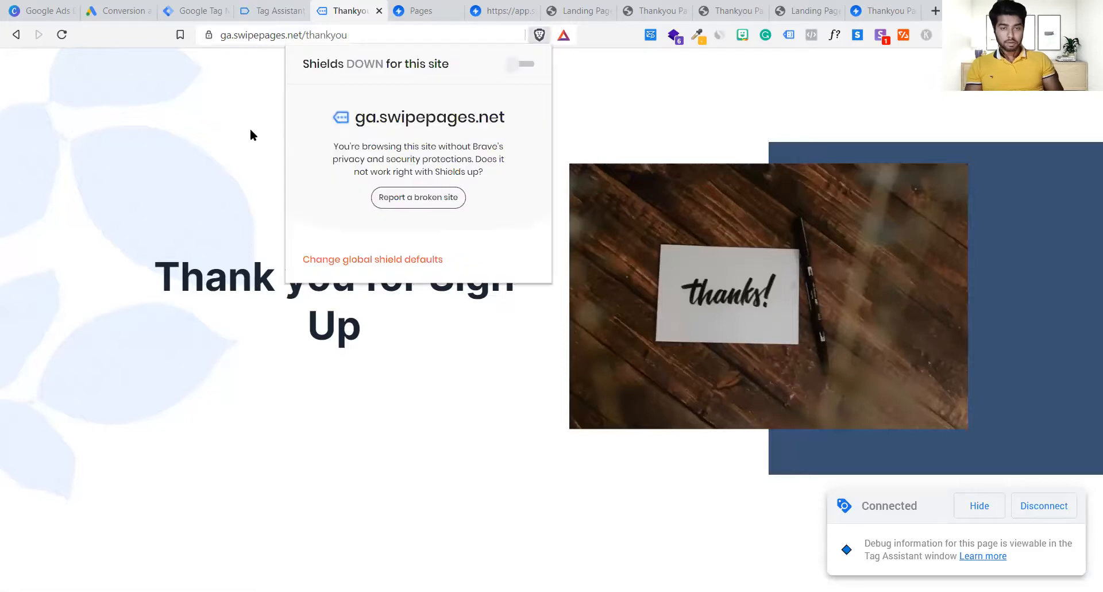
pyautogui.hotkey('ctrl', 'r')
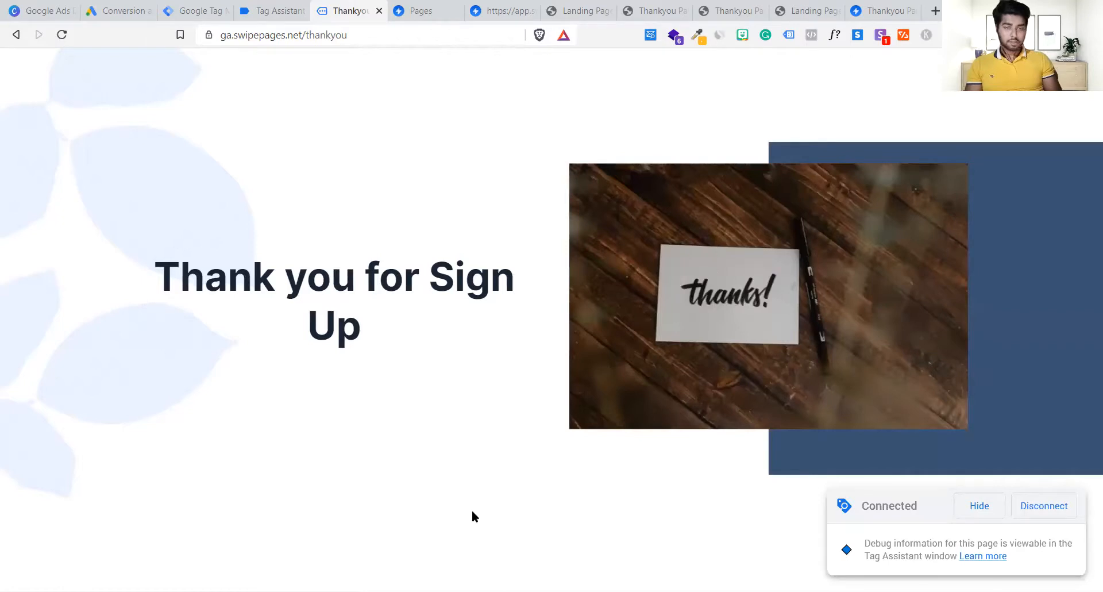
pyautogui.click(278, 12)
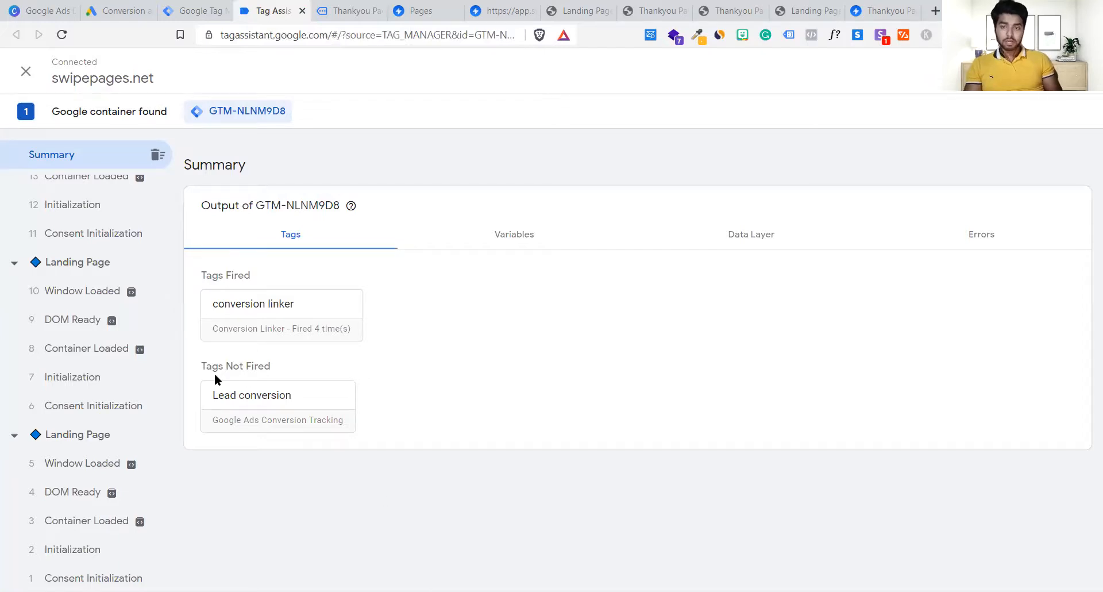
# Step: Stop debugging swipepages.net, close Tag Assistant, and return to the Tag Manager workspace
pyautogui.click(22, 78)
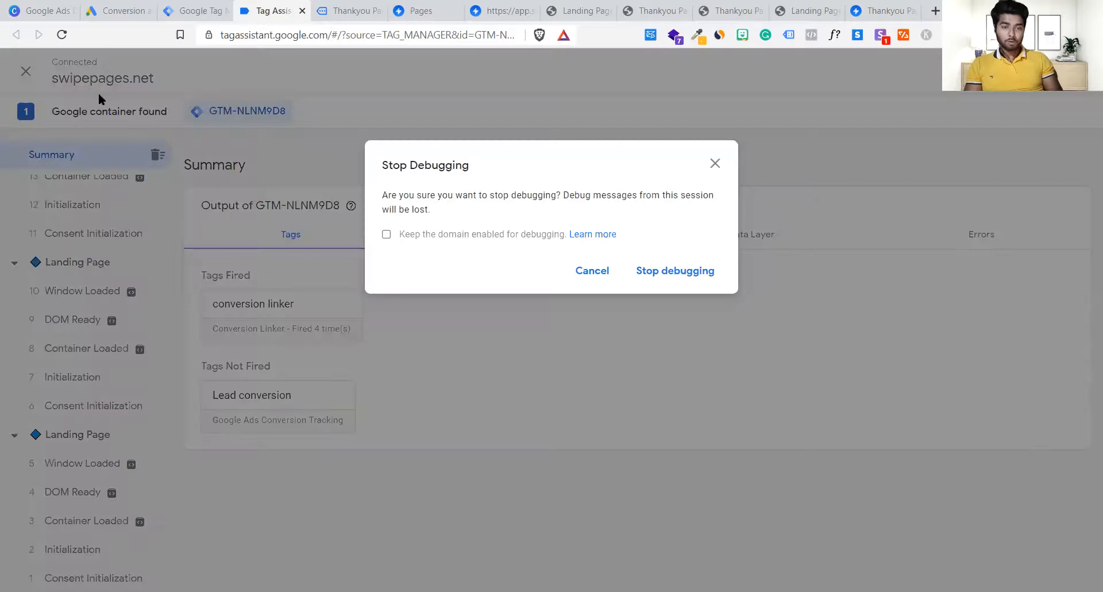
pyautogui.click(702, 266)
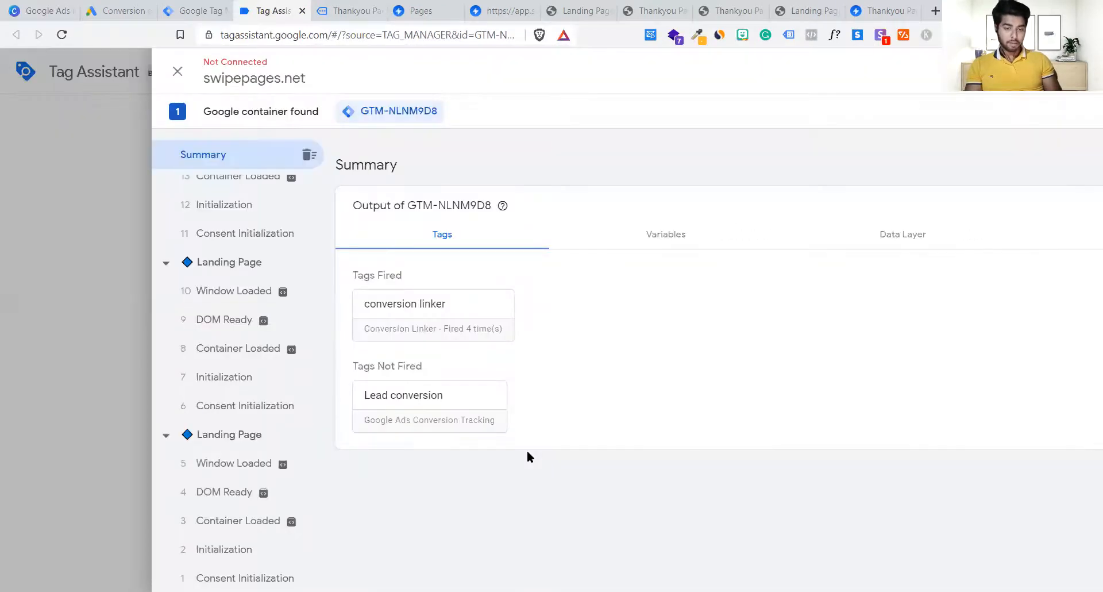
pyautogui.click(72, 75)
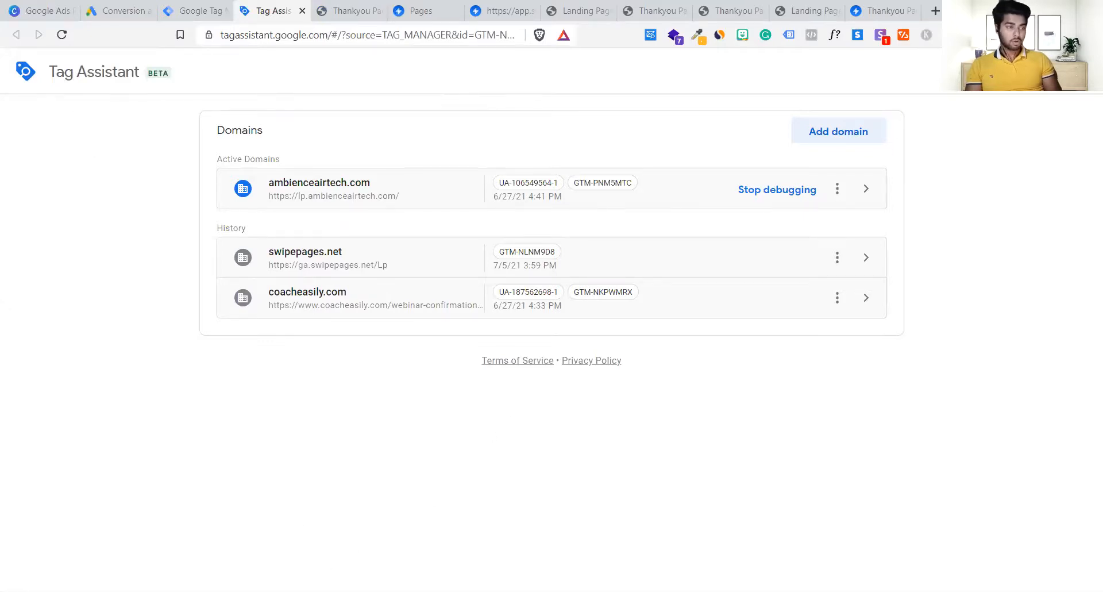
pyautogui.click(303, 11)
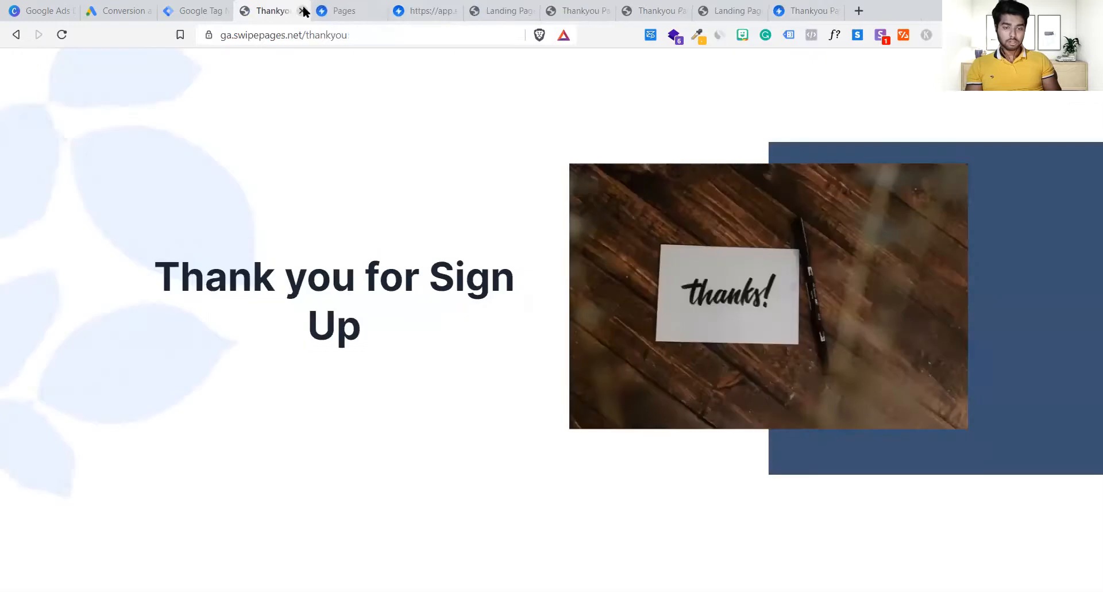
pyautogui.click(215, 7)
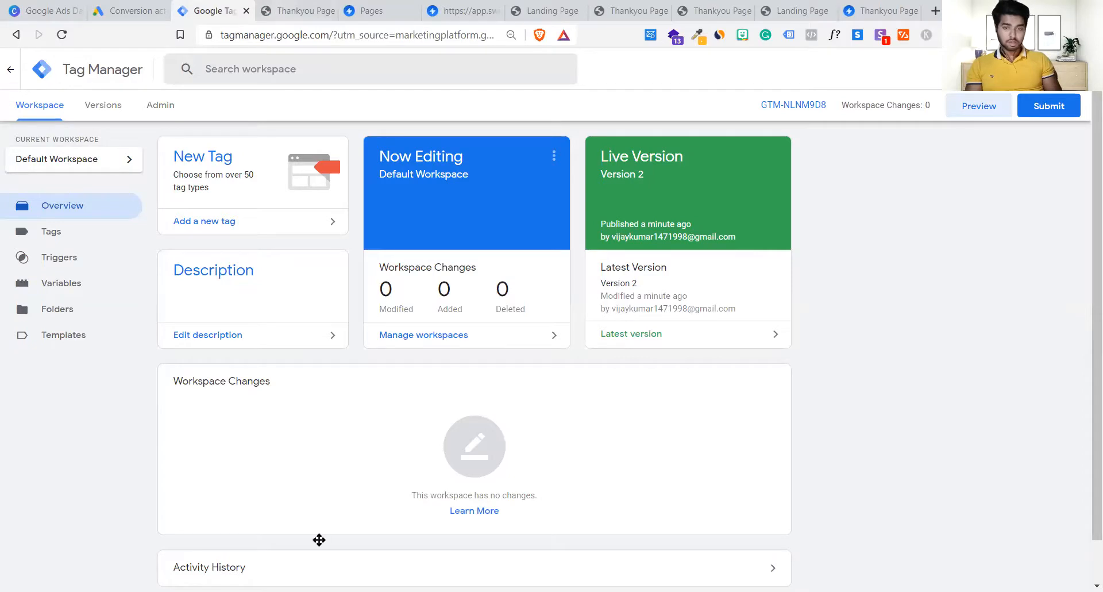
# Step: Switch to Google Ads' conversion actions list showing Purchase 299 and Submit lead form Delhi
pyautogui.click(107, 16)
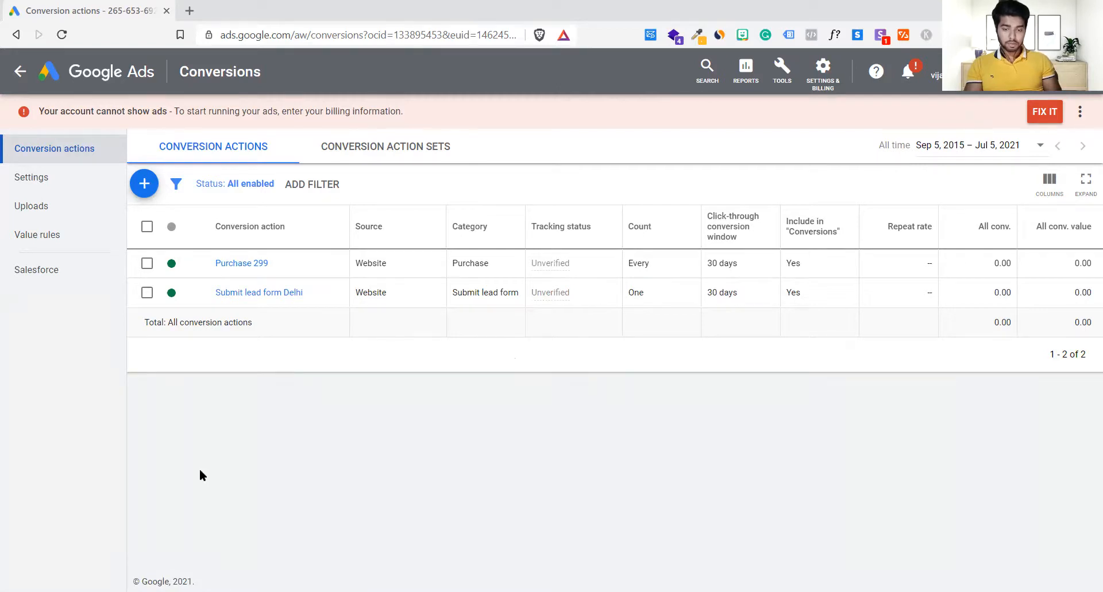
# Step: Open the ga.swipepages.net container's Thank you page trigger (Page Hostname contains thankyou)
pyautogui.hotkey('alt', 'Tab')
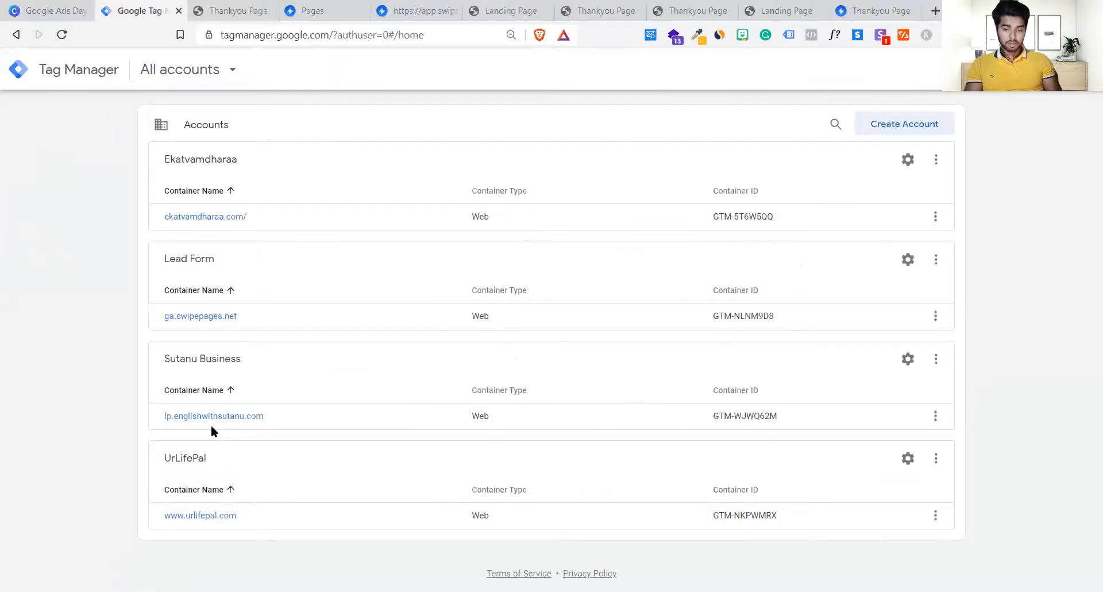
pyautogui.click(220, 316)
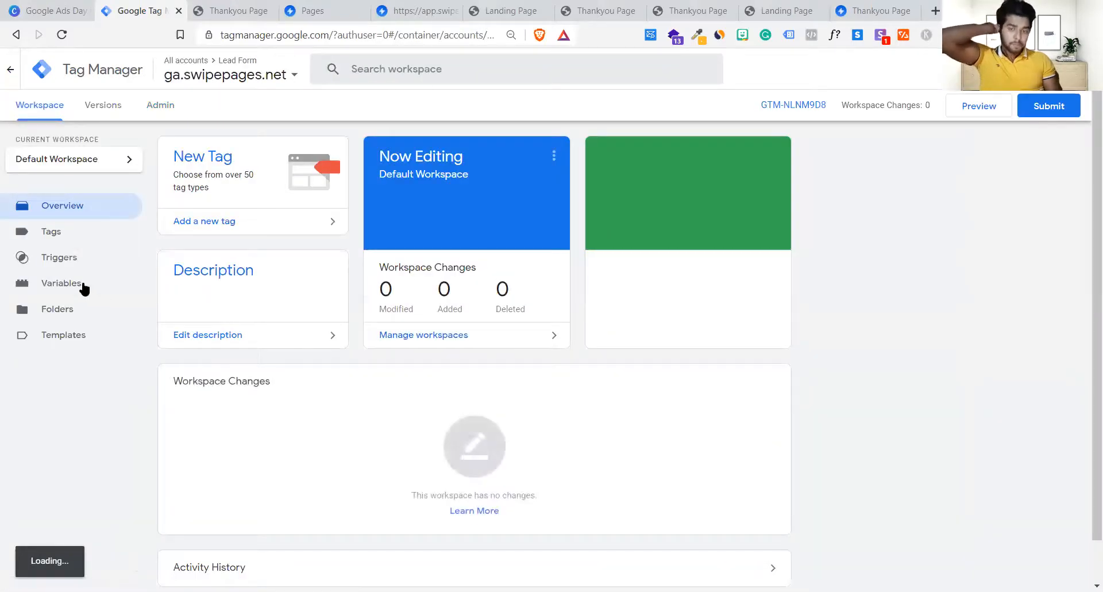
pyautogui.click(74, 263)
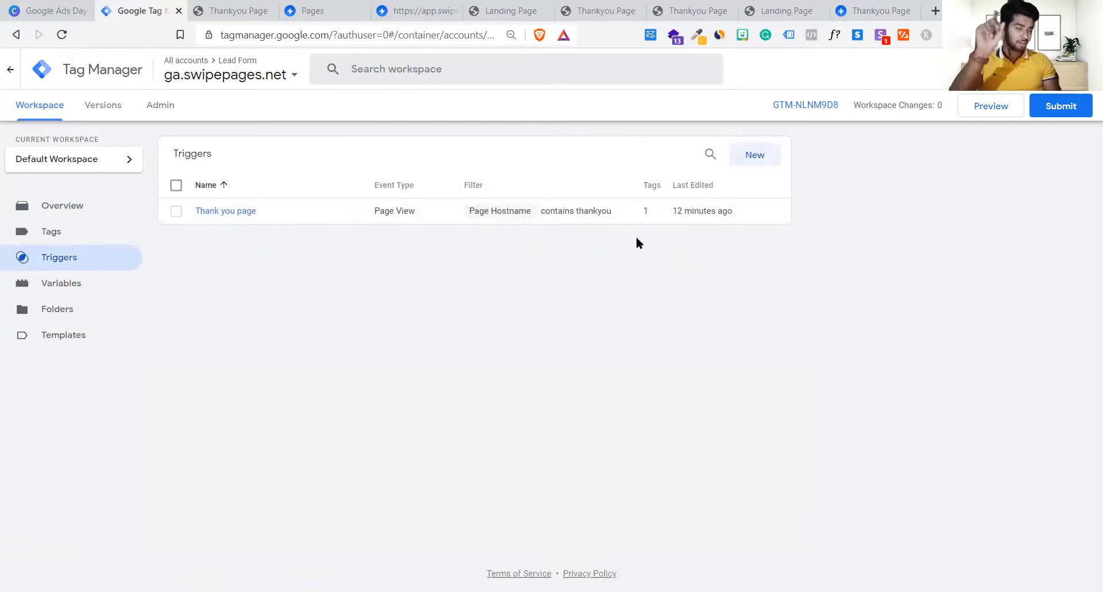
pyautogui.click(585, 218)
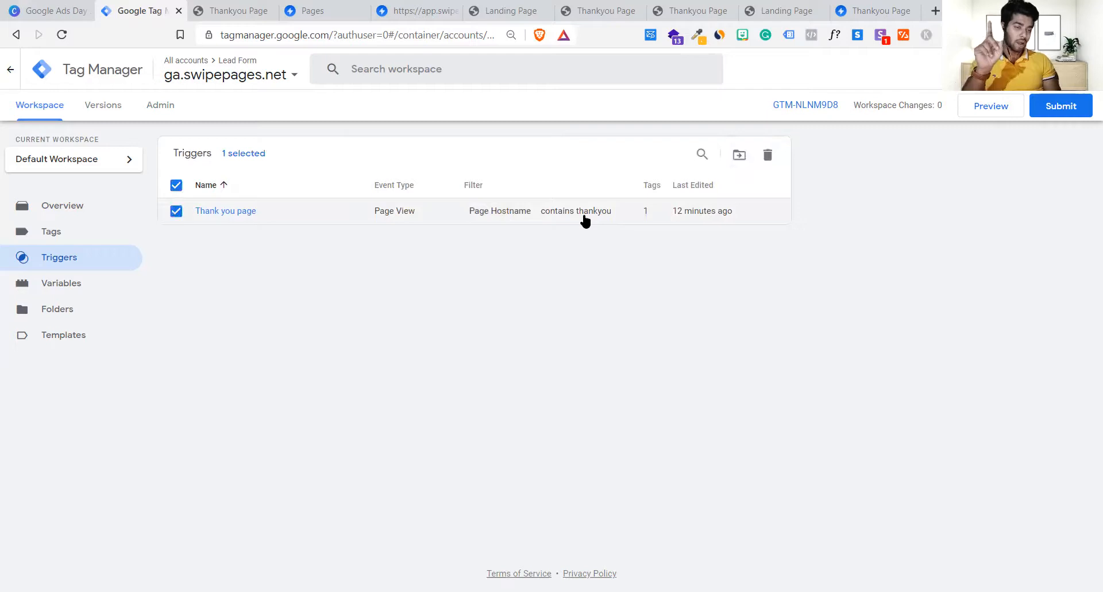
pyautogui.click(274, 219)
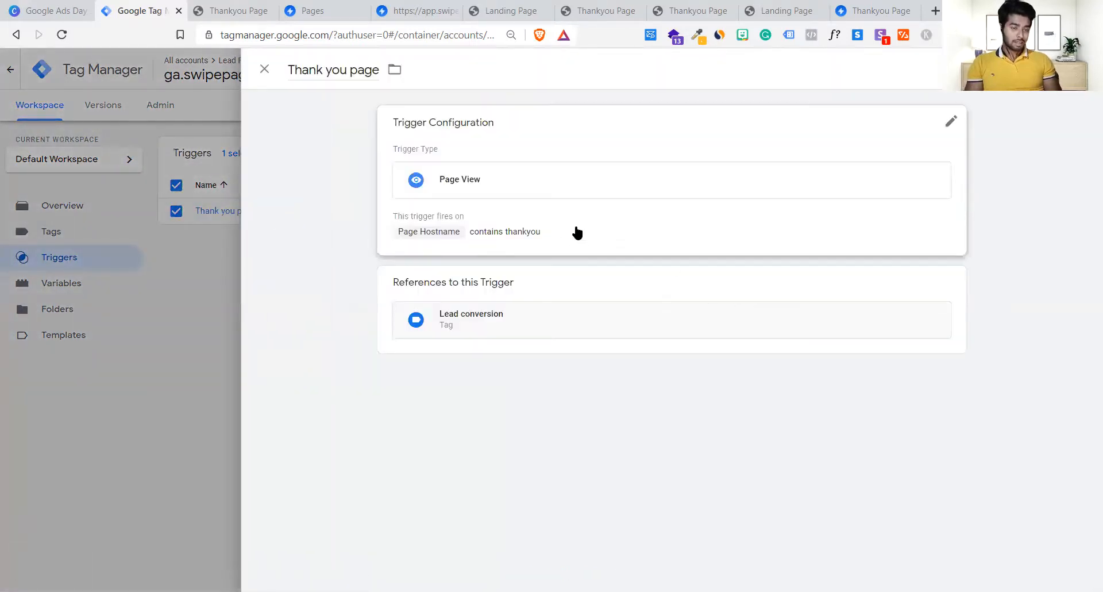
# Step: Change the Thank you page trigger's condition value to '/thankyou' and save it
pyautogui.click(560, 188)
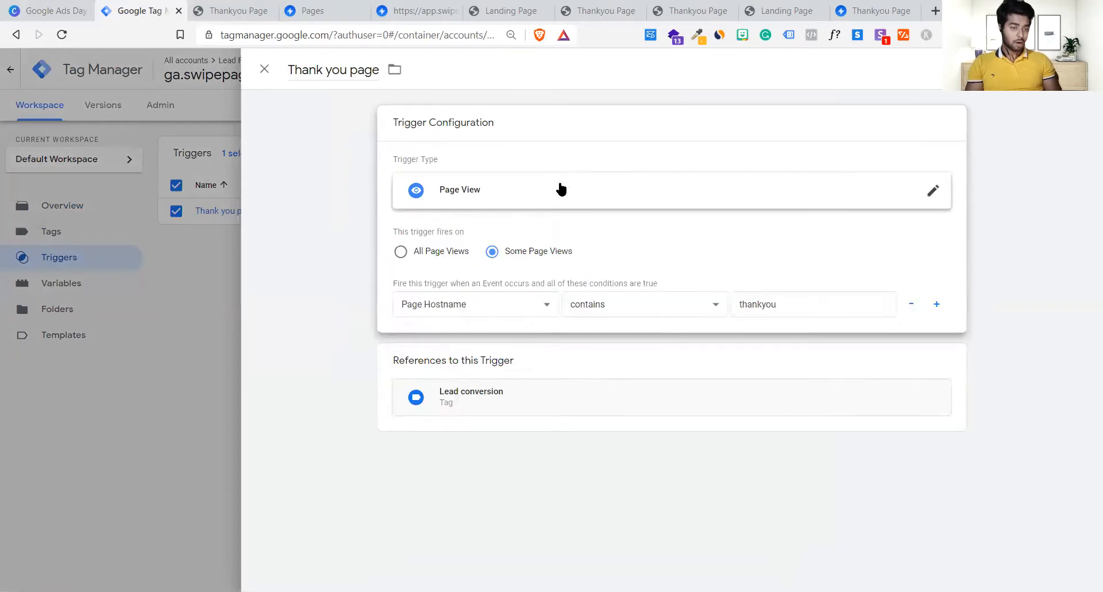
pyautogui.click(738, 303)
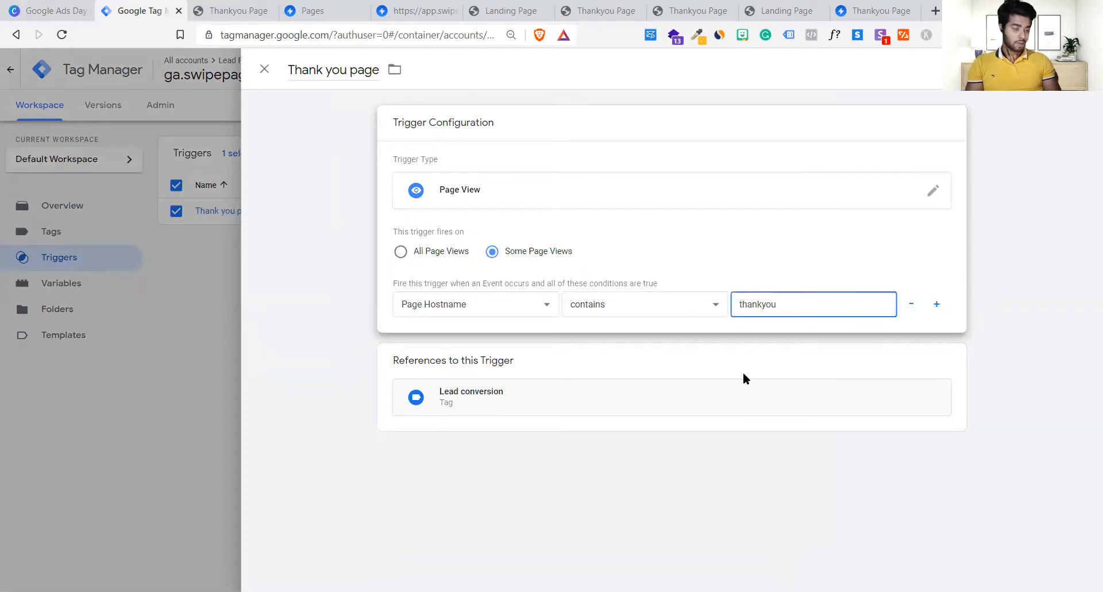
pyautogui.write('/')
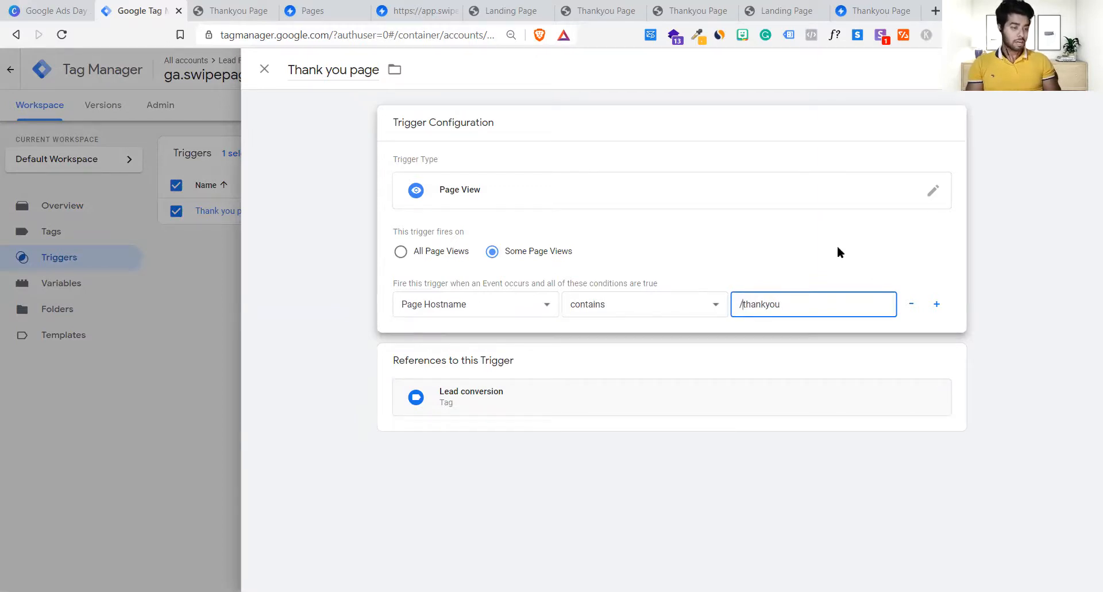
pyautogui.click(1047, 68)
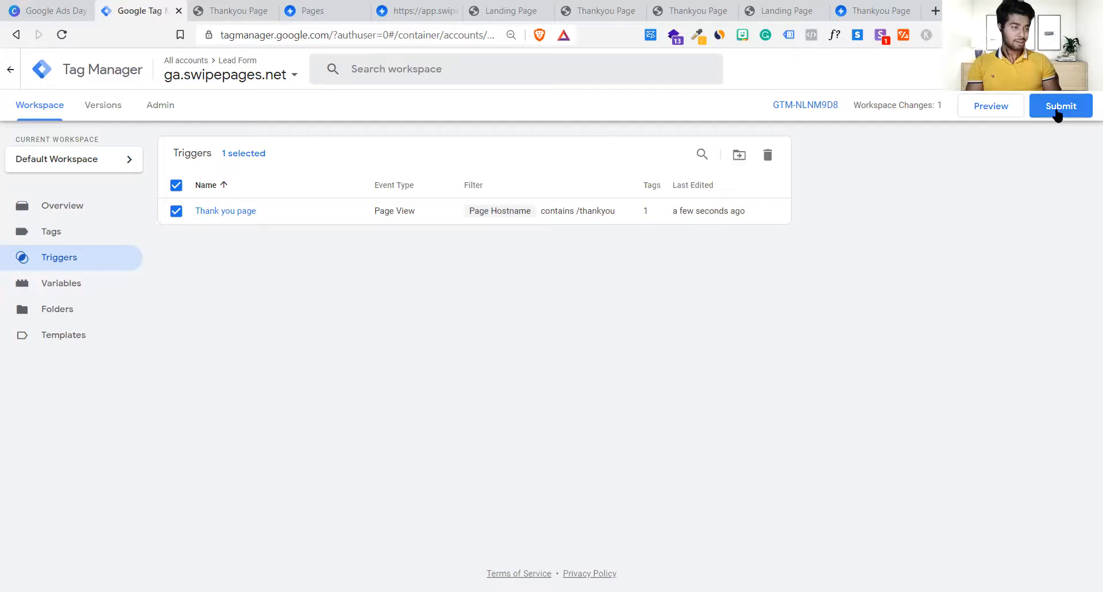
# Step: Submit the workspace changes and publish them as a version named 'V2'
pyautogui.click(1058, 112)
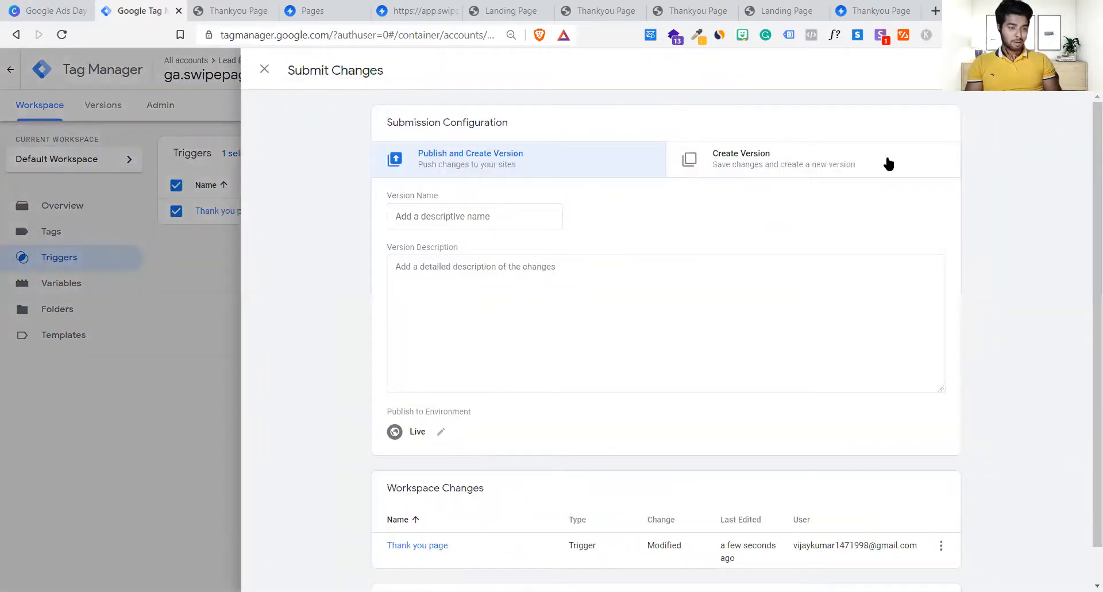
pyautogui.scroll(-2, 676, 343)
pyautogui.scroll(2, 661, 310)
pyautogui.click(508, 224)
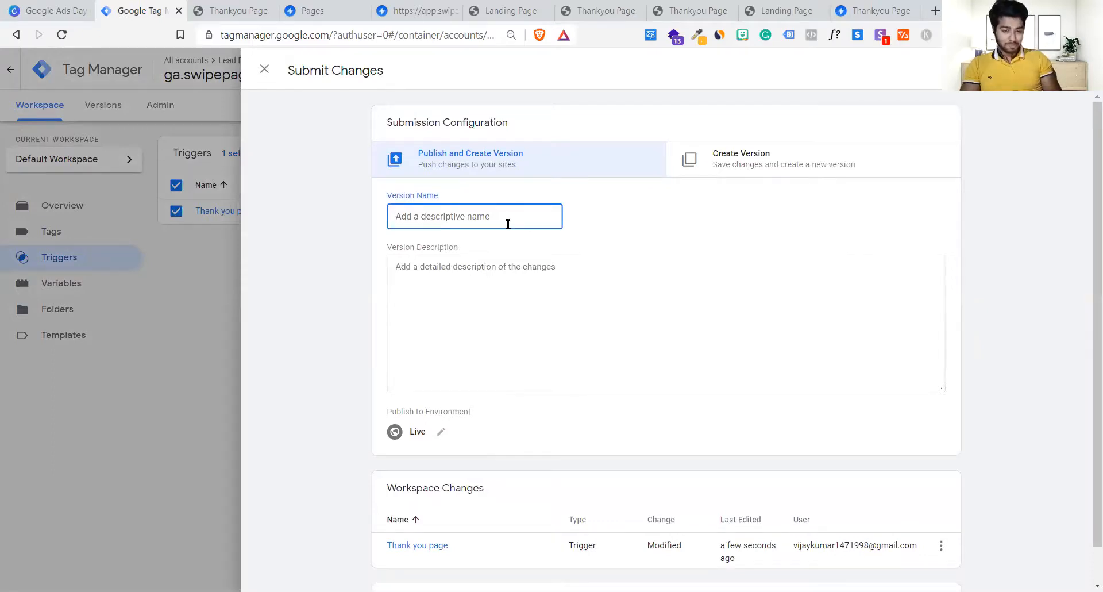
pyautogui.write('V2')
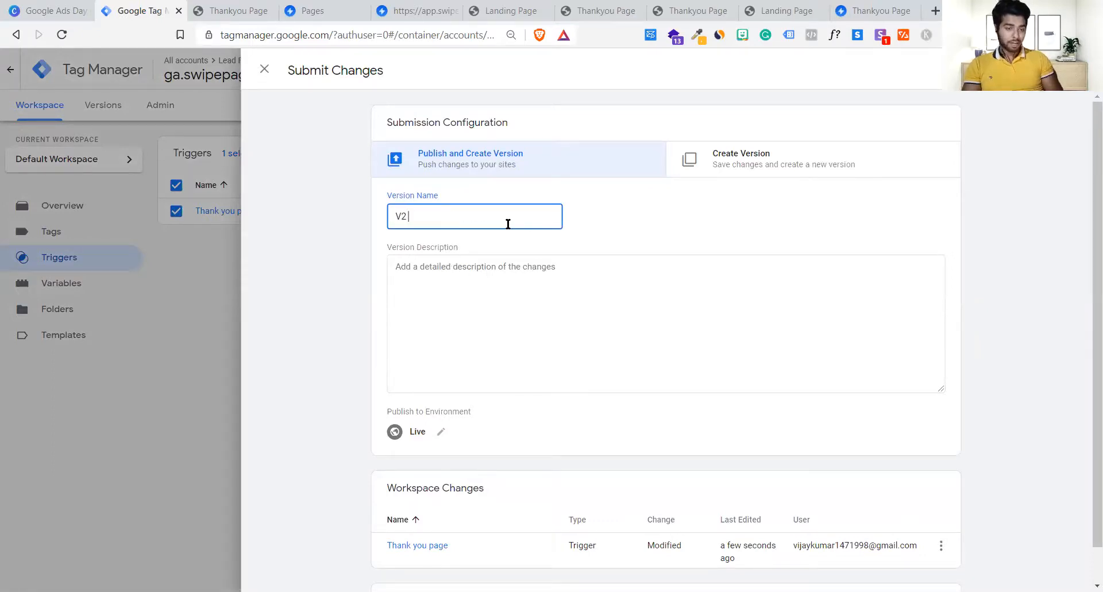
pyautogui.click(1062, 70)
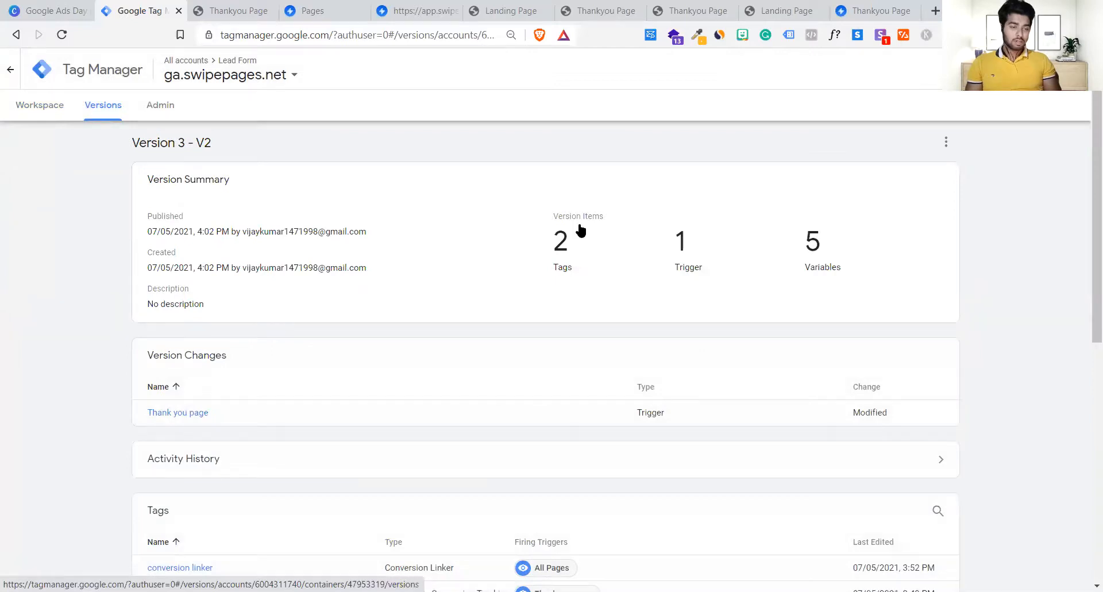
# Step: Recheck the Triggers list in the container workspace, then launch Preview
pyautogui.scroll(-8, 728, 245)
pyautogui.scroll(8, 729, 246)
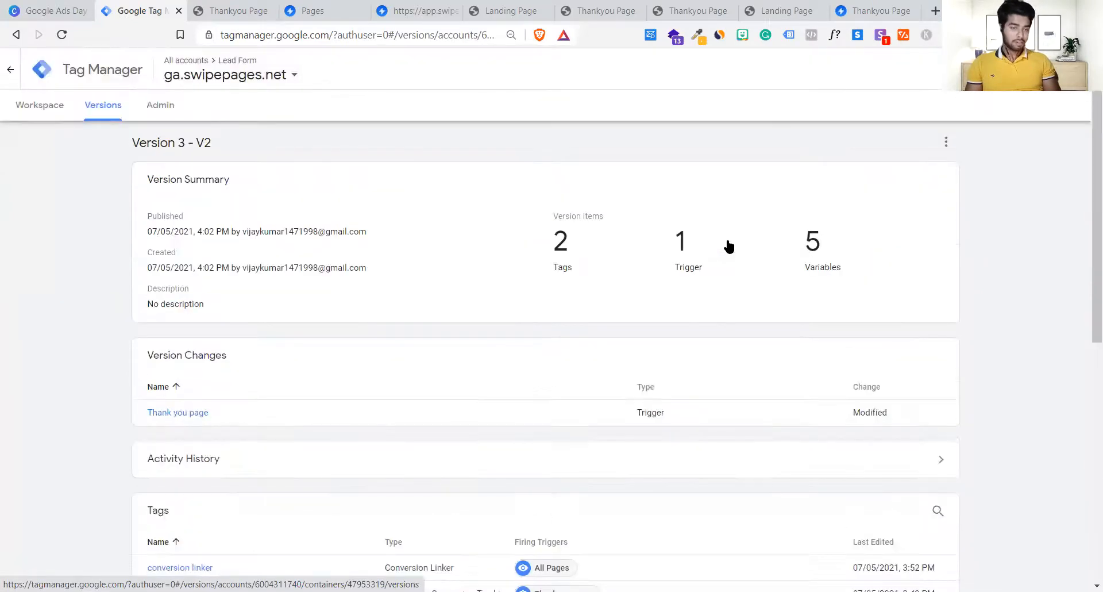
pyautogui.click(49, 119)
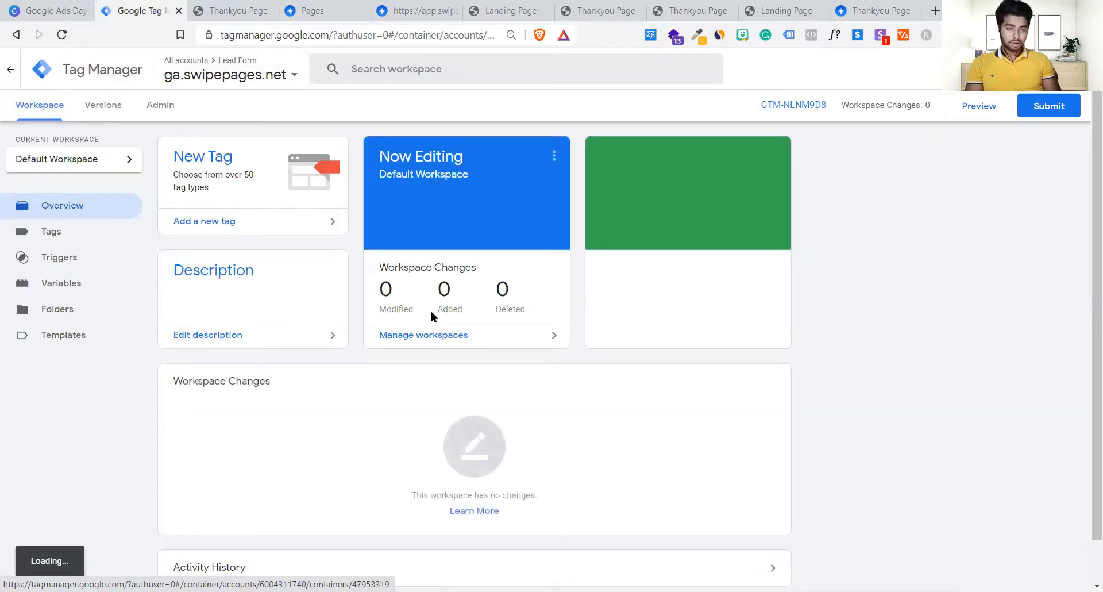
pyautogui.click(59, 254)
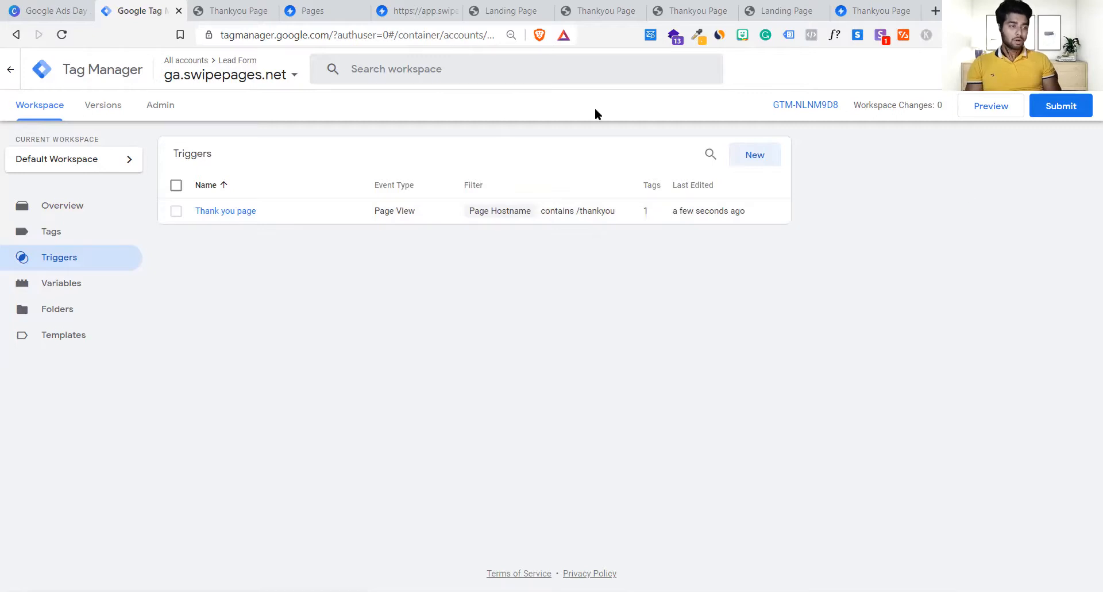
pyautogui.click(981, 109)
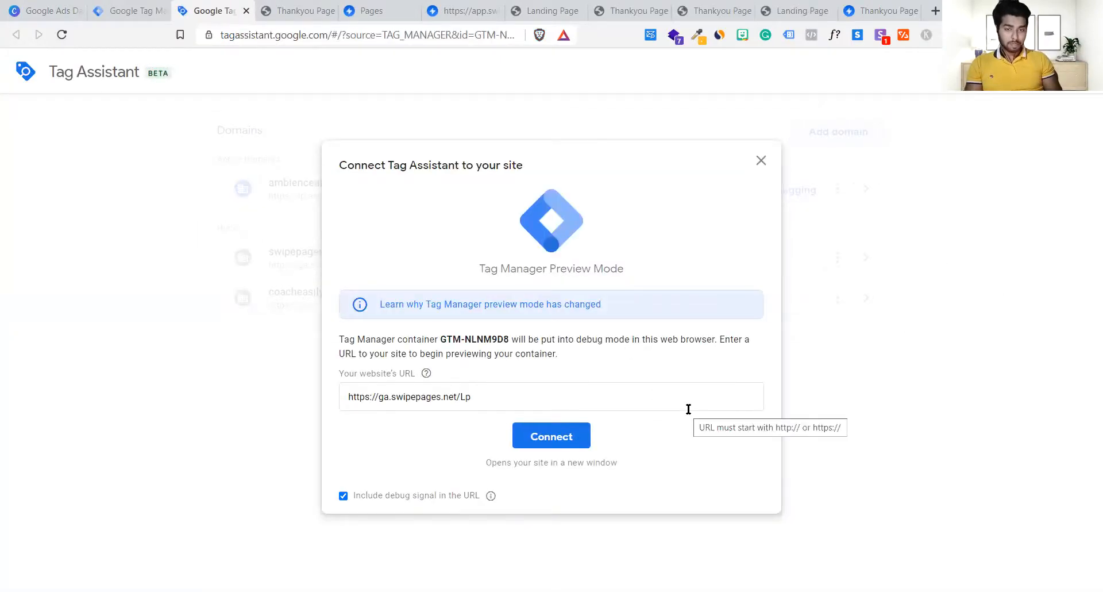
pyautogui.tripleClick(515, 398)
pyautogui.click(514, 398)
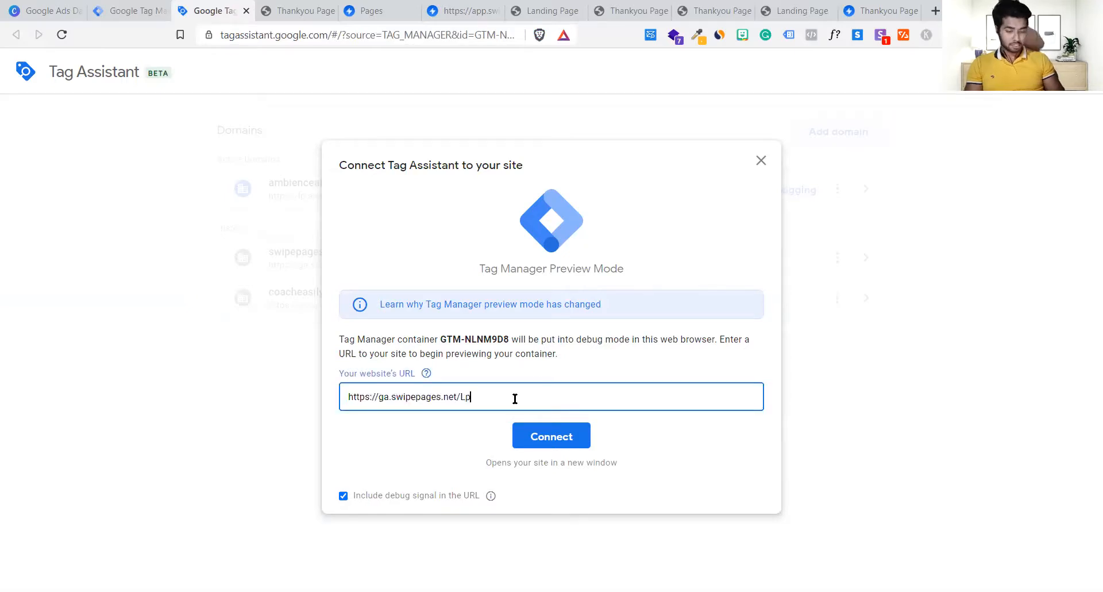
pyautogui.click(573, 438)
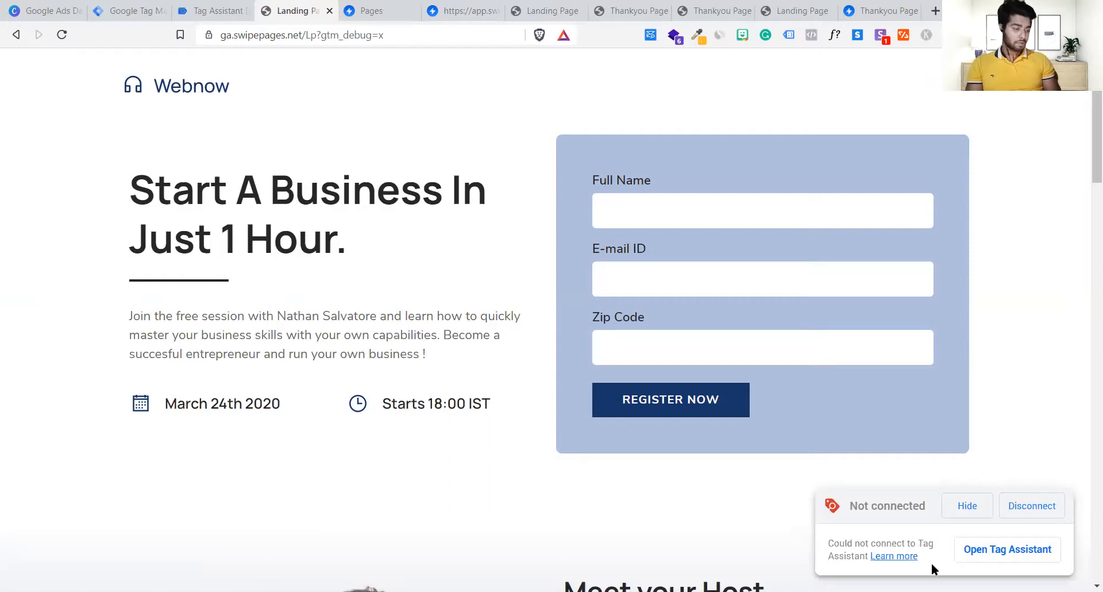
pyautogui.click(227, 6)
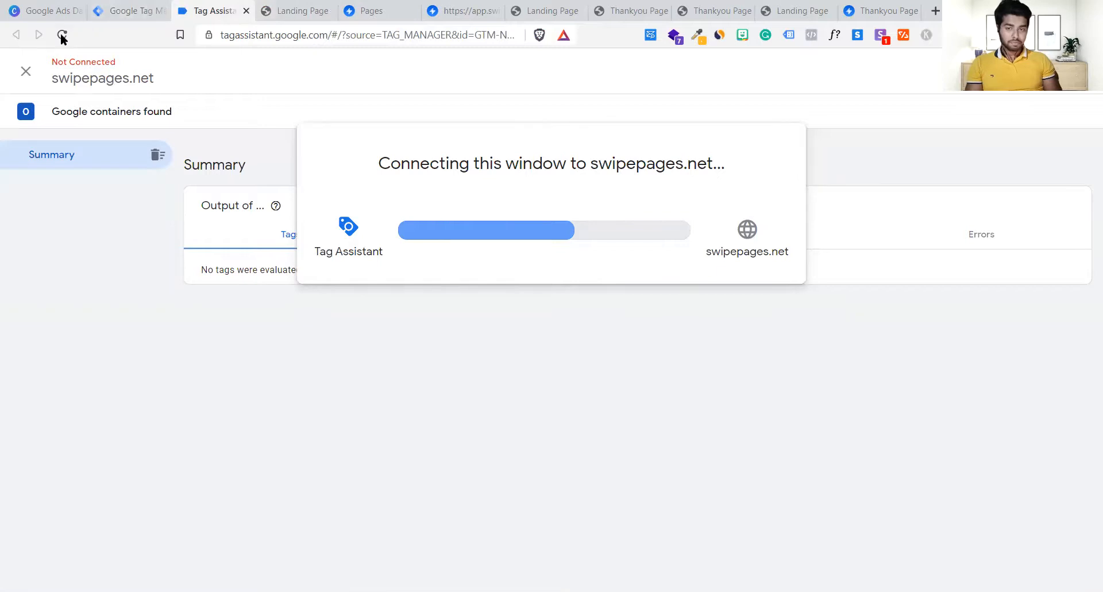
pyautogui.click(293, 6)
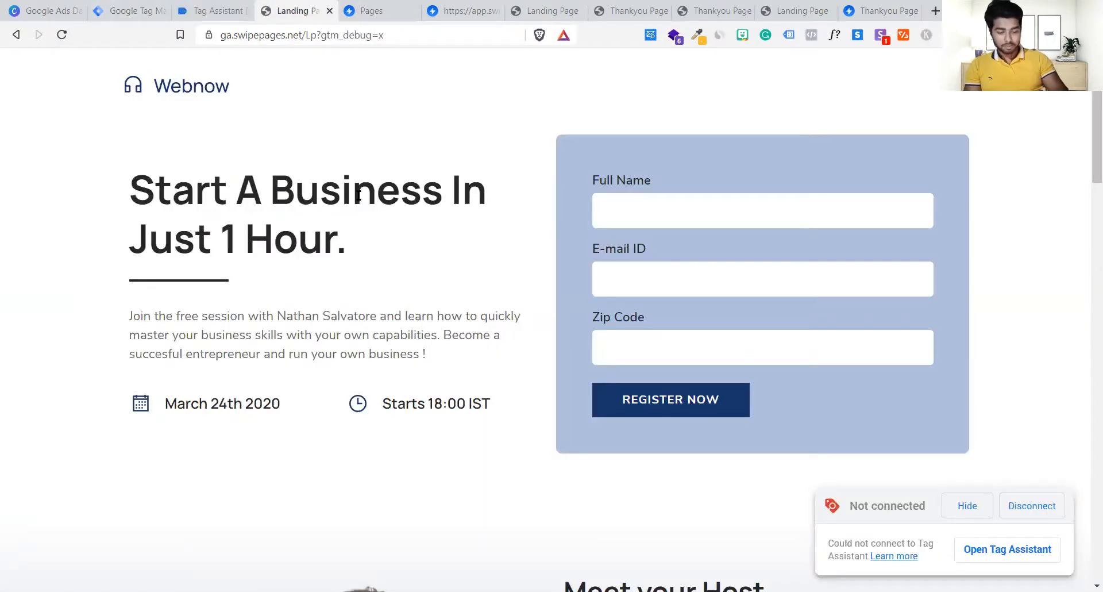
pyautogui.hotkey('ctrl', 'r')
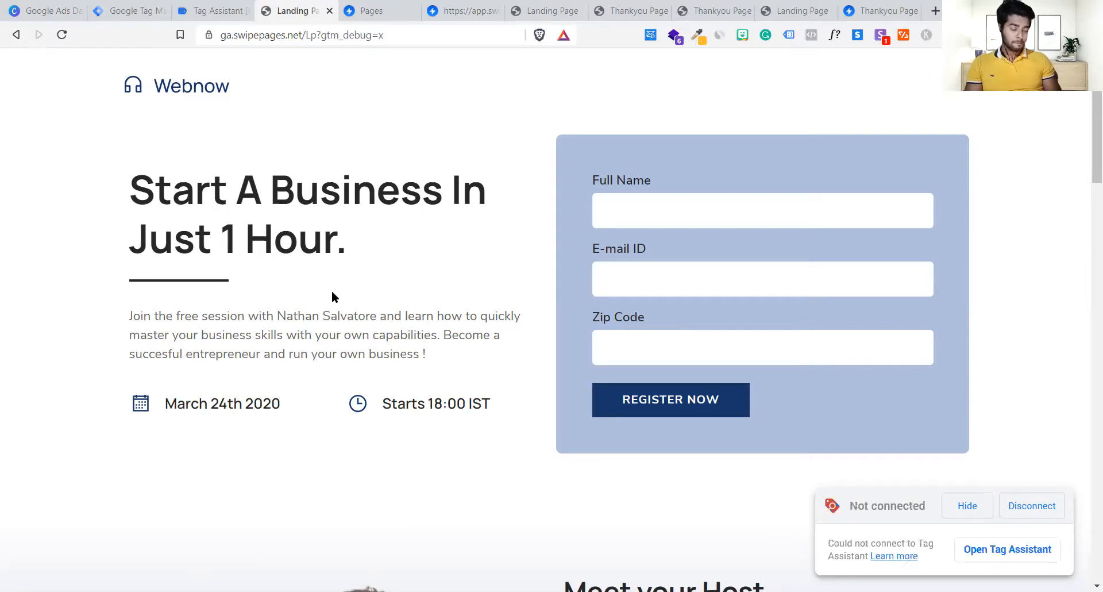
pyautogui.click(1037, 508)
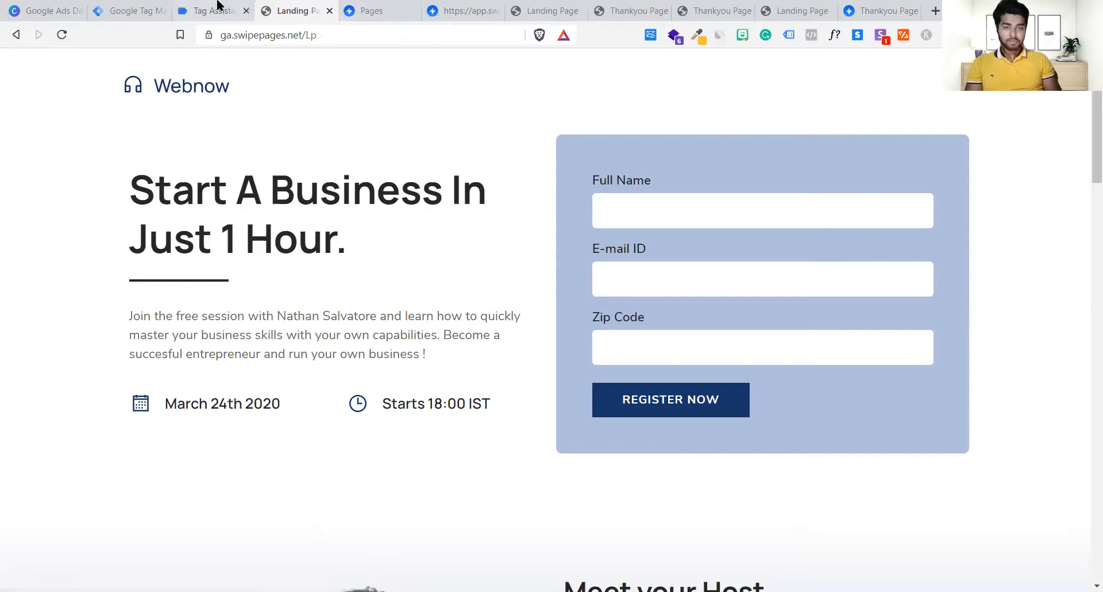
pyautogui.click(297, 34)
pyautogui.hotkey('ctrl', 'c')
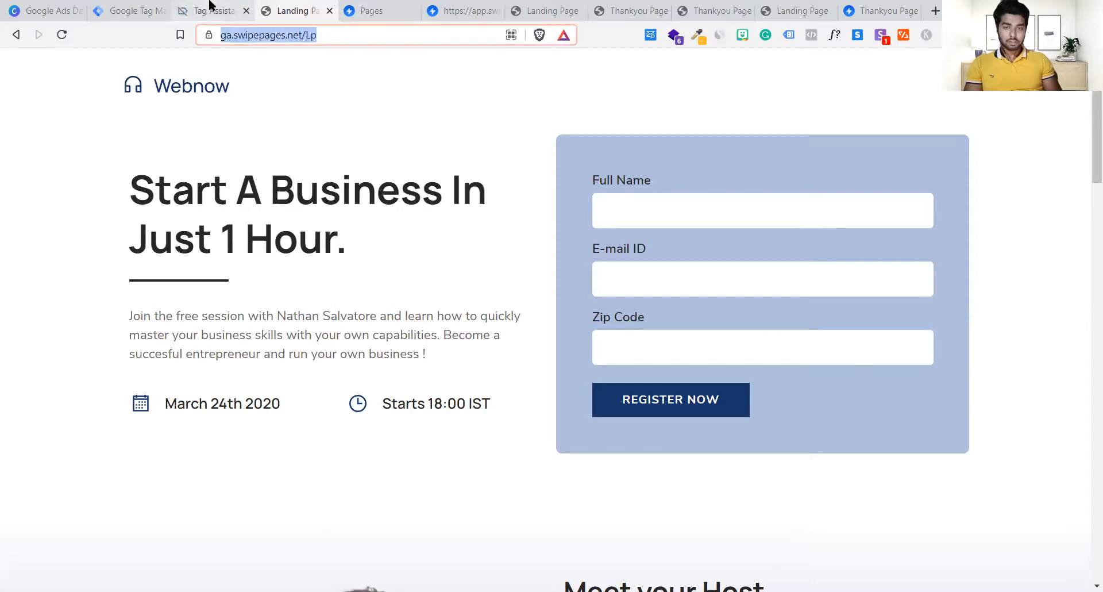
pyautogui.click(210, 5)
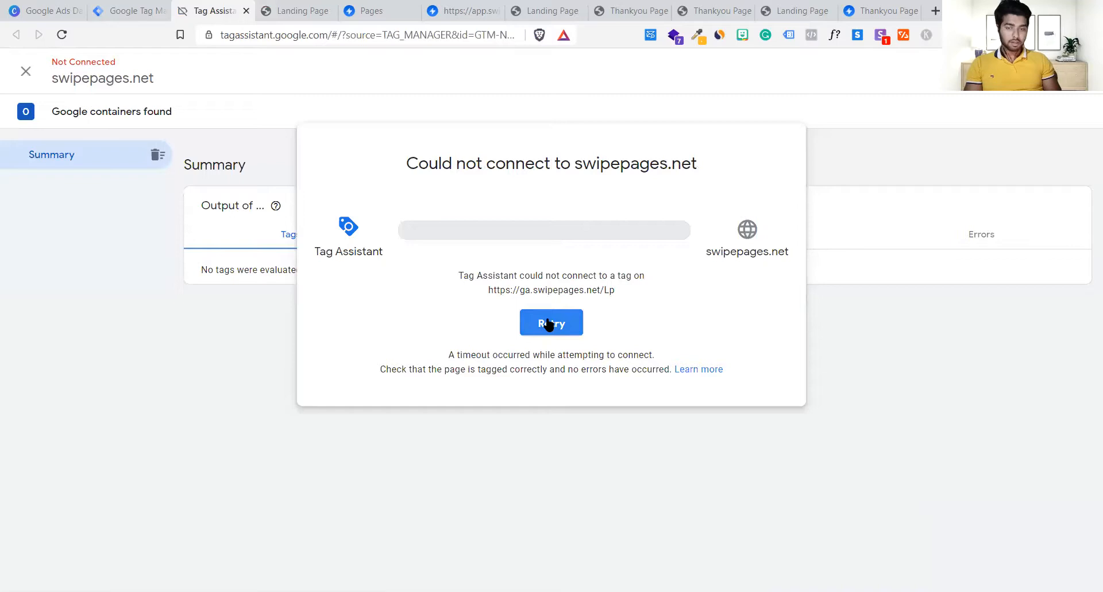
pyautogui.click(37, 69)
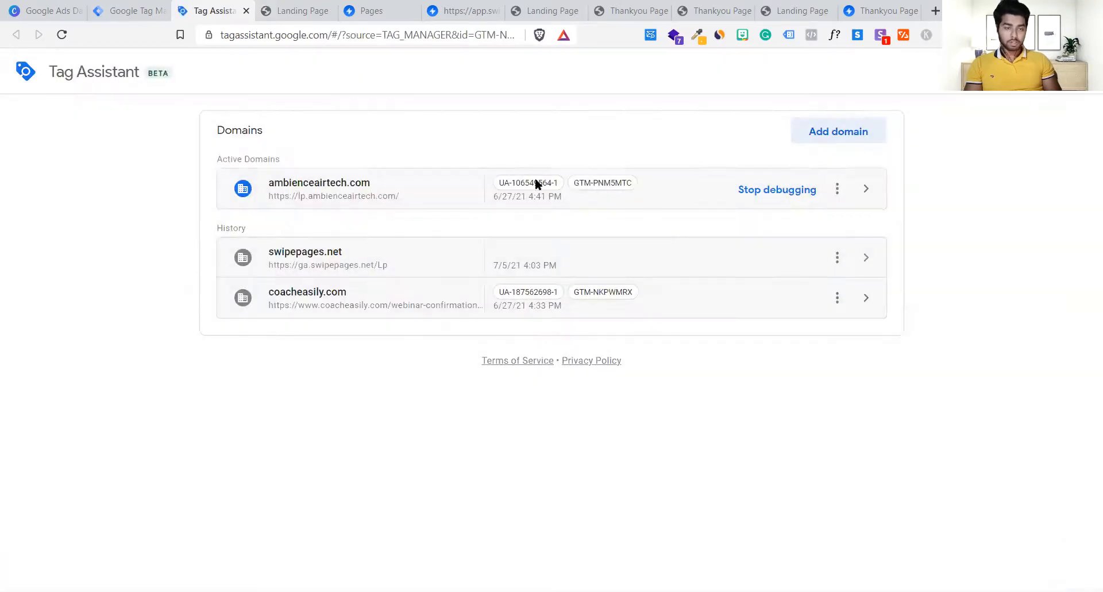
pyautogui.click(821, 134)
pyautogui.click(542, 354)
pyautogui.hotkey('ctrl', 'v')
pyautogui.click(547, 399)
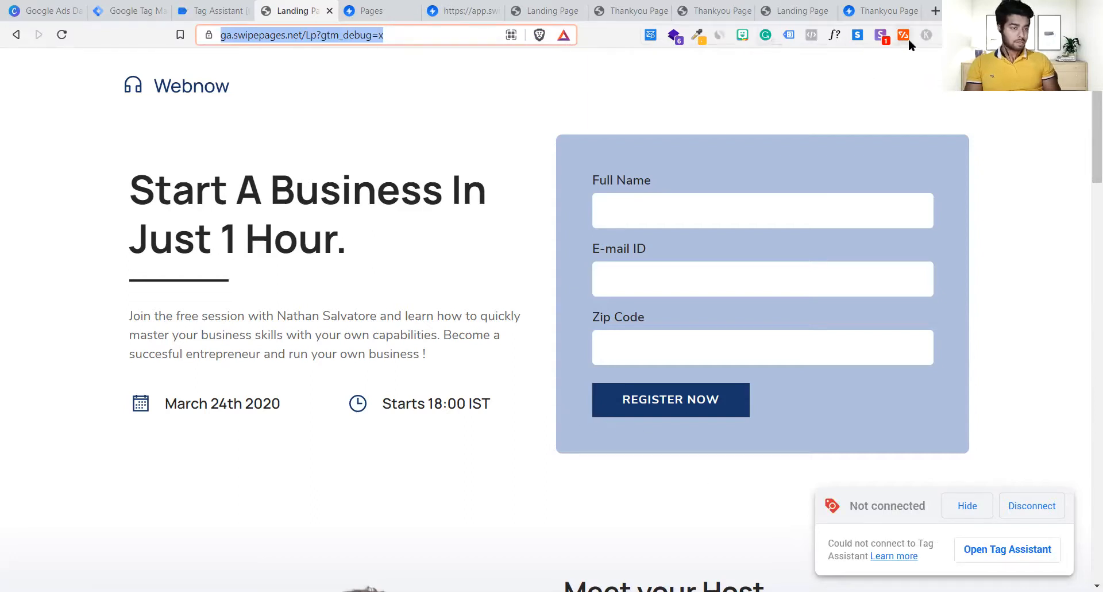
# Step: Look through the Swipe Pages tabs and check the connection status in Tag Assistant
pyautogui.click(373, 10)
pyautogui.click(460, 10)
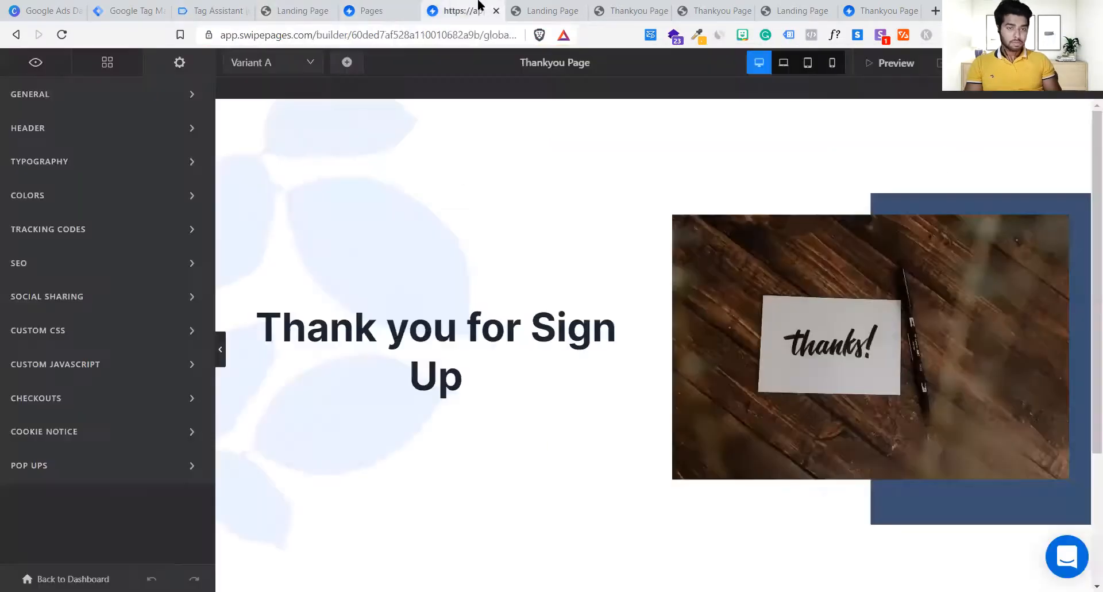
pyautogui.click(271, 10)
pyautogui.click(212, 10)
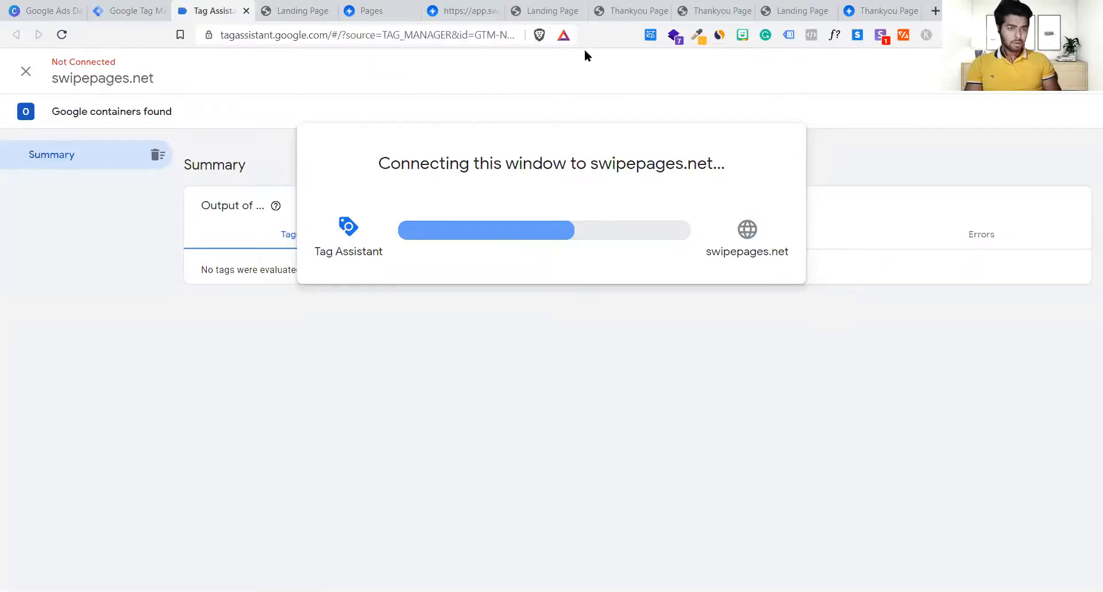
pyautogui.click(563, 44)
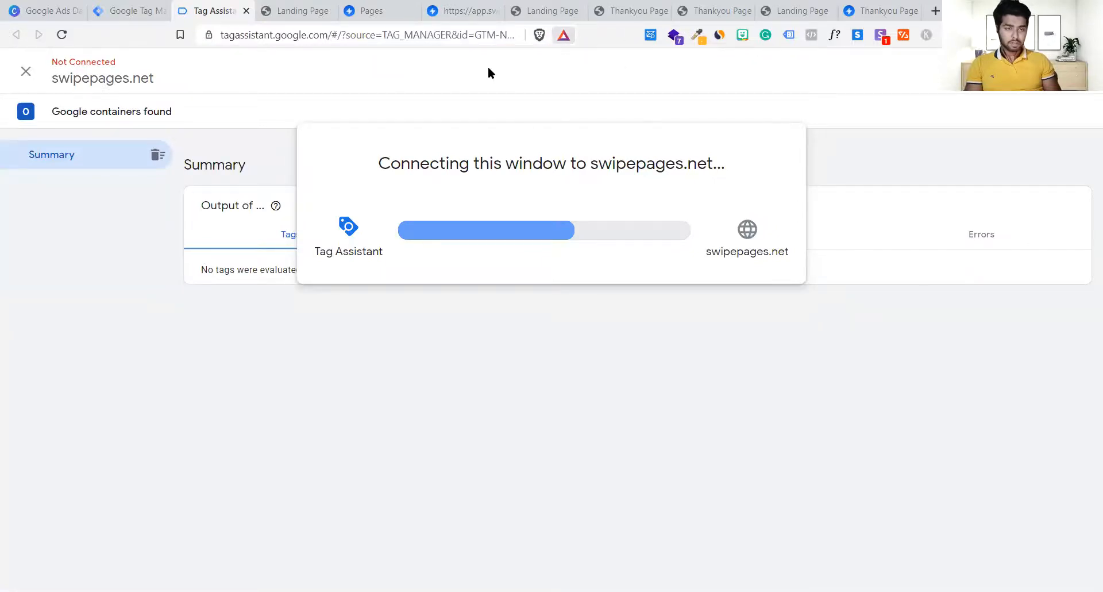
pyautogui.click(222, 183)
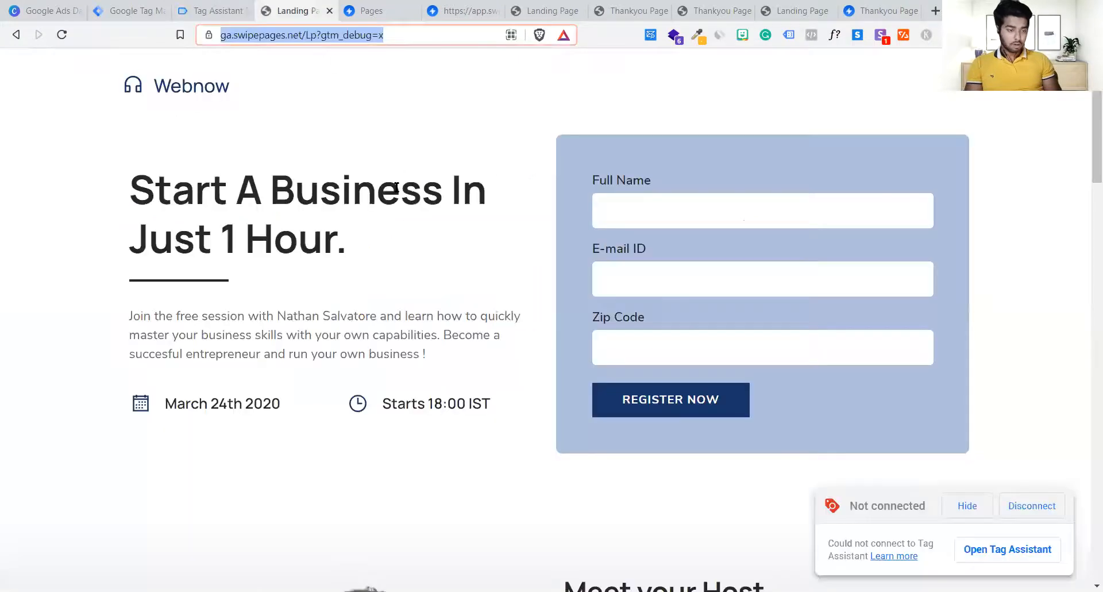
# Step: Reset the landing page zoom back to 100%
pyautogui.click(397, 188)
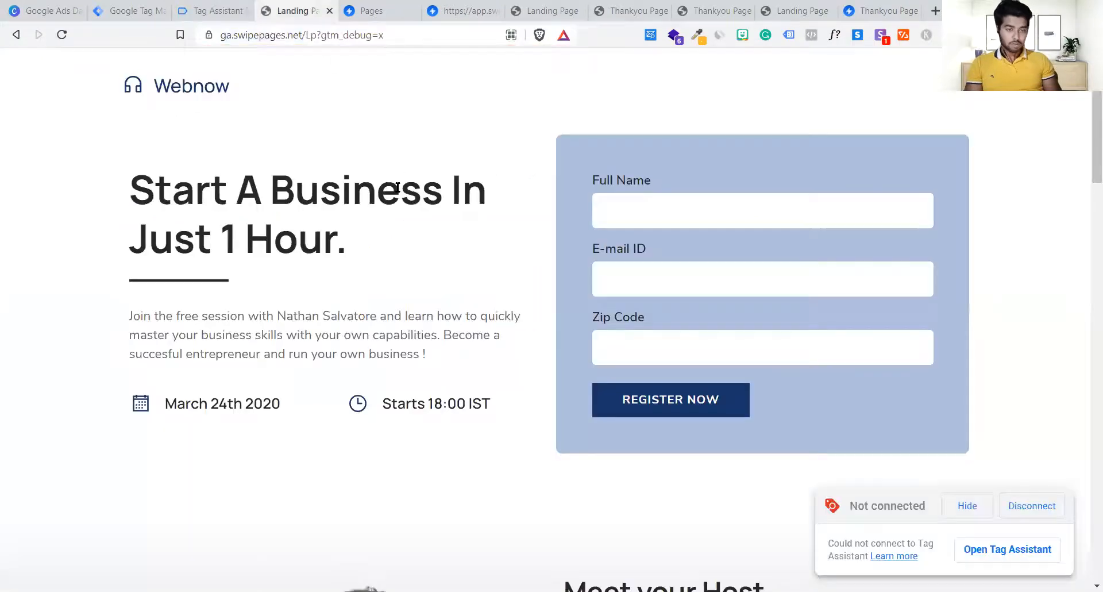
pyautogui.hotkey('ctrl', '+')
pyautogui.hotkey('ctrl', '+')
pyautogui.hotkey('ctrl', '+')
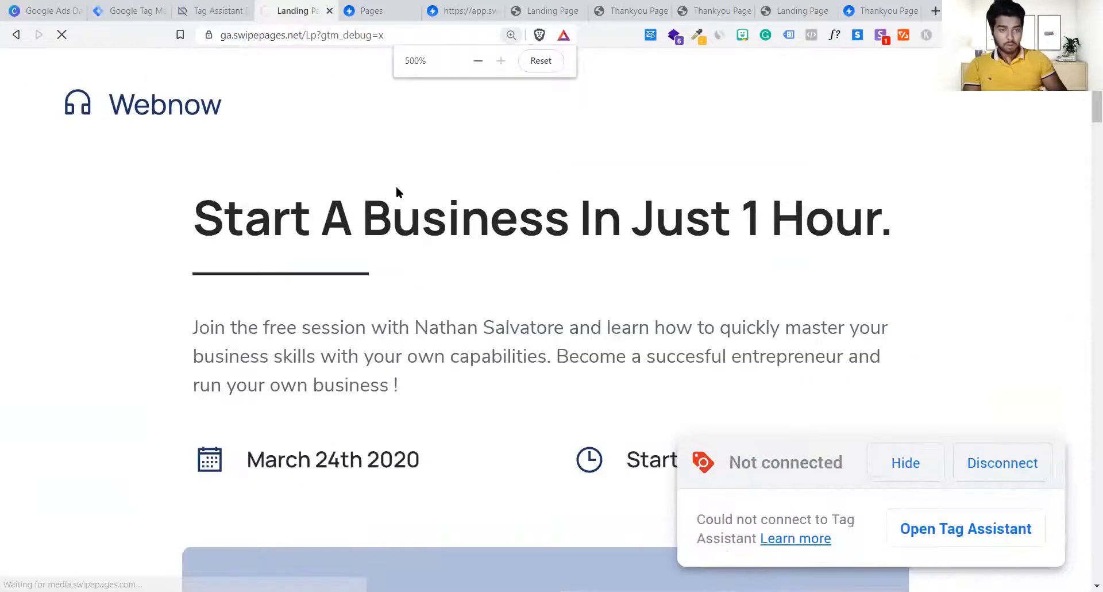
pyautogui.scroll(-6, 396, 188)
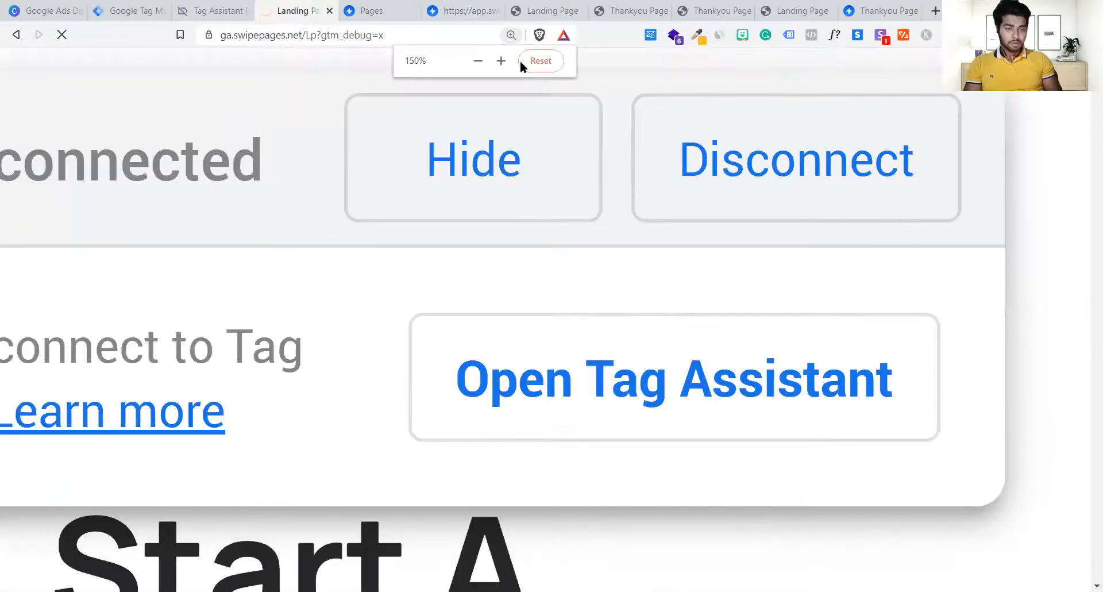
pyautogui.click(521, 62)
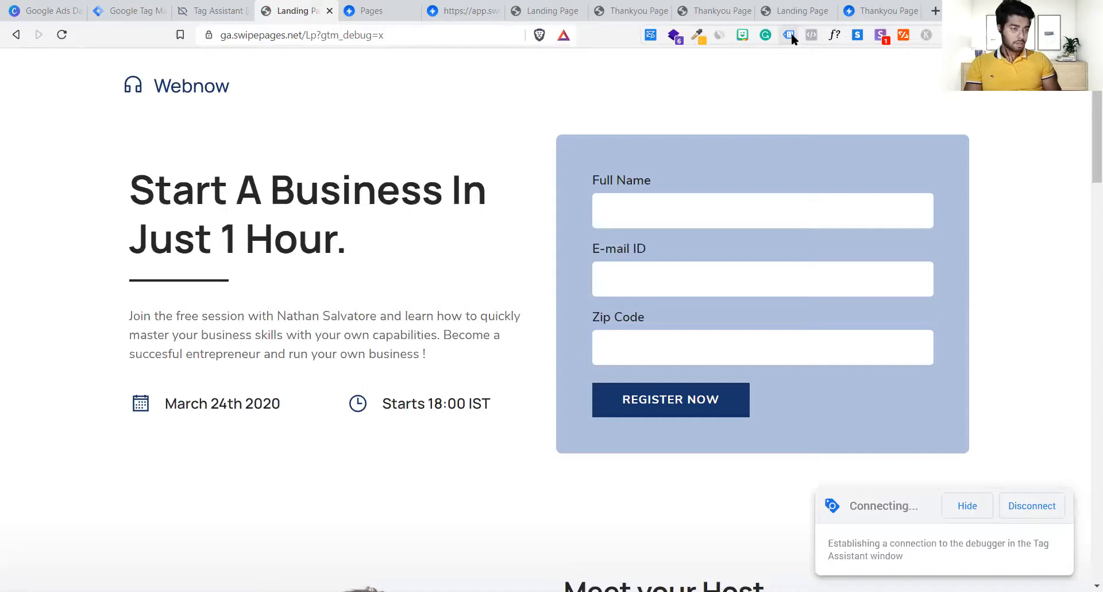
# Step: Check Tag Assistant Legacy, reload the landing page, and place the Thankyou Page tab beside it
pyautogui.click(790, 34)
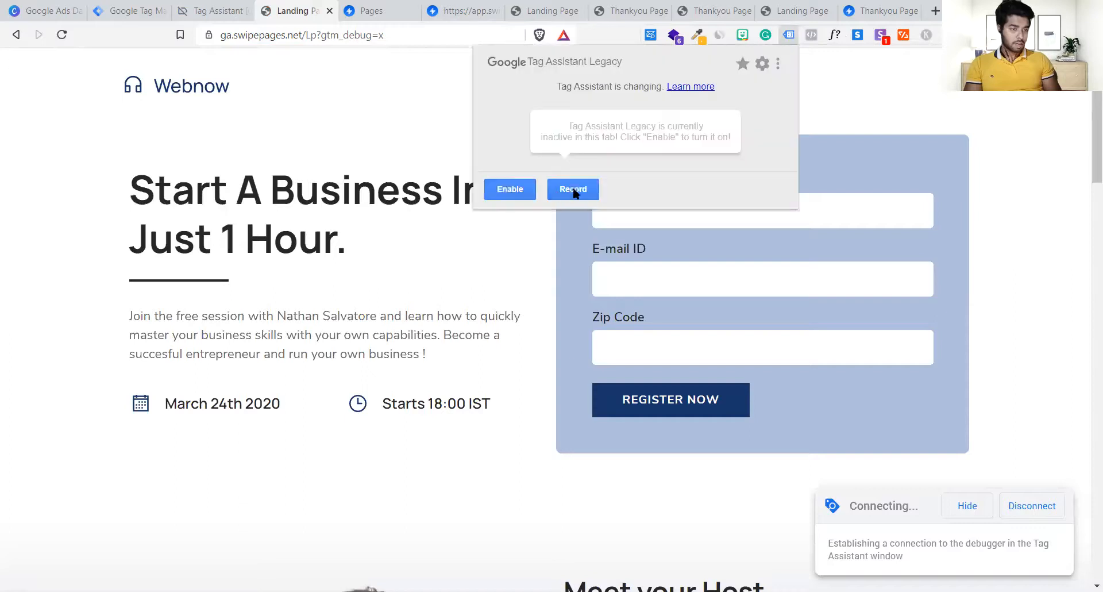
pyautogui.click(442, 271)
pyautogui.hotkey('ctrl', 'r')
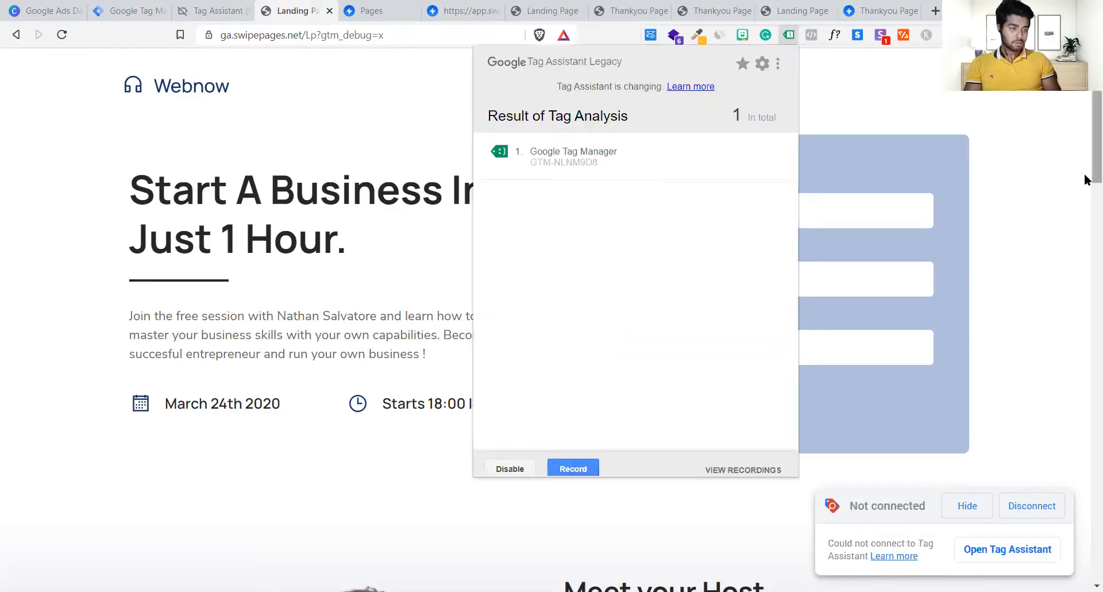
pyautogui.click(545, 10)
pyautogui.moveTo(630, 6); pyautogui.dragTo(385, 7)
# Step: Reload the thank-you page and inspect its tags in Tag Assistant Legacy
pyautogui.press('F5')
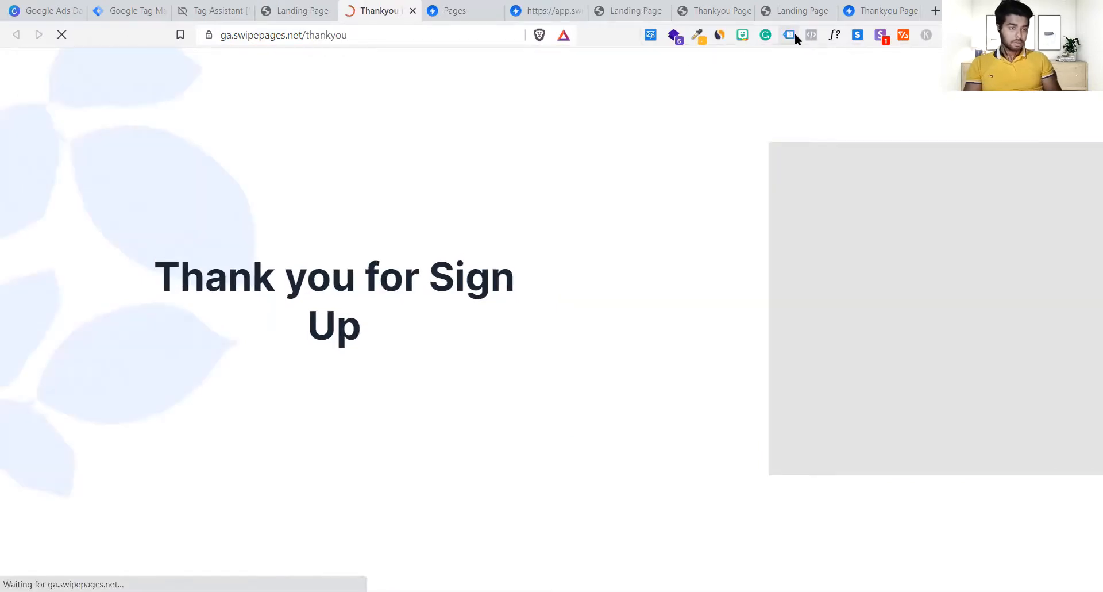
pyautogui.click(794, 34)
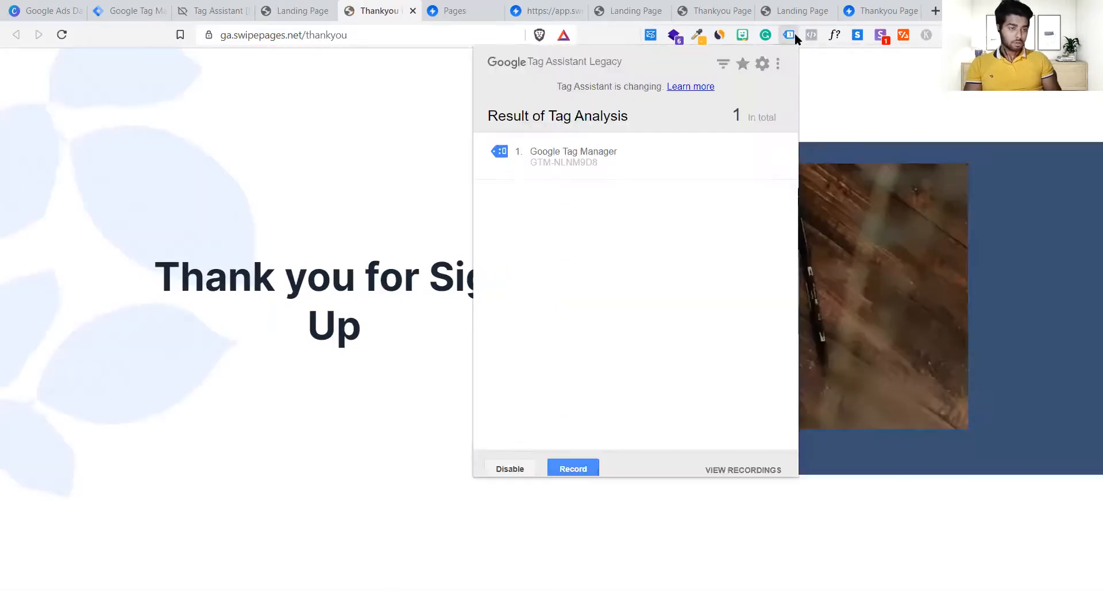
pyautogui.click(437, 409)
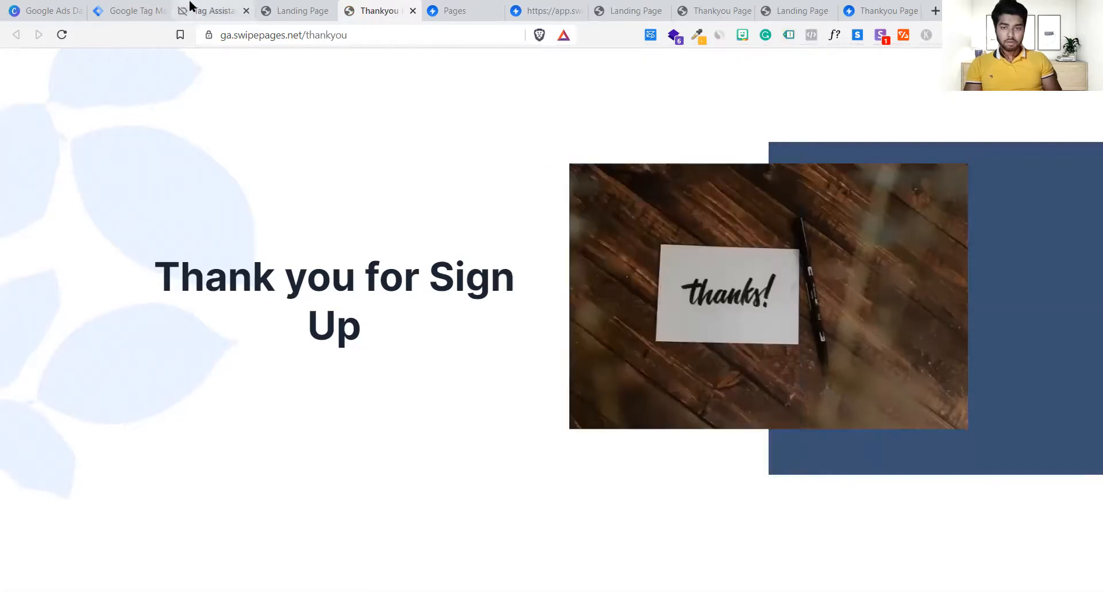
pyautogui.click(207, 10)
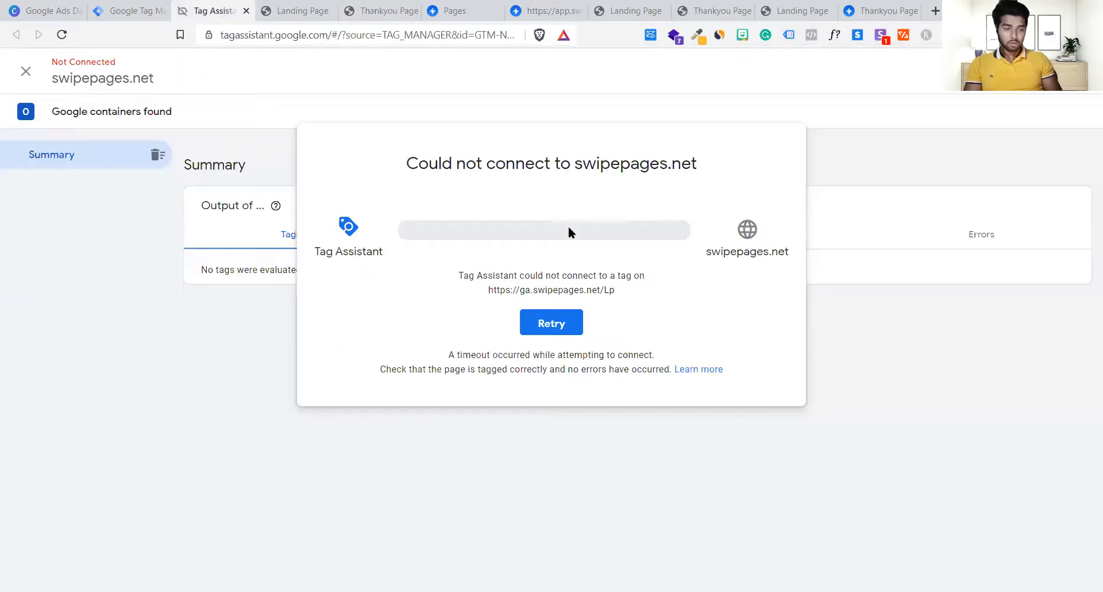
pyautogui.click(562, 327)
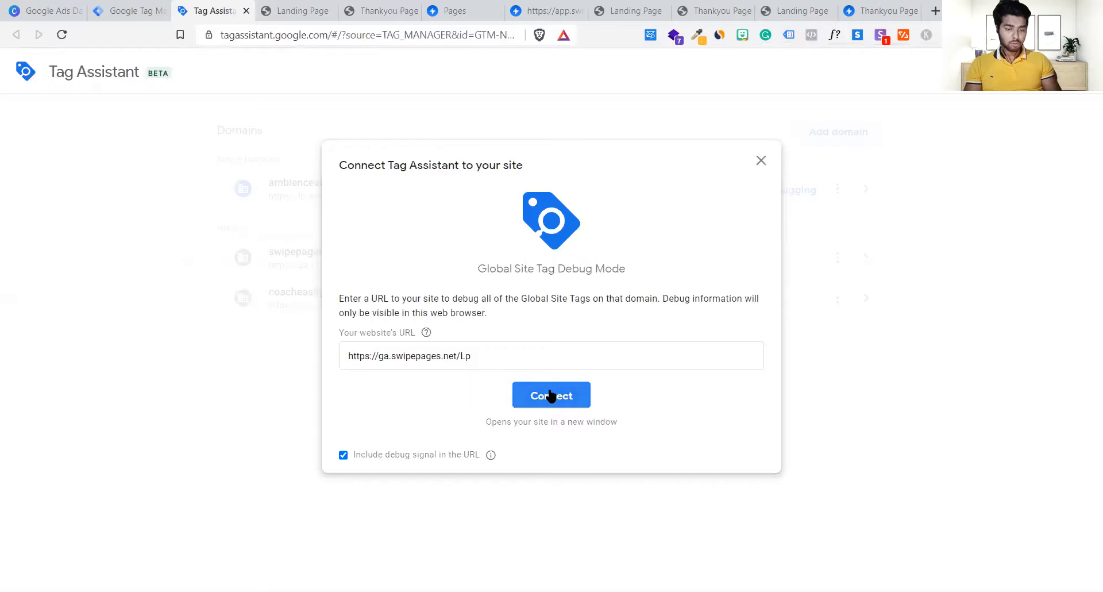
pyautogui.click(543, 396)
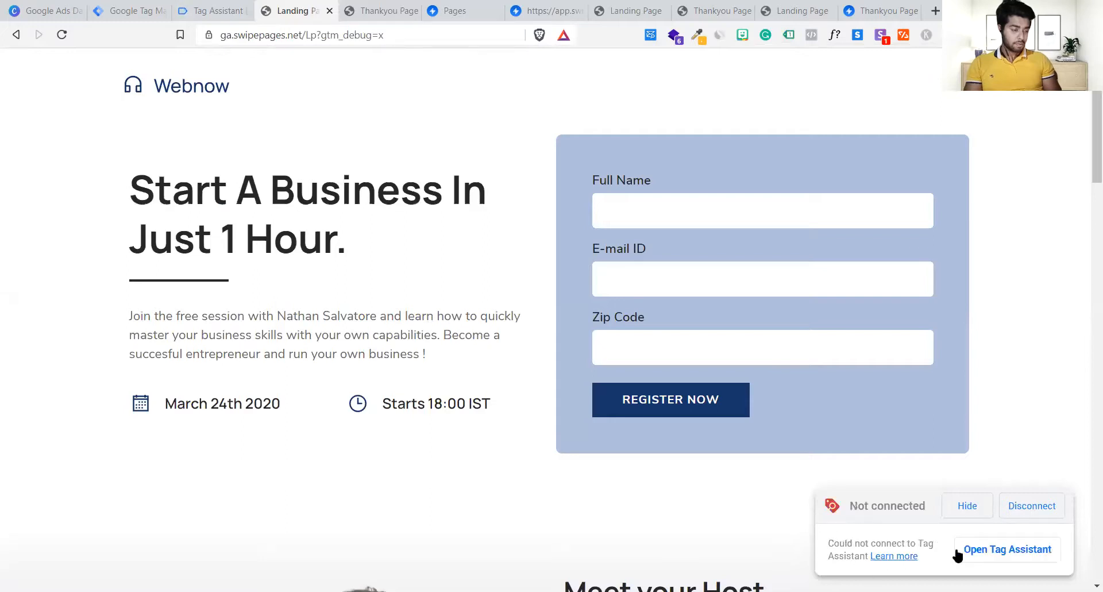
# Step: Switch over to the Tag Assistant window to connect
pyautogui.click(994, 549)
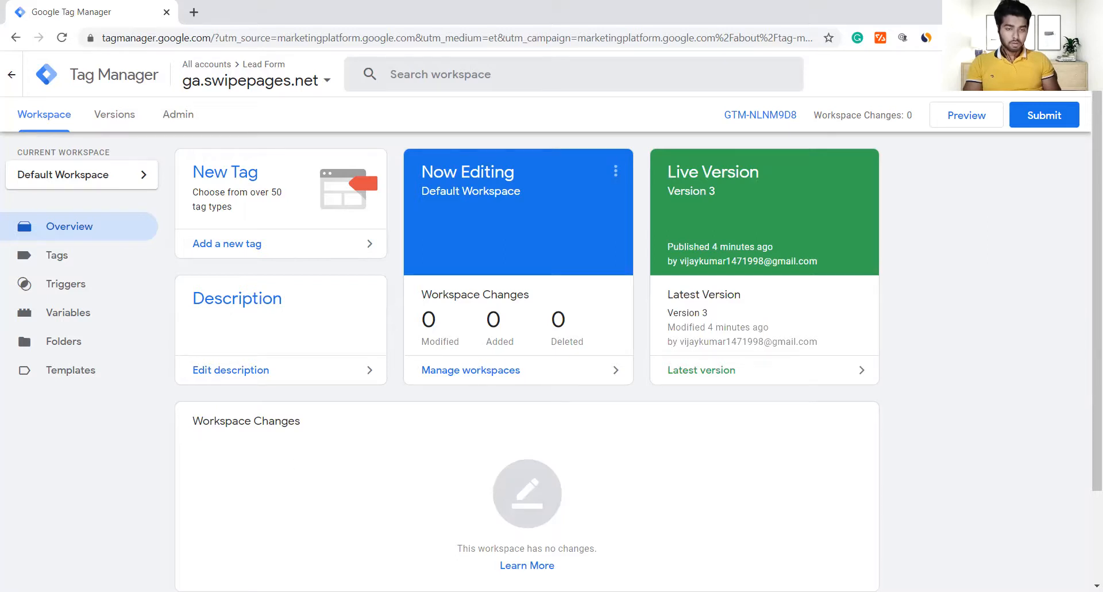
# Step: Return from a new blank tab to the Tag Manager workspace and launch Preview for GTM-NLNM9D8
pyautogui.click(193, 12)
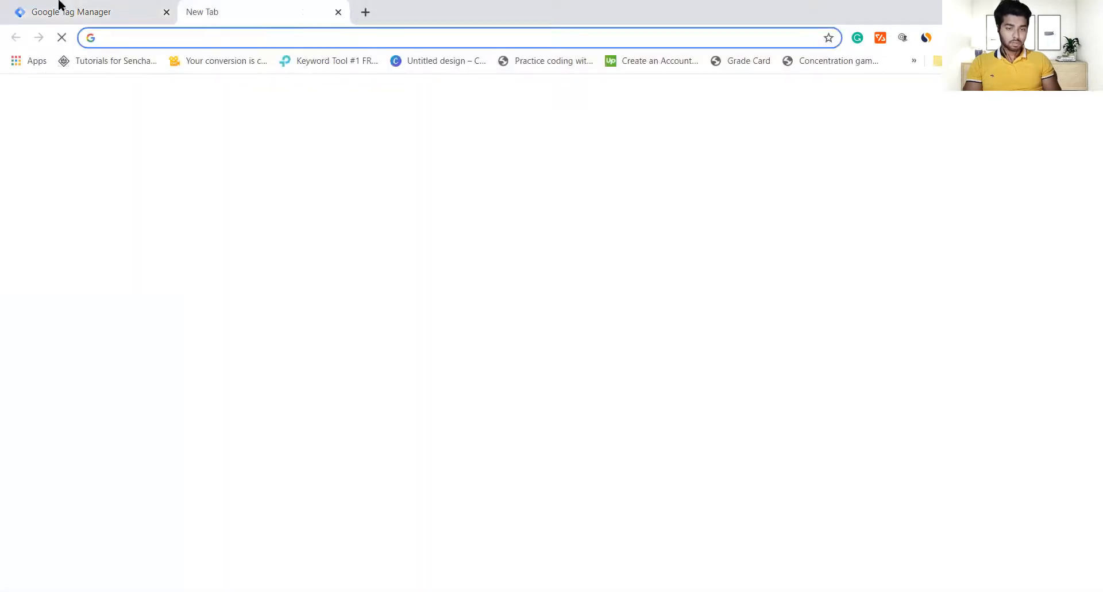
pyautogui.click(59, 5)
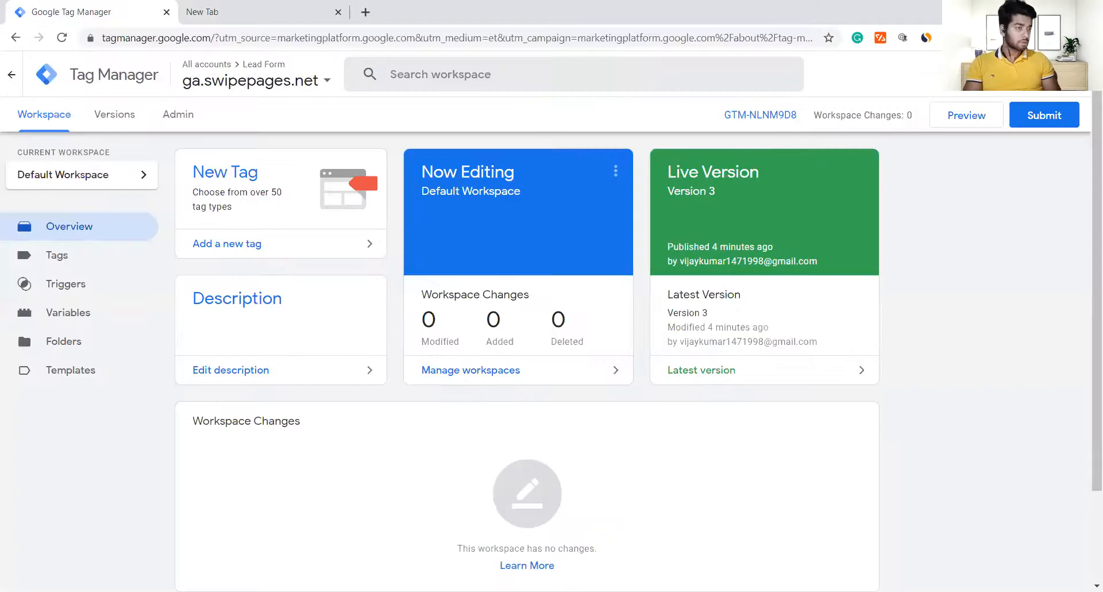
pyautogui.click(300, 7)
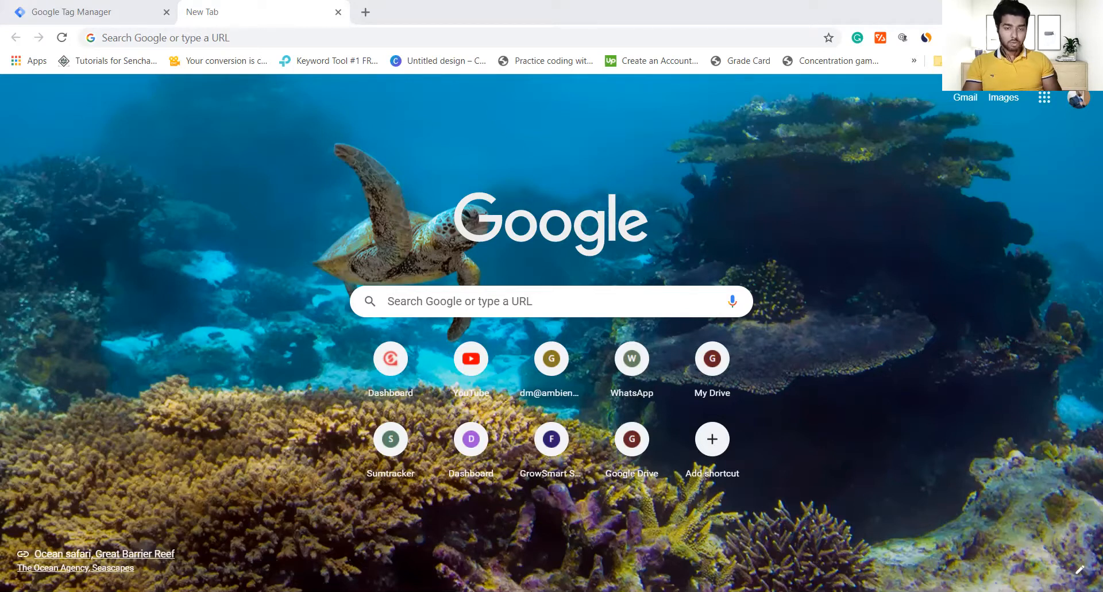
pyautogui.click(77, 5)
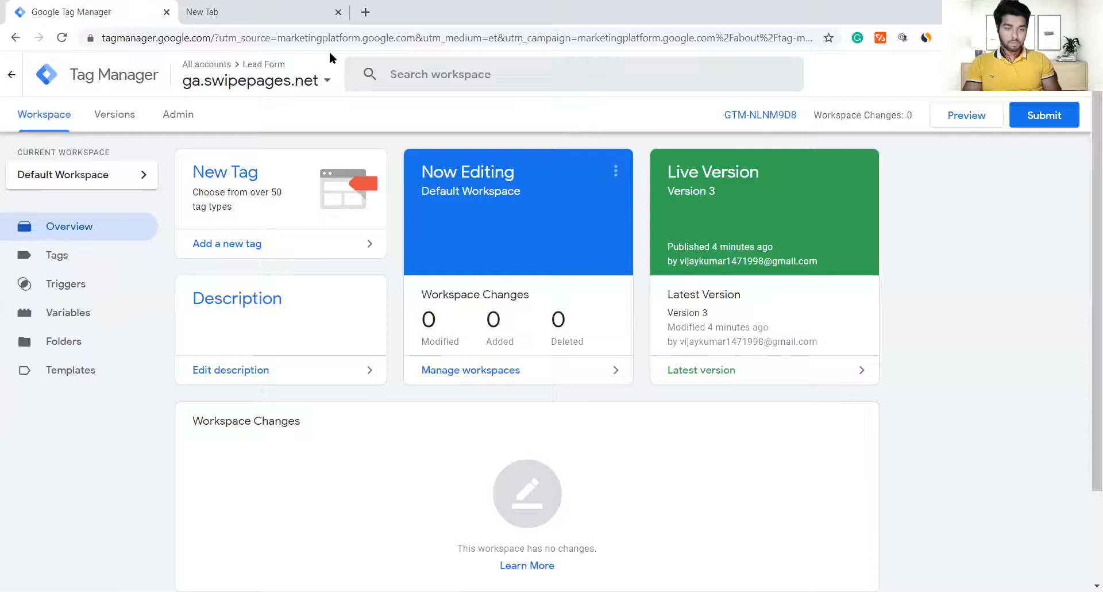
pyautogui.click(988, 112)
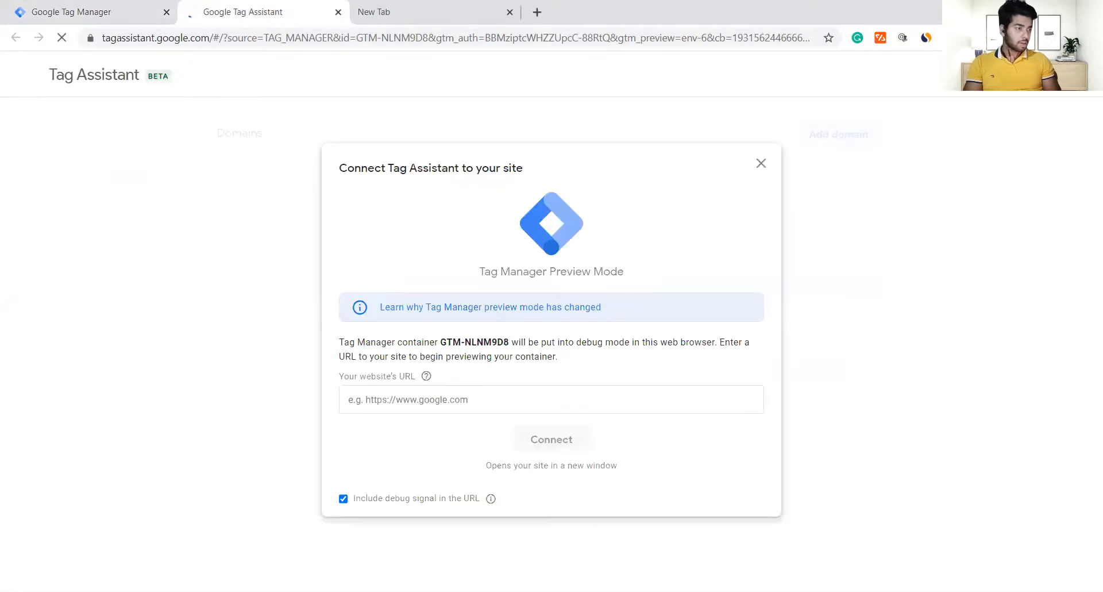
pyautogui.click(1041, 38)
pyautogui.scroll(-2, 957, 303)
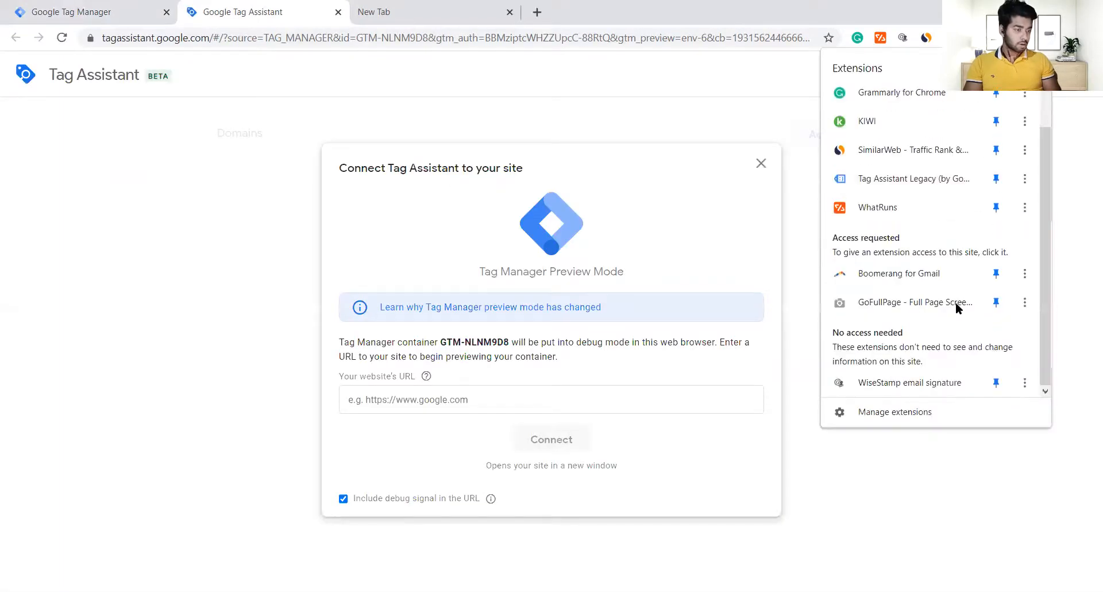
pyautogui.scroll(2, 865, 132)
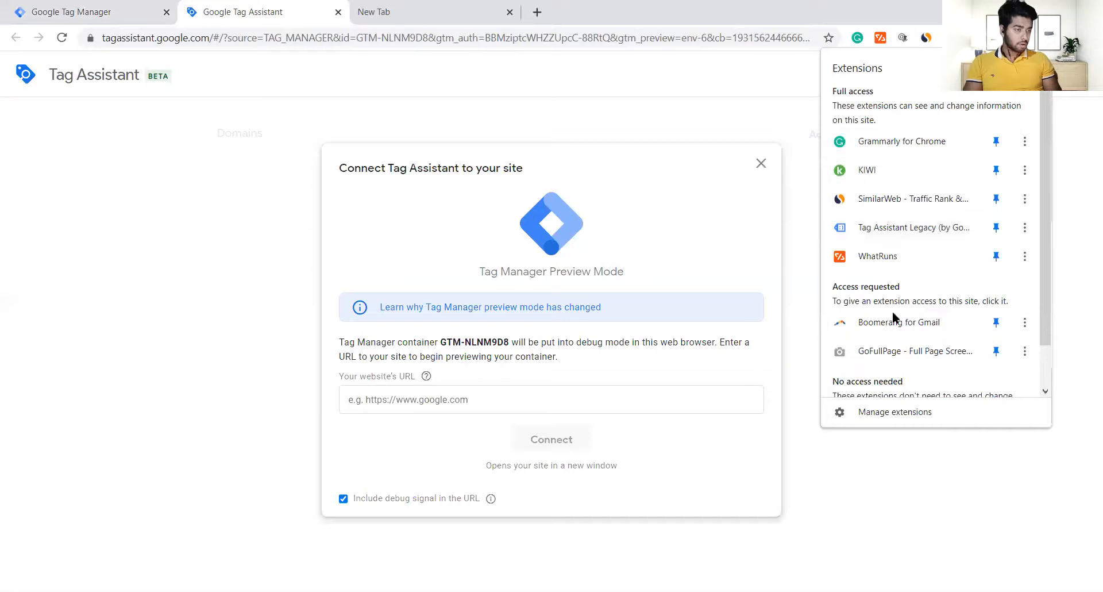
pyautogui.scroll(-2, 892, 313)
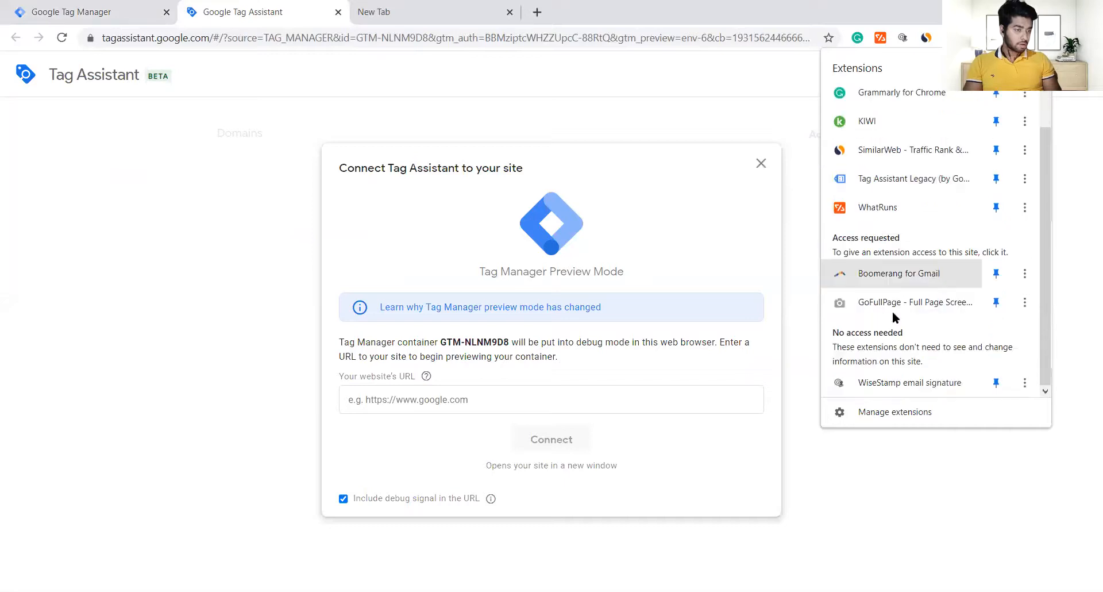
pyautogui.click(610, 224)
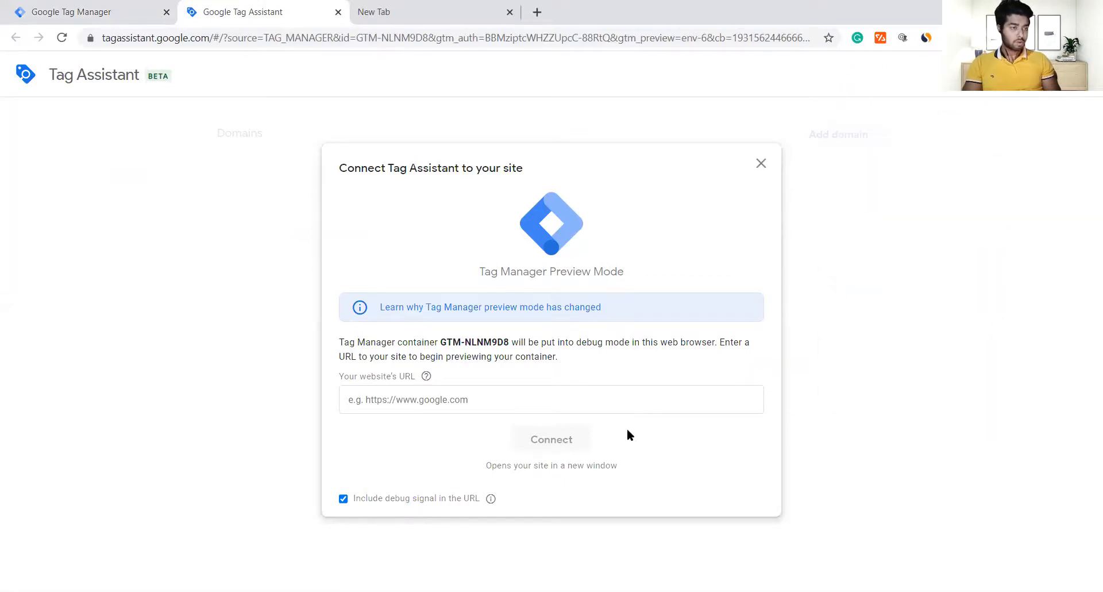
pyautogui.click(598, 402)
pyautogui.write('https://ga.swipepages.net/Lp')
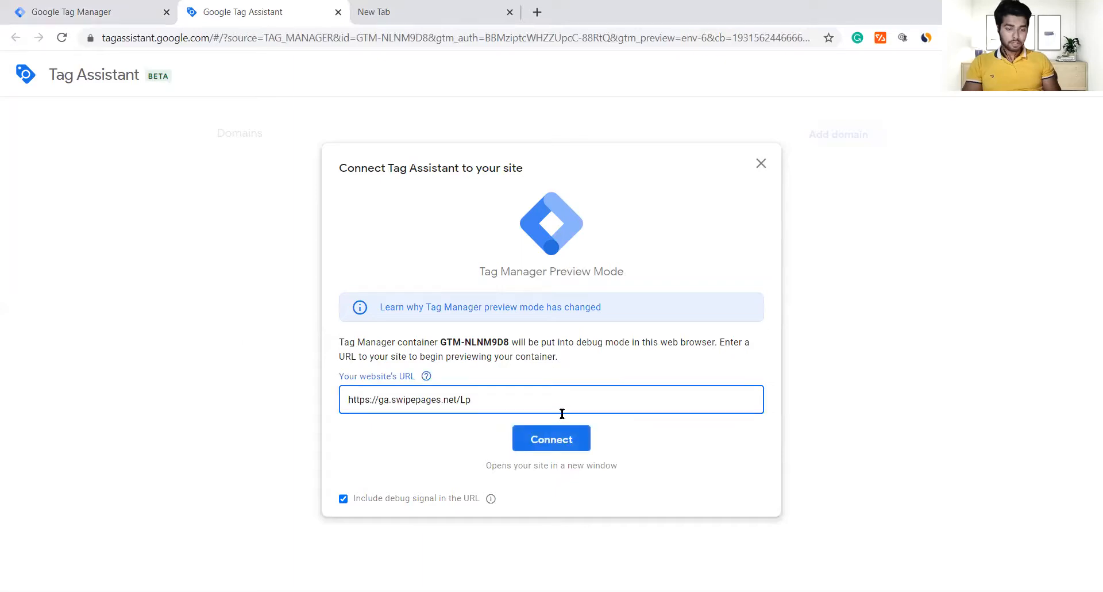
pyautogui.click(550, 440)
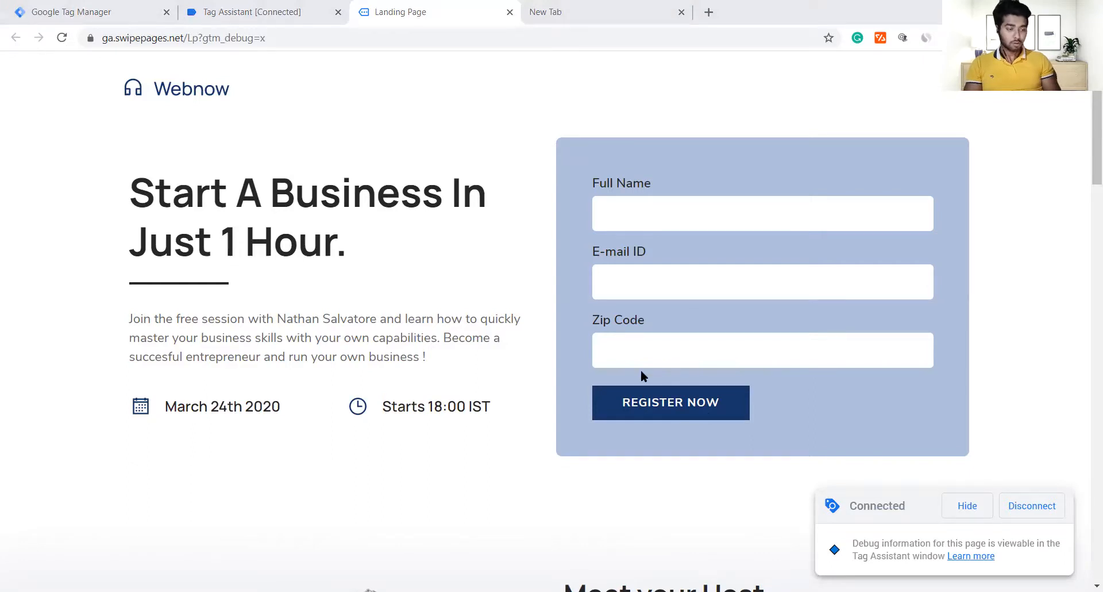
# Step: Dismiss the Connected confirmation in Tag Assistant and go back to the Landing Page tab
pyautogui.scroll(-6, 644, 376)
pyautogui.scroll(6, 644, 376)
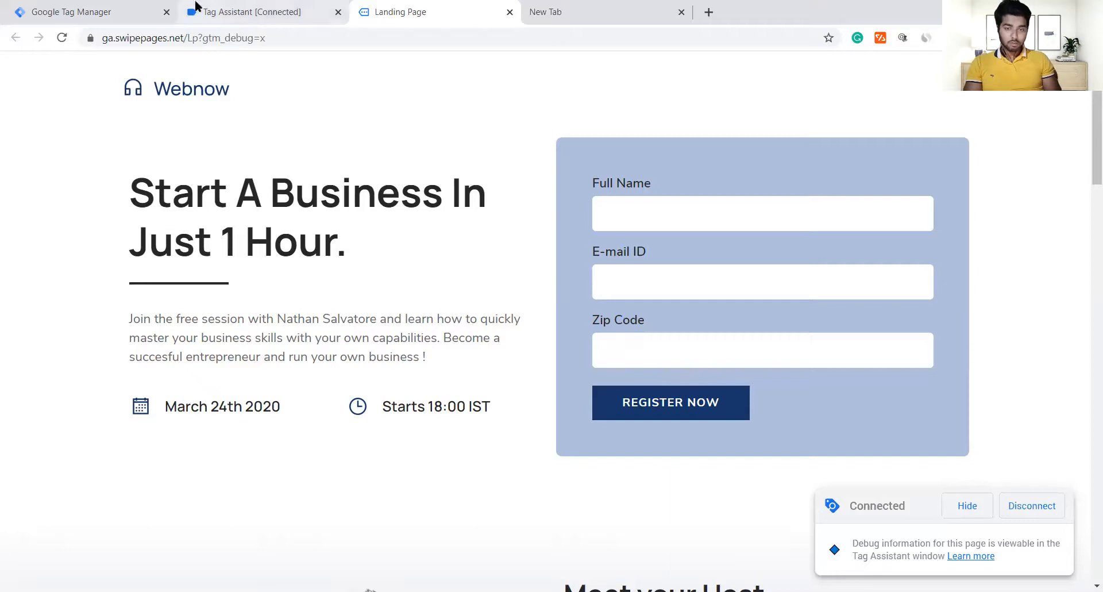
pyautogui.click(281, 7)
pyautogui.click(579, 332)
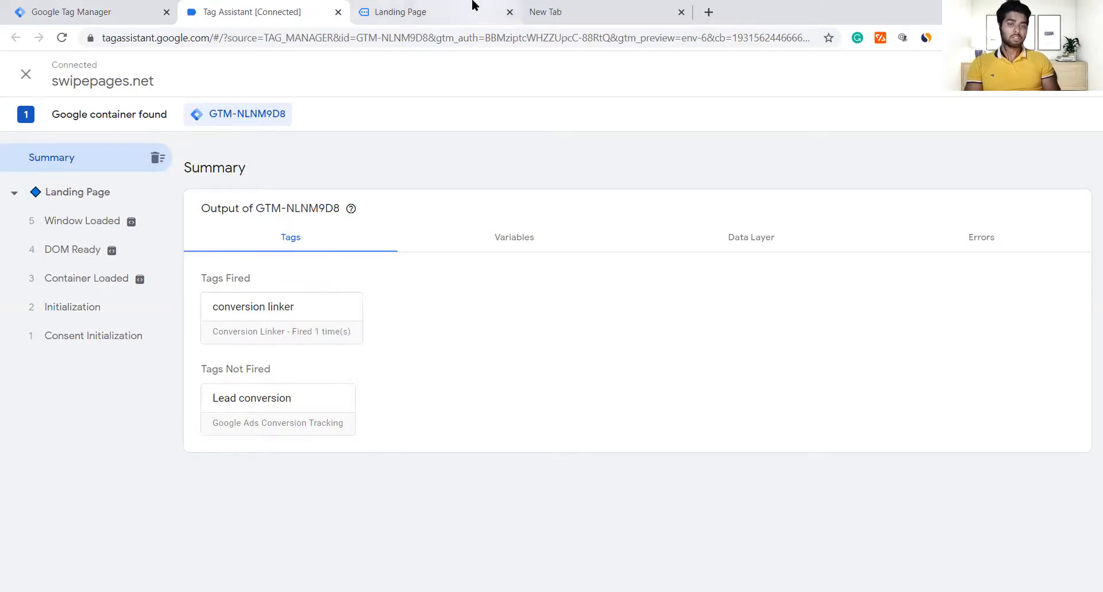
pyautogui.click(435, 7)
# Step: Fill the registration form with a test name, e-mail and zip code, then submit it
pyautogui.click(648, 216)
pyautogui.write('vijay')
pyautogui.press('Tab')
pyautogui.press('Tab')
pyautogui.write('201301')
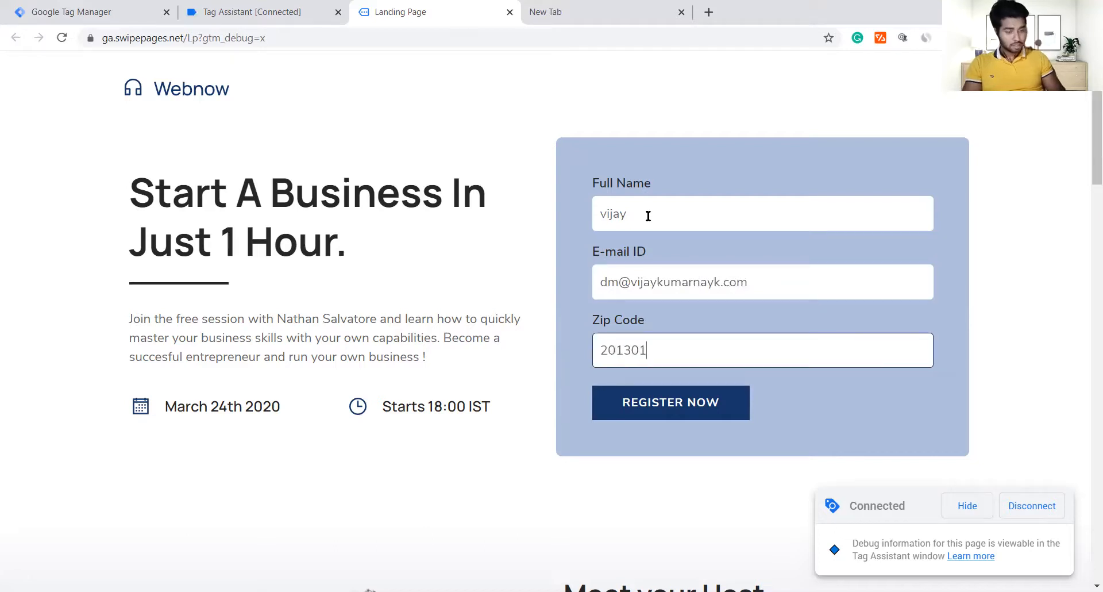
pyautogui.press('Return')
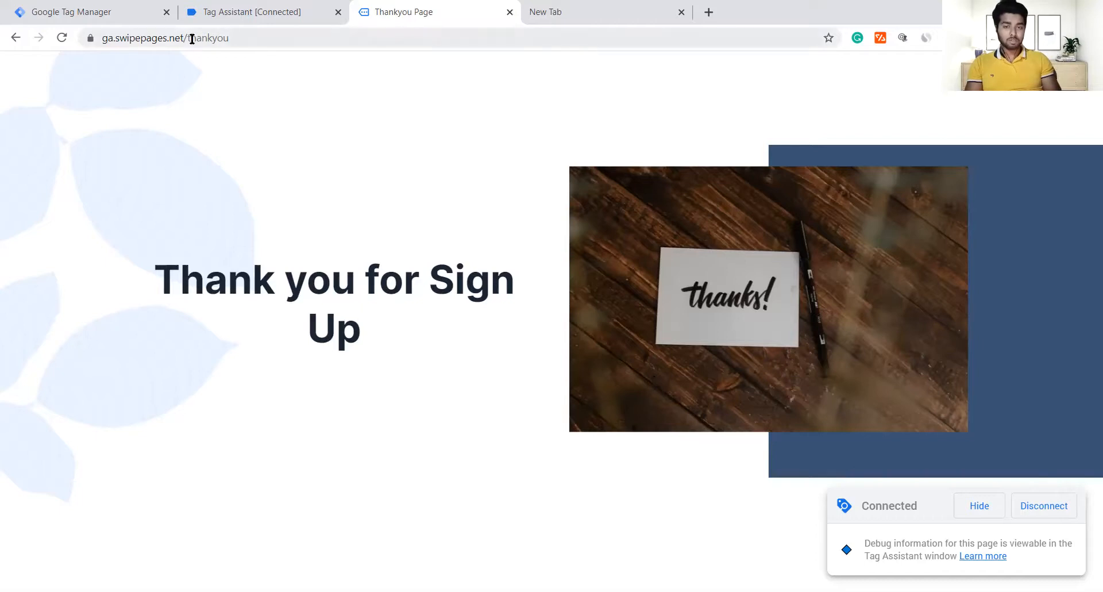
# Step: Inspect the conversion linker tag, fired 2 times on Thankyou Page, then close its details
pyautogui.click(273, 5)
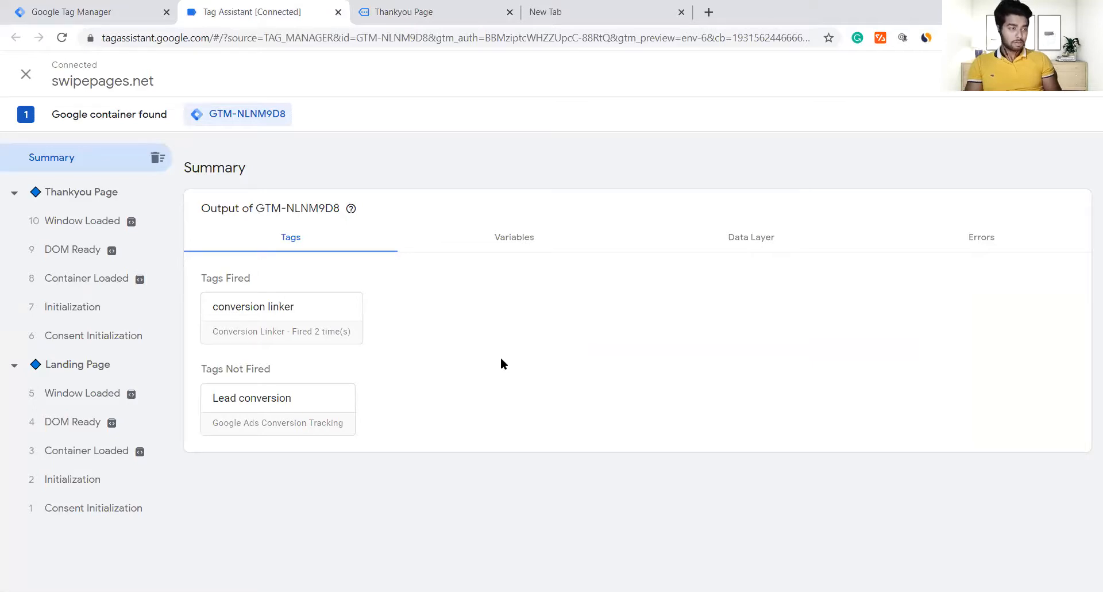
pyautogui.click(287, 344)
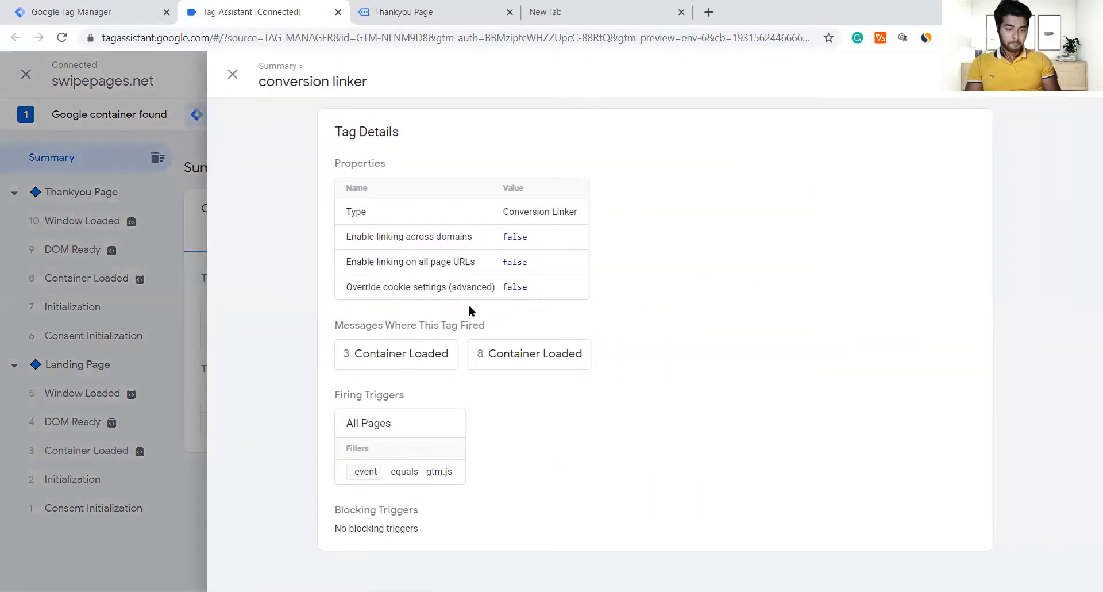
pyautogui.click(232, 73)
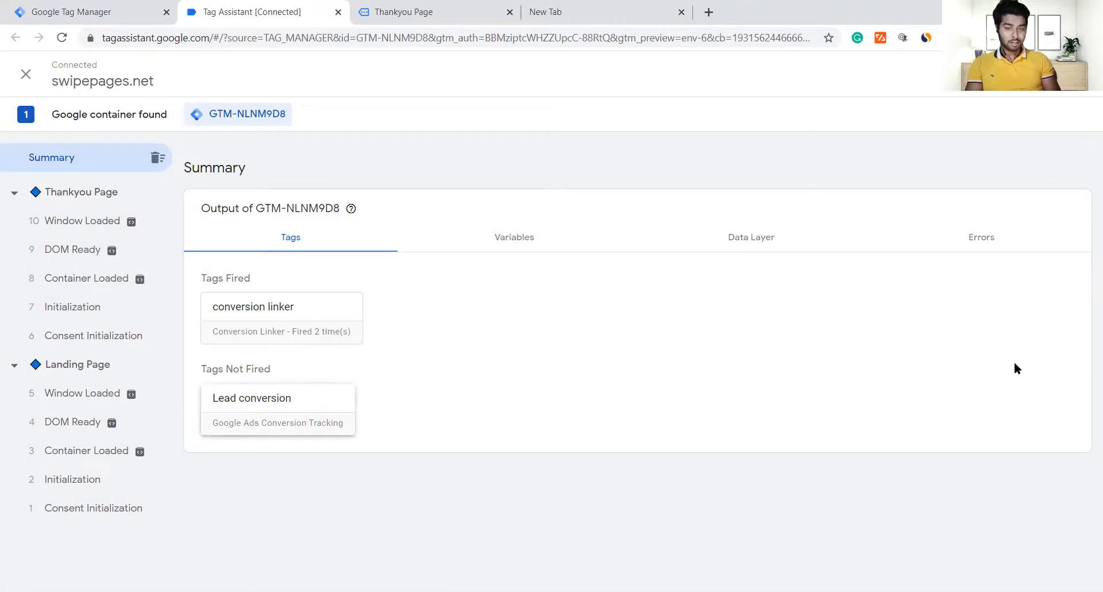
# Step: Stop debugging swipepages.net and go back to the Tag Manager tab
pyautogui.click(26, 74)
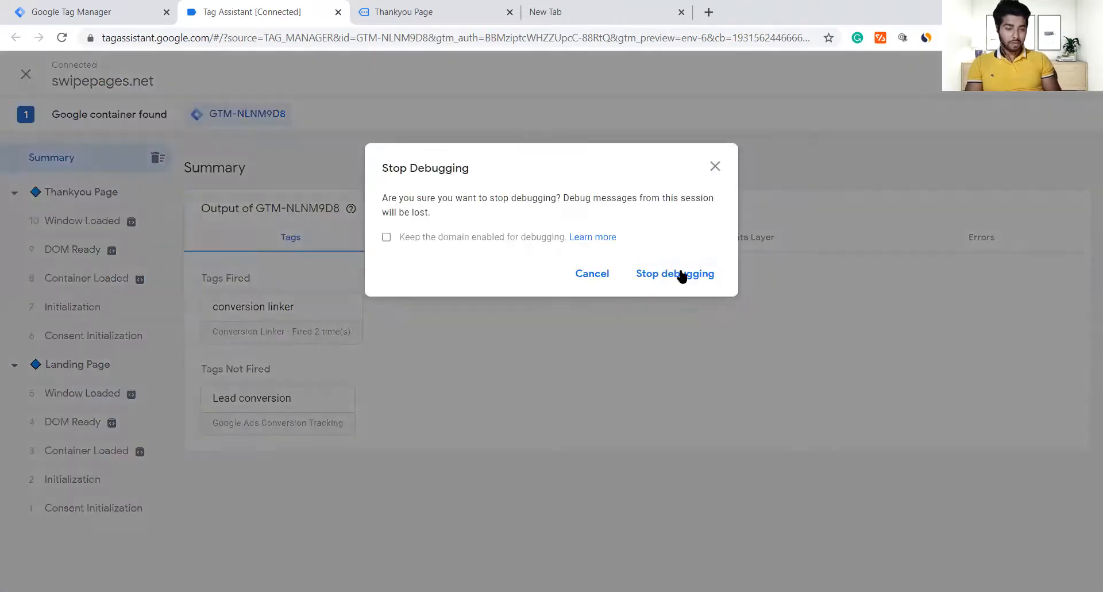
pyautogui.click(687, 275)
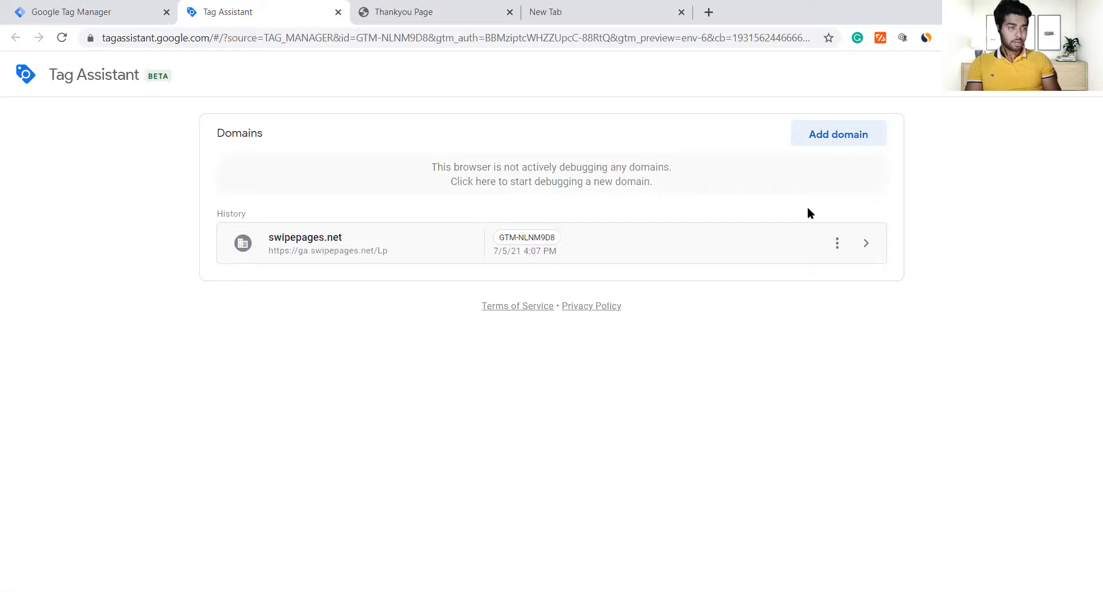
pyautogui.click(113, 5)
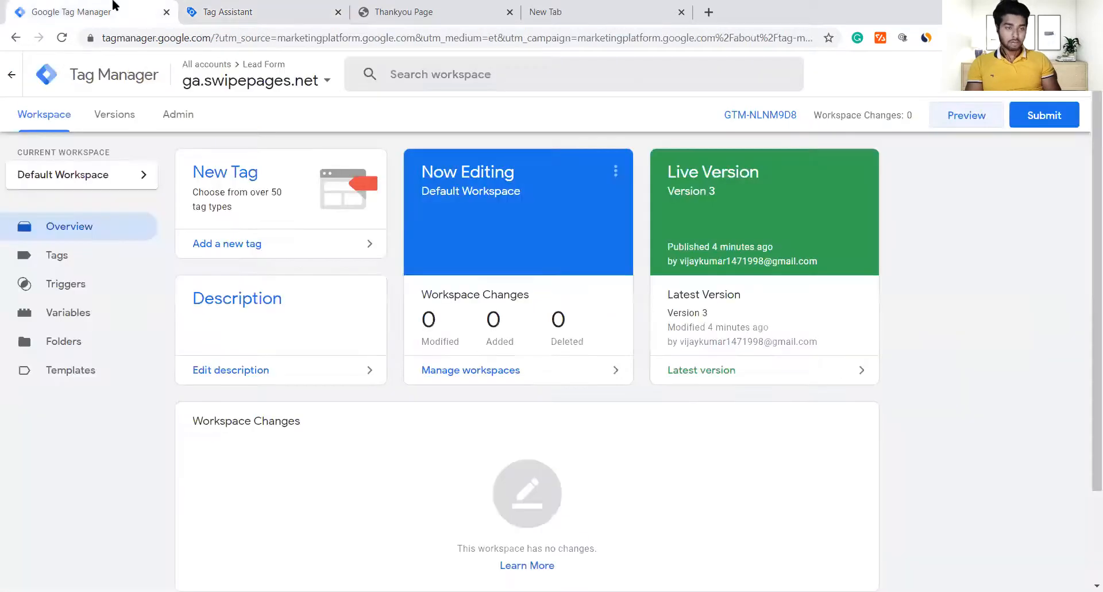
# Step: Sign in with another Google account and open the lp.ambienceairtech.com container
pyautogui.click(1072, 74)
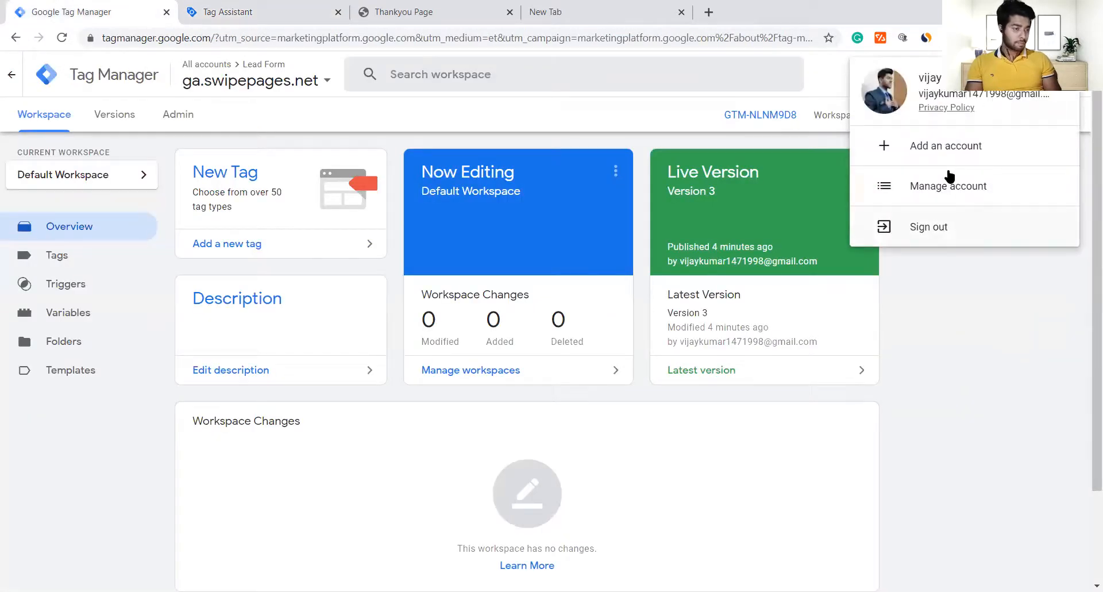
pyautogui.click(944, 150)
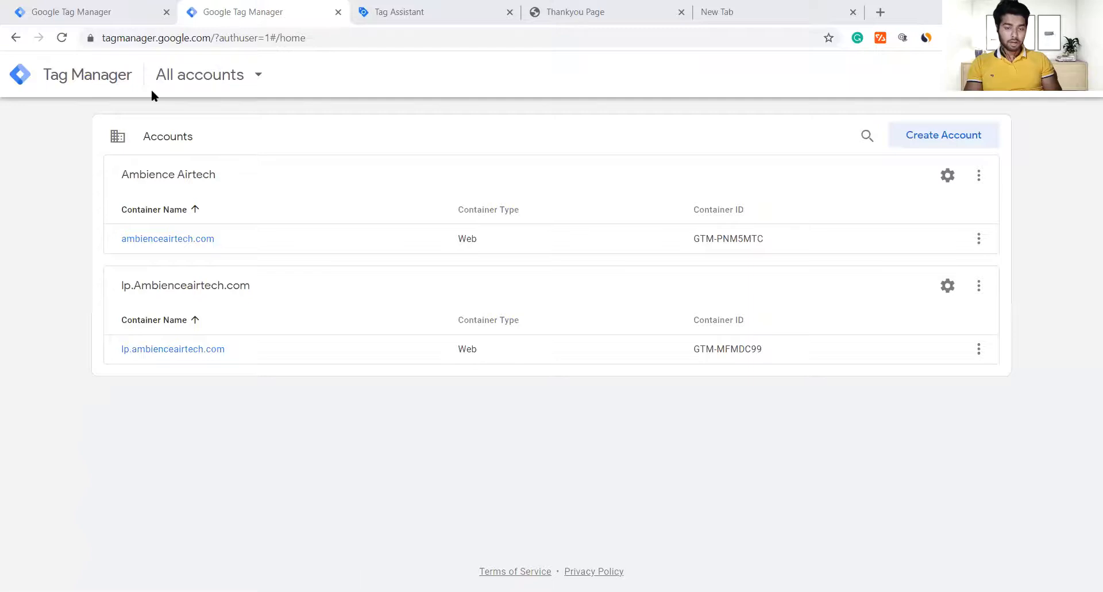
pyautogui.click(210, 349)
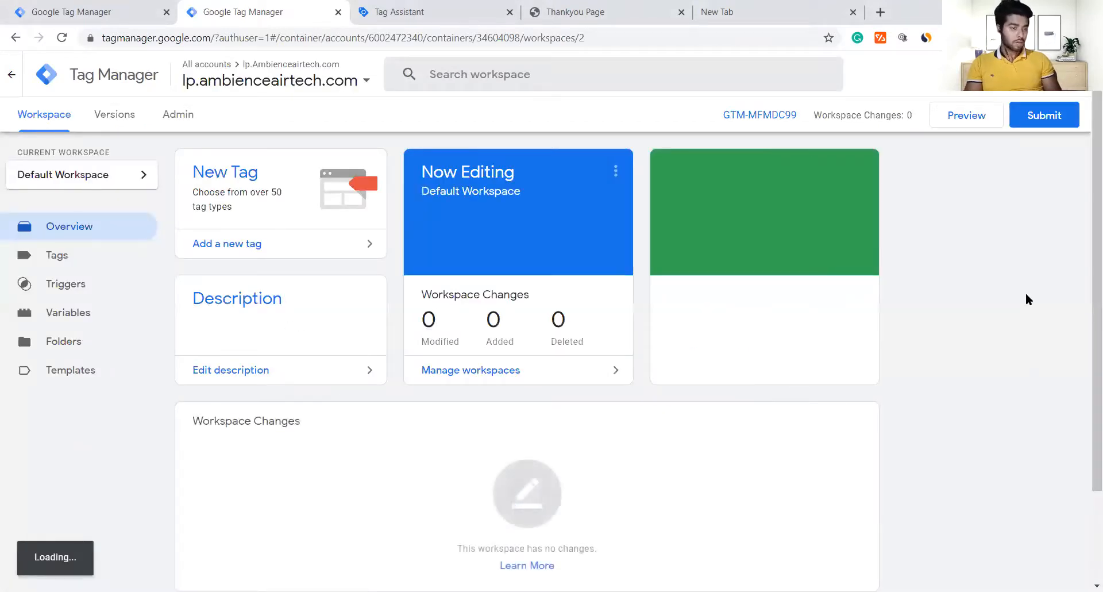
# Step: Start Preview and load the lp.ambienceairtech.com landing page in the browser tab
pyautogui.click(986, 120)
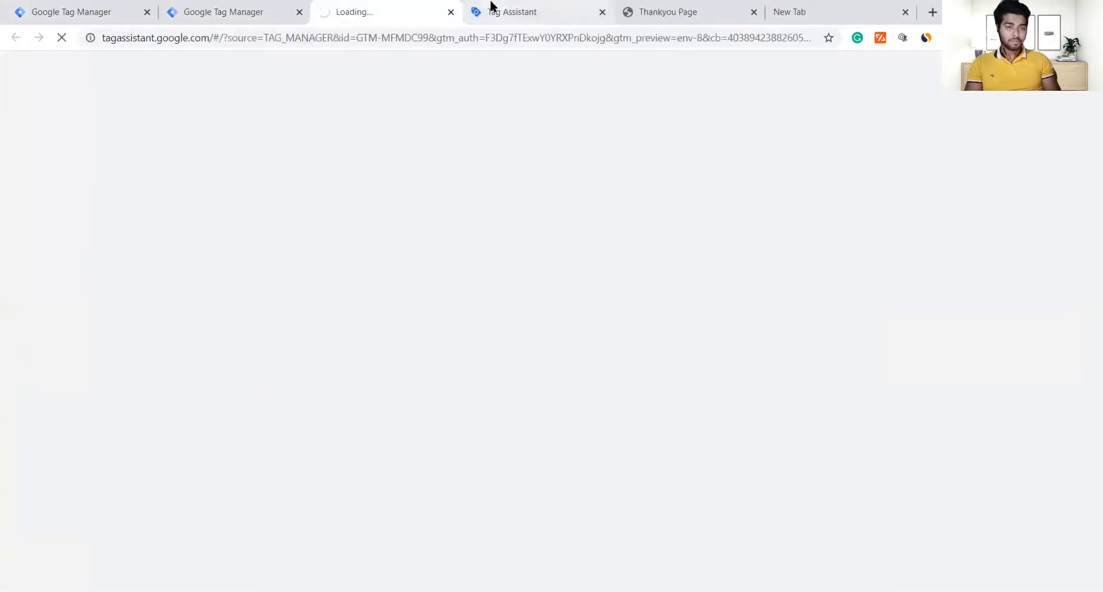
pyautogui.click(647, 4)
pyautogui.click(546, 36)
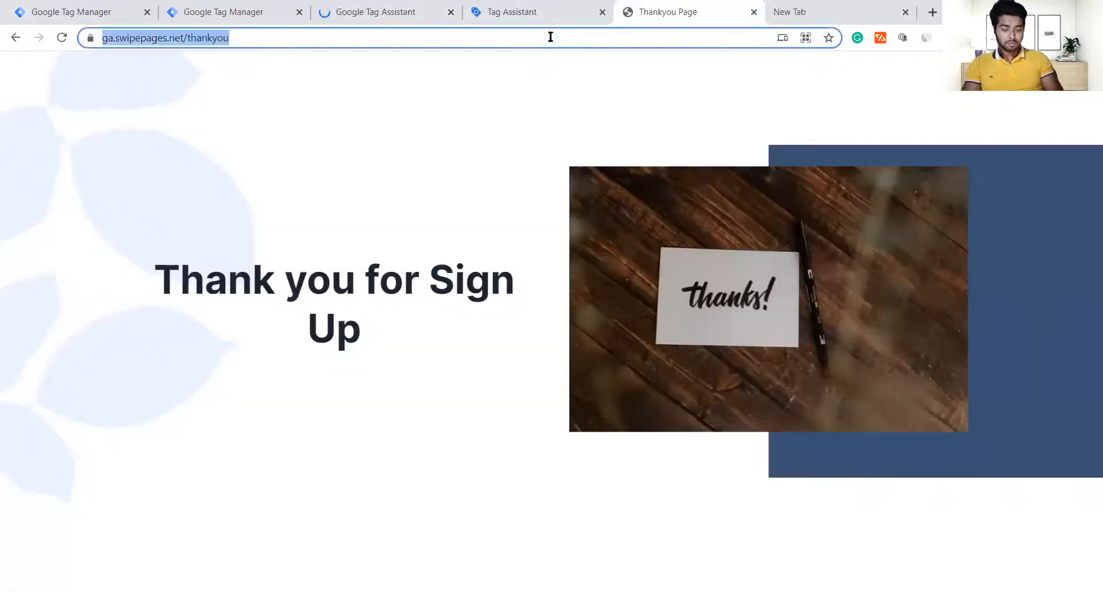
pyautogui.write('lp.')
pyautogui.press('Return')
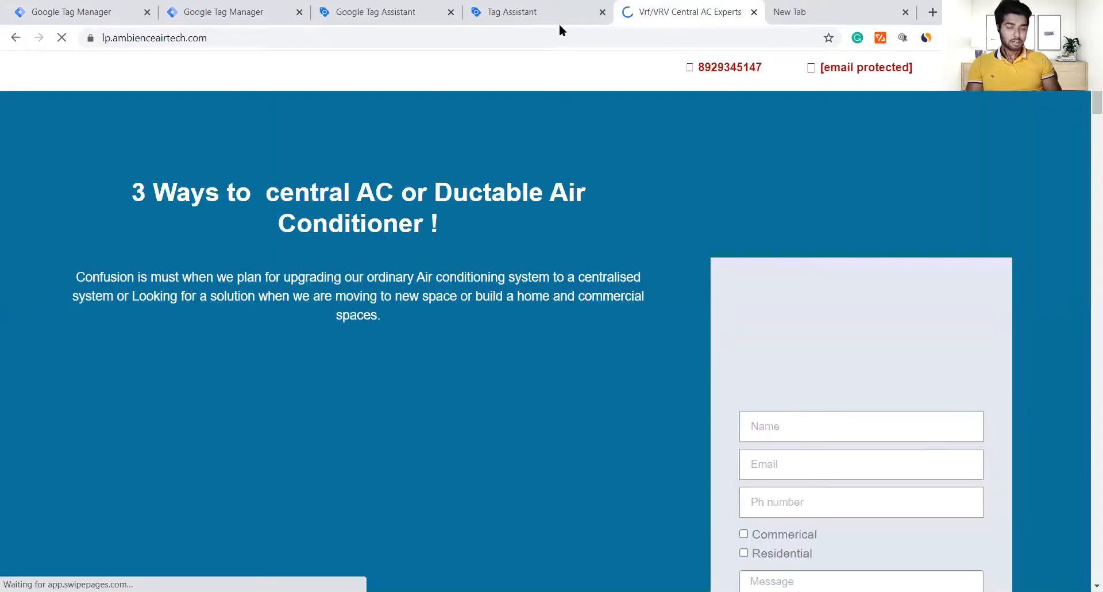
pyautogui.click(561, 38)
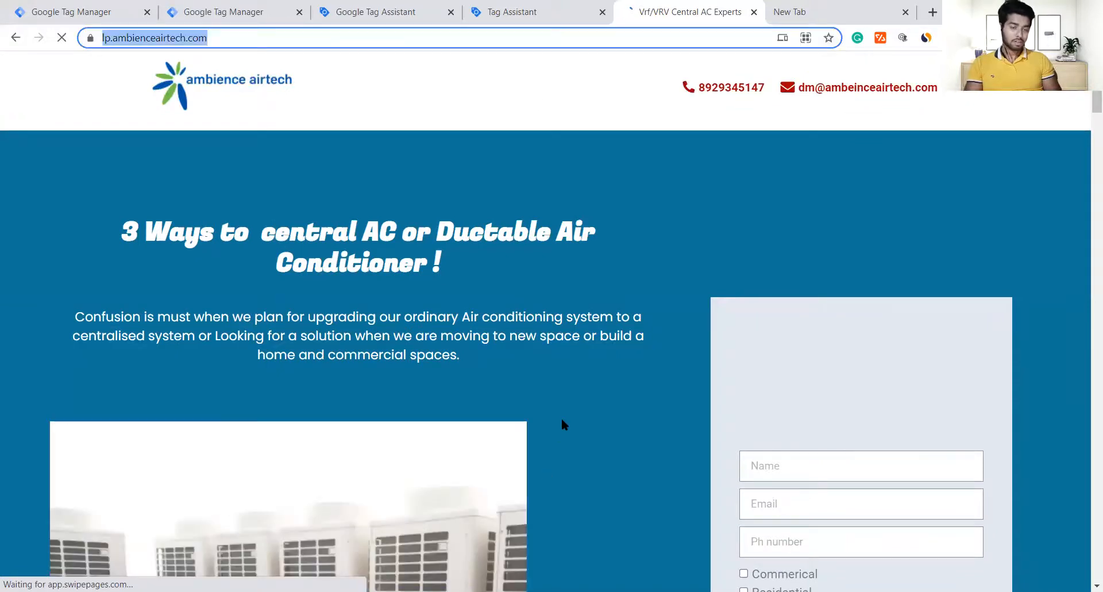
pyautogui.scroll(-5, 562, 423)
pyautogui.scroll(-5, 561, 424)
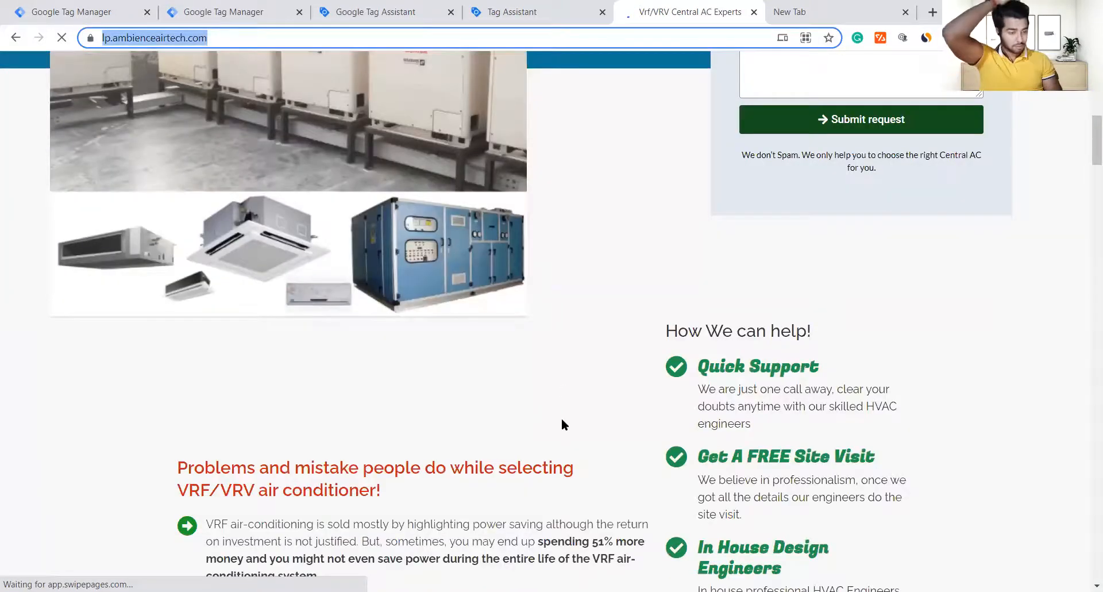
pyautogui.scroll(-4, 562, 424)
pyautogui.scroll(13, 561, 418)
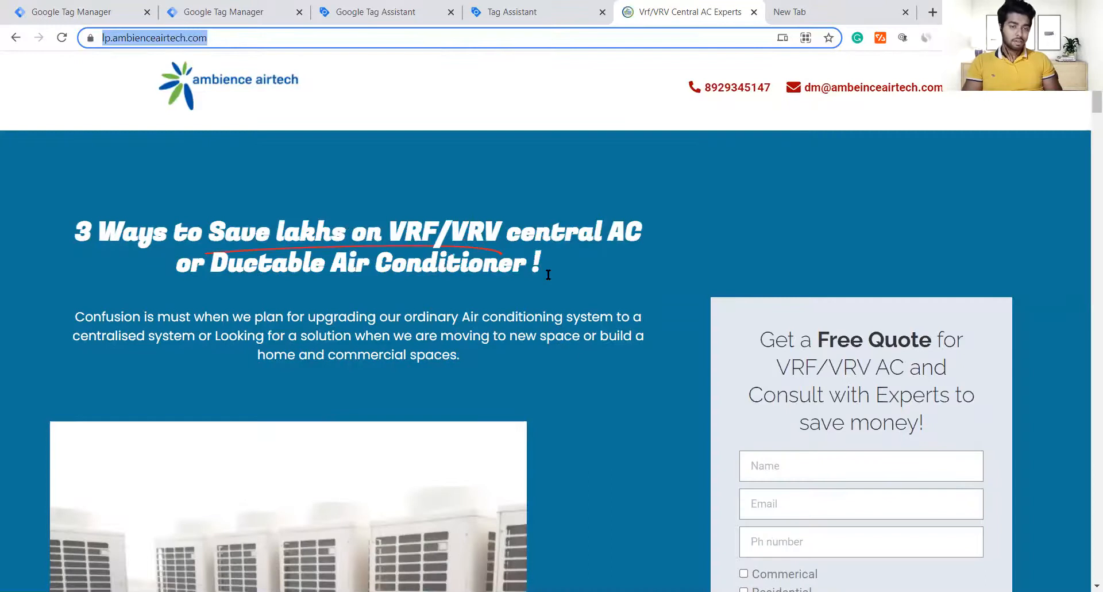
pyautogui.click(418, 8)
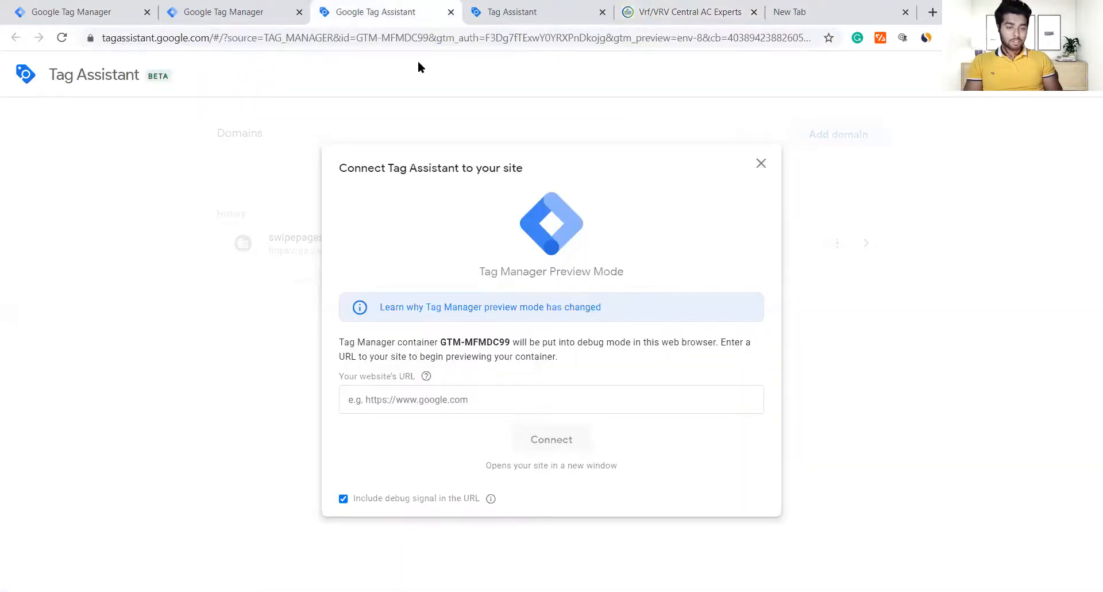
pyautogui.click(450, 409)
pyautogui.press('Down')
pyautogui.press('Return')
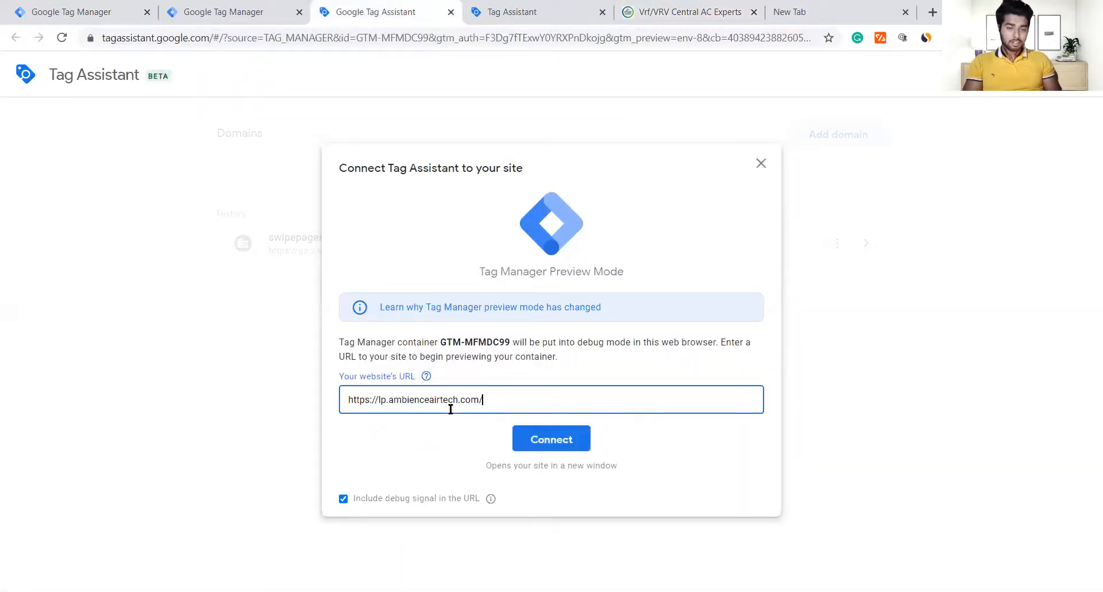
pyautogui.click(533, 439)
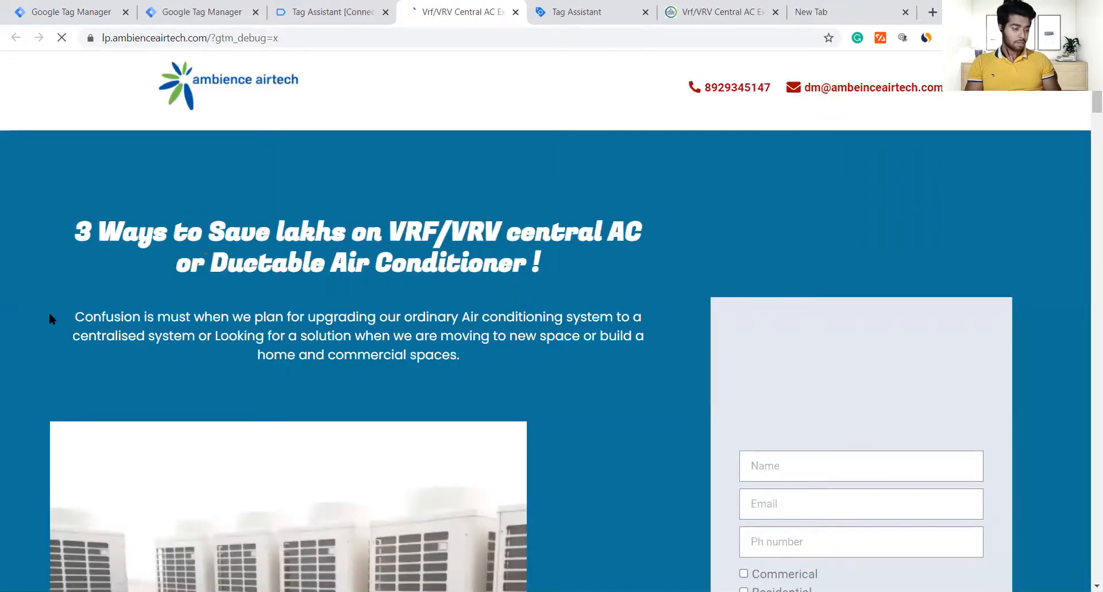
# Step: Fill the quote form's Name, Email and phone number fields with test data
pyautogui.scroll(-3, 499, 523)
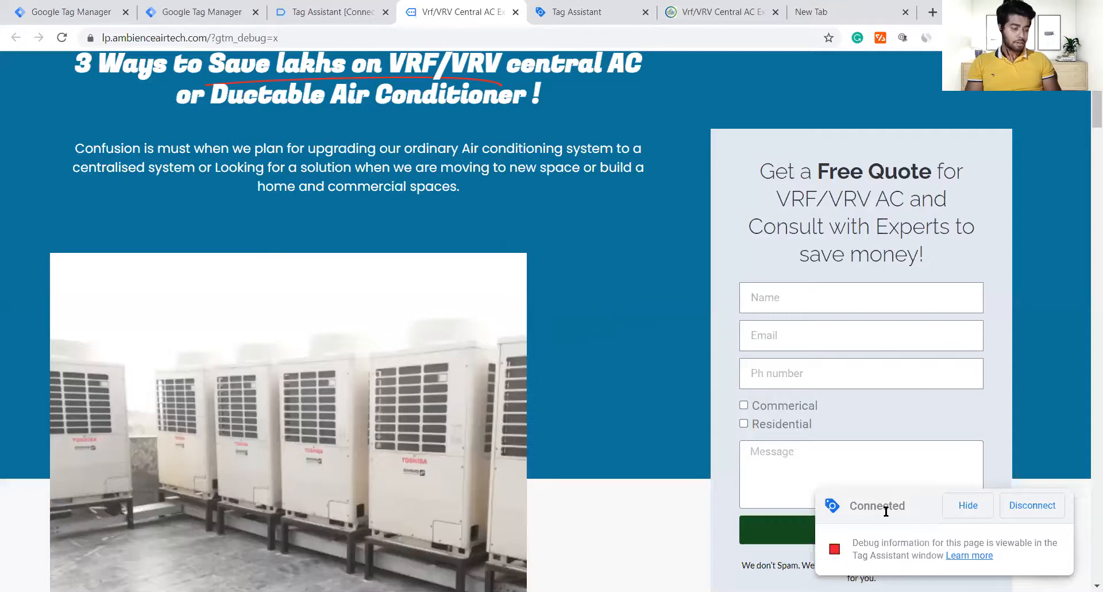
pyautogui.click(850, 294)
pyautogui.scroll(-2, 850, 295)
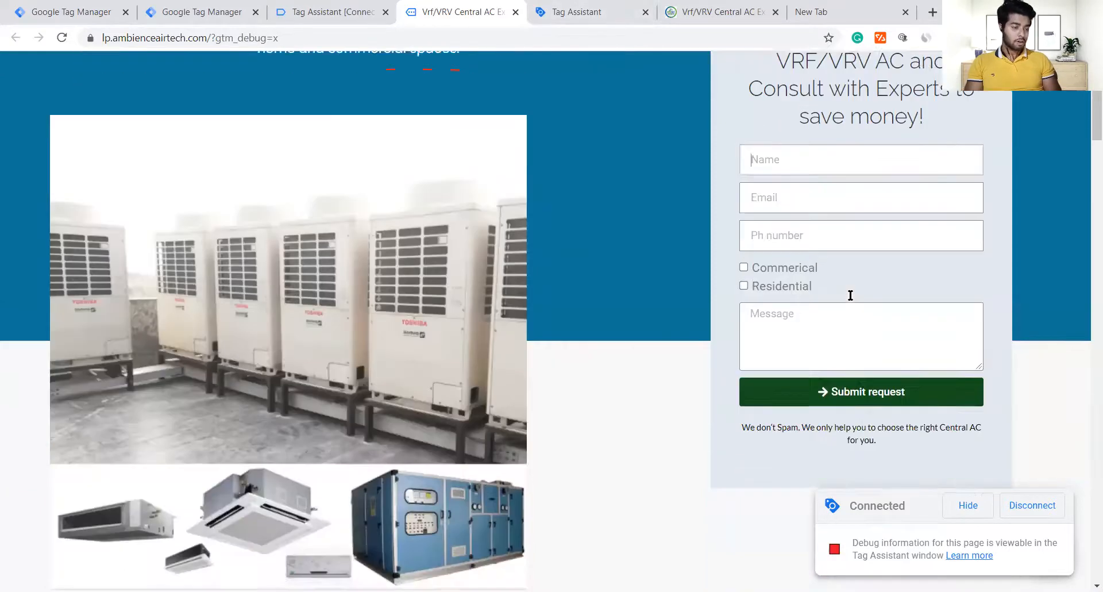
pyautogui.write('vijay')
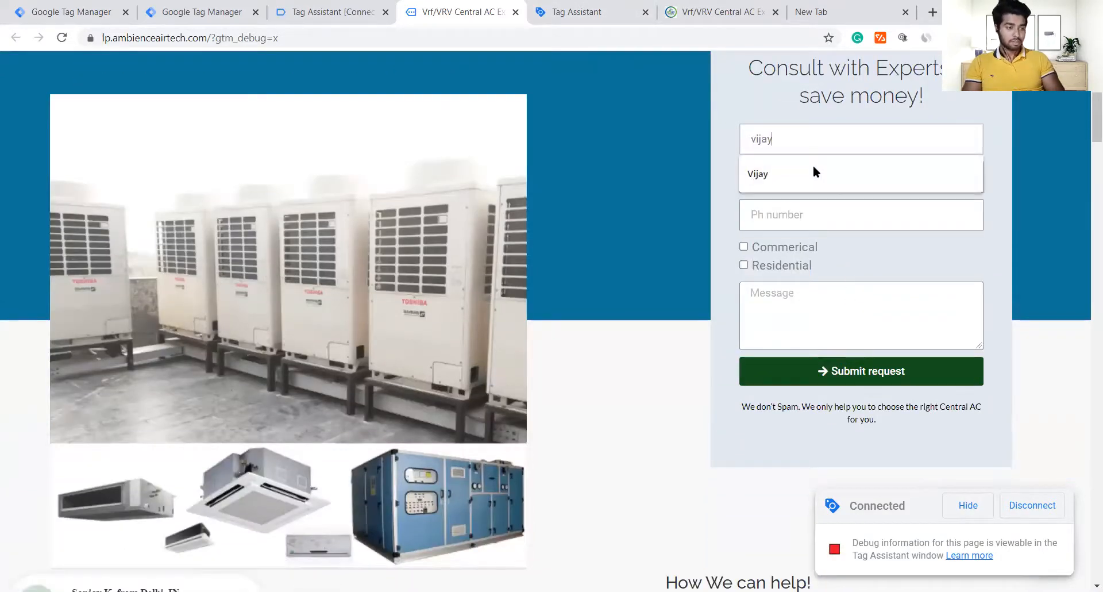
pyautogui.hotkey('ctrl', 'a')
pyautogui.write('tst')
pyautogui.click(815, 166)
pyautogui.press('Tab')
# Step: Tick Commerical, enter 'test' as the message, and submit the request
pyautogui.click(744, 246)
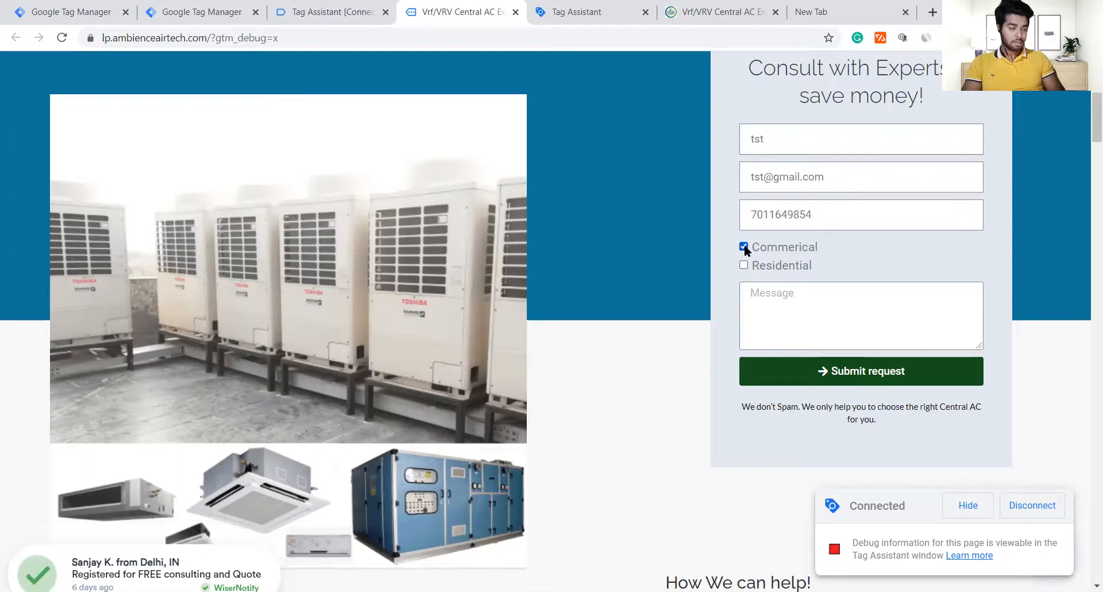
pyautogui.click(781, 296)
pyautogui.write('test')
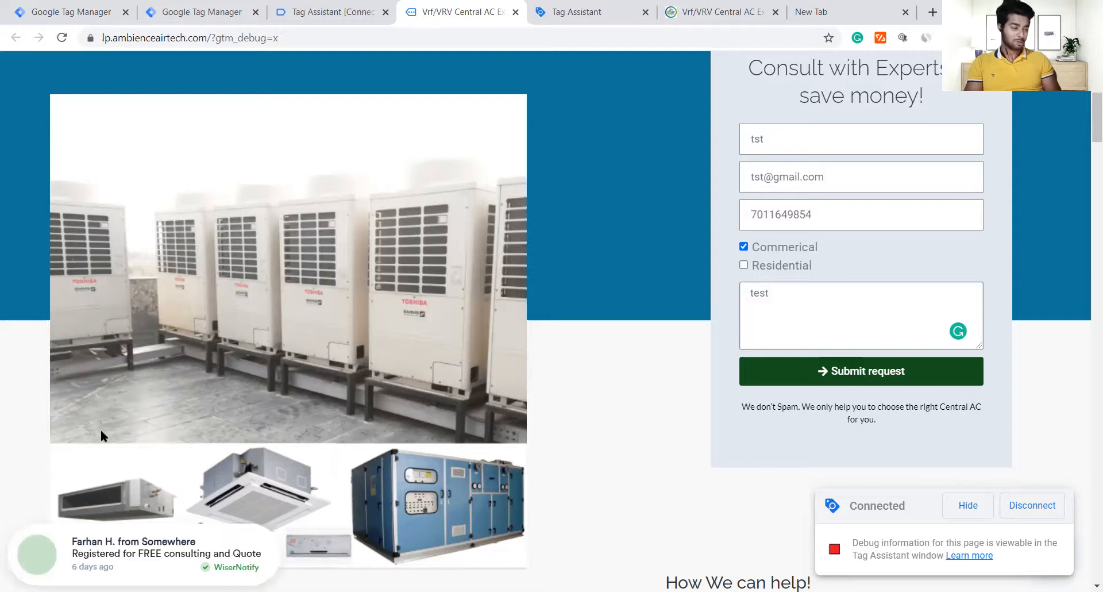
pyautogui.click(823, 378)
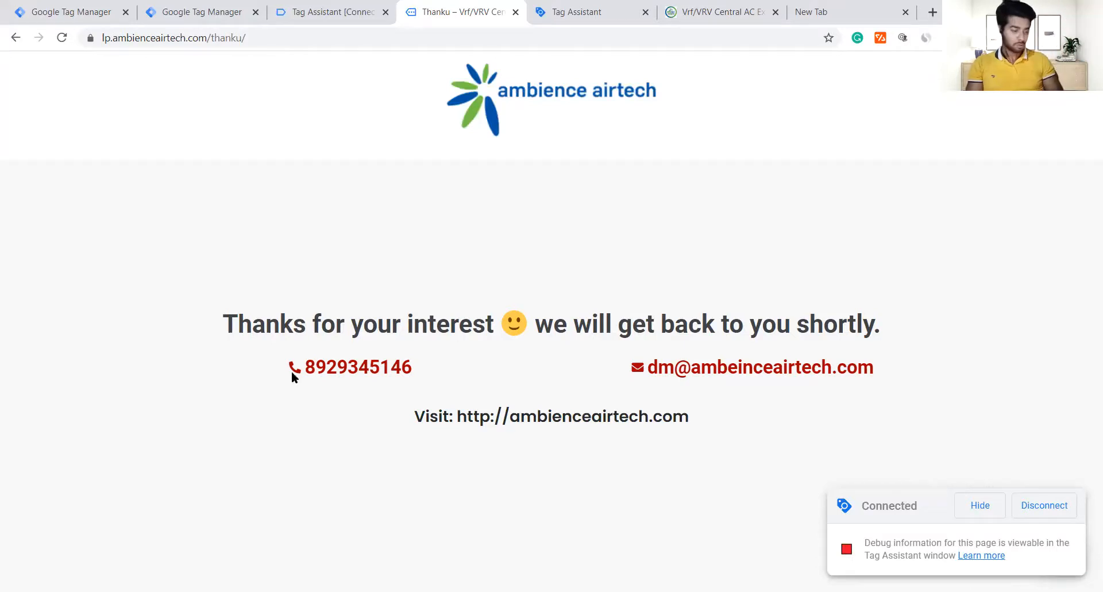
pyautogui.click(334, 10)
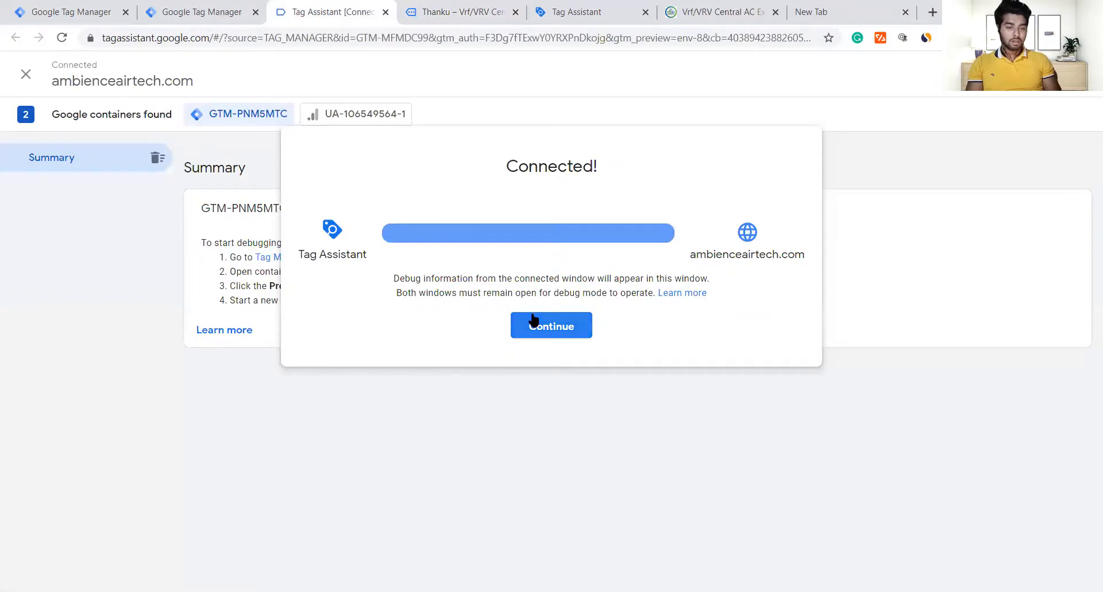
pyautogui.click(532, 314)
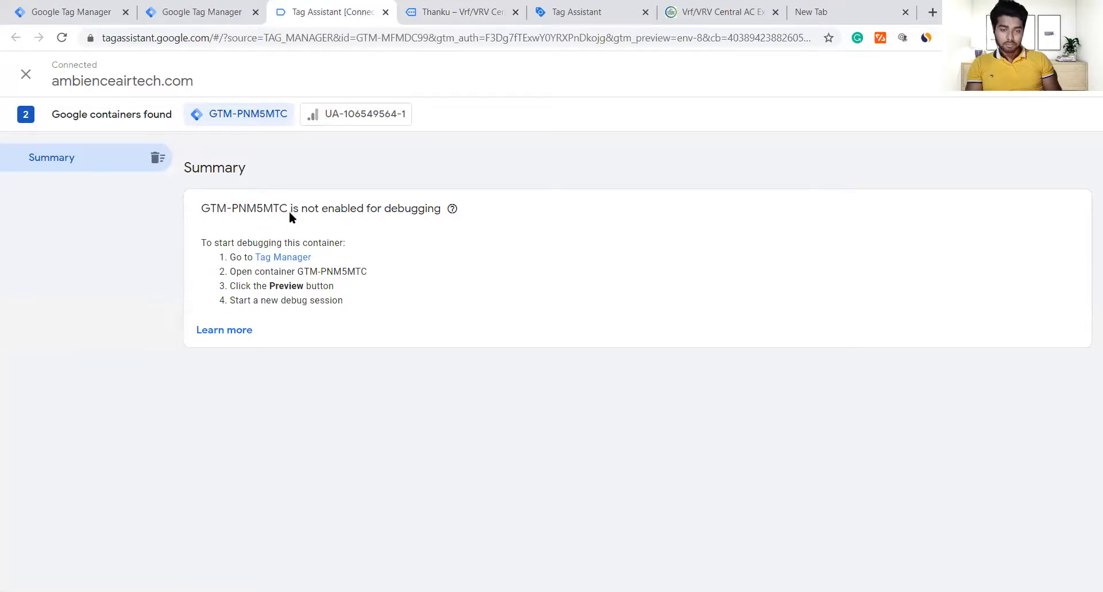
pyautogui.click(306, 119)
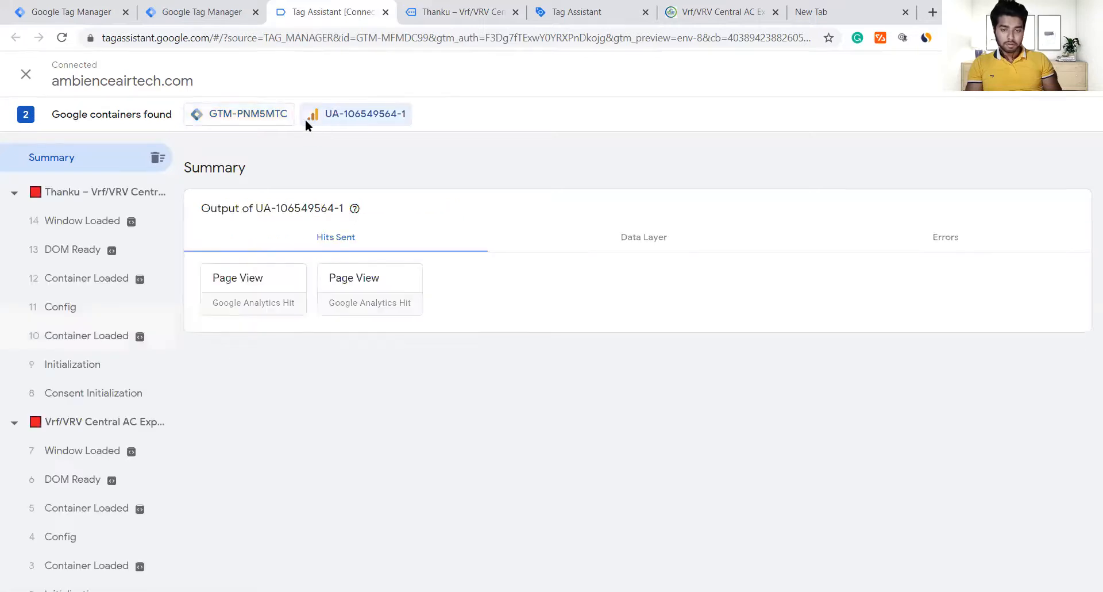
pyautogui.click(258, 119)
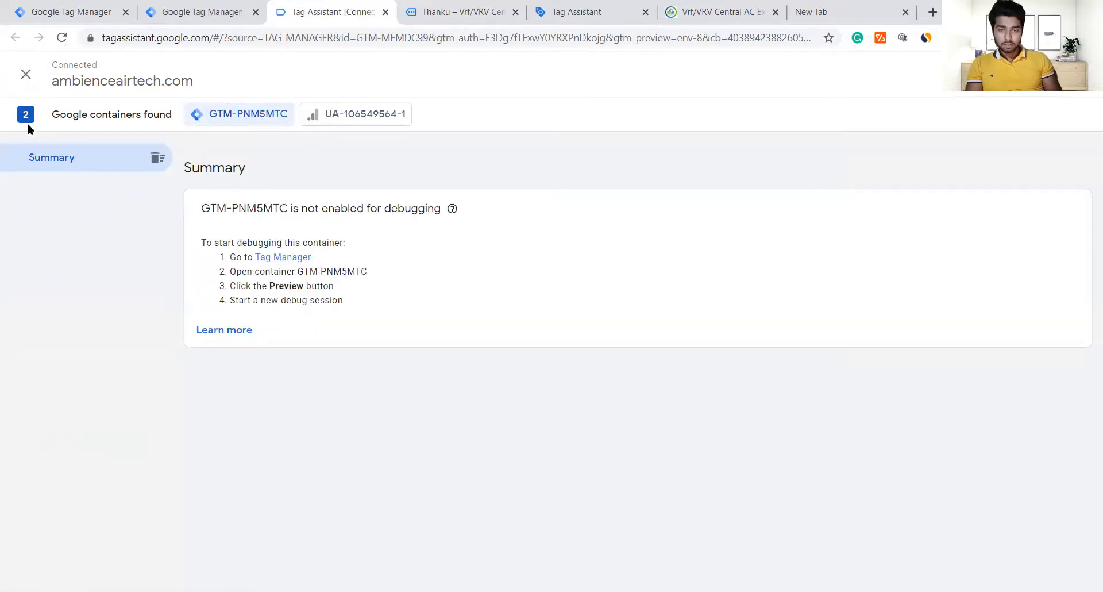
# Step: Stop the debug session and restart debugging ambienceairtech.com from history
pyautogui.click(23, 73)
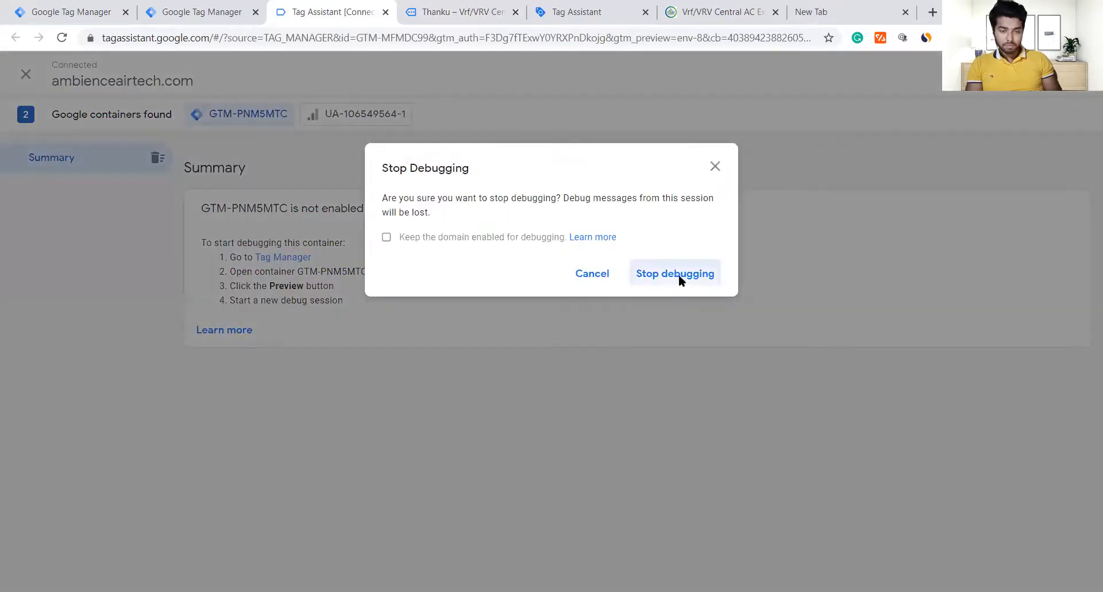
pyautogui.click(680, 279)
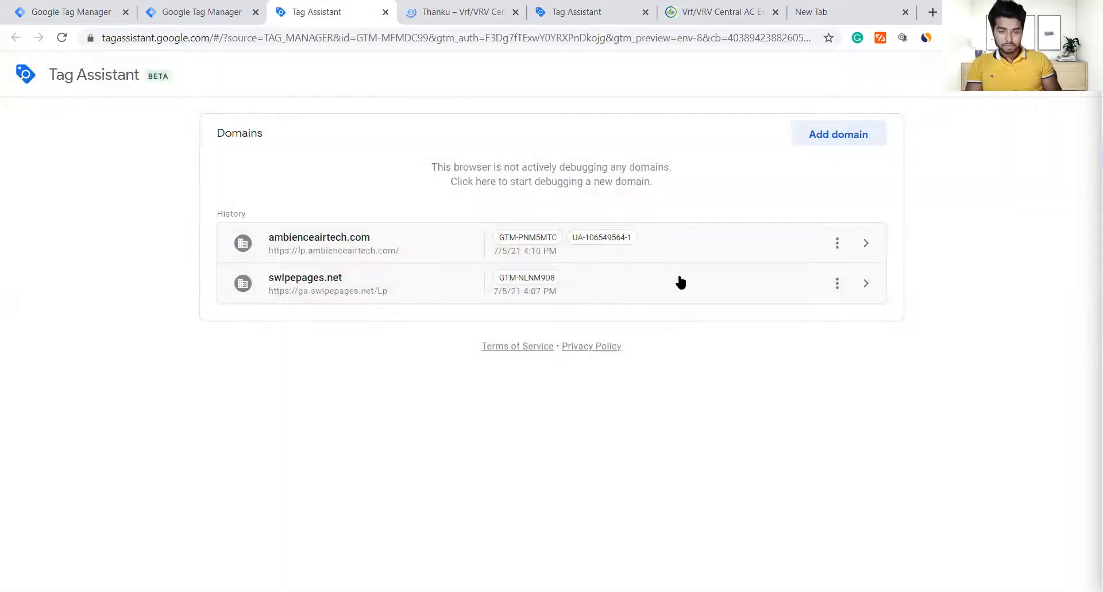
pyautogui.click(337, 238)
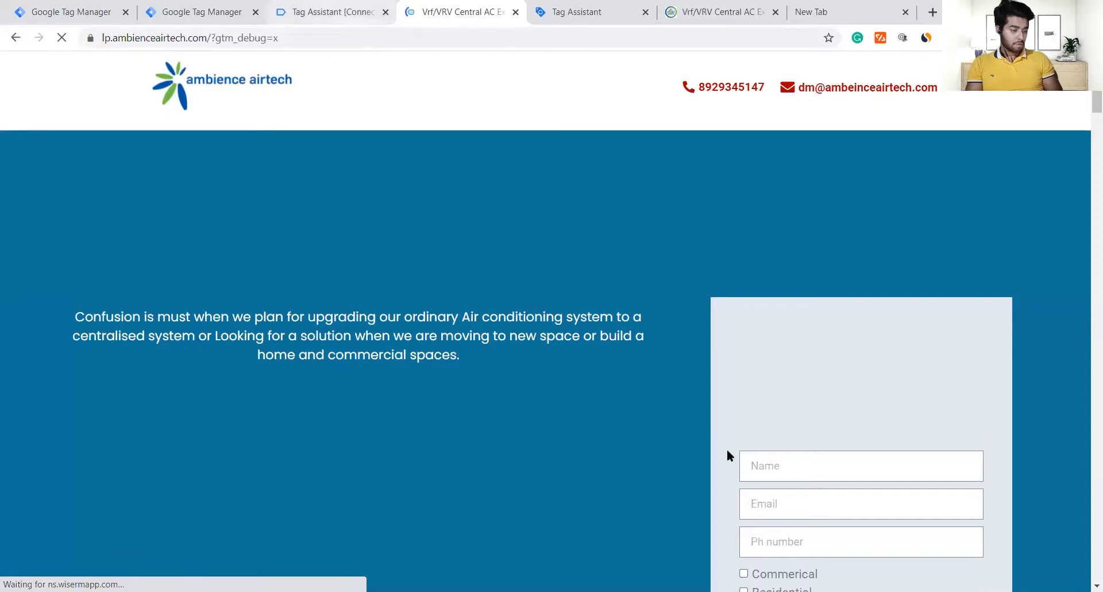
# Step: Fill Name and Email from saved suggestions and enter a test phone number
pyautogui.scroll(-6, 810, 187)
pyautogui.click(801, 118)
pyautogui.write('vij')
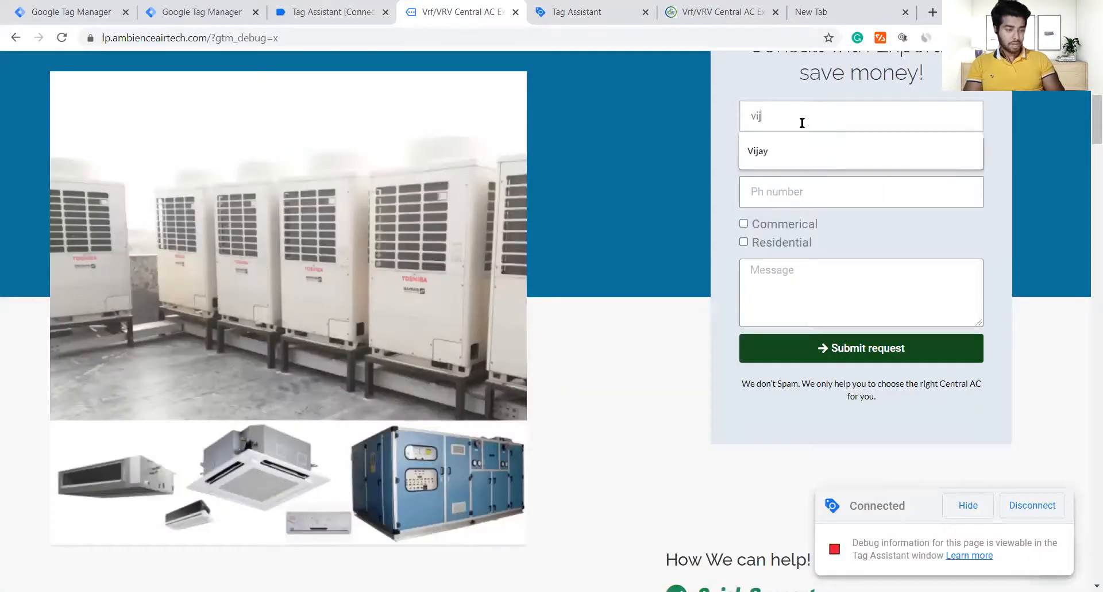
pyautogui.write('ay')
pyautogui.press('Down')
pyautogui.press('Tab')
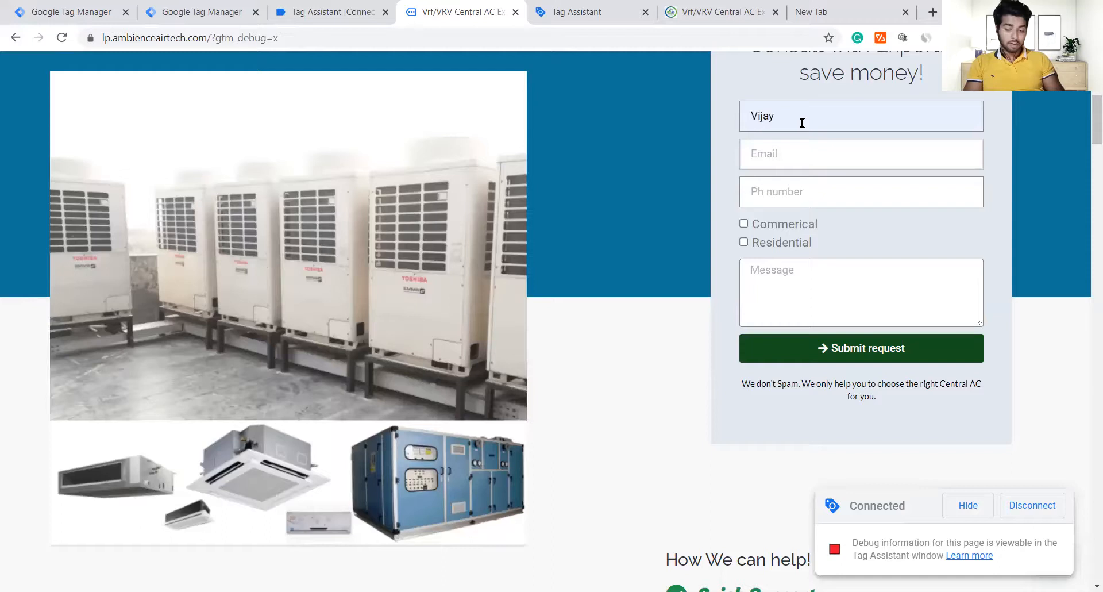
pyautogui.write('dm')
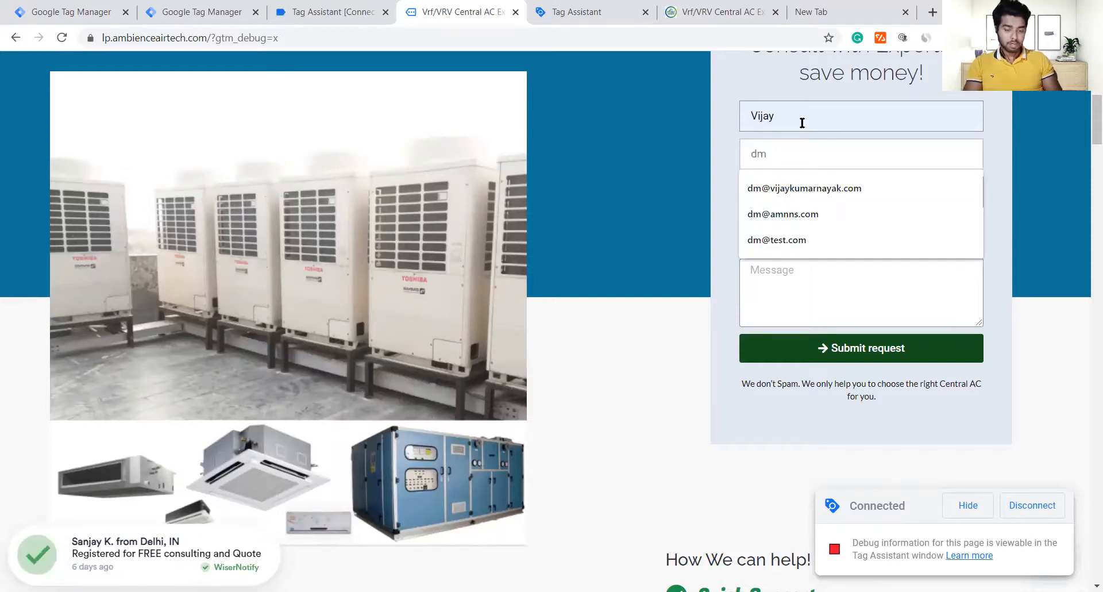
pyautogui.press('Down')
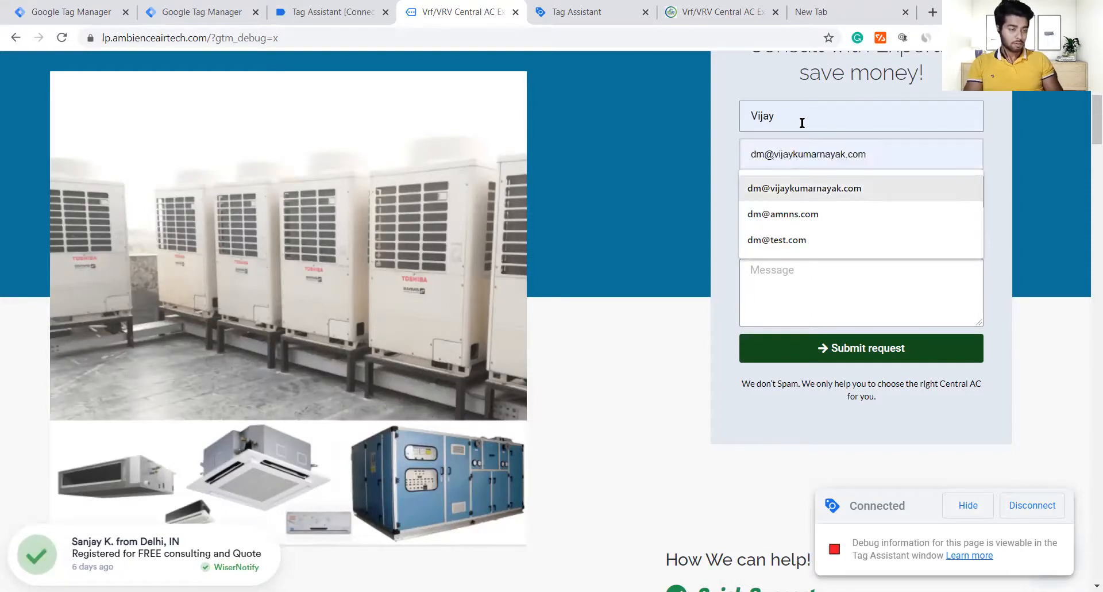
pyautogui.press('Tab')
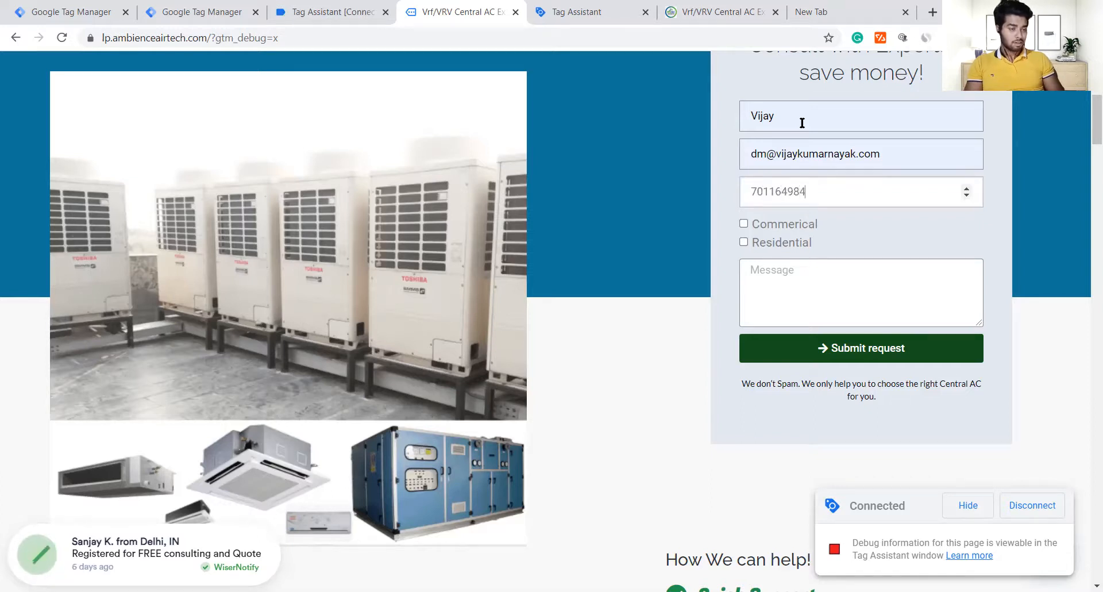
# Step: Tick Commerical, type a short test message, and submit the enquiry
pyautogui.click(777, 223)
pyautogui.click(800, 322)
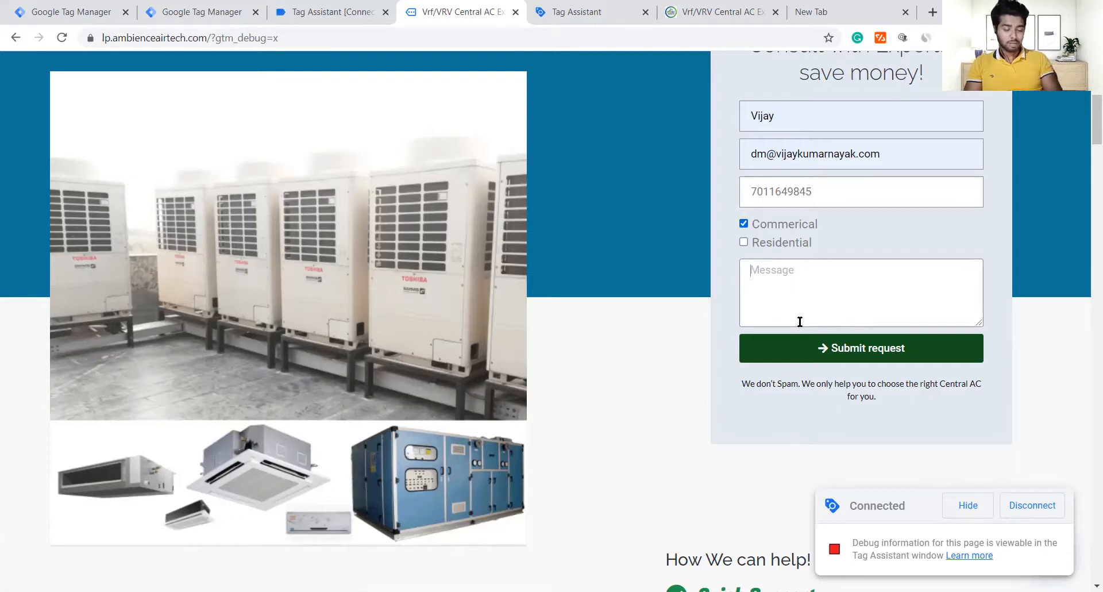
pyautogui.write('test')
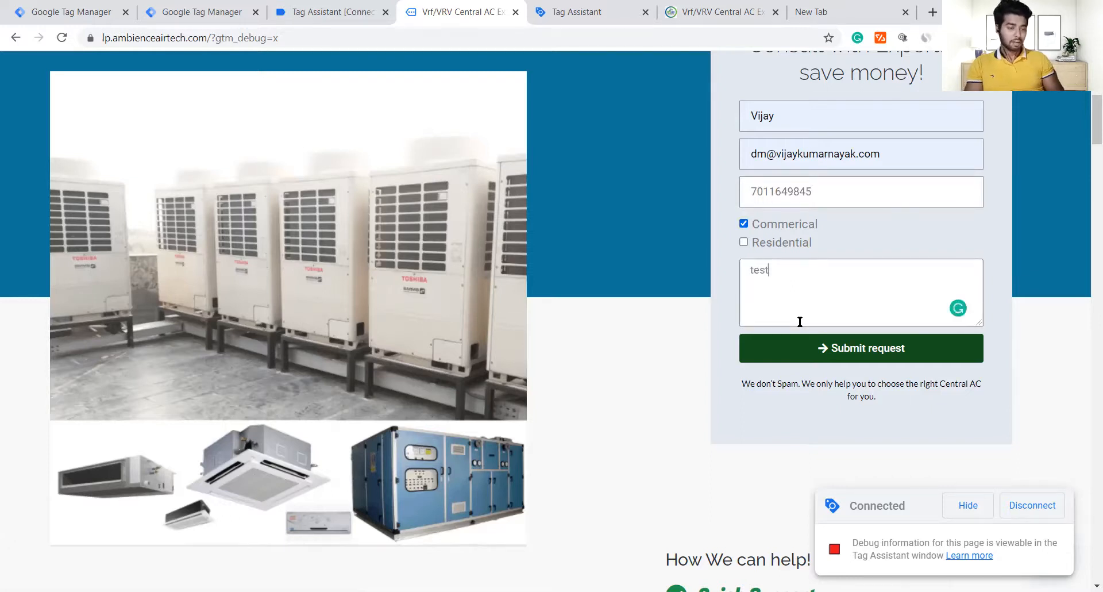
pyautogui.click(805, 348)
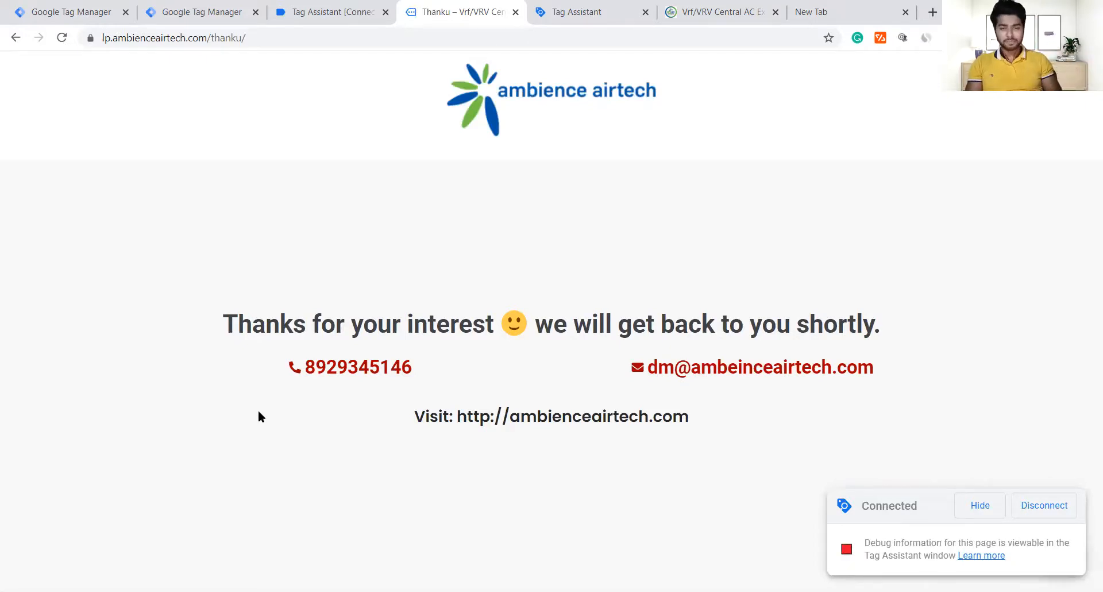
# Step: Dismiss the connection notice and stop debugging ambienceairtech.com
pyautogui.click(322, 10)
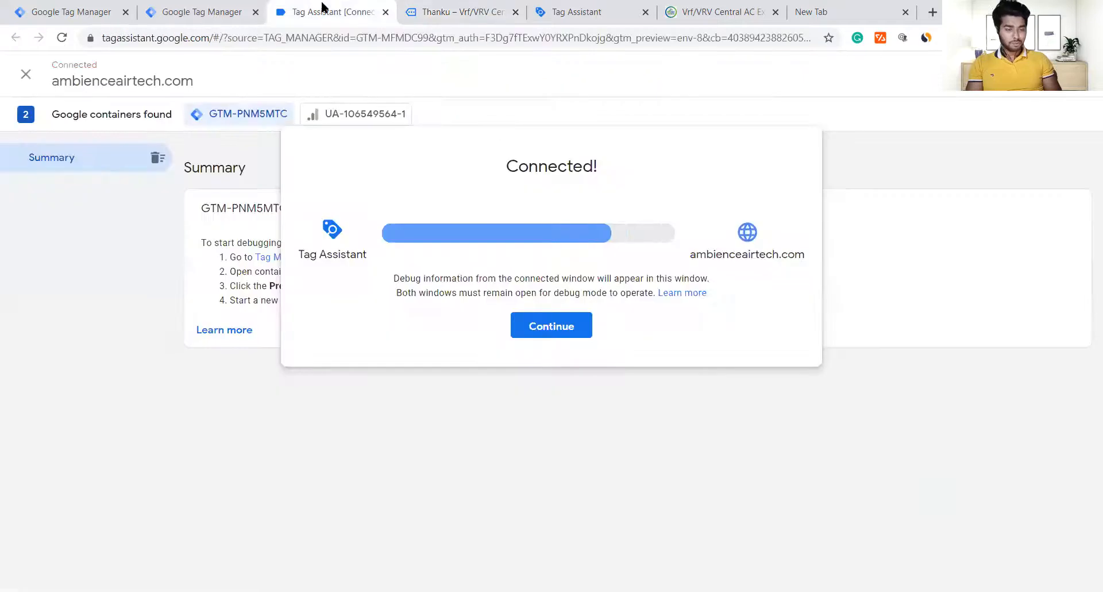
pyautogui.click(529, 328)
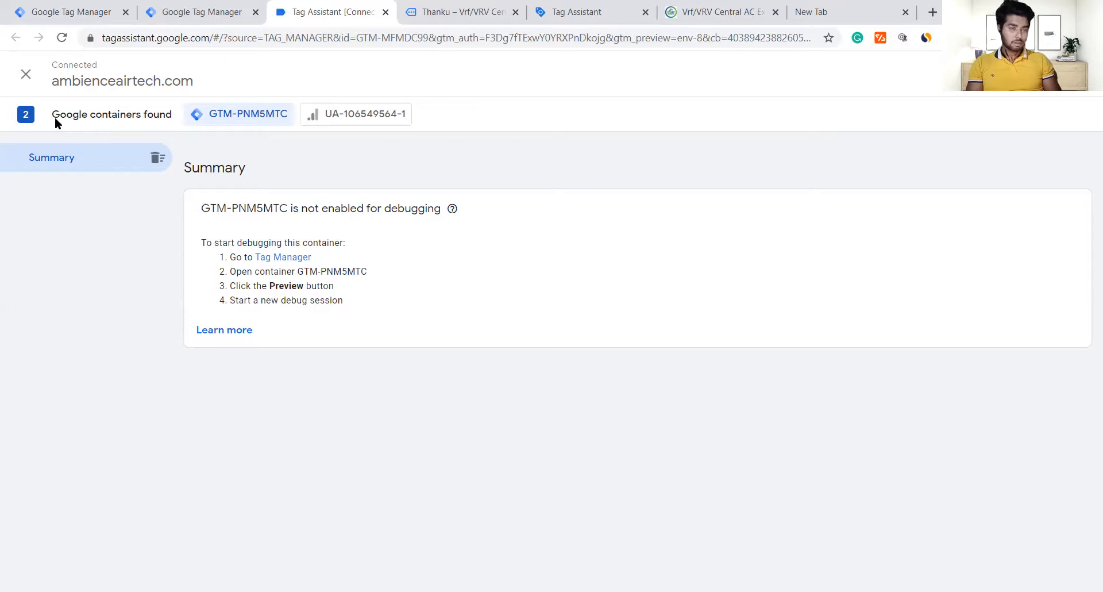
pyautogui.click(25, 82)
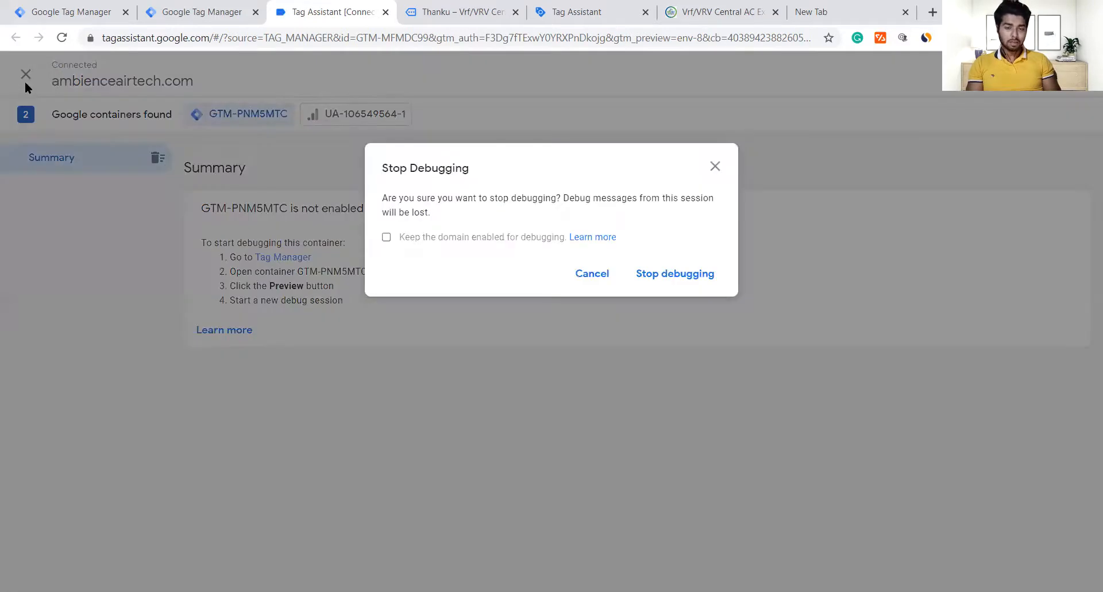
pyautogui.click(679, 273)
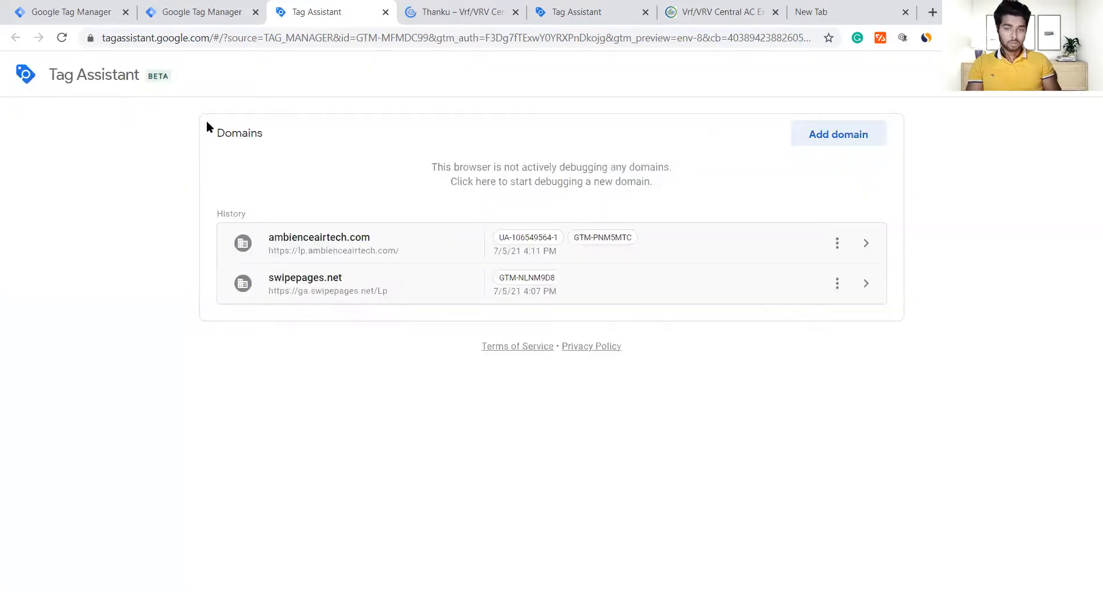
# Step: Return to the Ambience Airtech /thanku/ thank-you page
pyautogui.moveTo(125, 75)
pyautogui.mouseDown()
pyautogui.moveTo(193, 80)
pyautogui.moveTo(140, 77)
pyautogui.mouseUp()
pyautogui.click(143, 135)
pyautogui.click(474, 5)
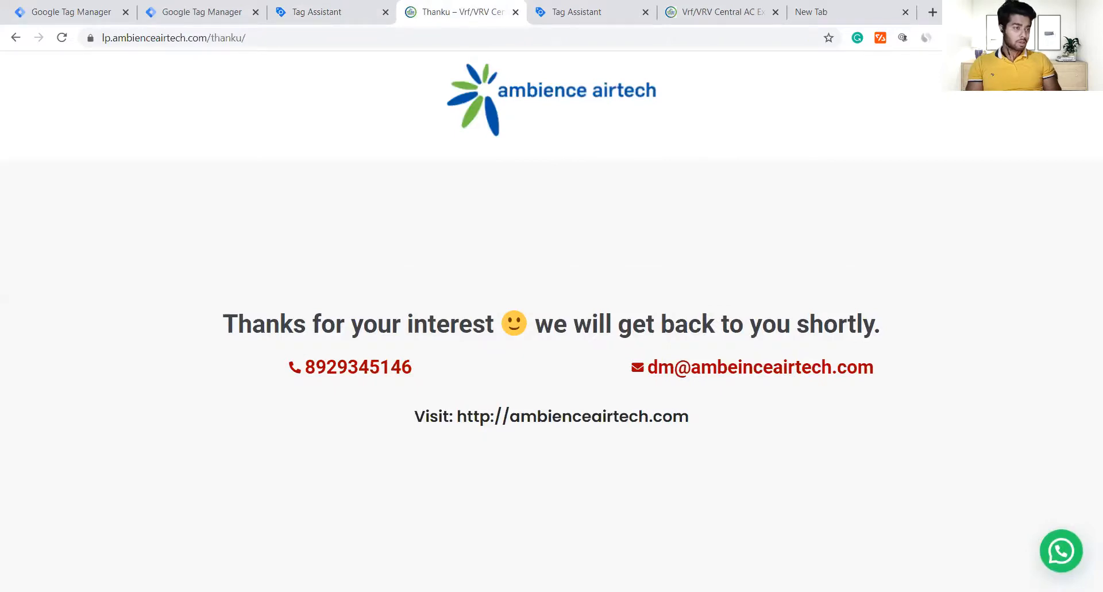
# Step: Enable Tag Assistant Legacy, reload /thanku/, and confirm Google Ads Conversion Tracking among four tags
pyautogui.click(994, 37)
pyautogui.click(720, 202)
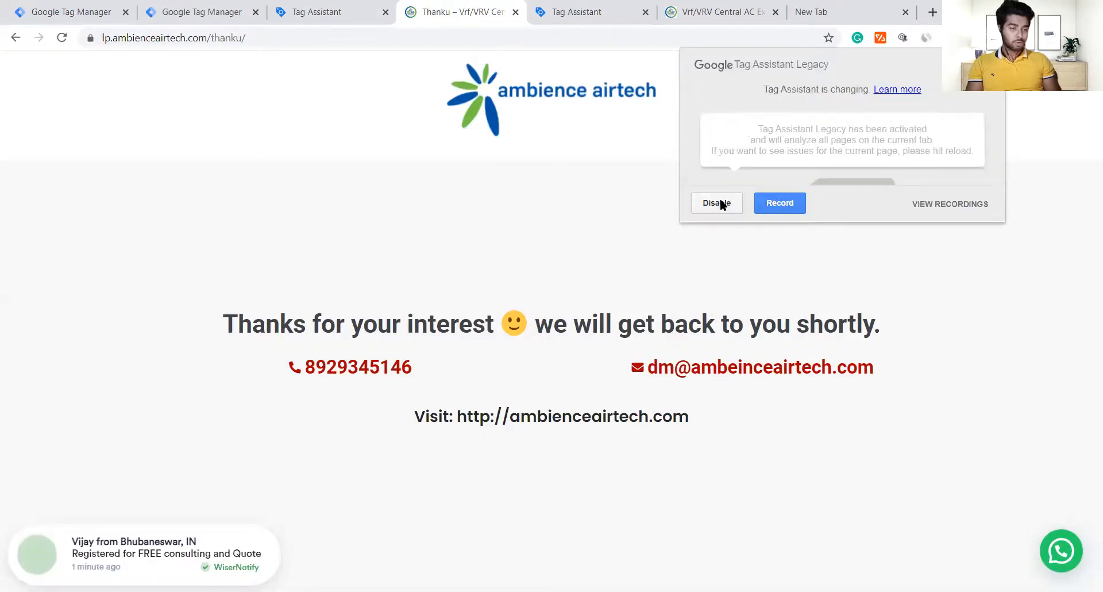
pyautogui.press('F5')
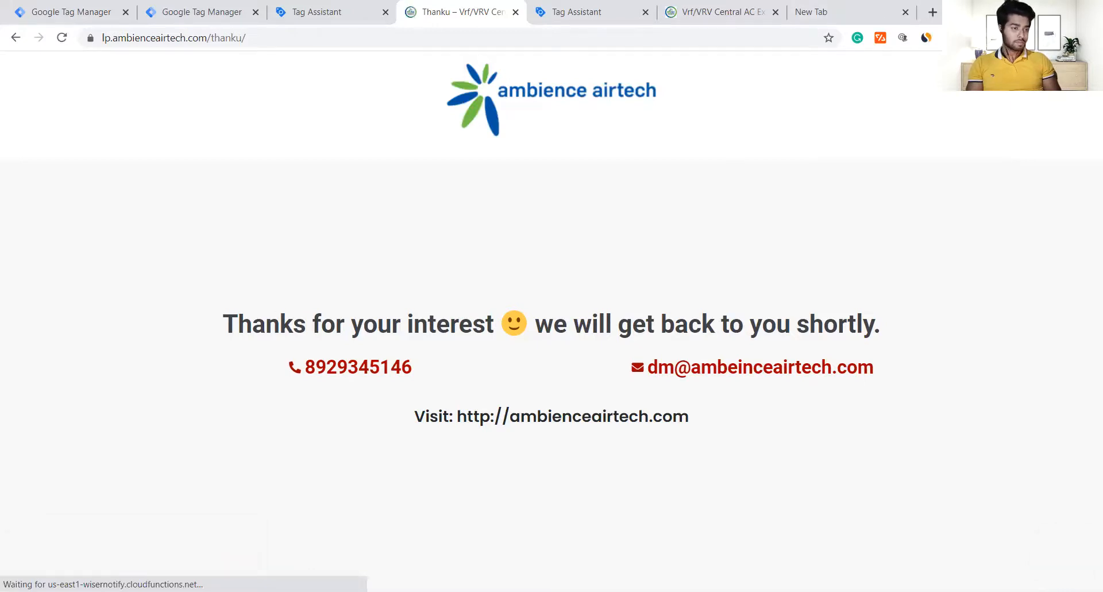
pyautogui.click(994, 38)
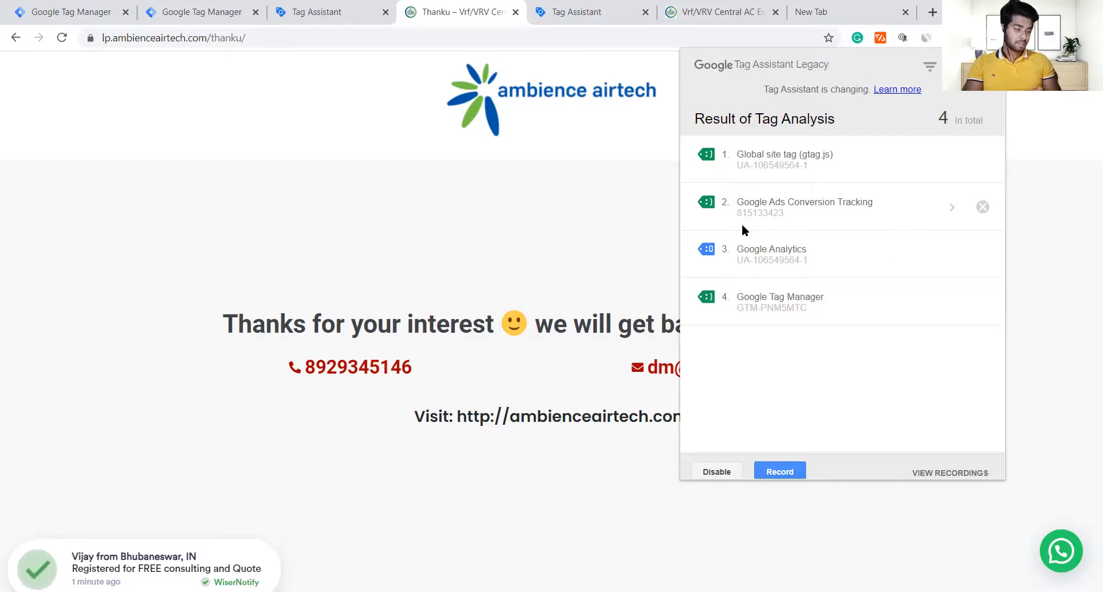
pyautogui.click(186, 7)
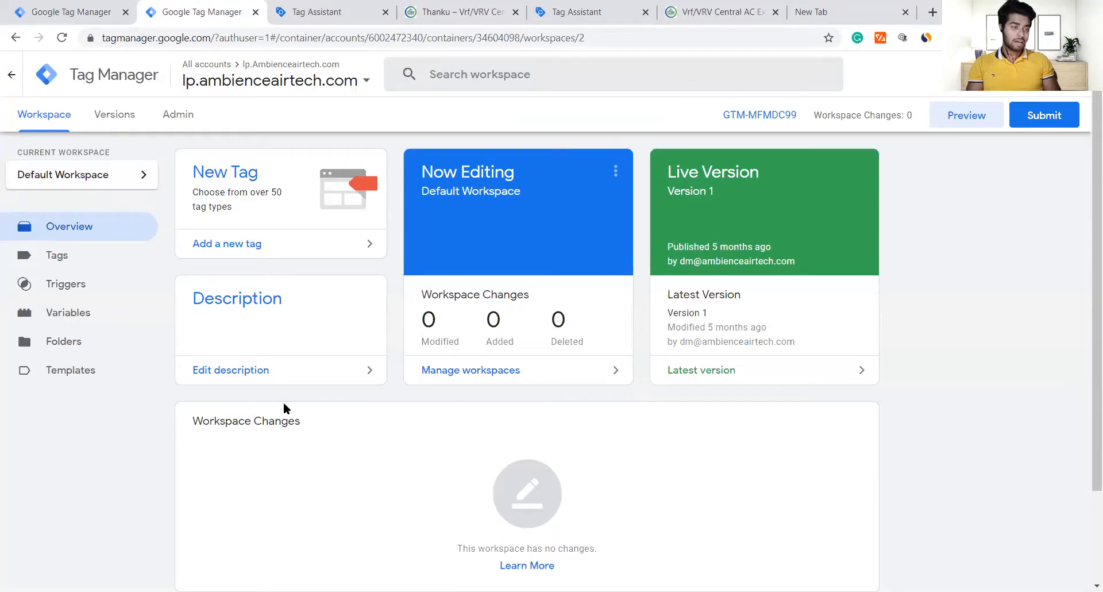
# Step: Check that the lp.ambienceairtech.com Thanku Page trigger fires when Page URL contains /thanku
pyautogui.click(53, 257)
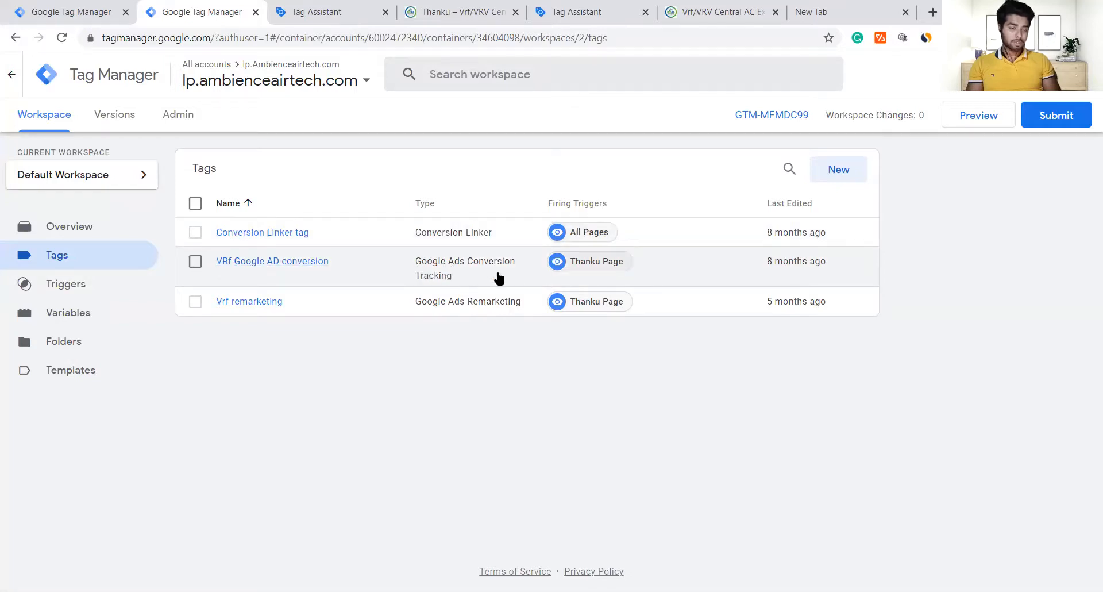
pyautogui.click(607, 267)
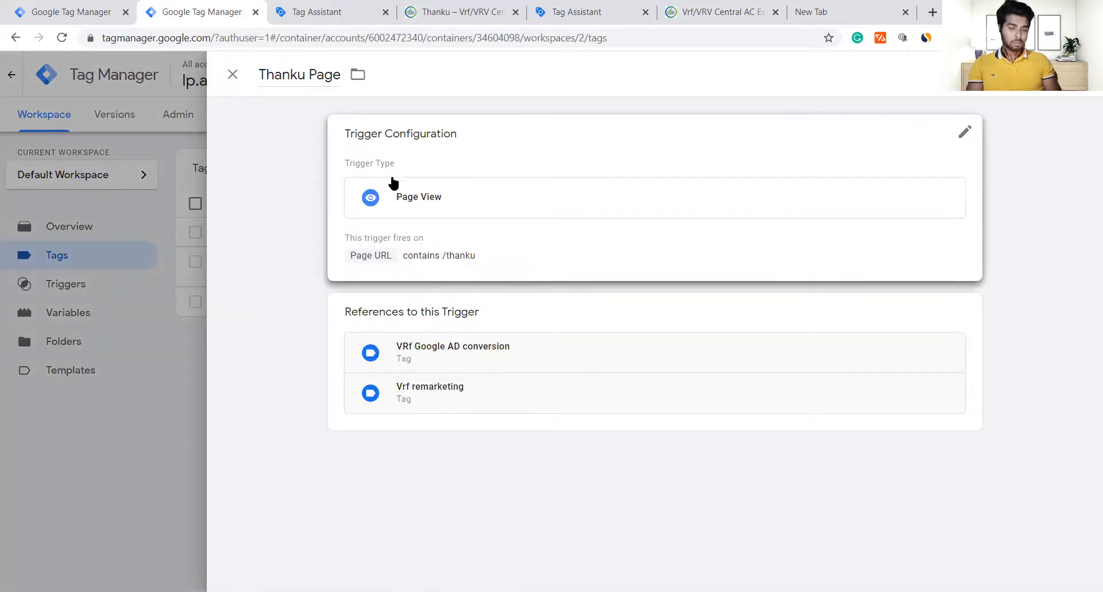
pyautogui.click(475, 232)
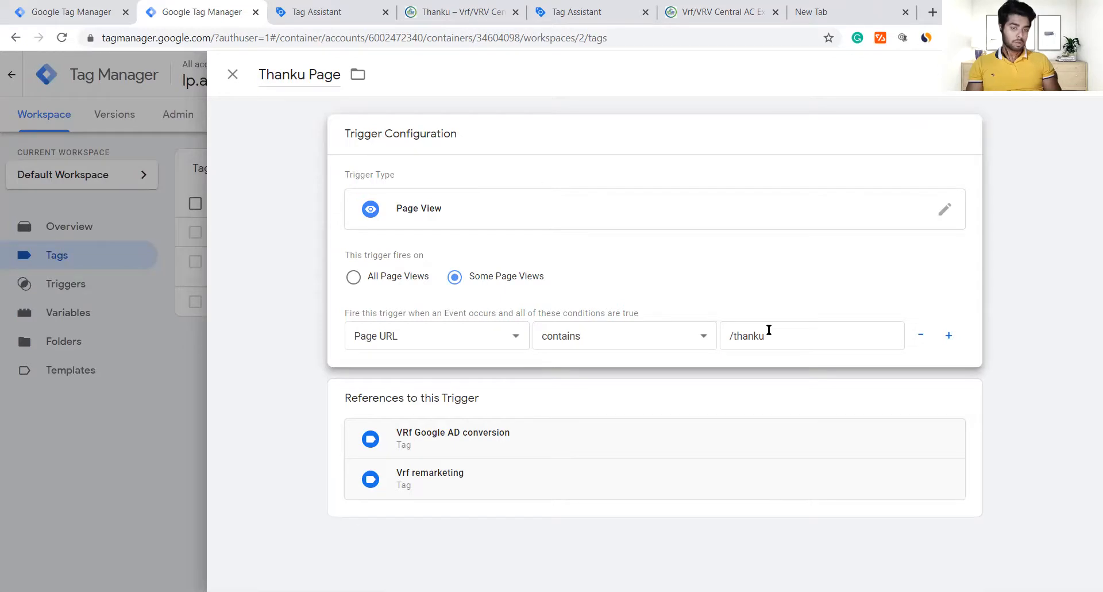
pyautogui.click(231, 73)
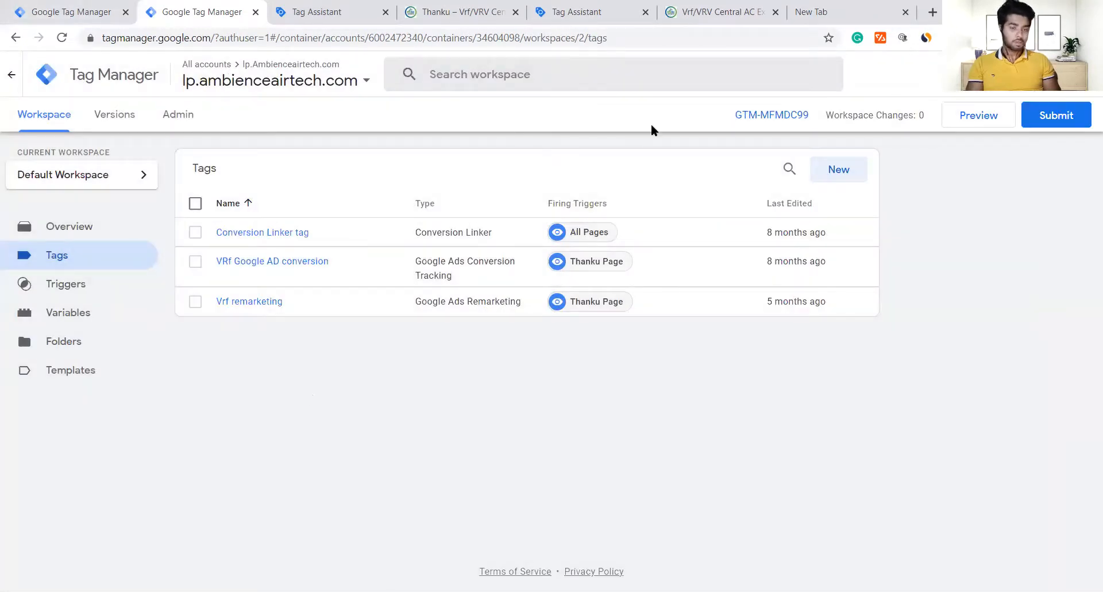
# Step: Switch Google accounts and open the ga.swipepages.net container's Thank you page trigger
pyautogui.click(1080, 74)
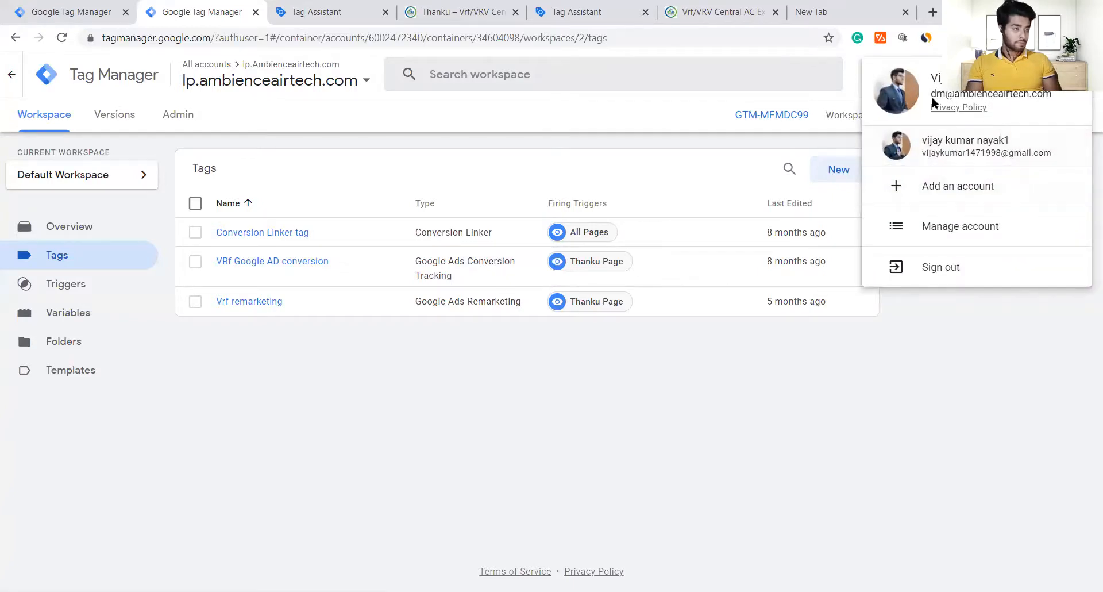
pyautogui.click(931, 147)
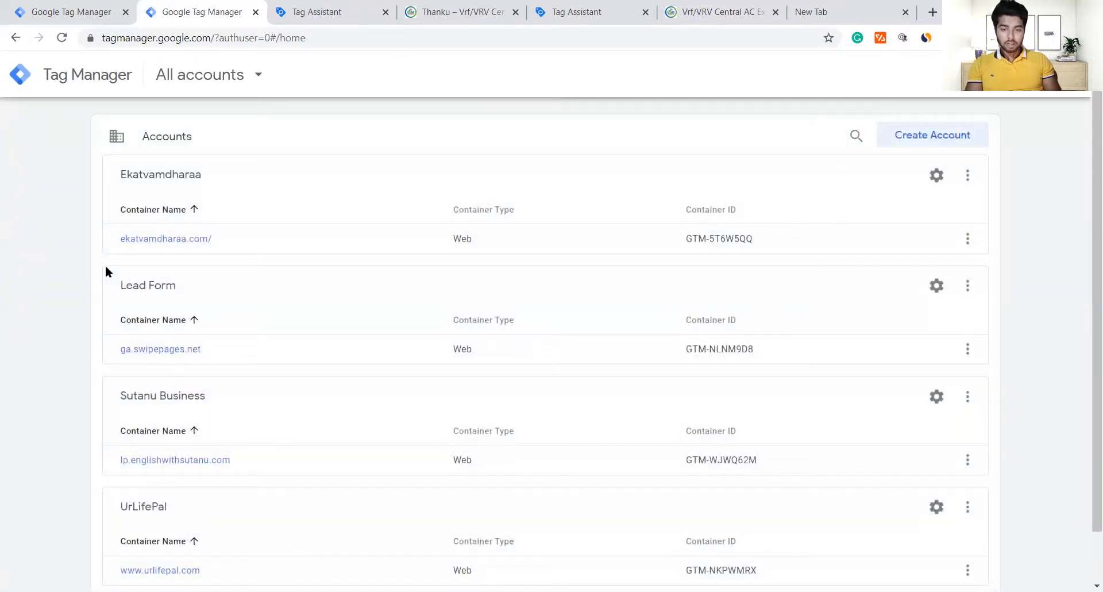
pyautogui.click(188, 346)
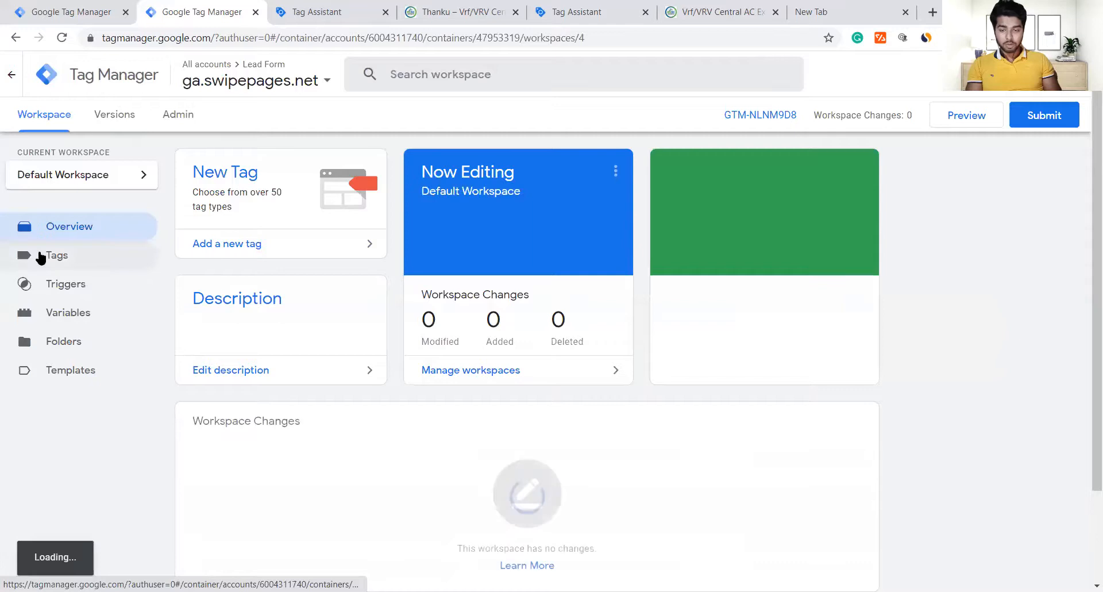
pyautogui.click(97, 288)
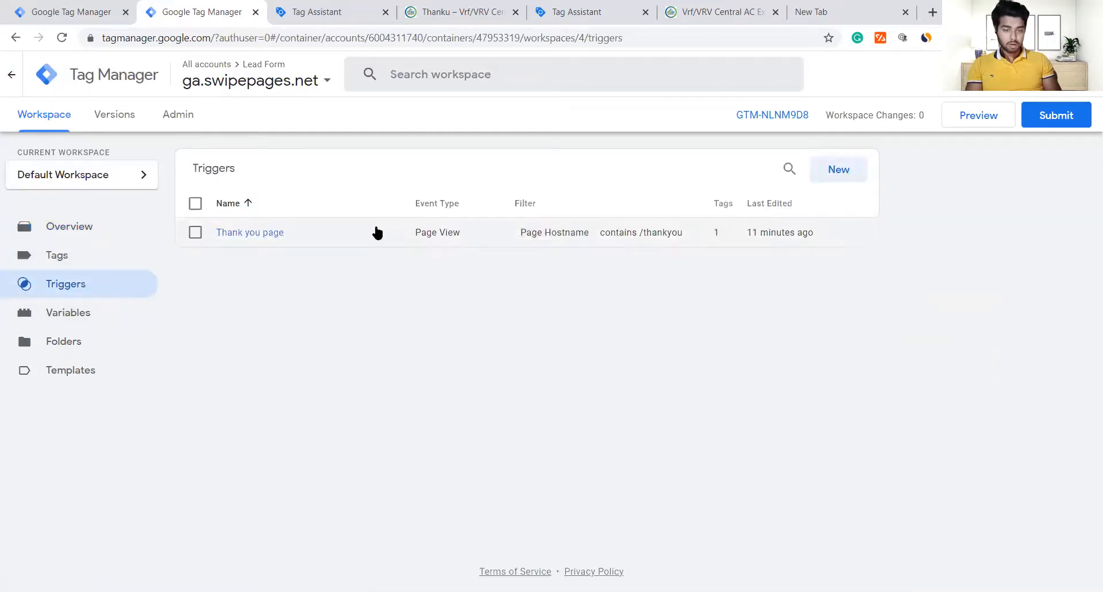
pyautogui.click(299, 238)
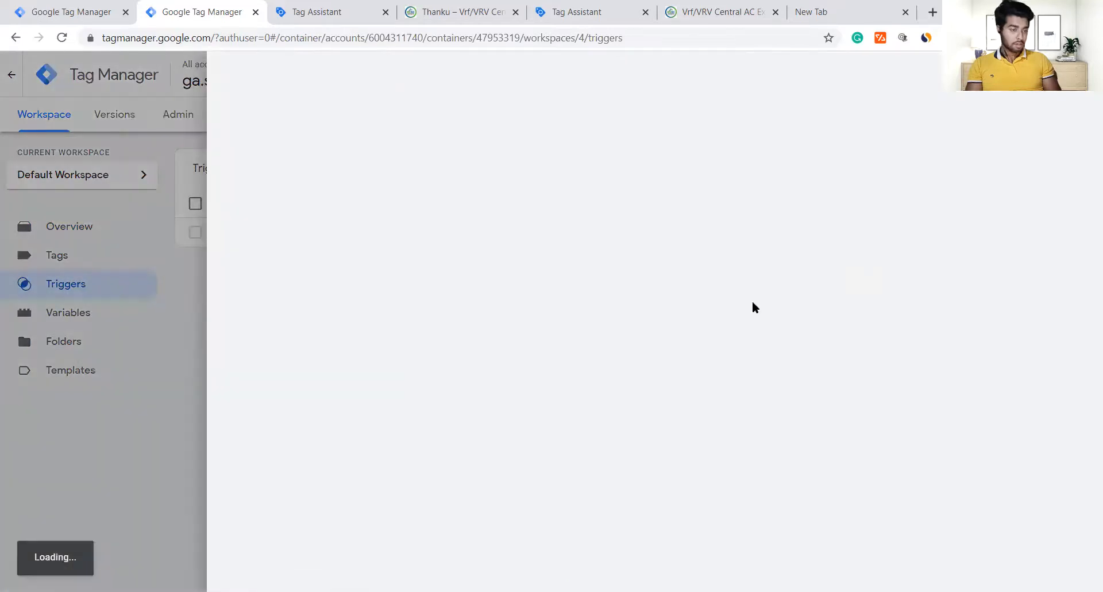
# Step: Set the trigger condition to Page Path contains /thankyou, save it, and begin submitting changes
pyautogui.click(532, 246)
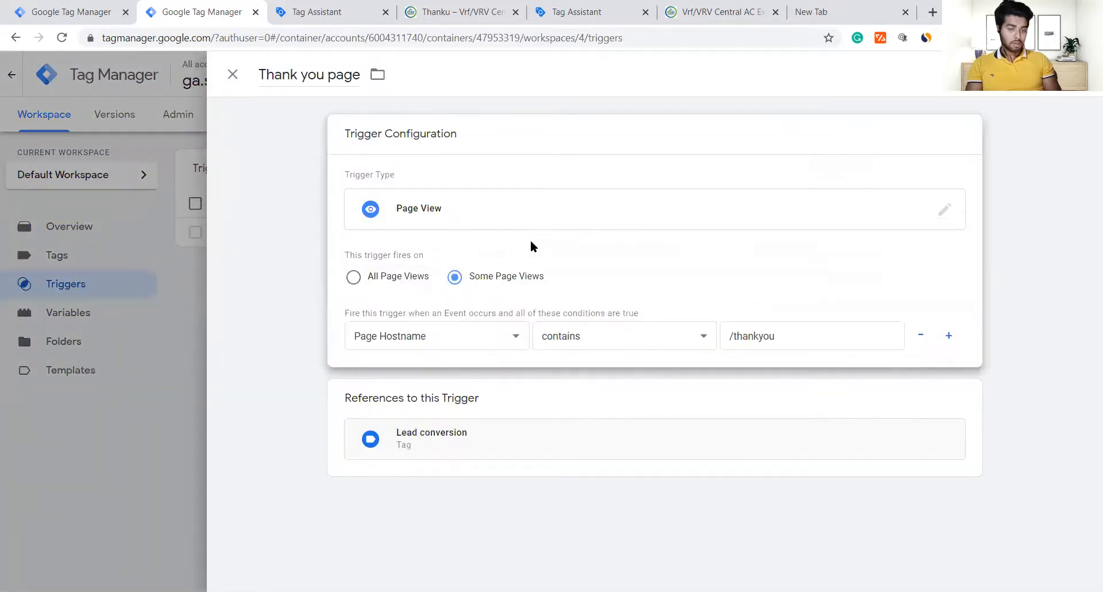
pyautogui.click(449, 346)
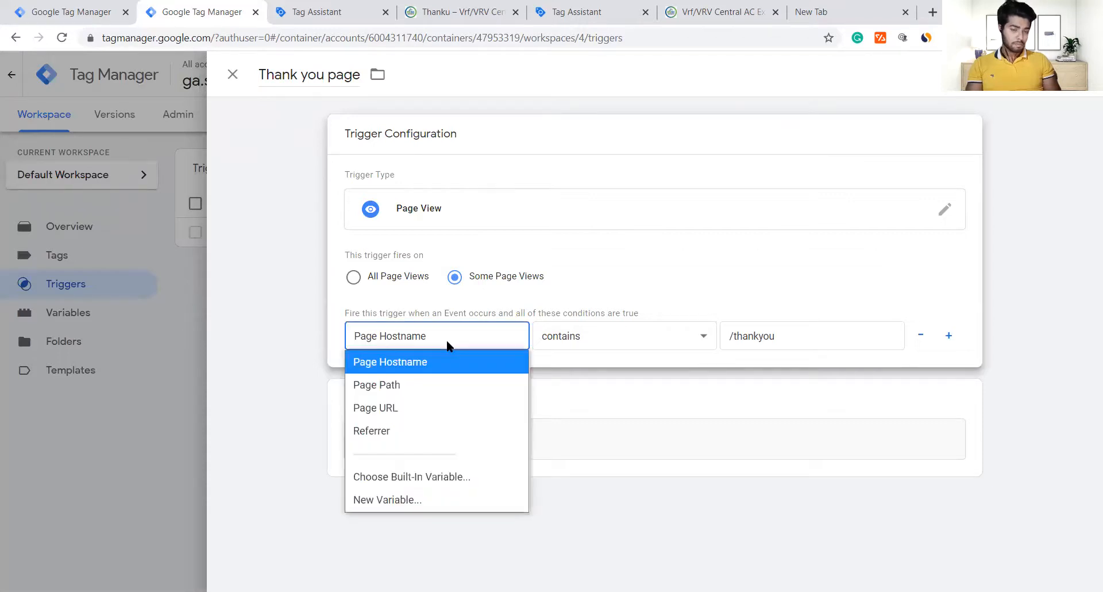
pyautogui.click(440, 397)
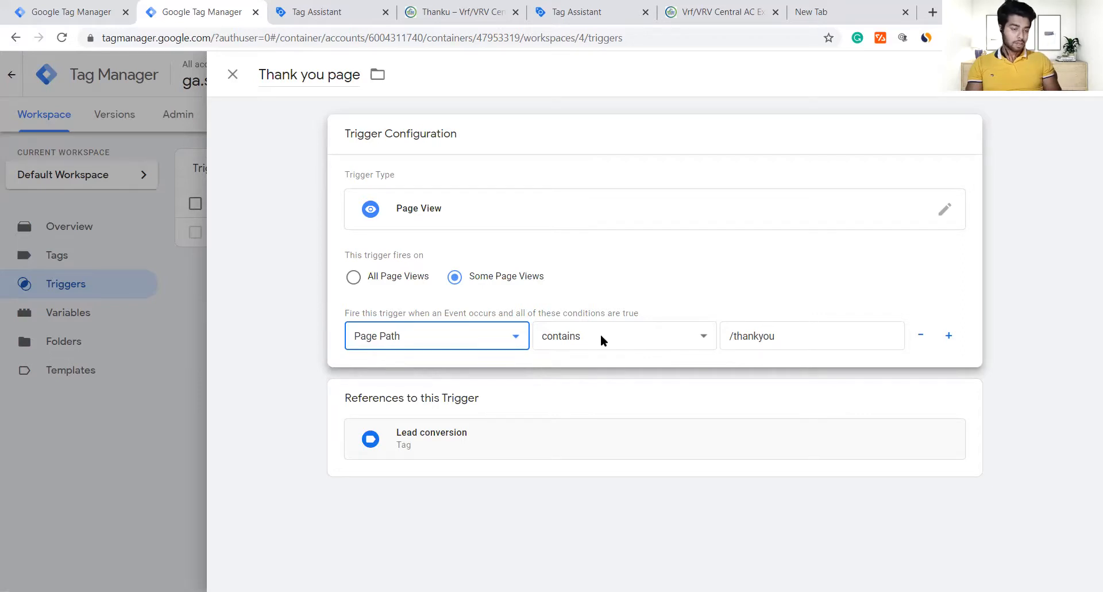
pyautogui.click(630, 335)
pyautogui.click(630, 335)
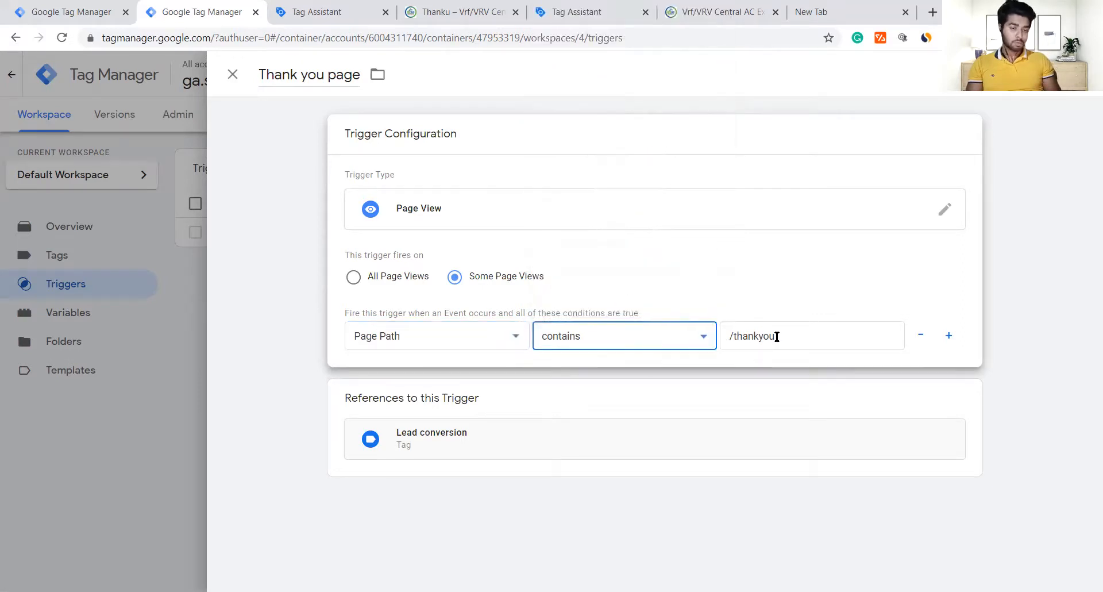
pyautogui.click(466, 335)
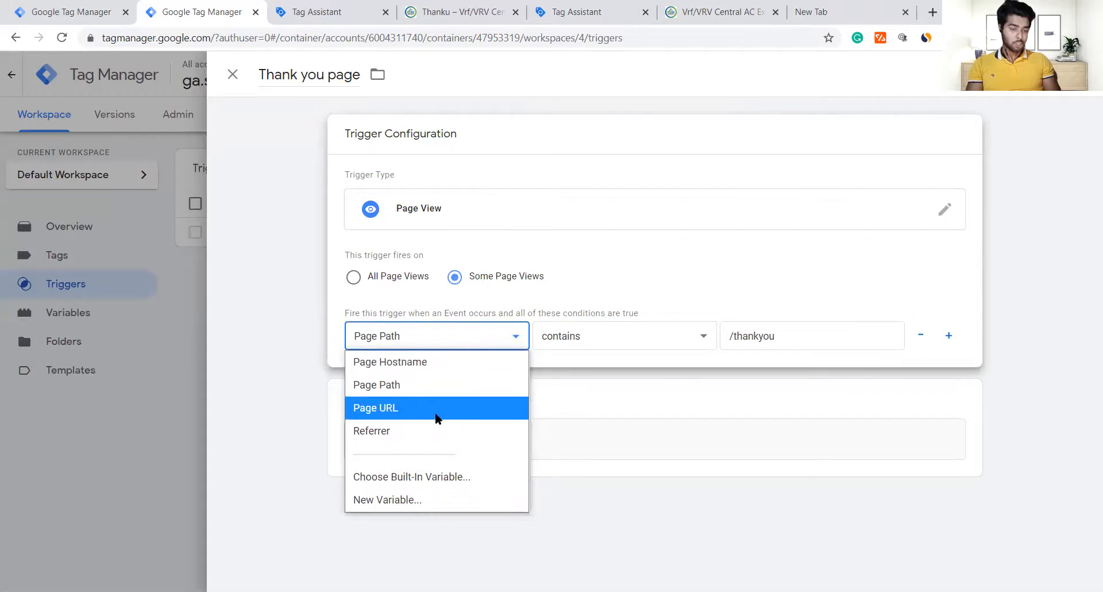
pyautogui.click(507, 385)
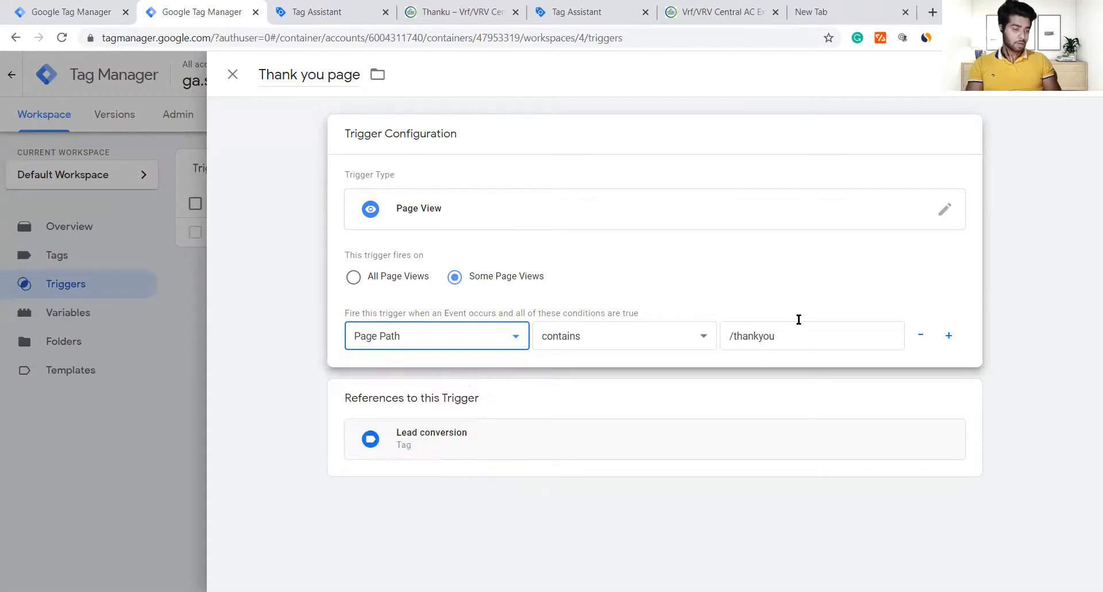
pyautogui.click(1060, 74)
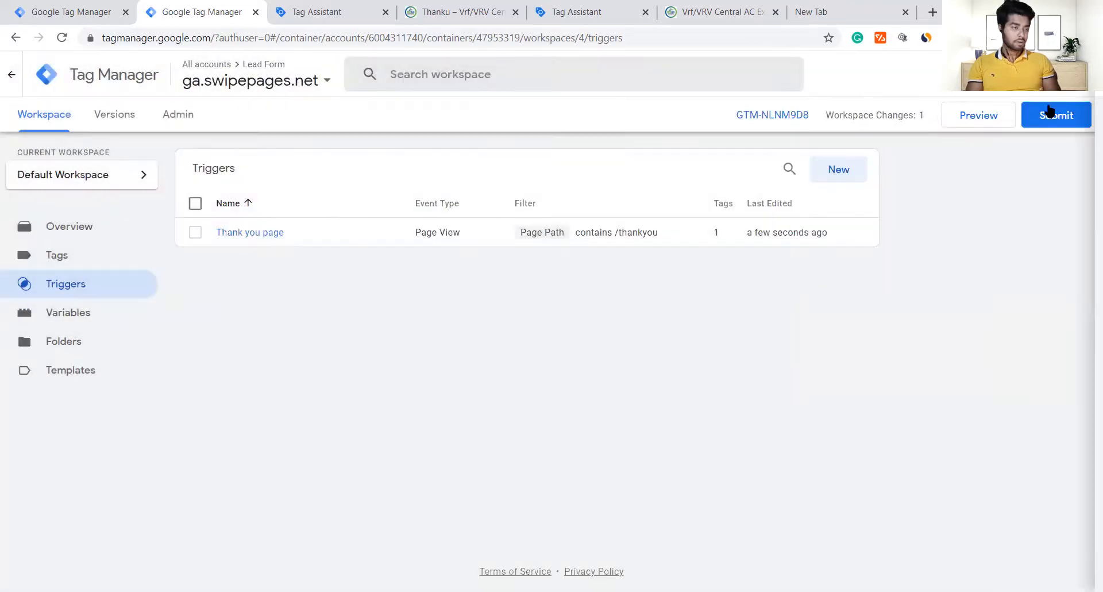
pyautogui.click(1053, 117)
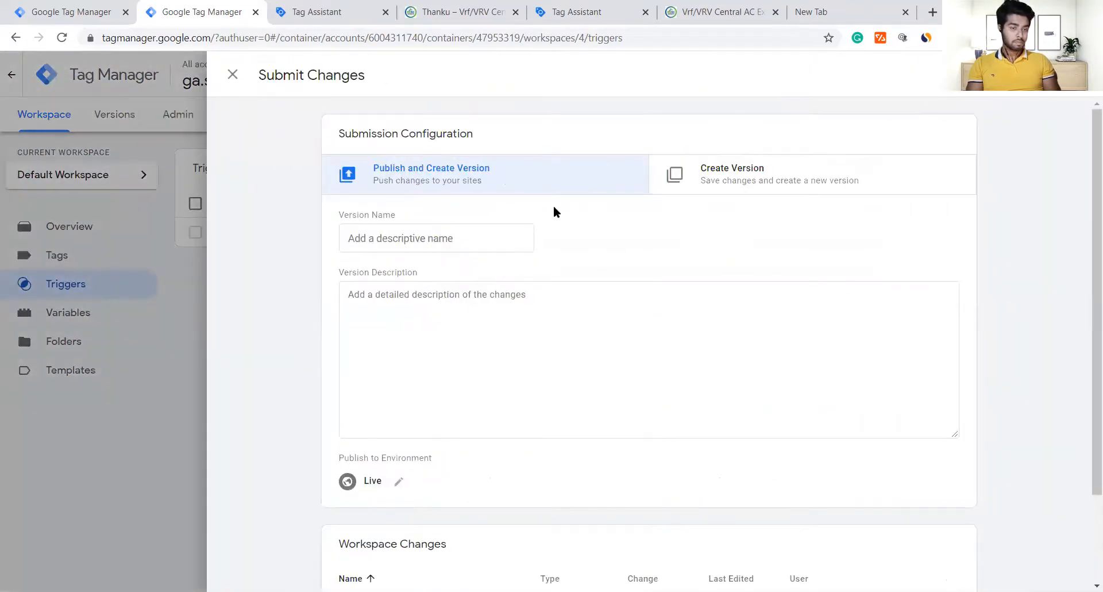
# Step: Publish the container changes as a version named 'v3'
pyautogui.click(389, 244)
pyautogui.write('v3')
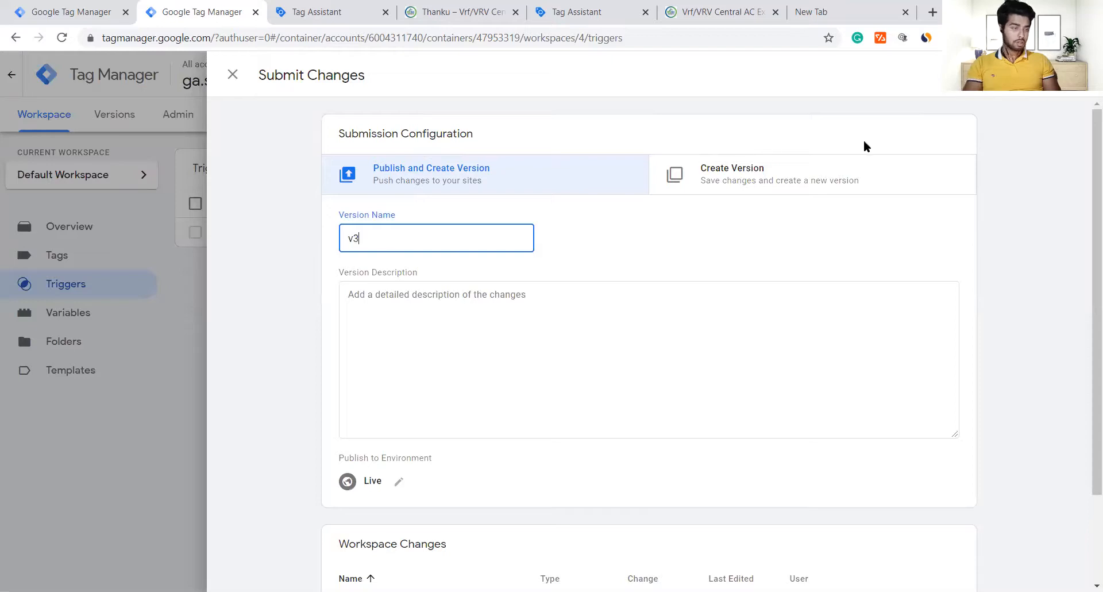
pyautogui.click(1045, 79)
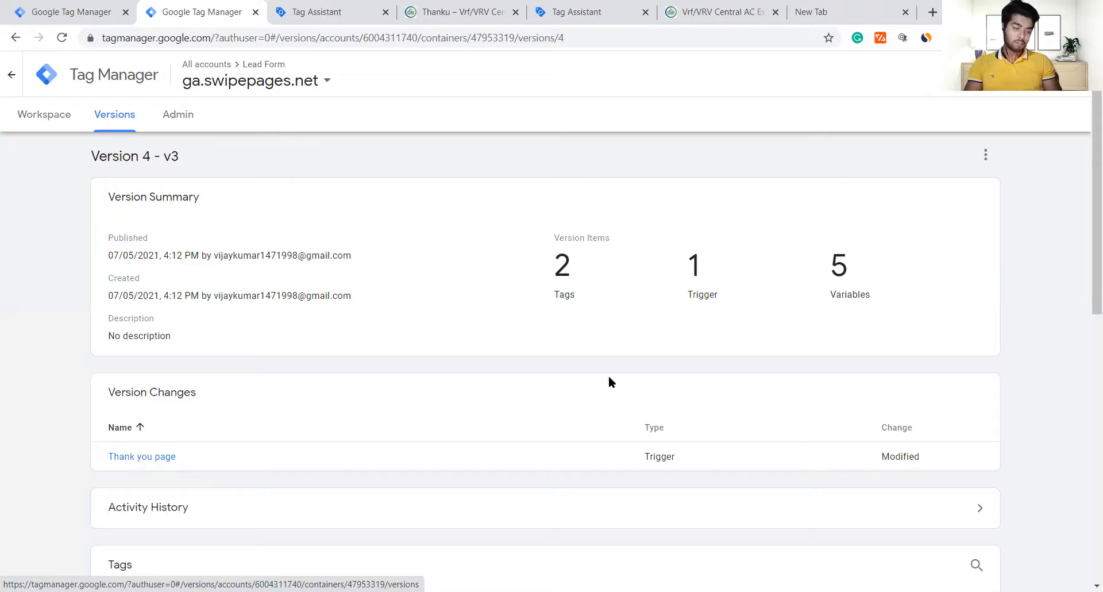
# Step: Review the published Version 4 summary, then switch to the Ambience Airtech thank-you page
pyautogui.scroll(-5, 610, 378)
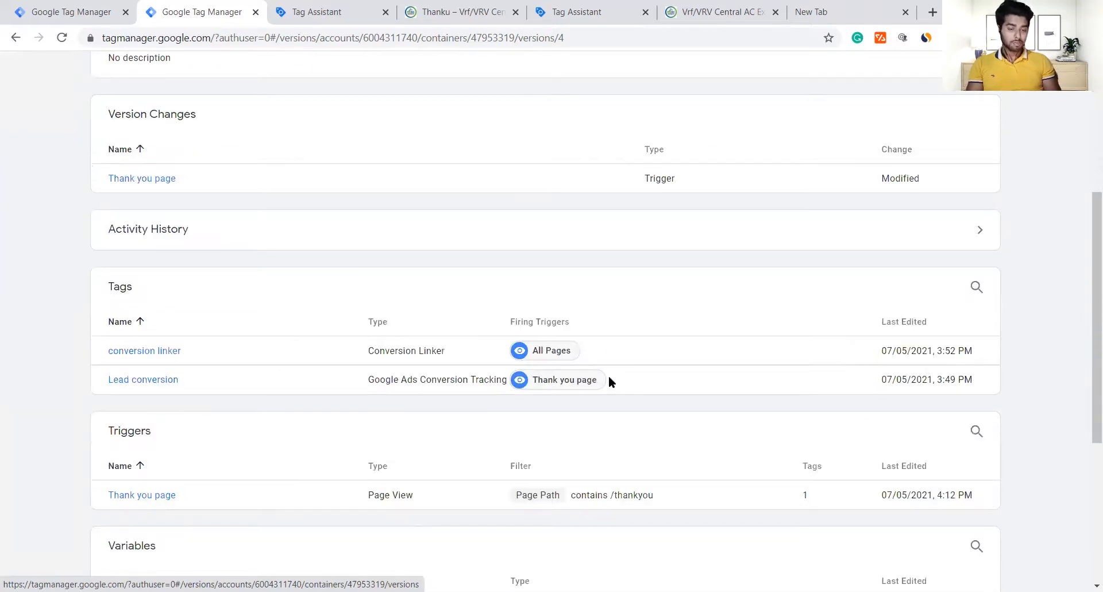
pyautogui.scroll(-3, 608, 379)
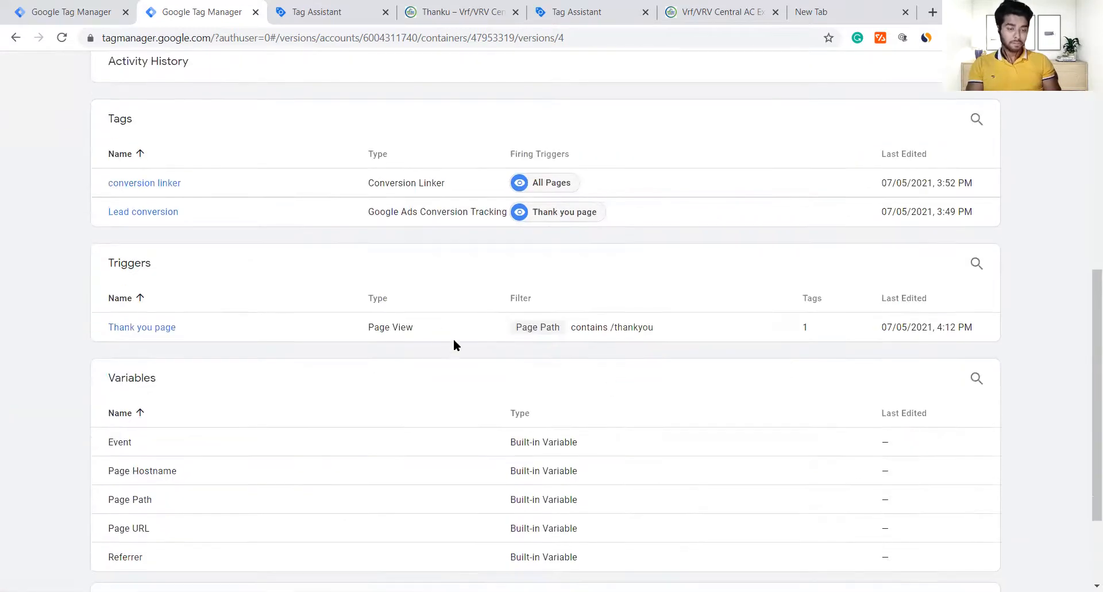
pyautogui.scroll(8, 798, 322)
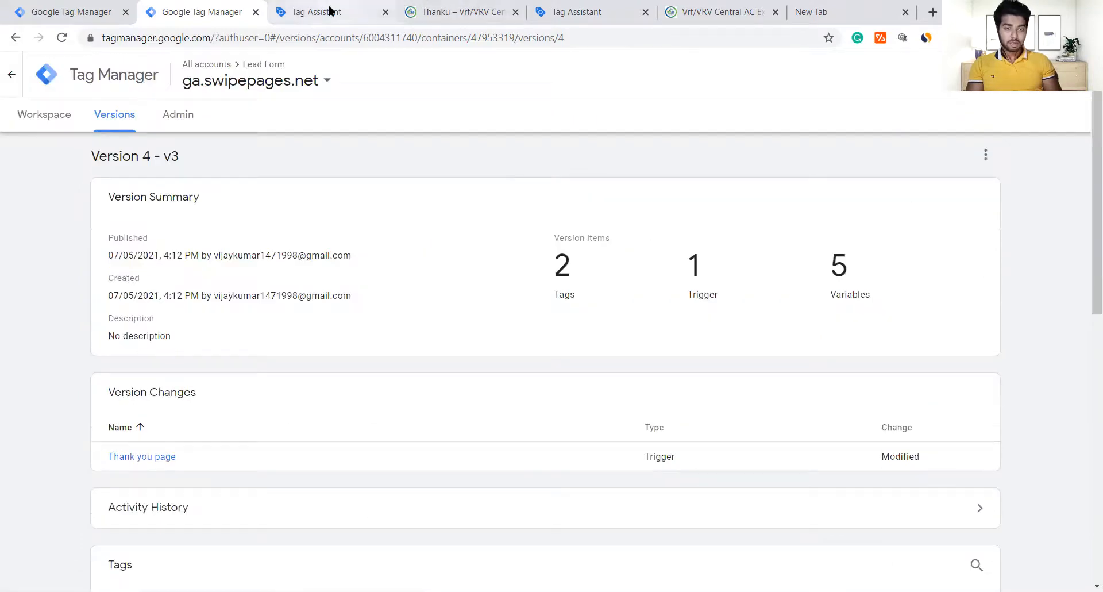
pyautogui.click(431, 14)
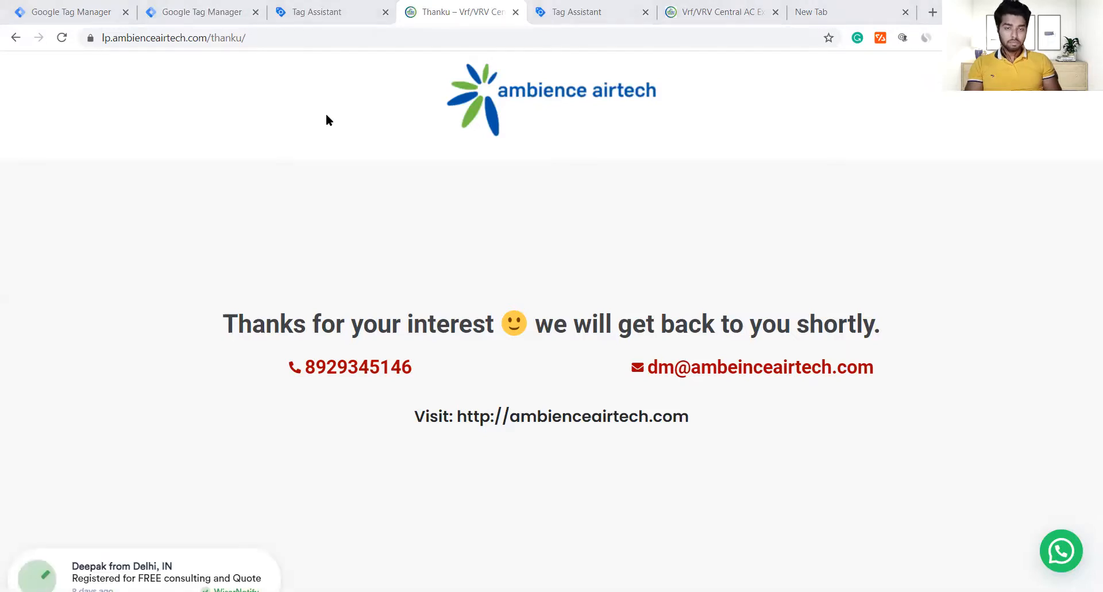
# Step: Load ga.swipepages.net/thankyou and check its detected tags in Tag Assistant Legacy
pyautogui.click(447, 38)
pyautogui.write('https://ga.swipepages.net/thankyou')
pyautogui.press('Return')
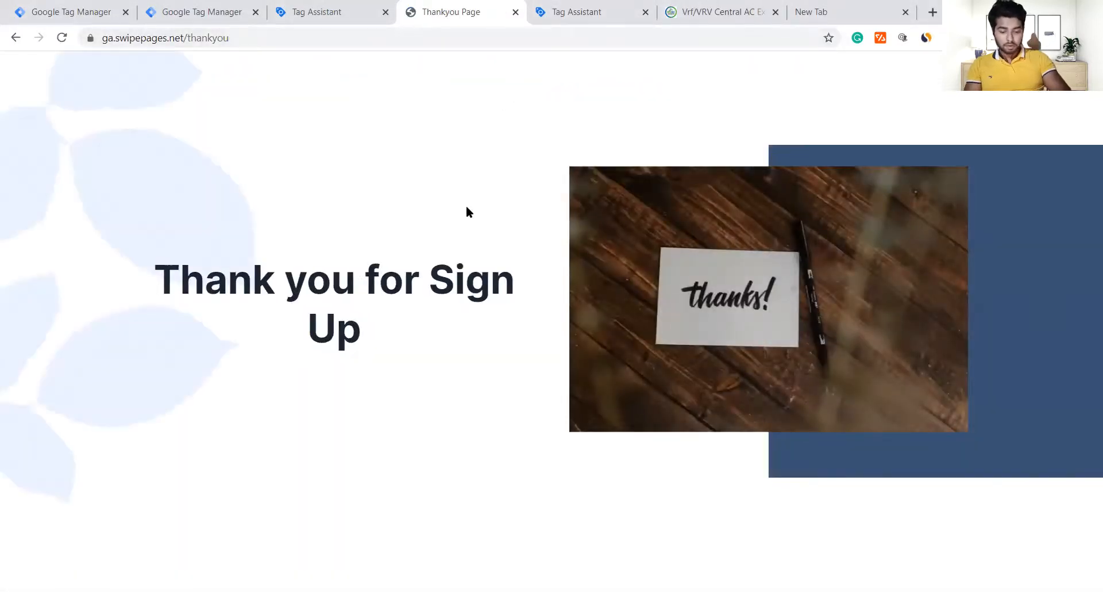
pyautogui.press('F5')
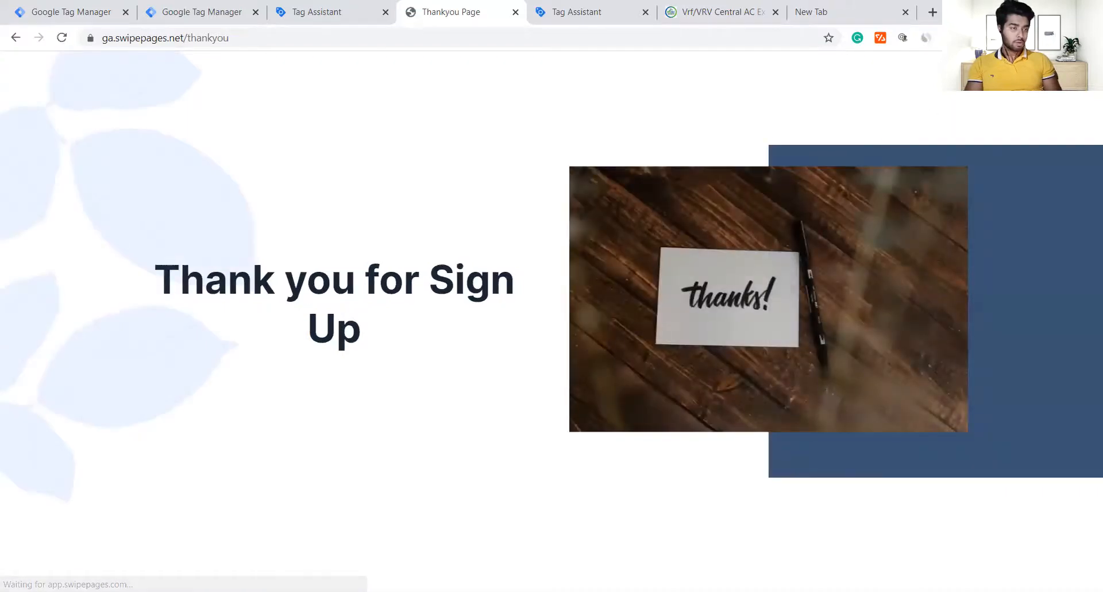
pyautogui.click(903, 37)
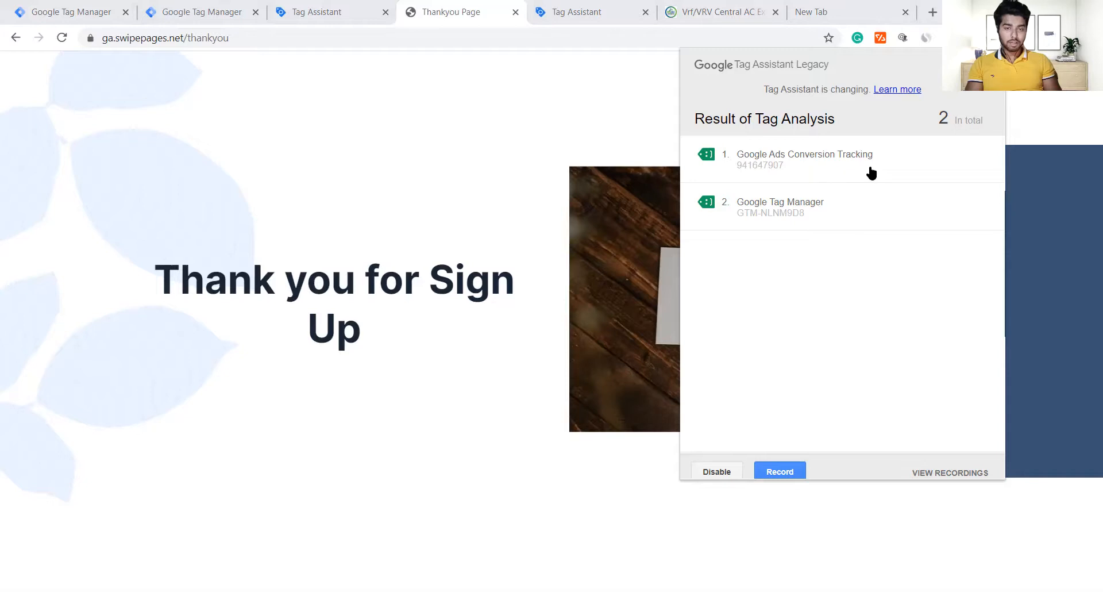
# Step: Return to the ga.swipepages.net container's workspace overview in Tag Manager
pyautogui.click(322, 8)
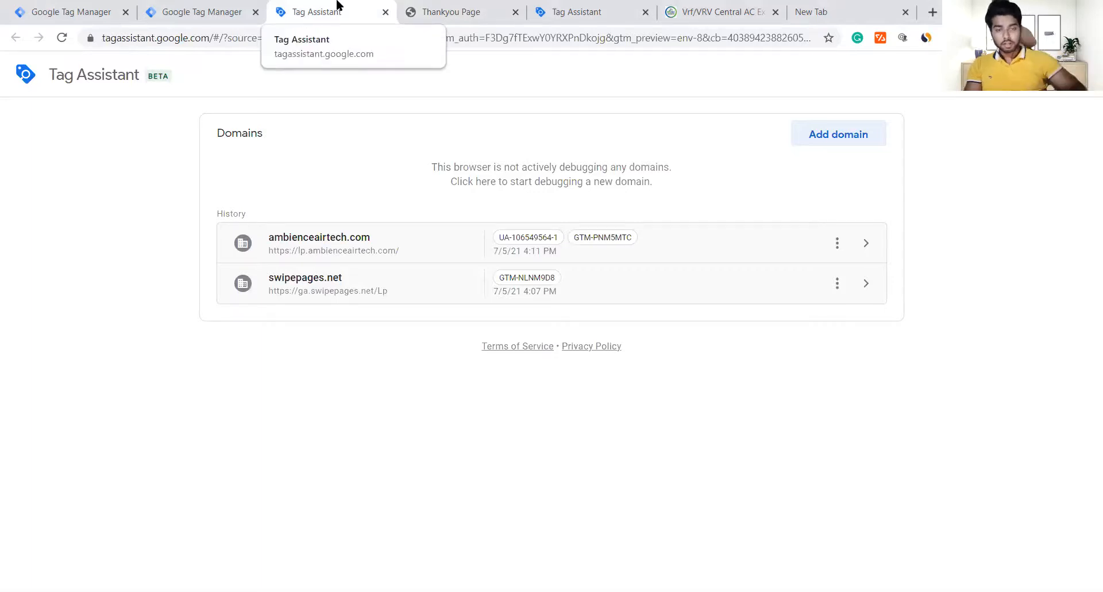
pyautogui.click(197, 10)
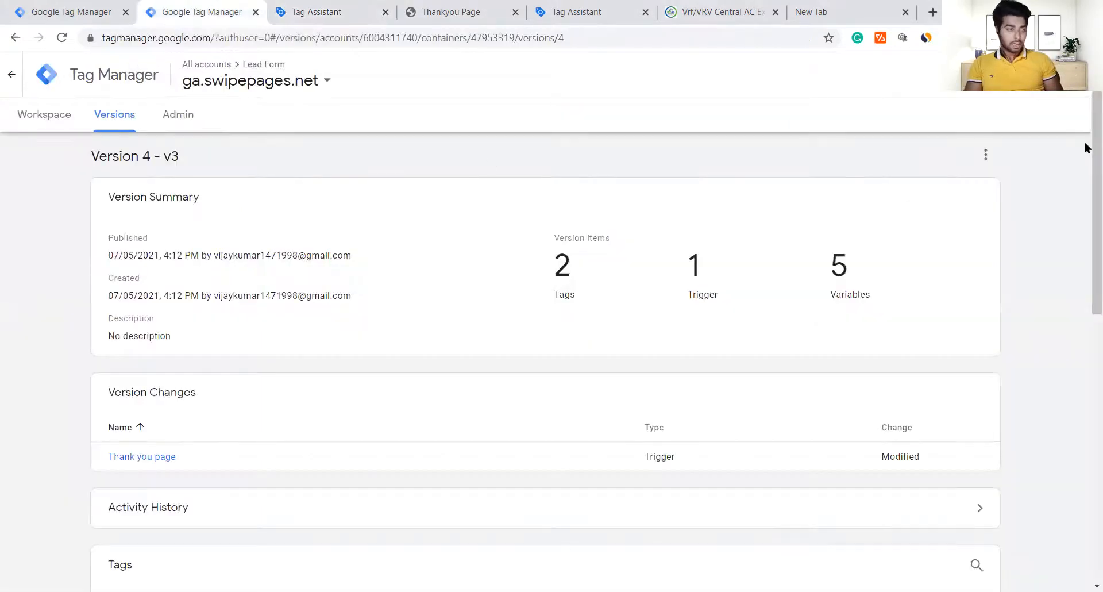
pyautogui.click(49, 123)
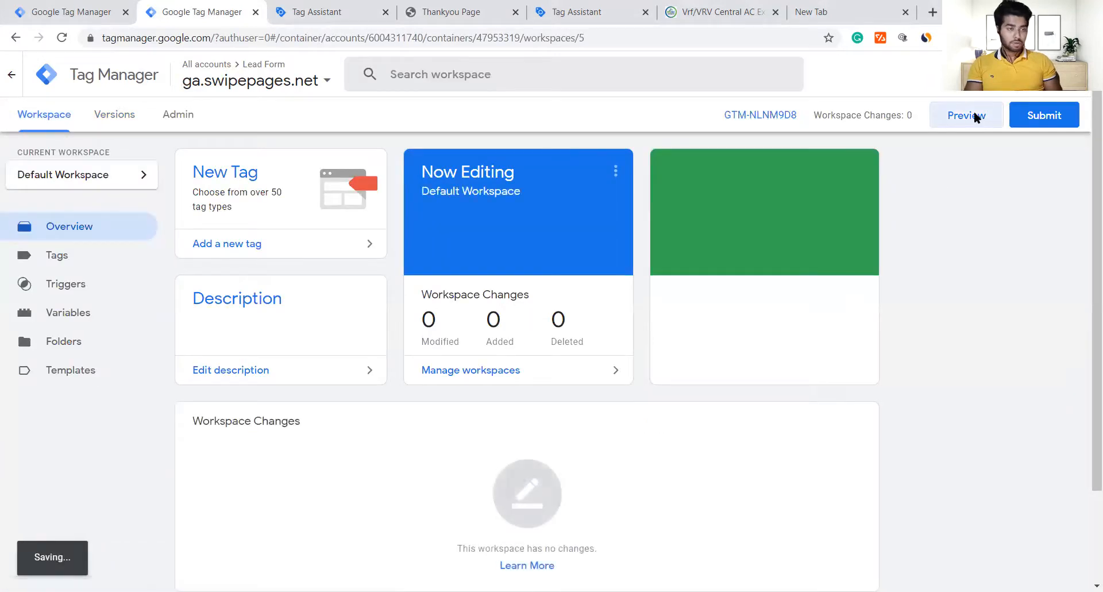
# Step: Start a Preview session connected to the landing page URL
pyautogui.click(974, 114)
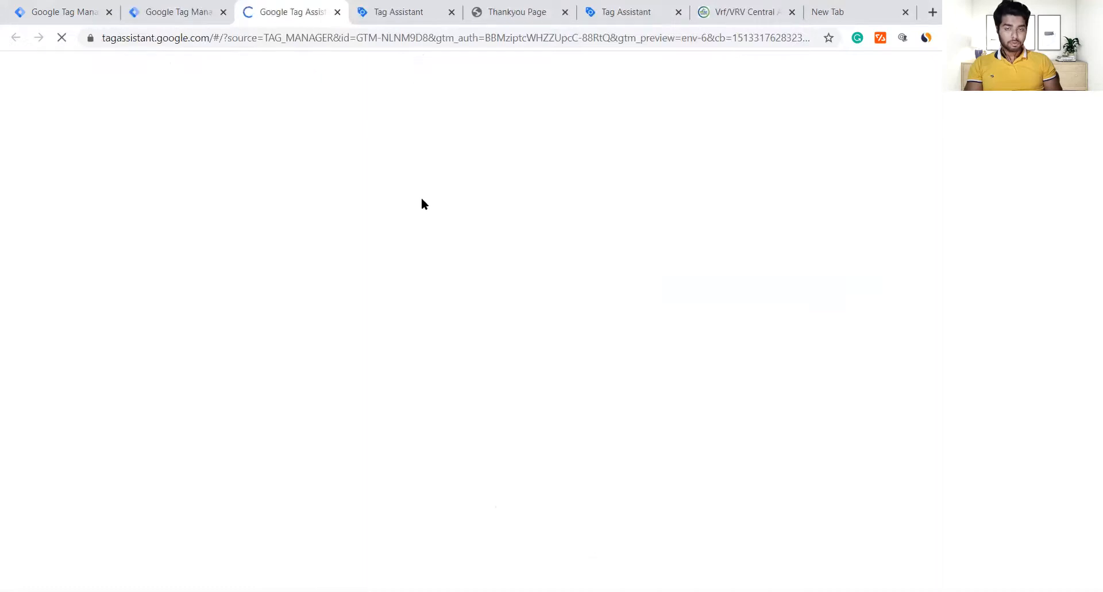
pyautogui.click(511, 389)
pyautogui.hotkey('ctrl', 'a')
pyautogui.write('https://ga.swipepages.net/Lp')
pyautogui.click(544, 444)
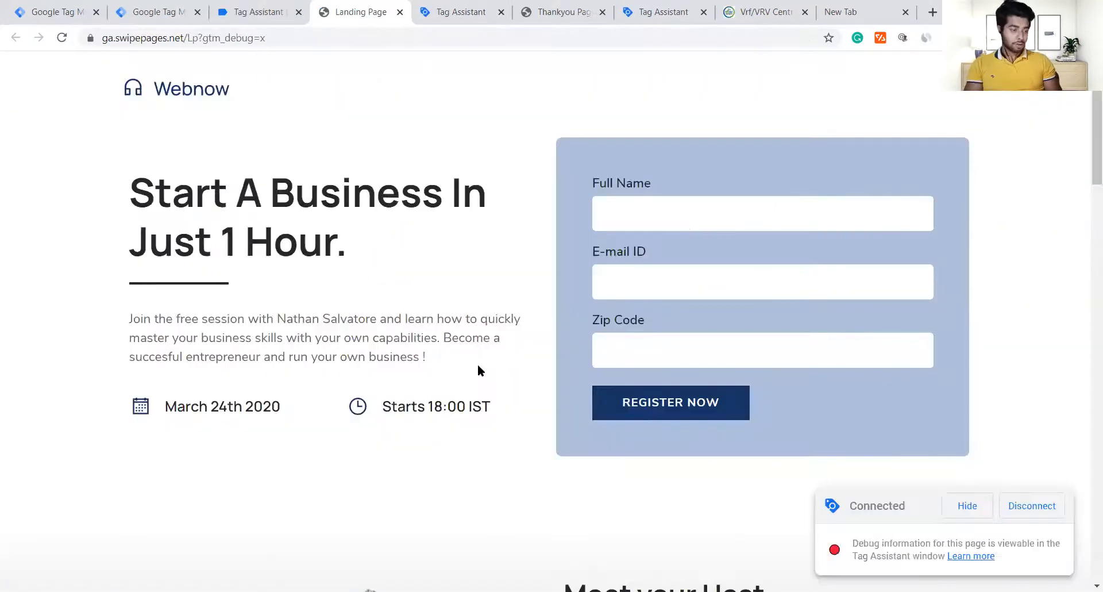
# Step: Submit the sign-up form with a full name and view the Tag Assistant summary
pyautogui.click(681, 219)
pyautogui.write('vijay')
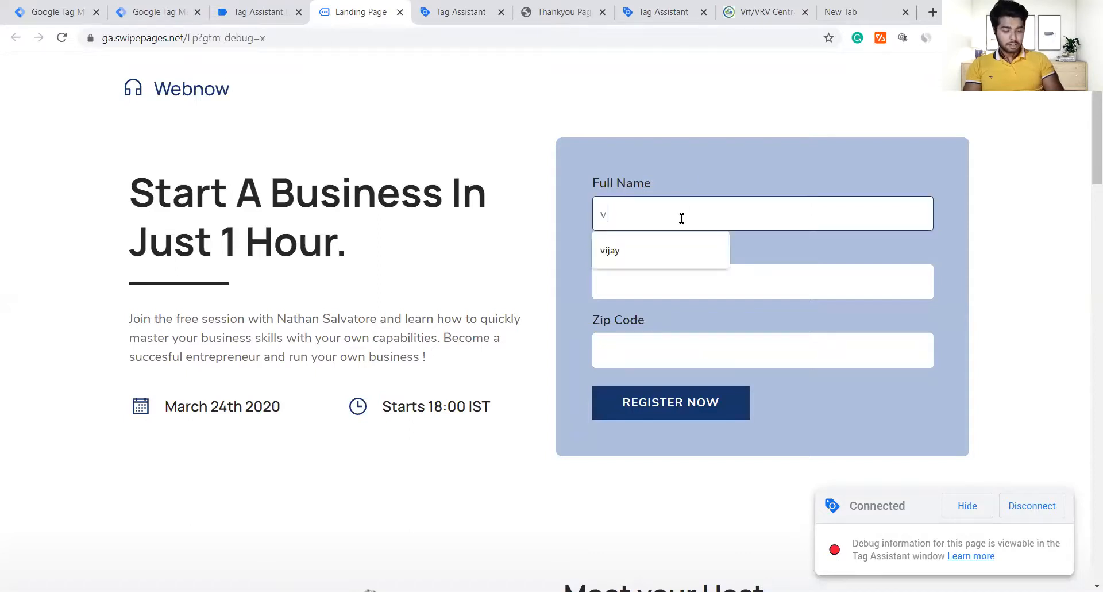
pyautogui.press('Return')
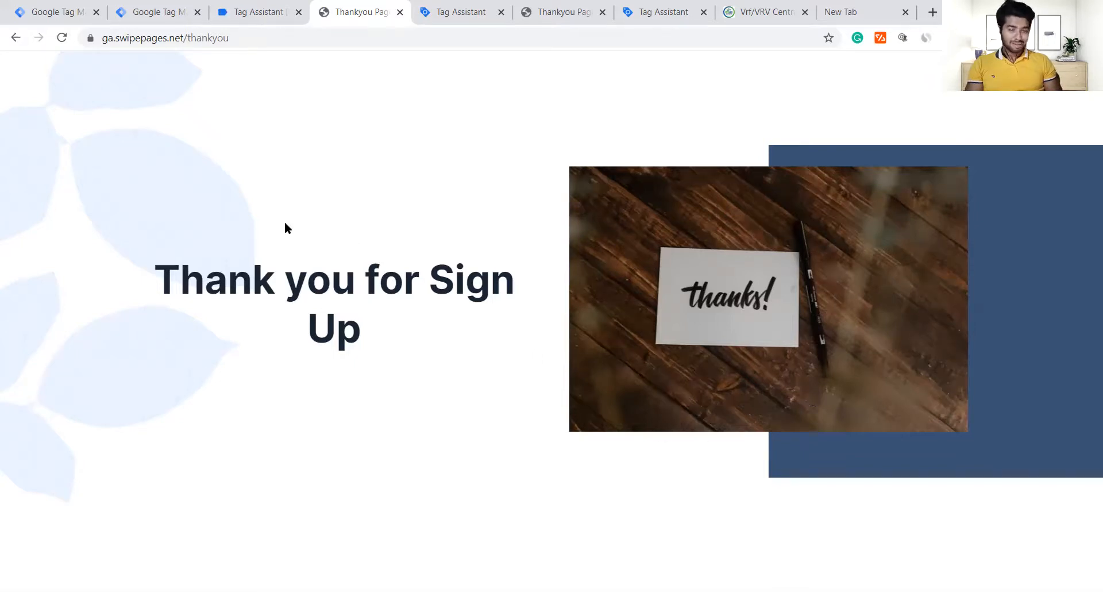
pyautogui.click(284, 9)
pyautogui.click(574, 332)
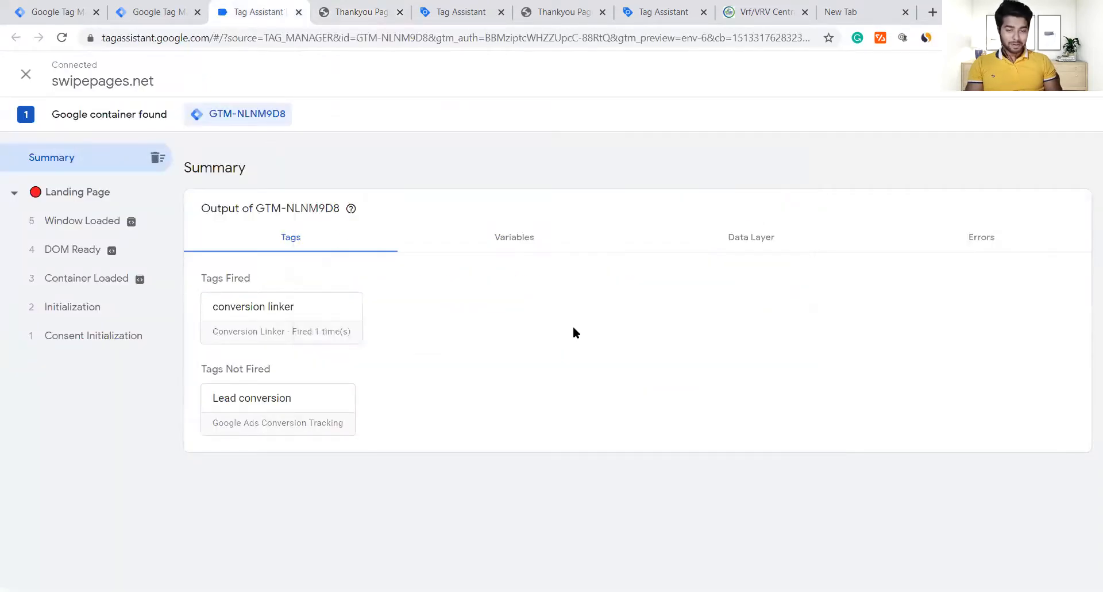
# Step: Enable Tag Assistant Legacy and reload the thank-you page under debugging
pyautogui.click(356, 12)
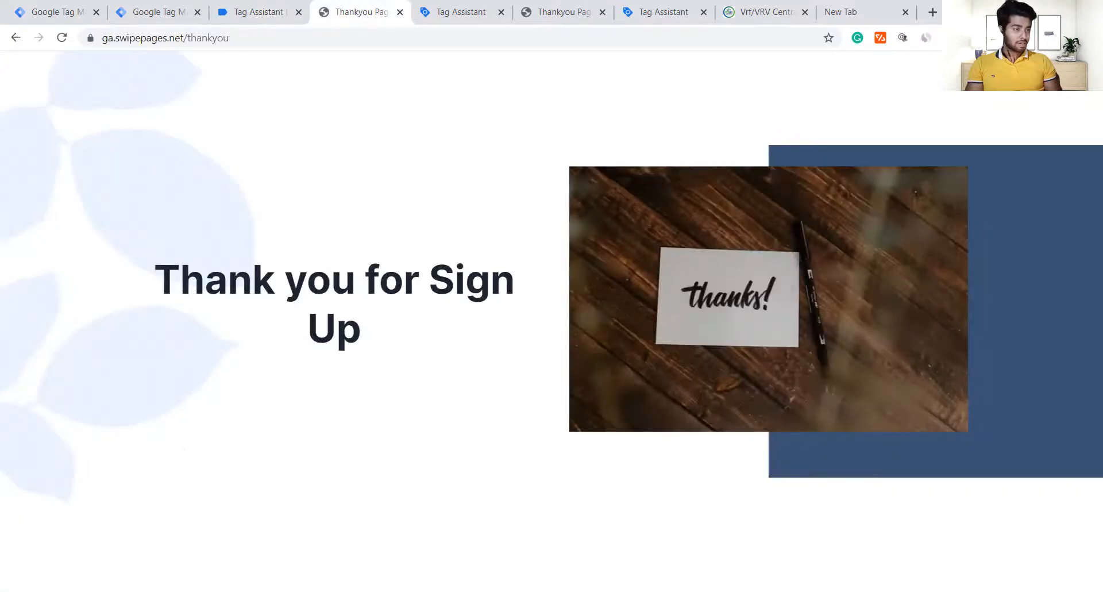
pyautogui.click(903, 38)
pyautogui.click(734, 187)
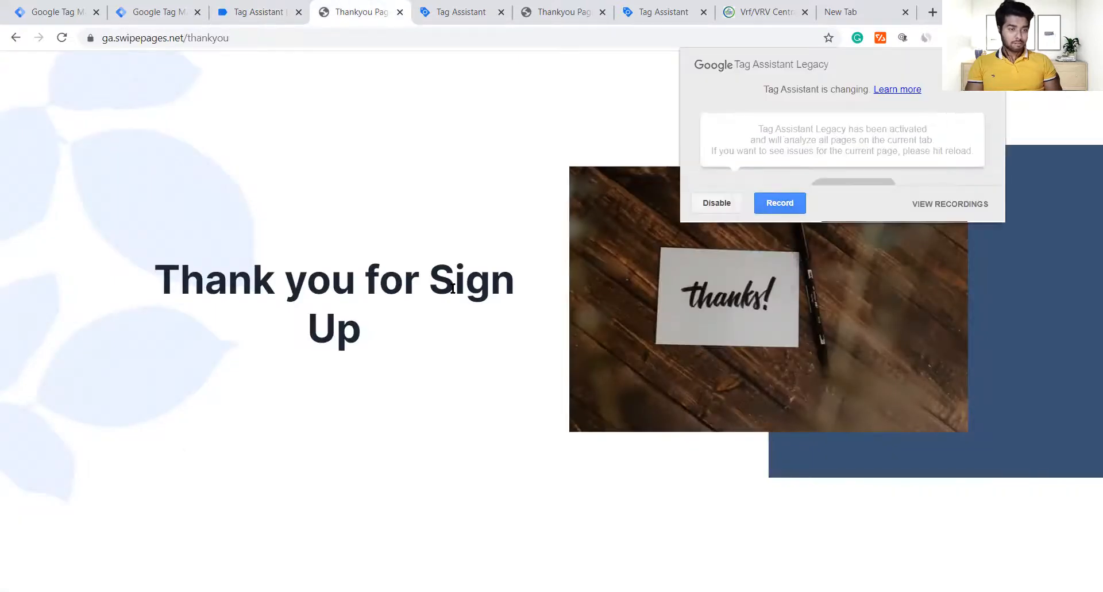
pyautogui.click(453, 288)
pyautogui.press('F5')
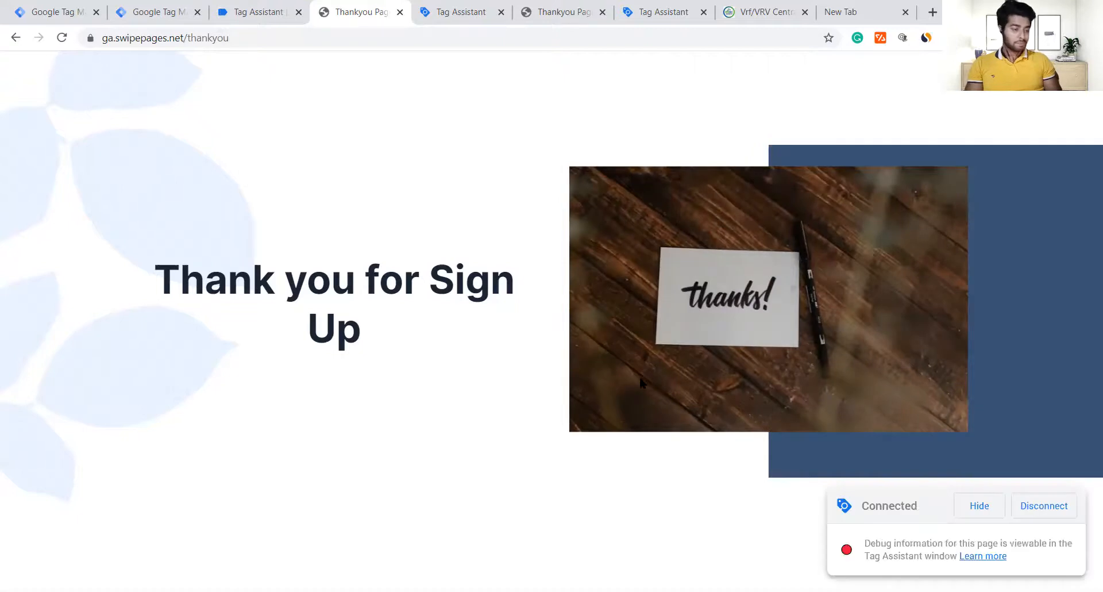
# Step: Inspect the fired Lead conversion tag's details in the Tag Assistant summary
pyautogui.click(271, 11)
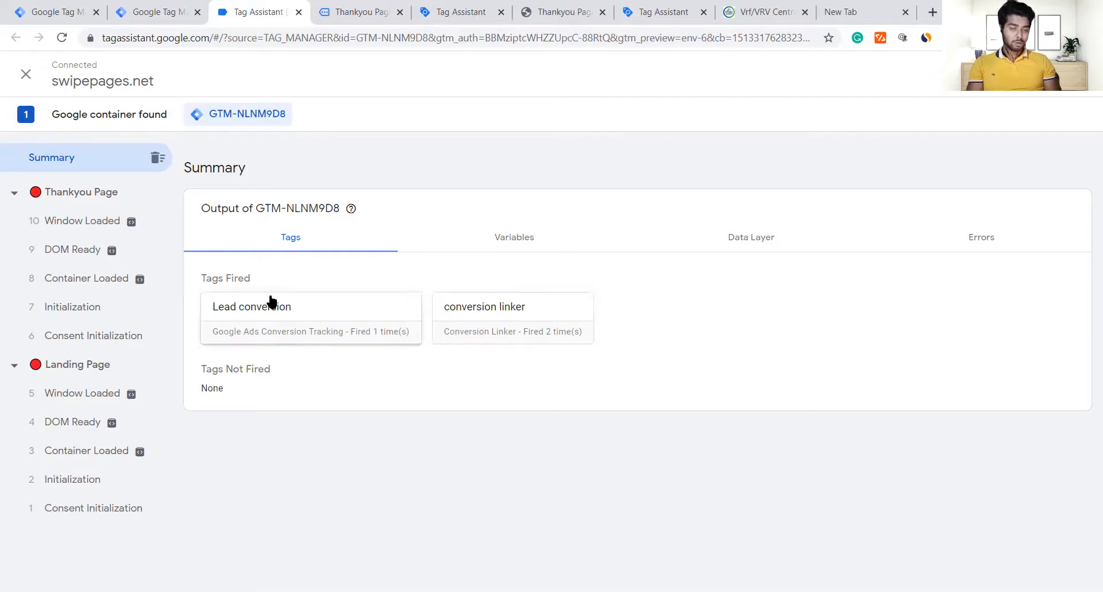
pyautogui.click(305, 324)
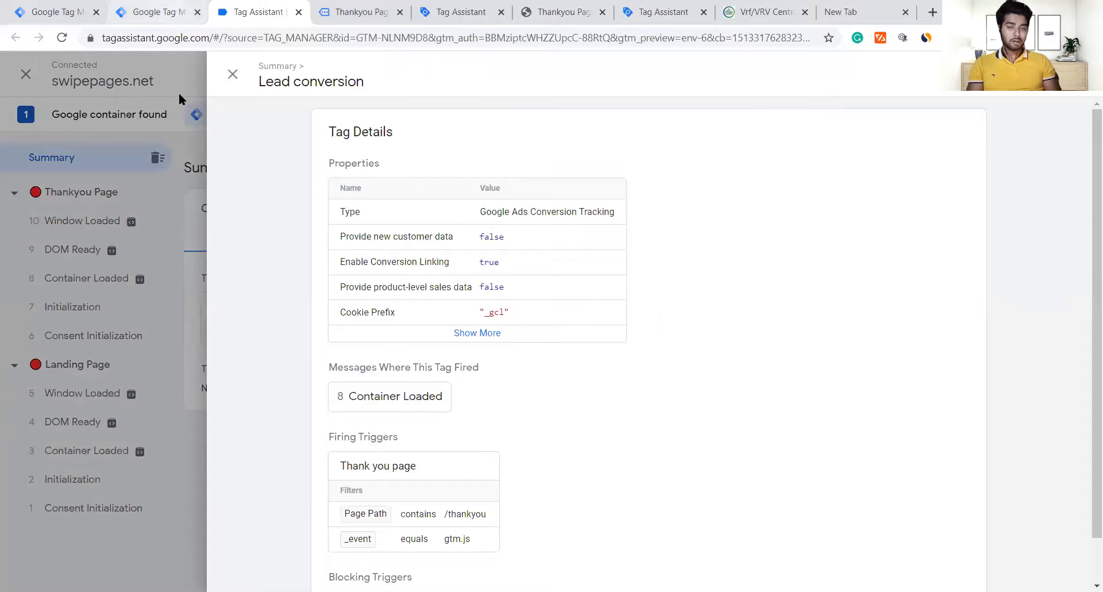
pyautogui.click(178, 90)
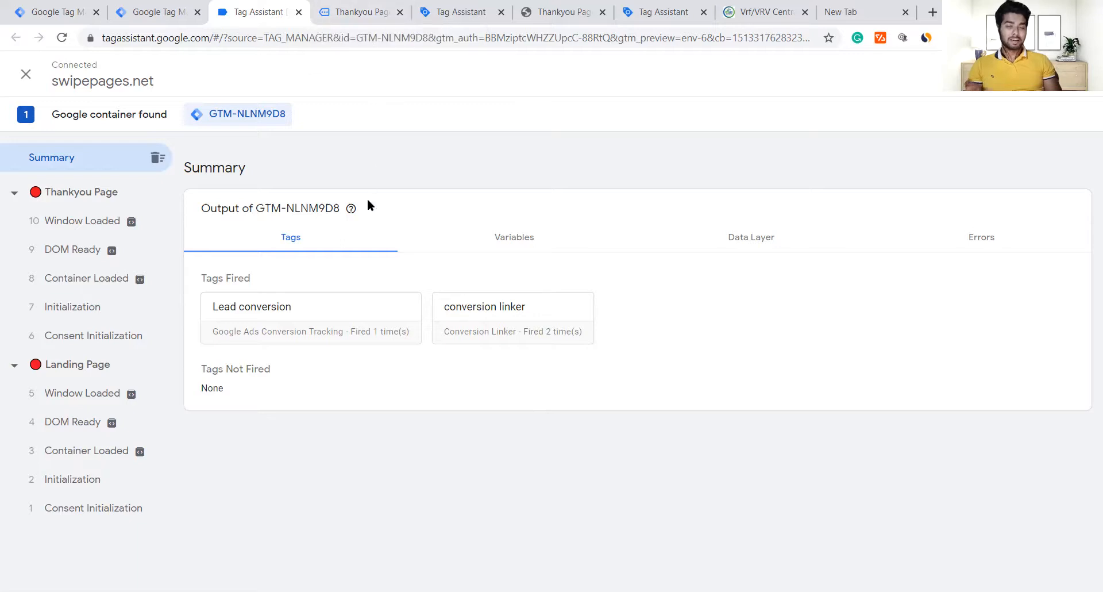
# Step: Stop the debugging session and reload the Google Ads conversions page
pyautogui.click(34, 77)
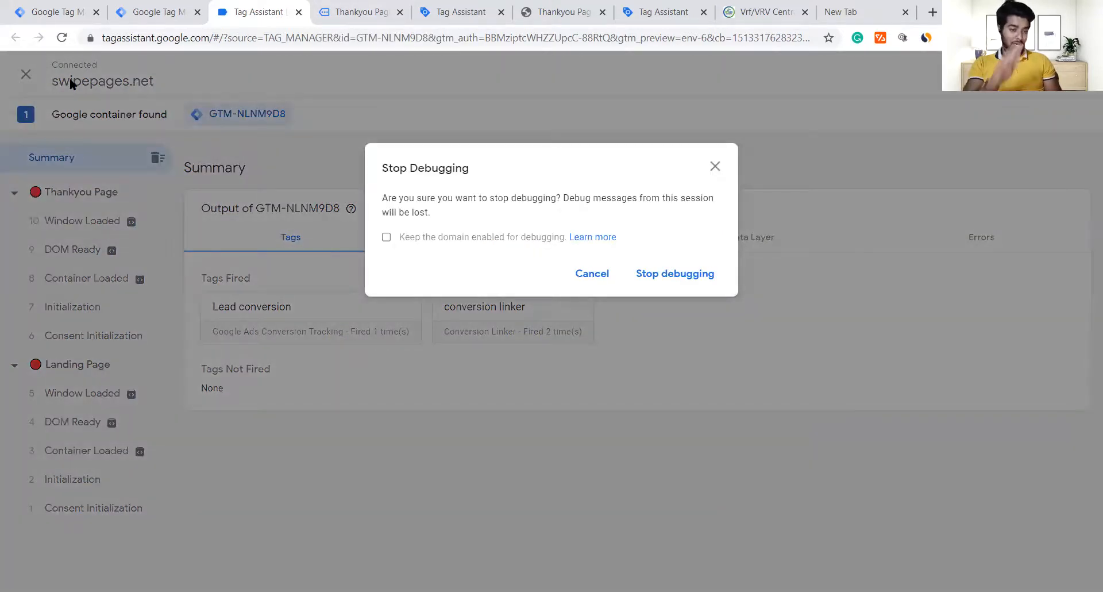
pyautogui.click(679, 274)
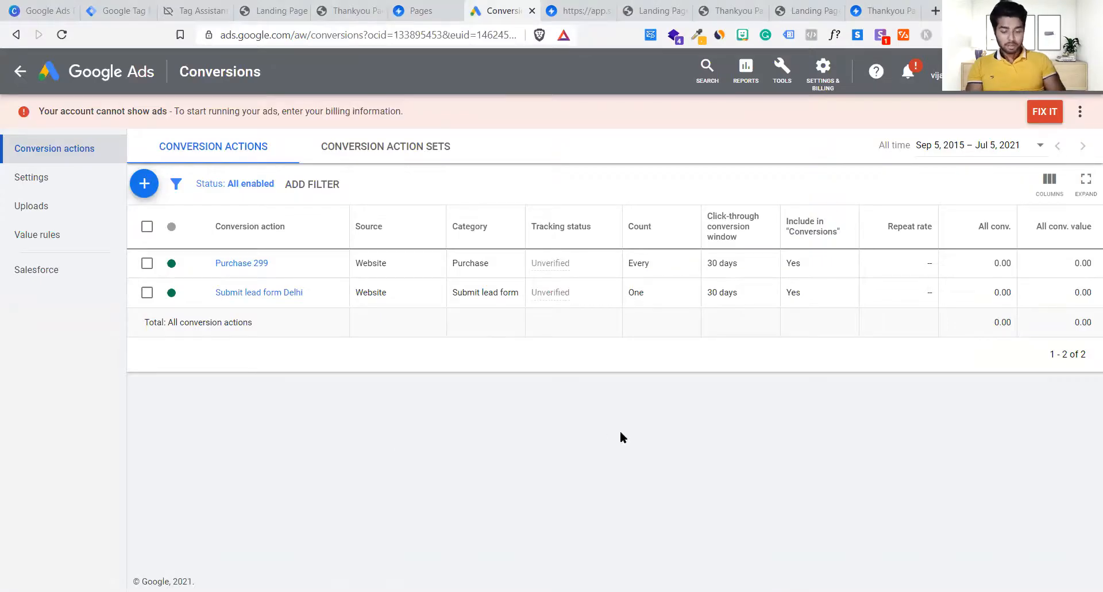
pyautogui.press('F5')
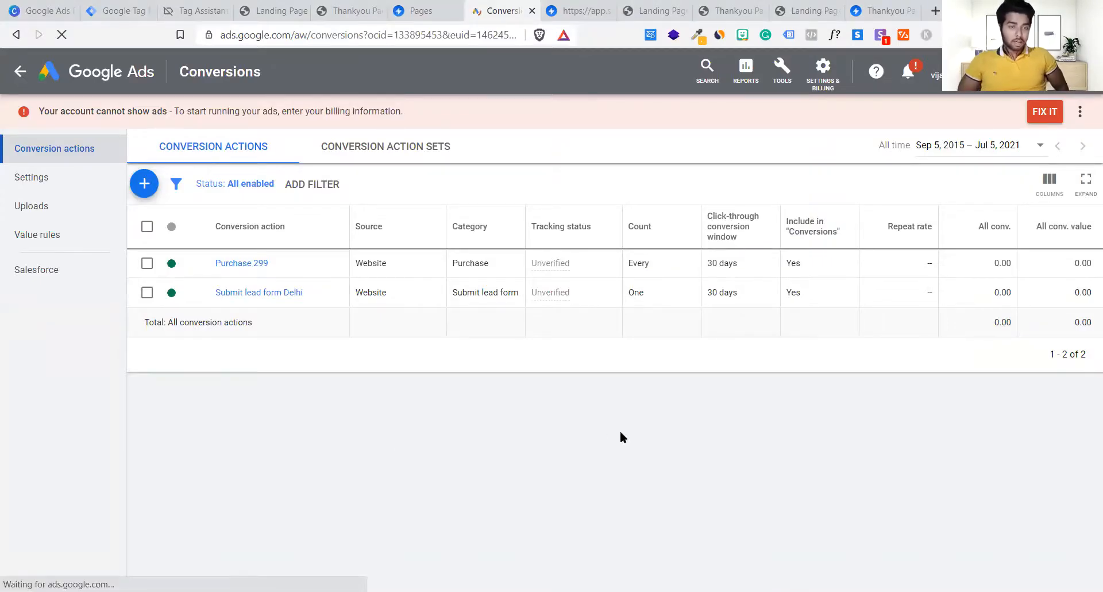
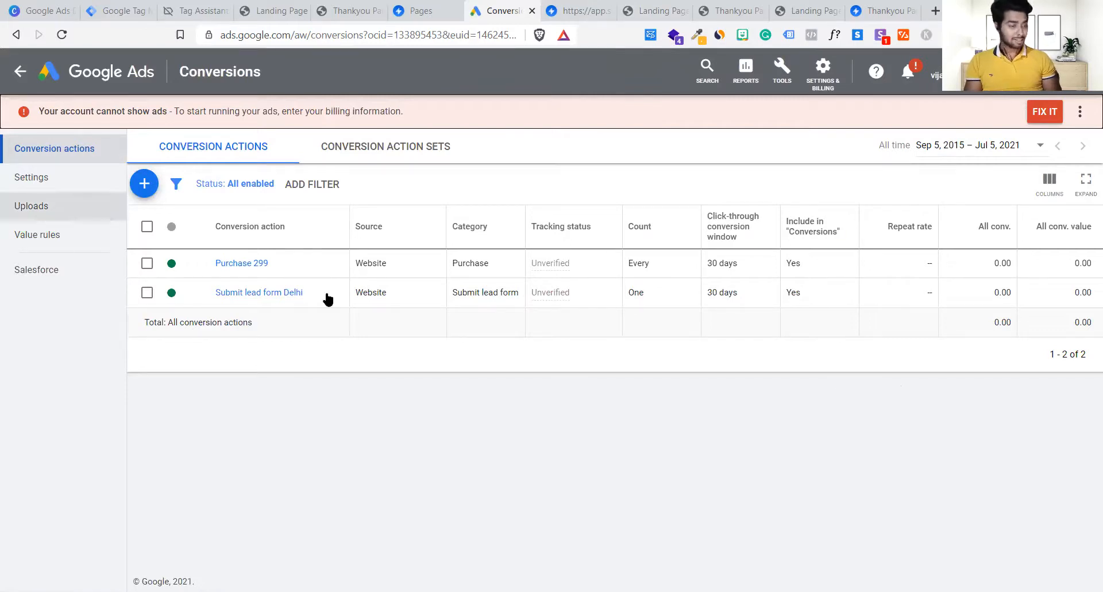
# Step: Reload the Tag Manager container and bring up its list of tags
pyautogui.click(127, 11)
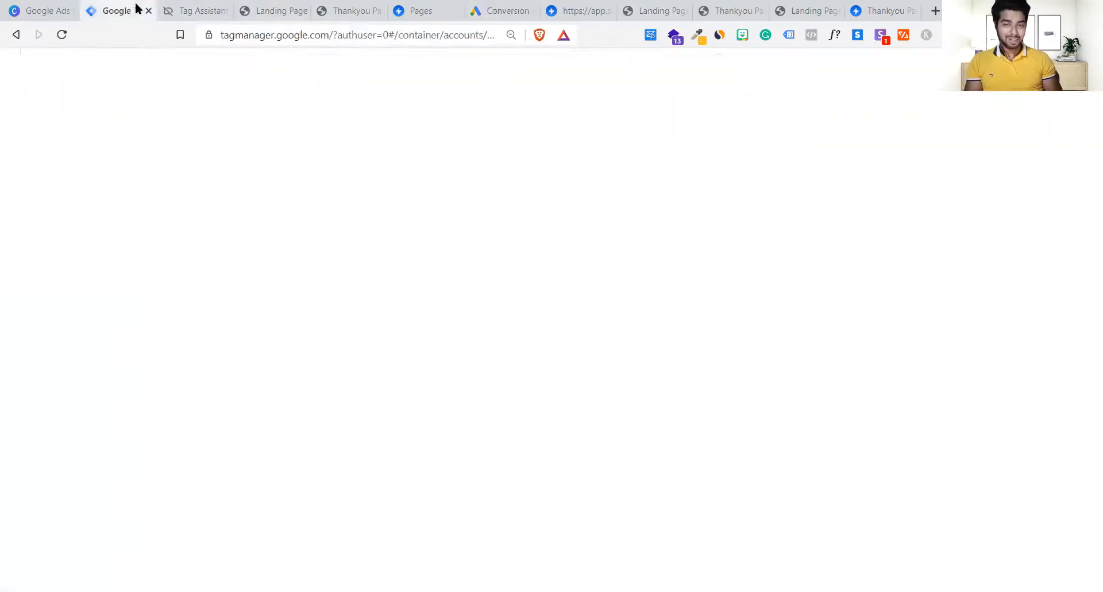
pyautogui.press('F5')
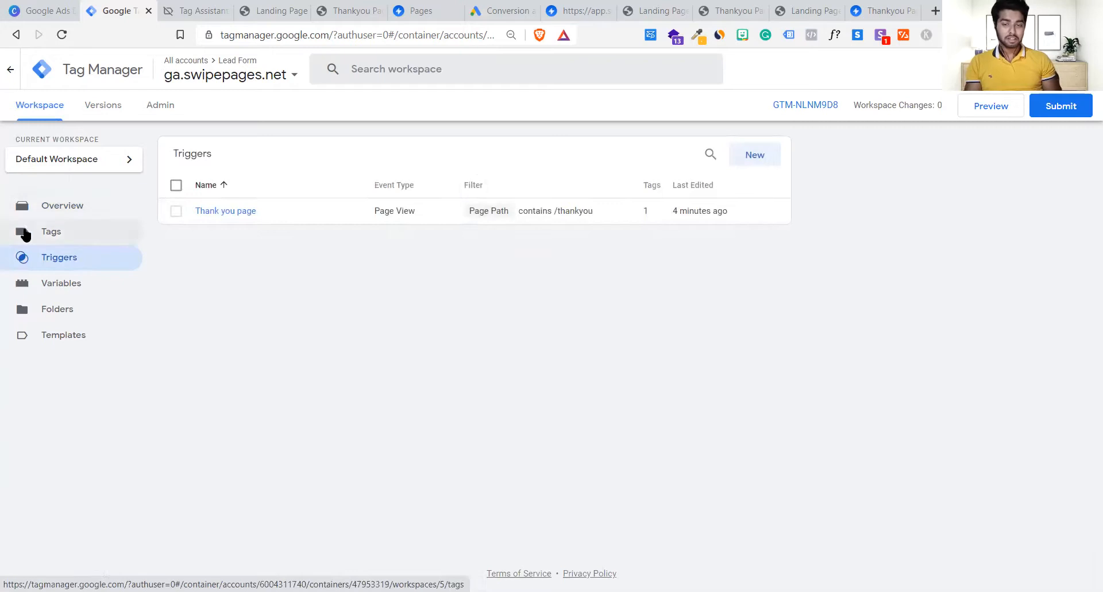
pyautogui.click(115, 231)
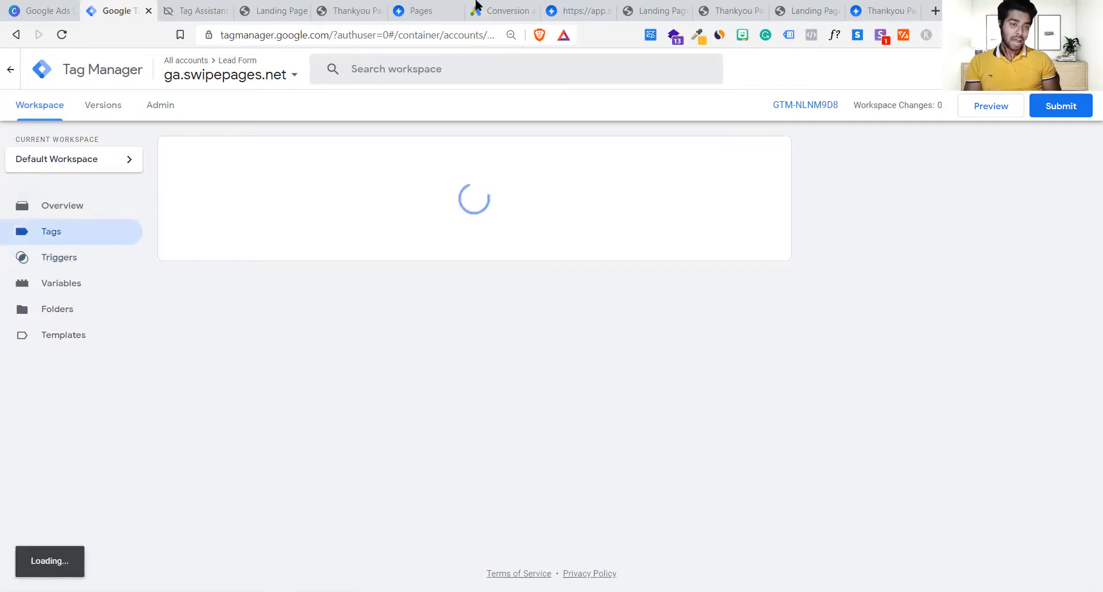
# Step: Look over the Swipe Pages lead gen folder, the live thank-you page and the landing page registration form
pyautogui.click(410, 11)
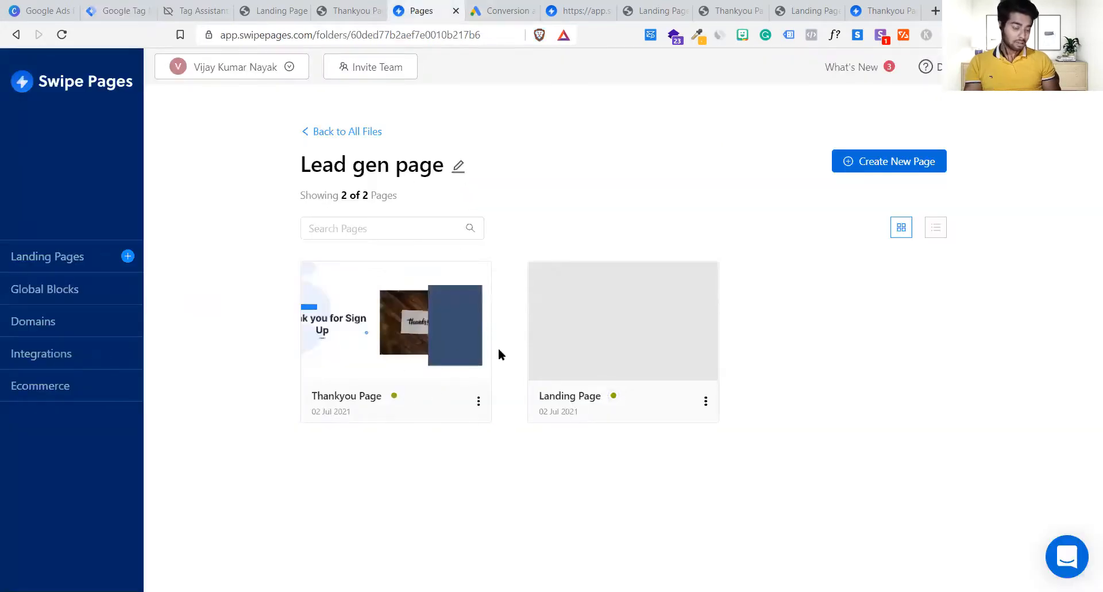
pyautogui.click(349, 11)
pyautogui.click(267, 7)
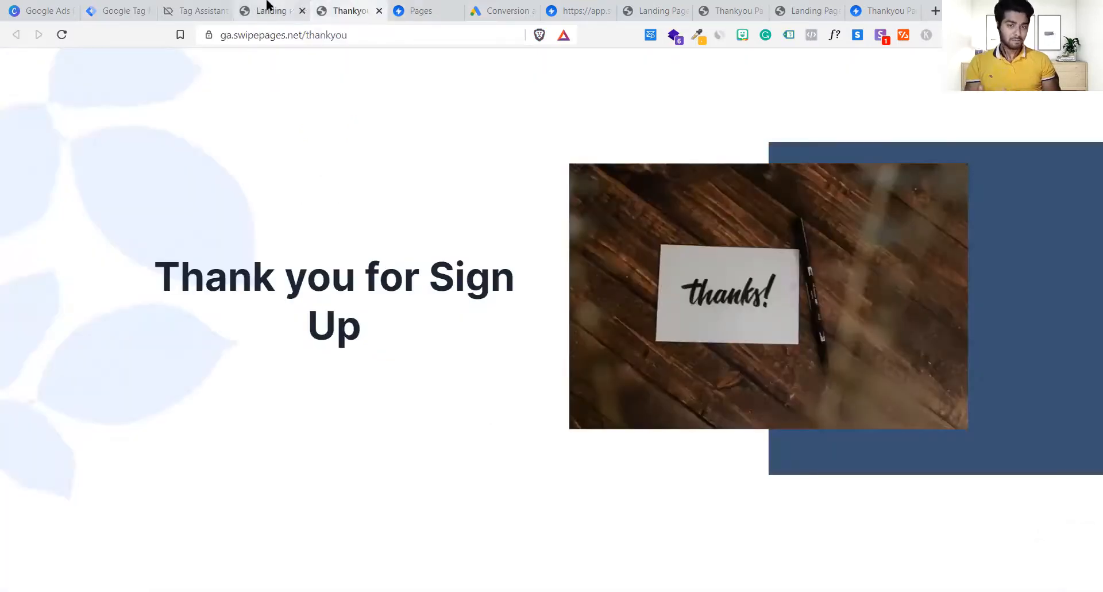